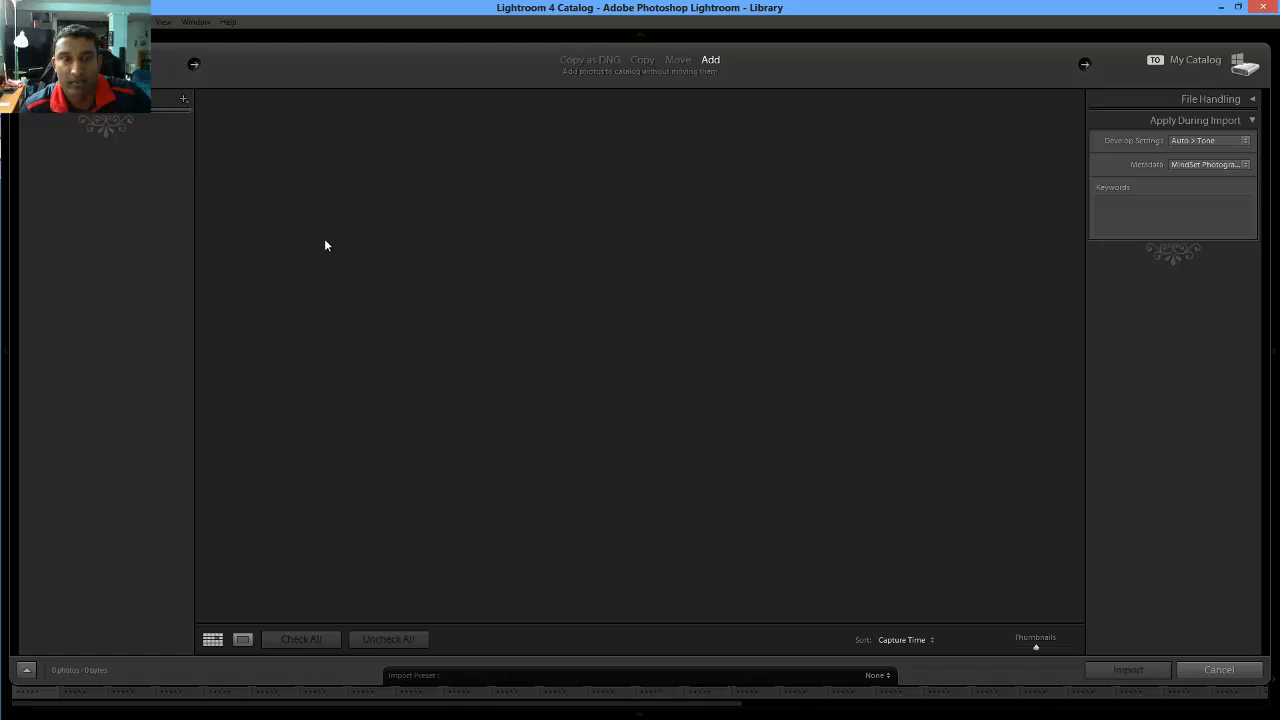
# Import from the NIKON D800 card into a subfolder of Obeo on My Book (N:)
pyautogui.click(107, 140)
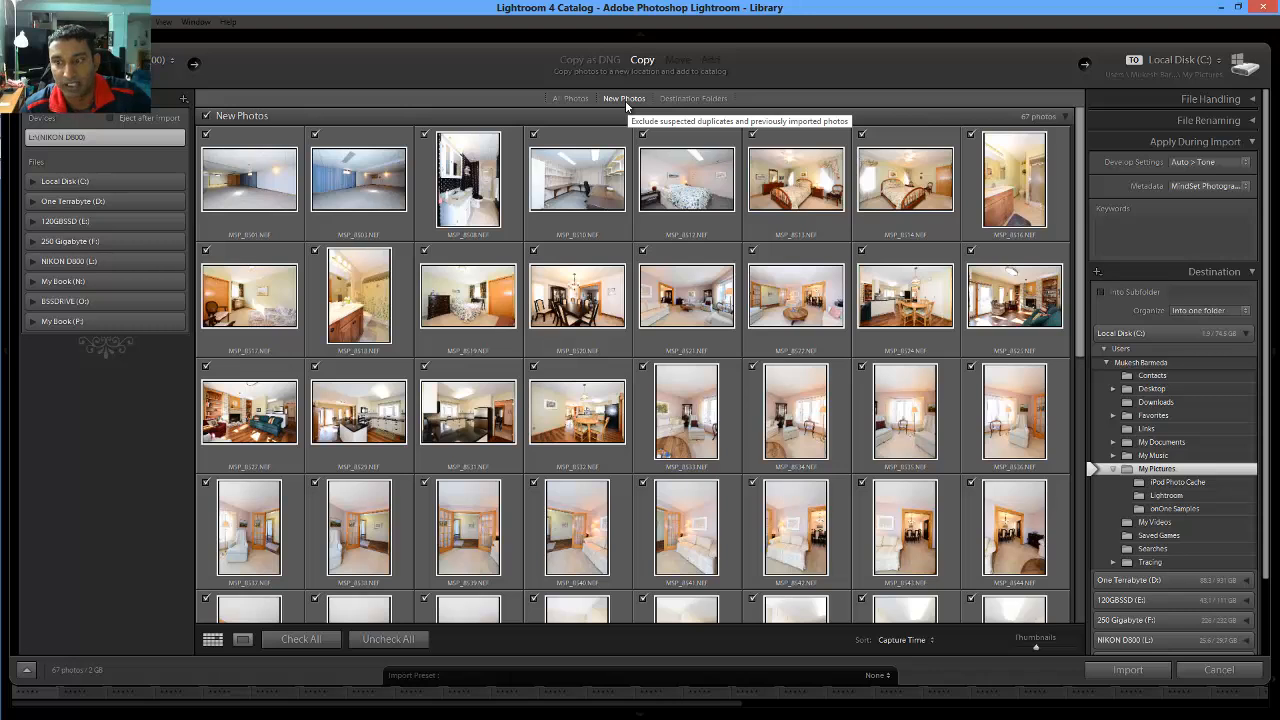
pyautogui.click(1246, 335)
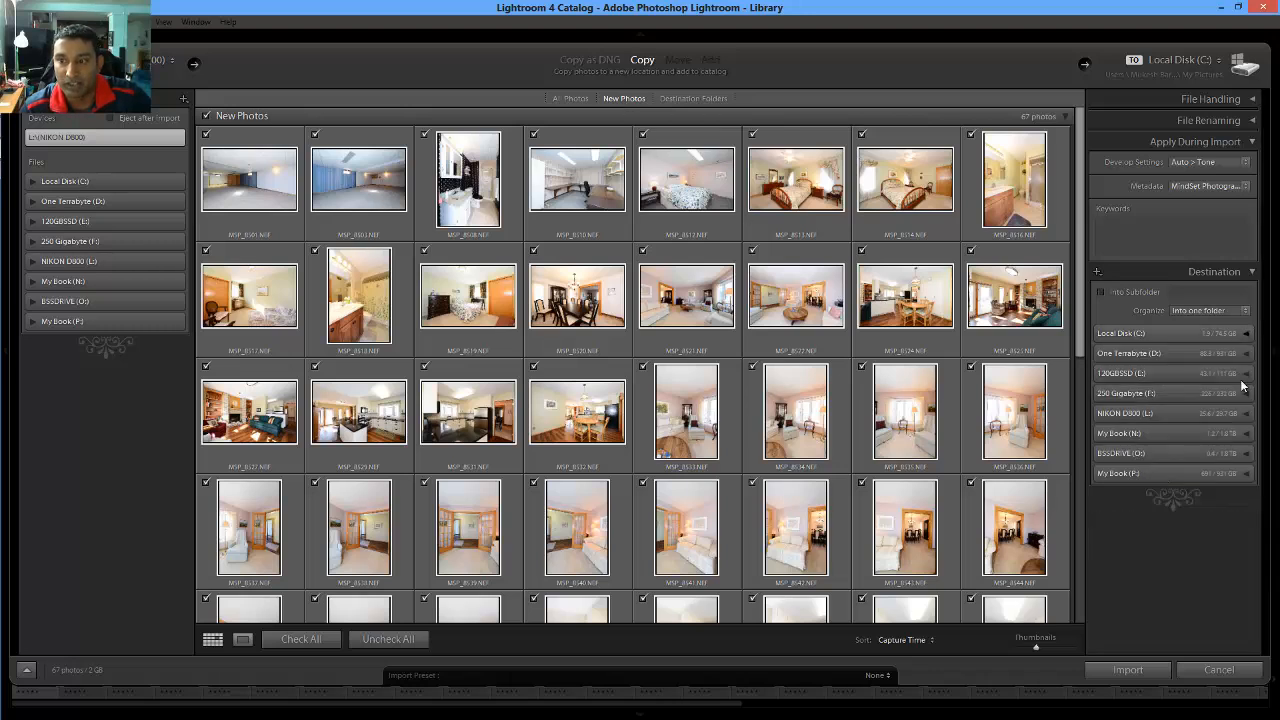
pyautogui.click(1245, 434)
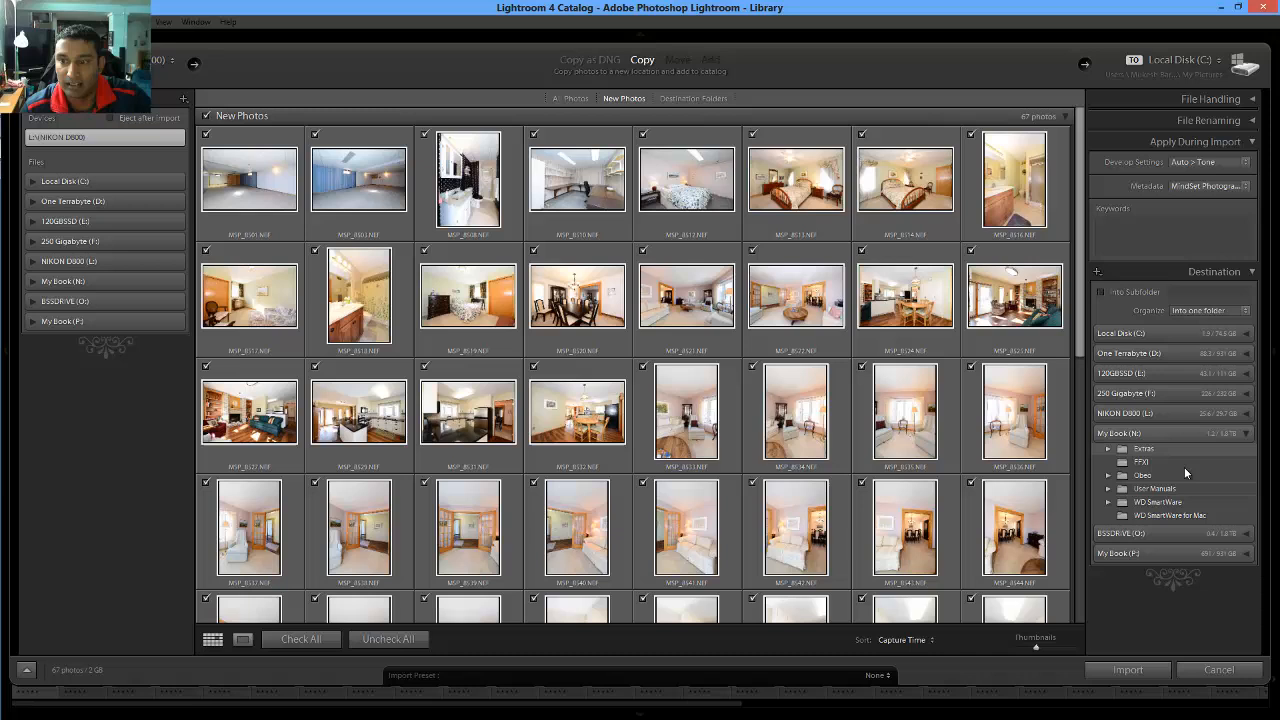
pyautogui.click(1124, 476)
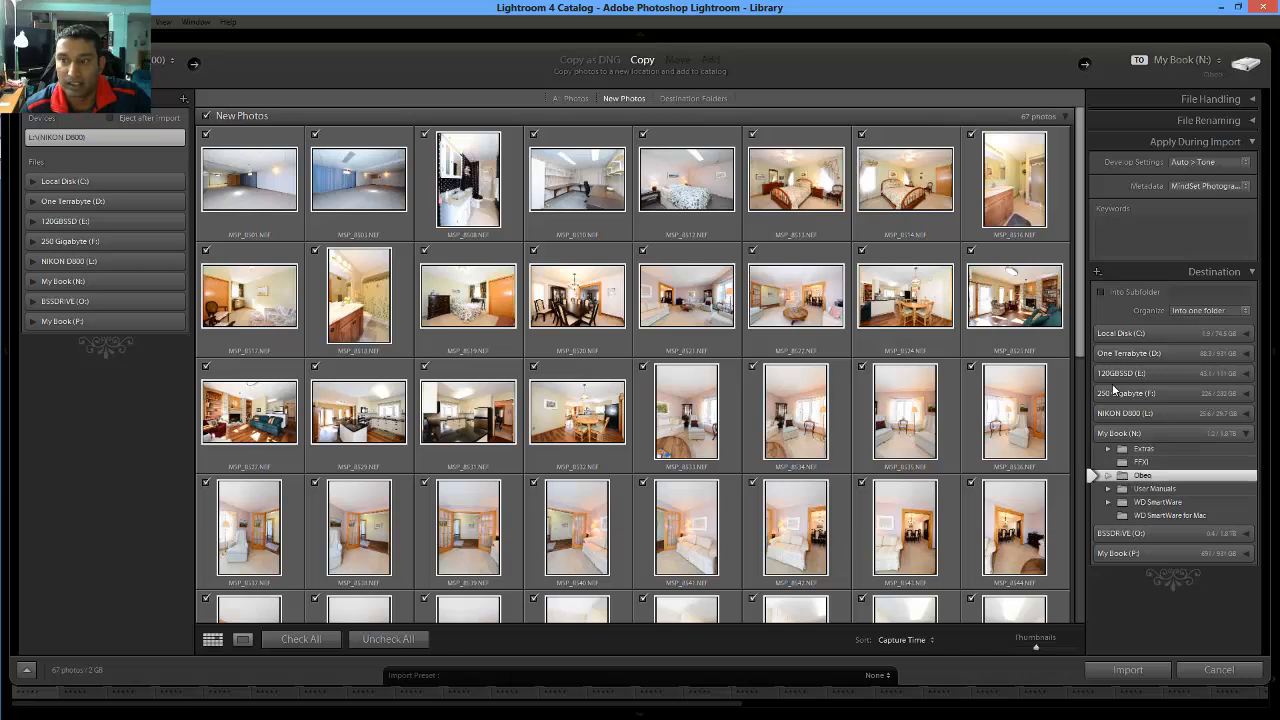
pyautogui.click(1102, 293)
pyautogui.click(1193, 293)
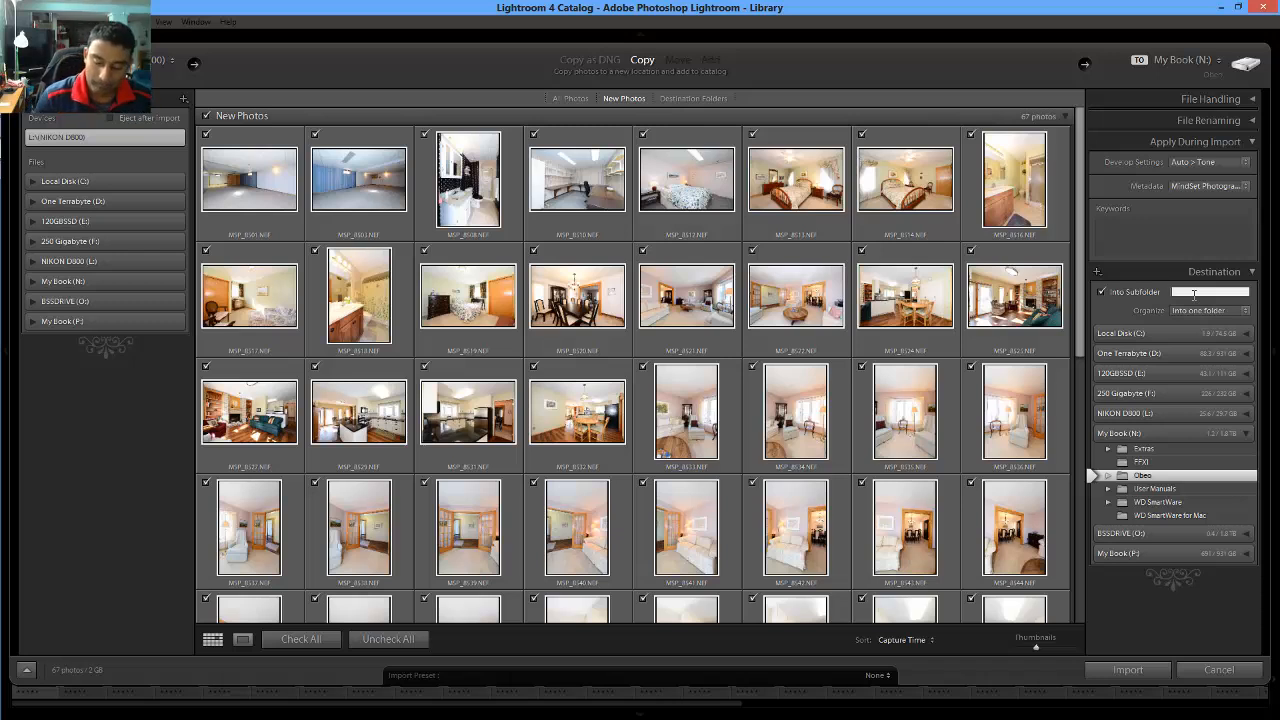
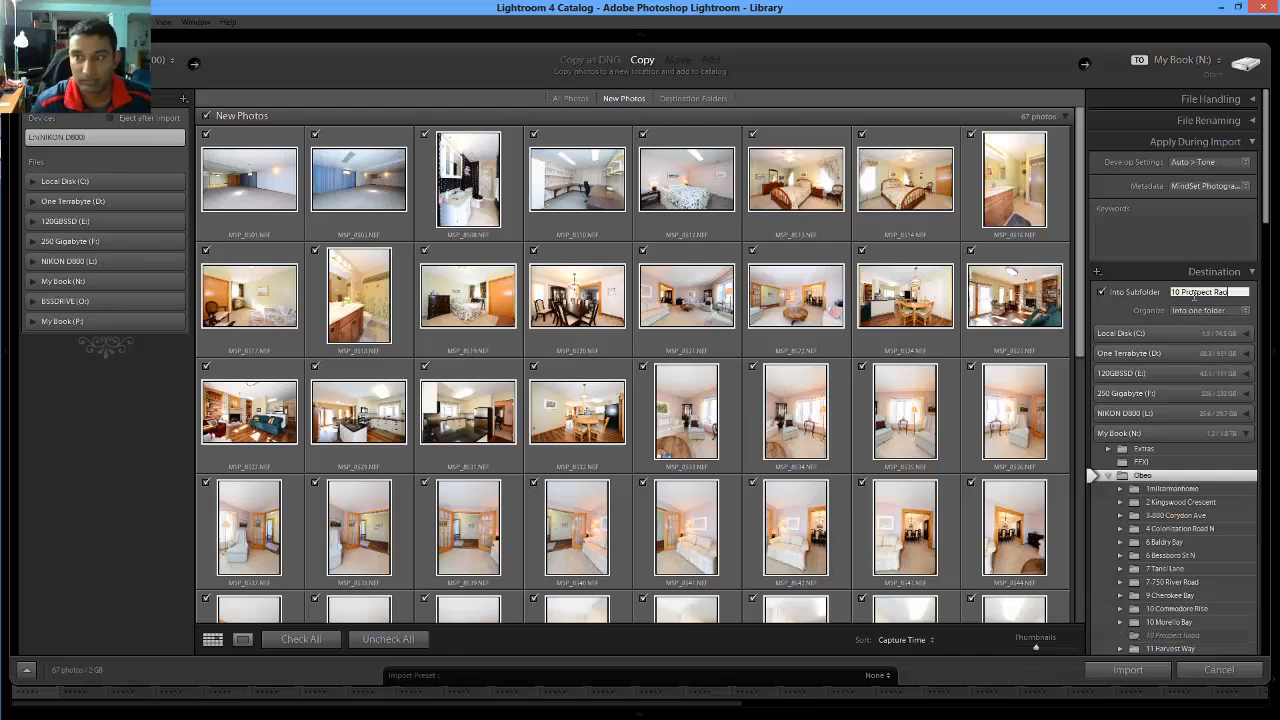
pyautogui.write('oad')
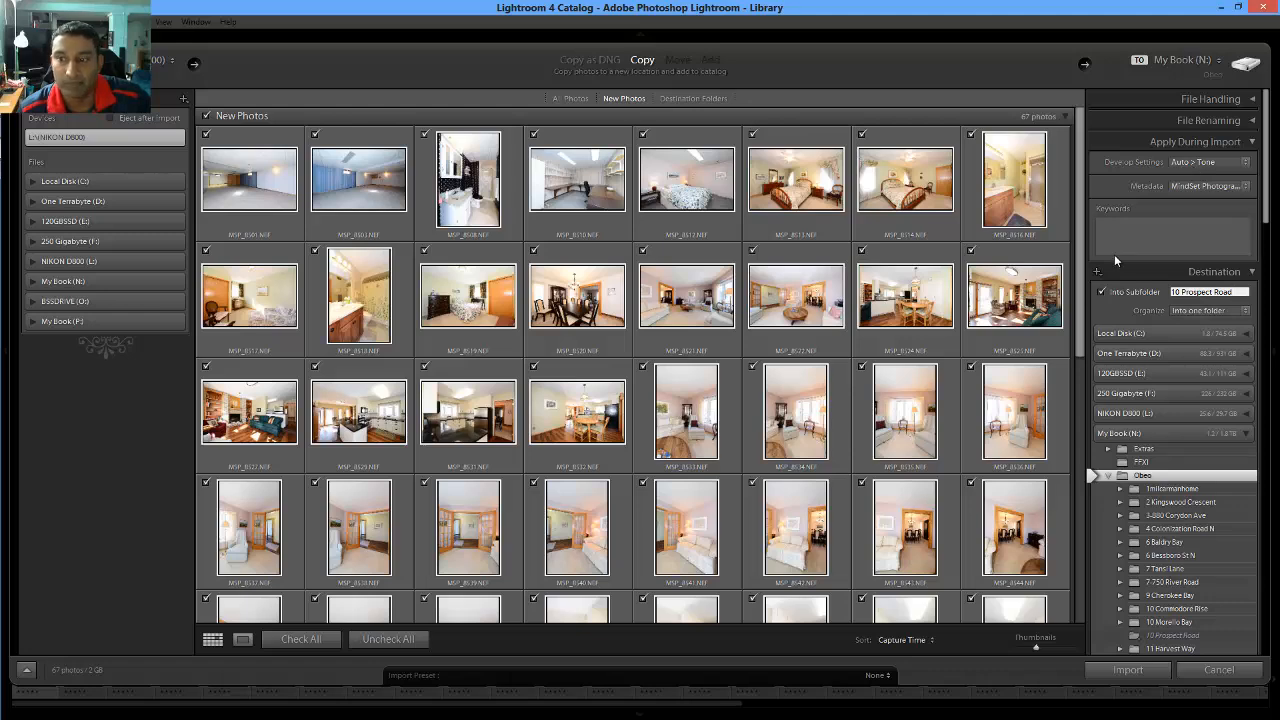
pyautogui.moveTo(1081, 353); pyautogui.dragTo(1077, 294)
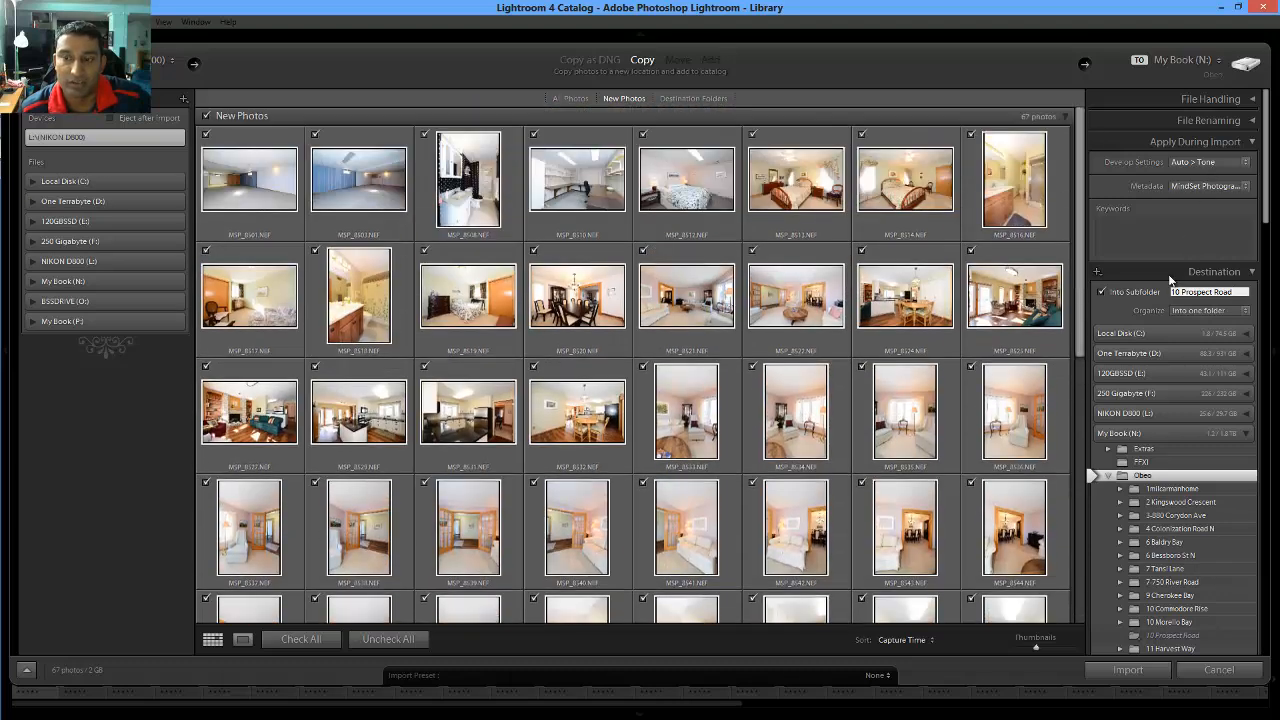
pyautogui.click(1128, 671)
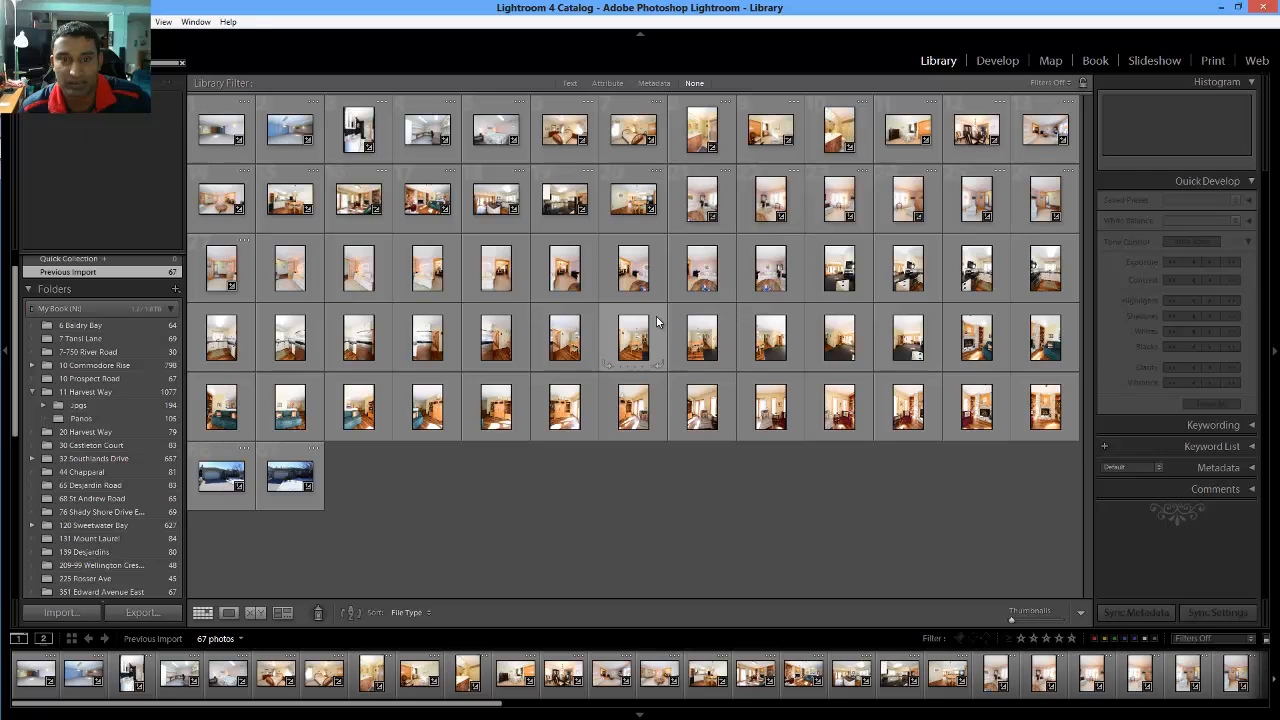
# Apply the Corrections user preset to all 67 photos and bring the first into Develop
pyautogui.click(224, 138)
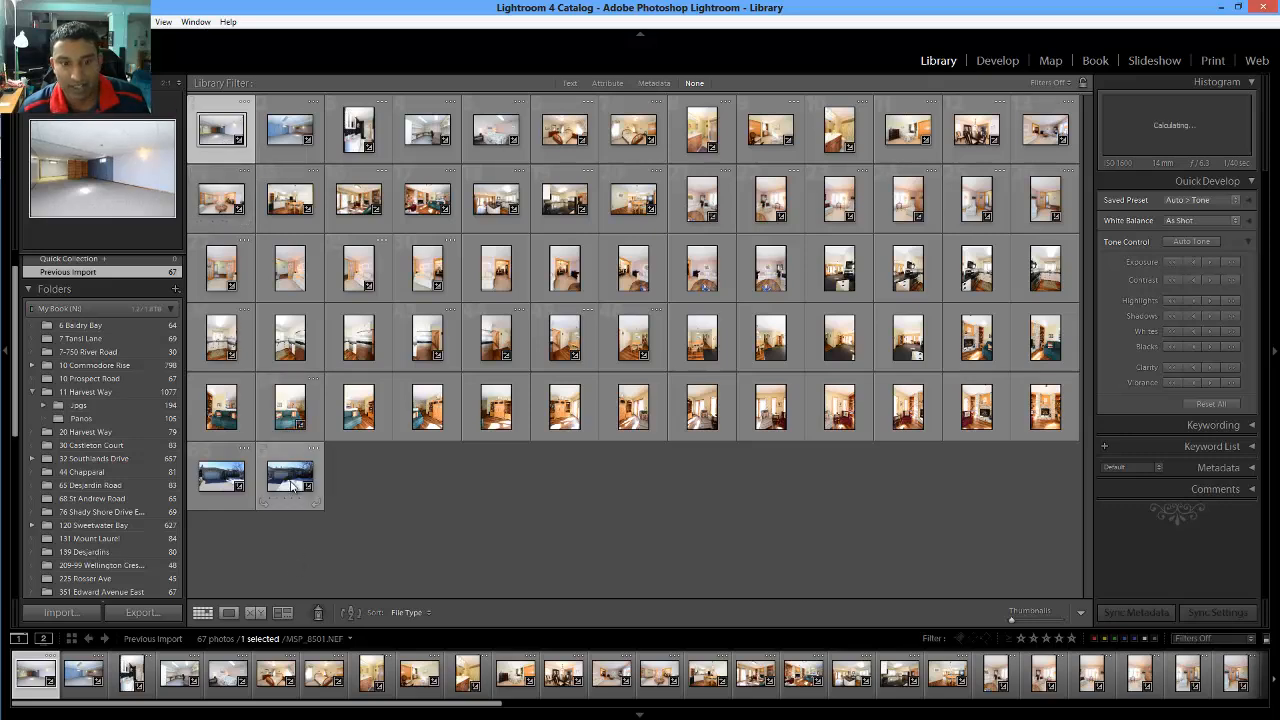
pyautogui.hotkey('ctrl', 'a')
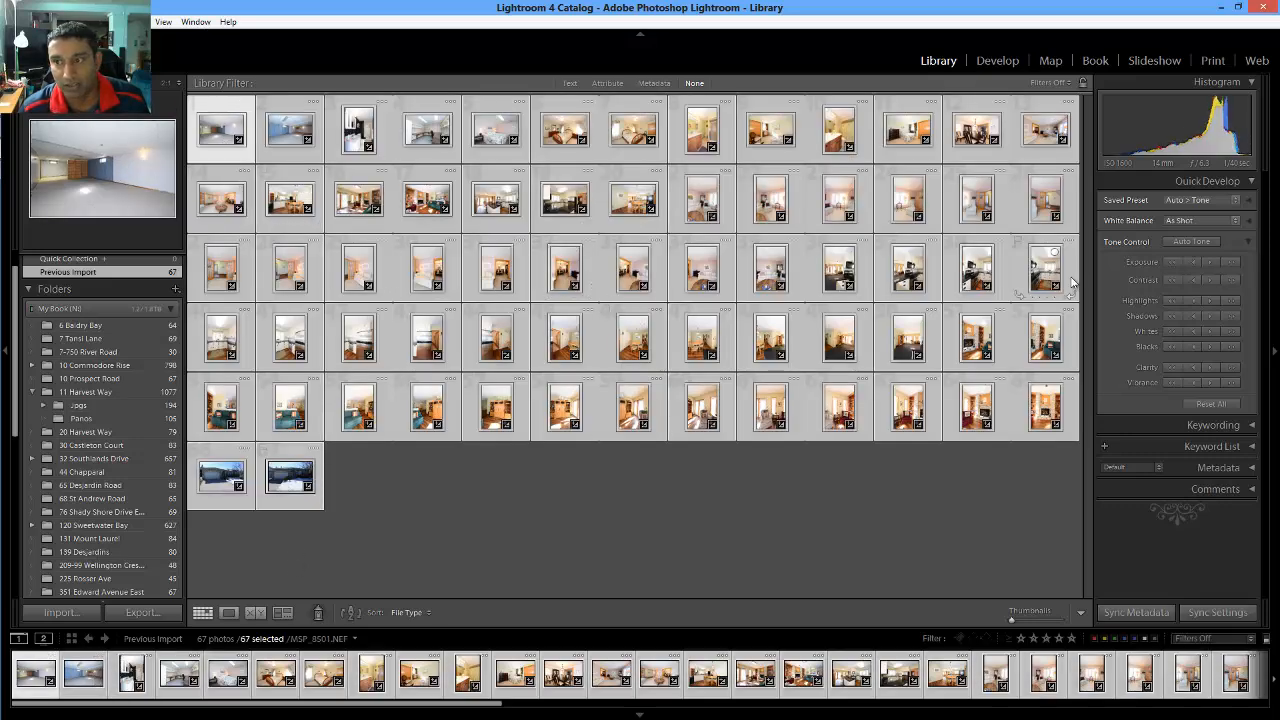
pyautogui.click(1200, 200)
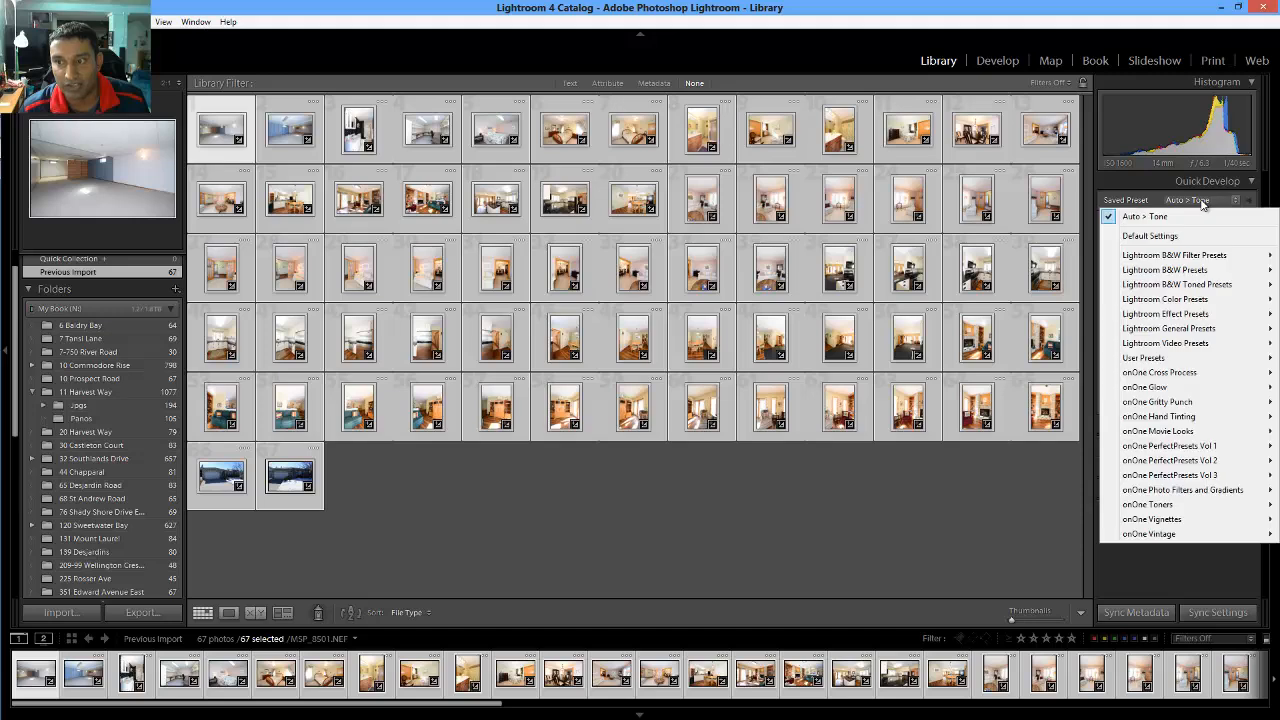
pyautogui.moveTo(1185, 362)
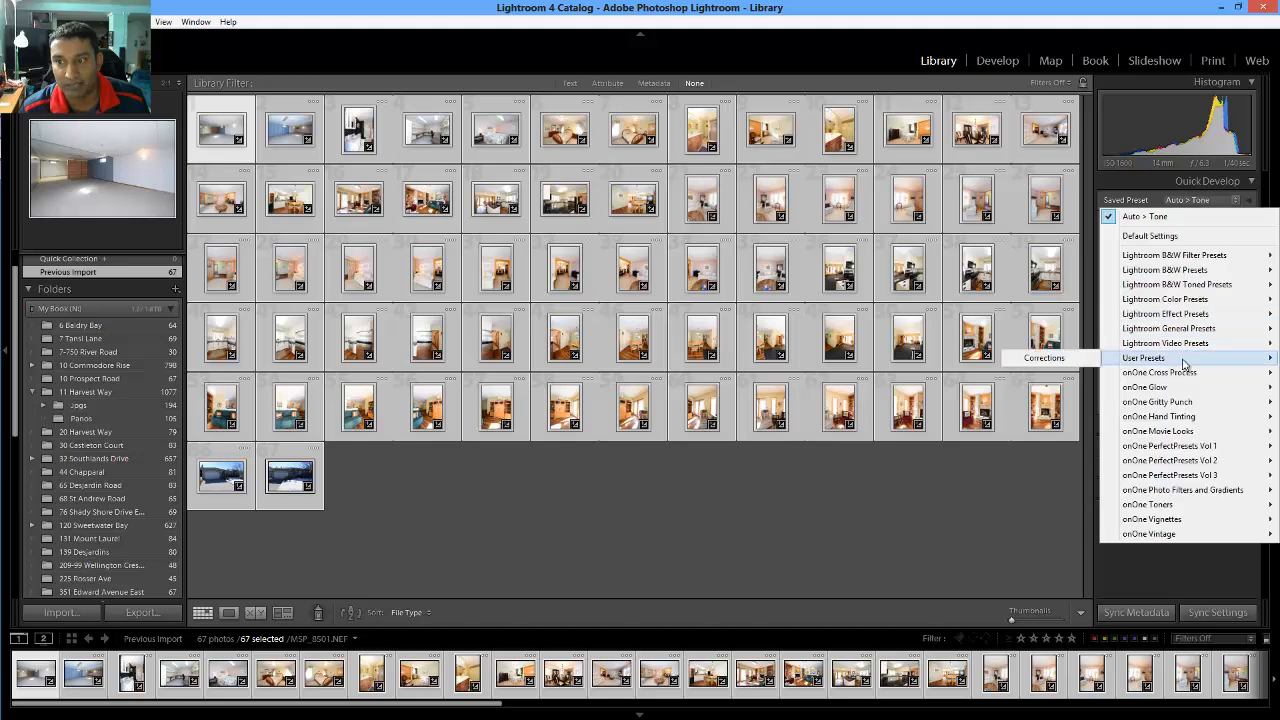
pyautogui.click(1073, 362)
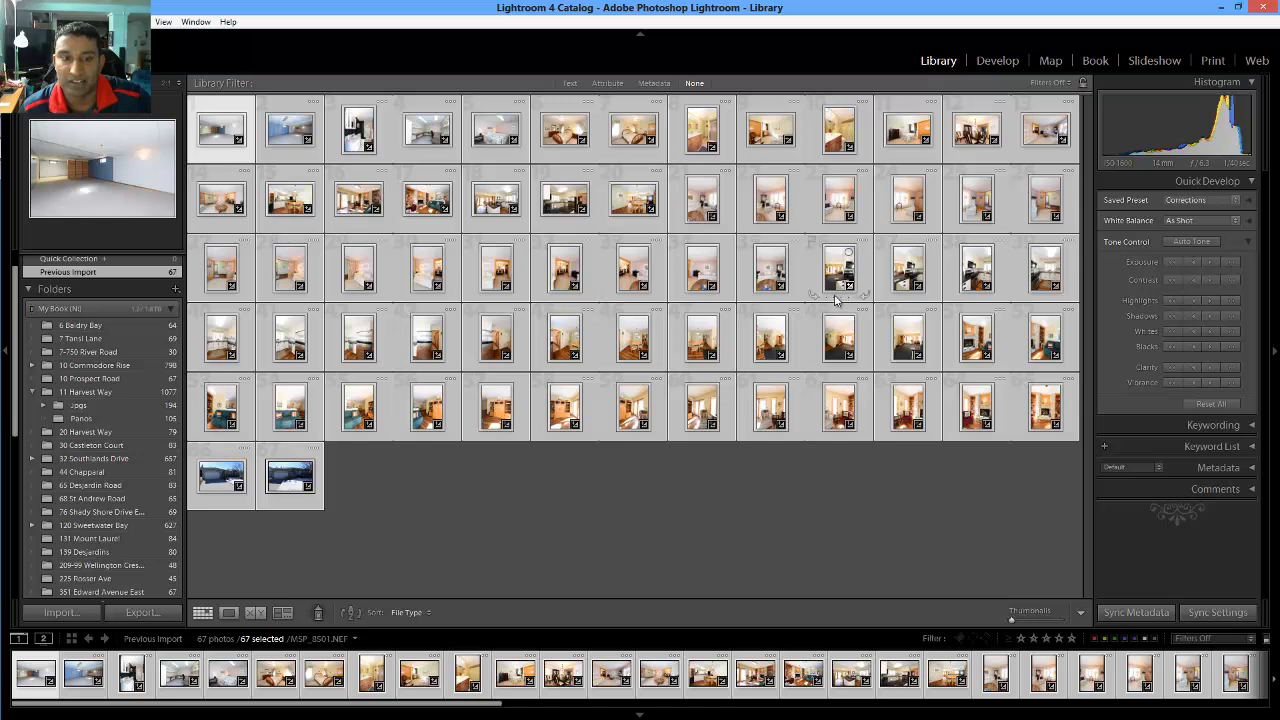
pyautogui.click(991, 62)
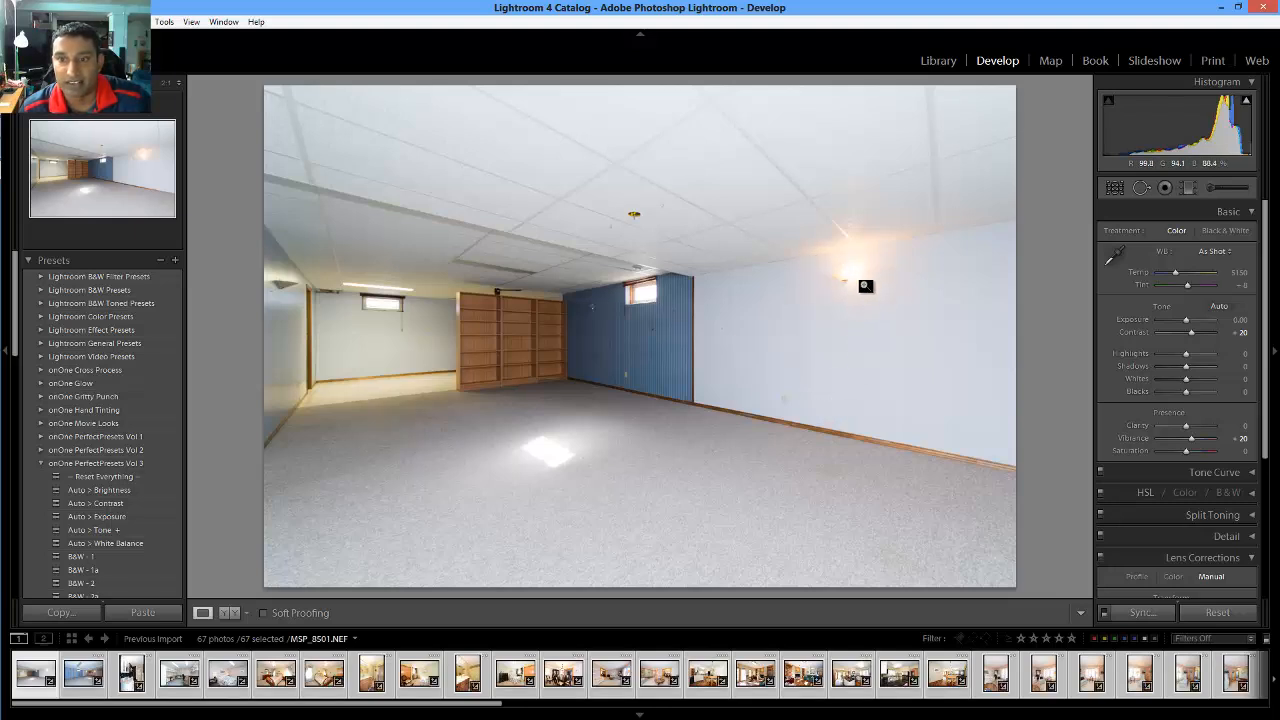
# Show the histogram's highlight clipping warning and scroll down to the Lens Corrections panel
pyautogui.click(1246, 103)
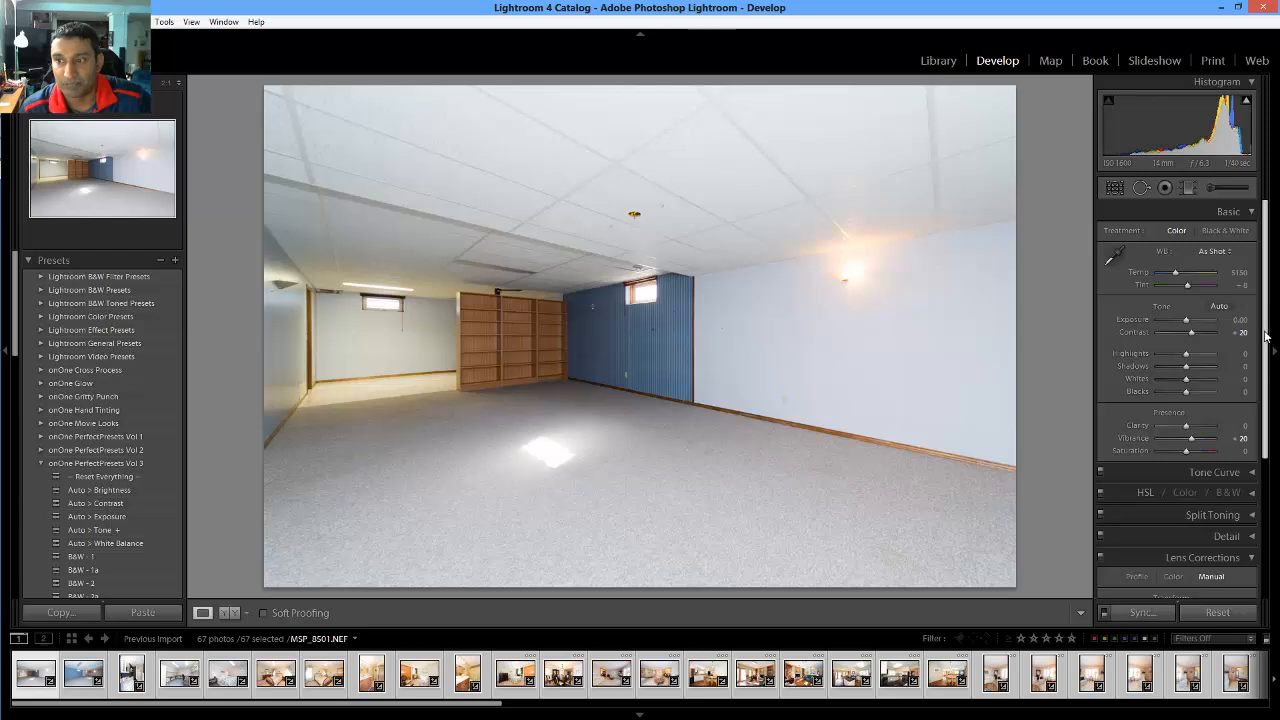
pyautogui.moveTo(1265, 336); pyautogui.dragTo(1257, 478)
# Turn on Constrain Crop and show the alignment grid while editing the Rotate value
pyautogui.click(1182, 464)
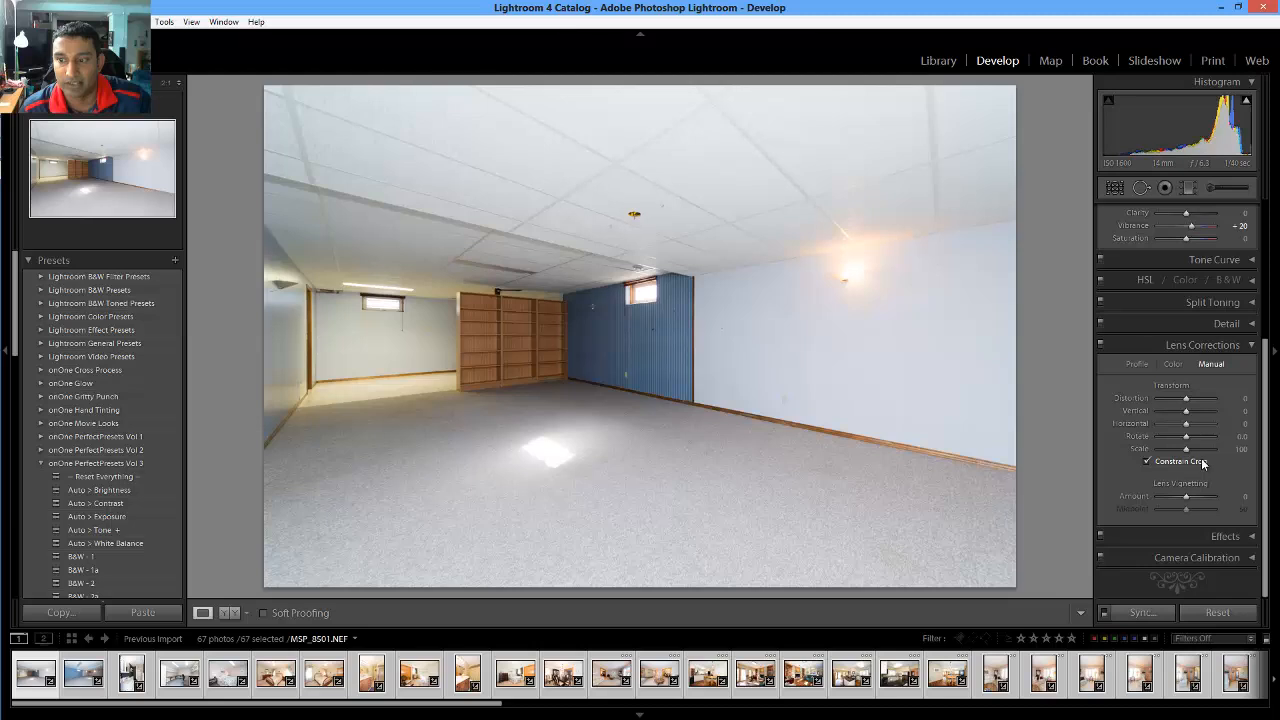
pyautogui.moveTo(1238, 438); pyautogui.dragTo(1240, 437)
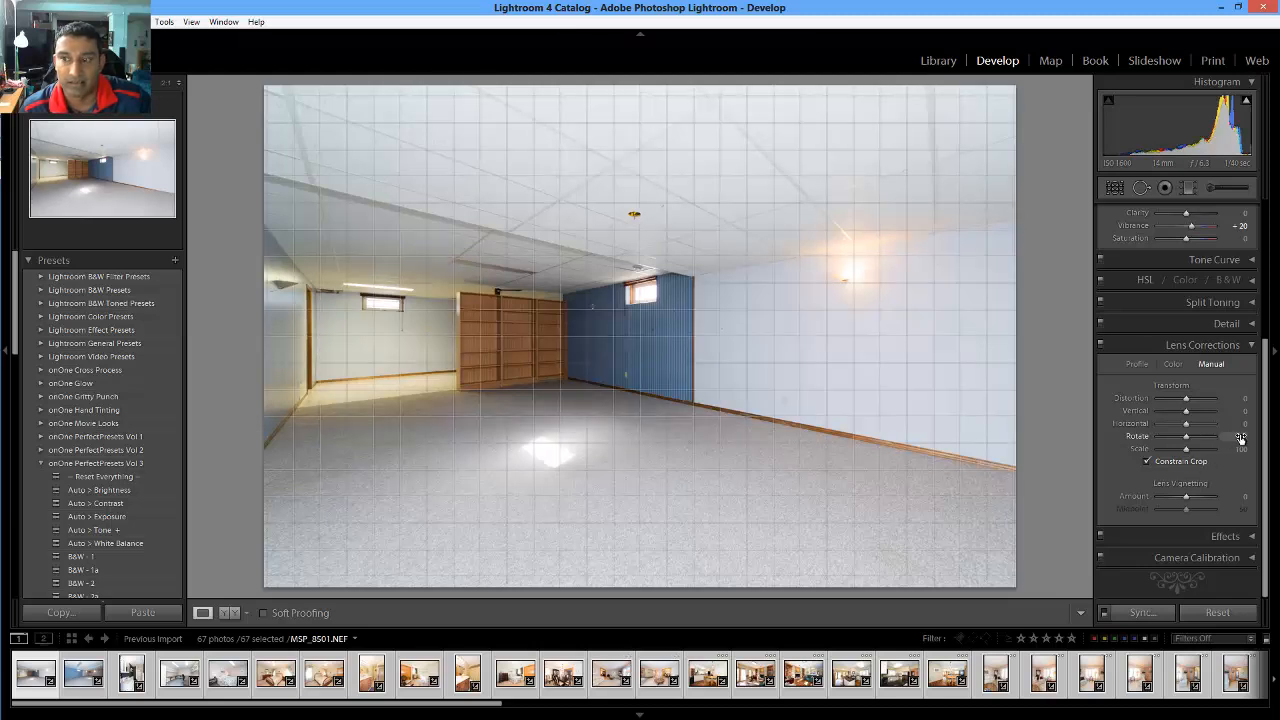
pyautogui.click(1240, 437)
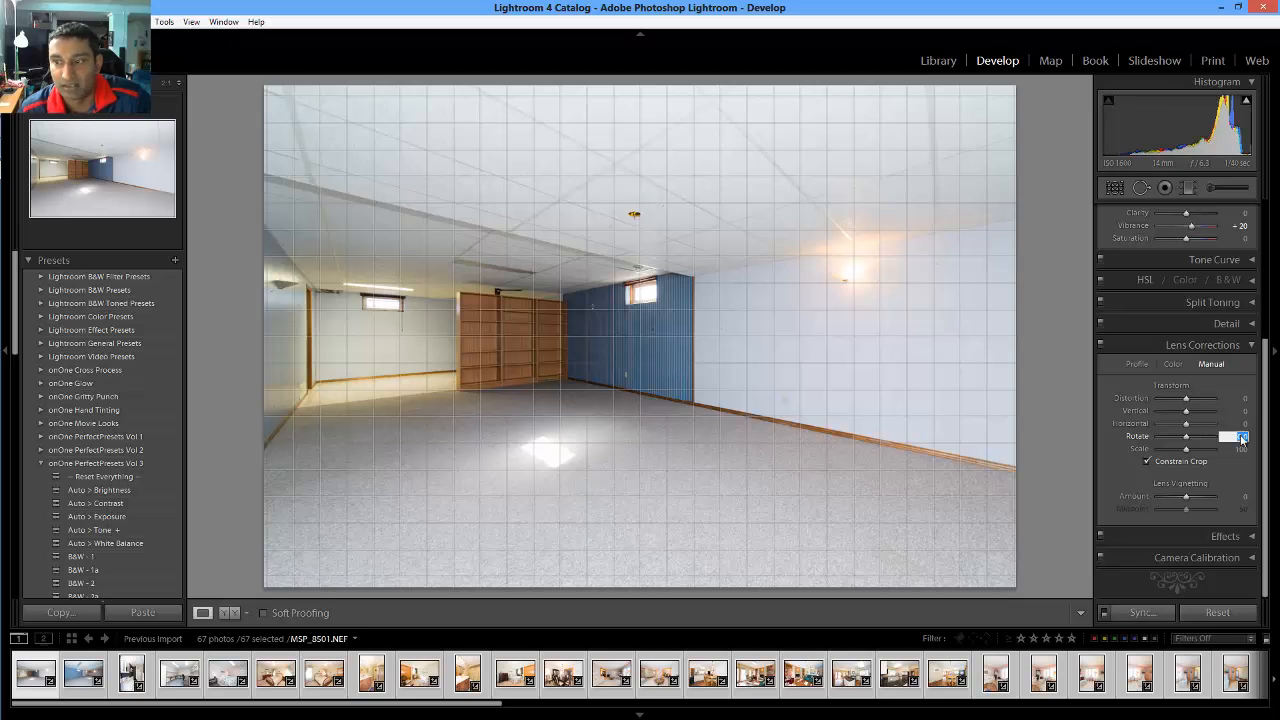
# Set the first basement photo's Highlights to -100 and Shadows to +48
pyautogui.scroll(5, 1230, 400)
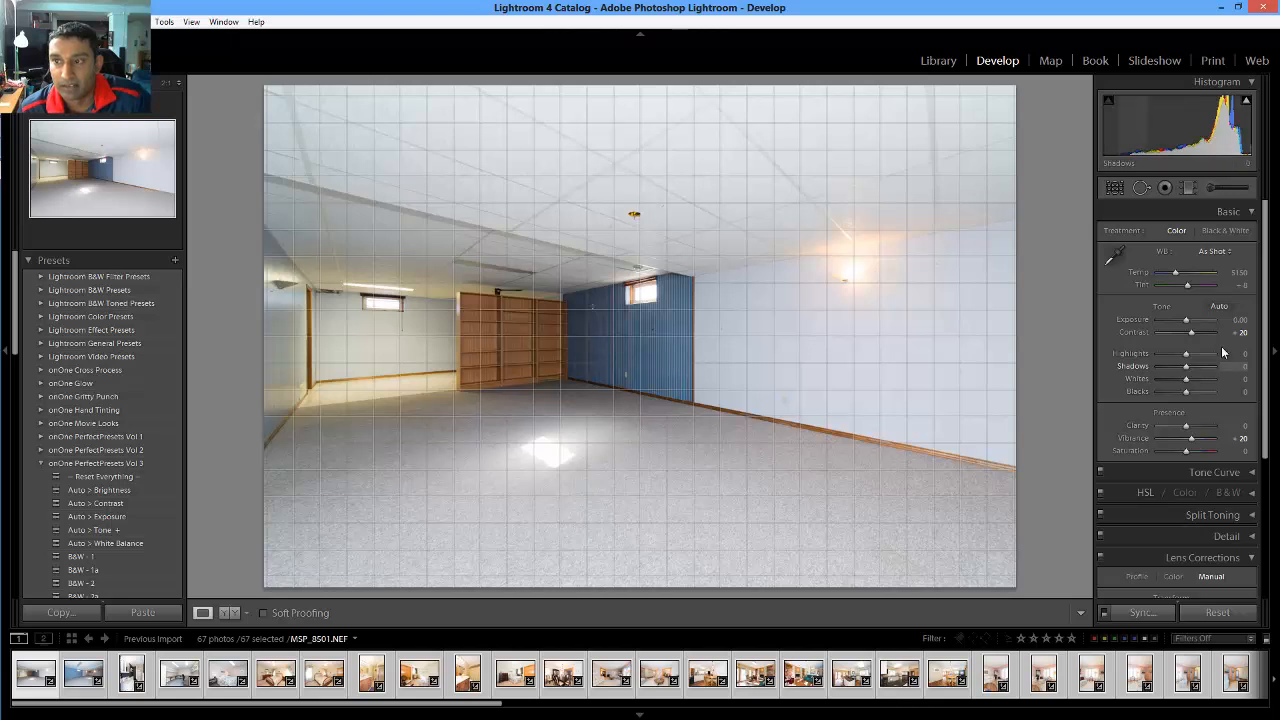
pyautogui.moveTo(1246, 104)
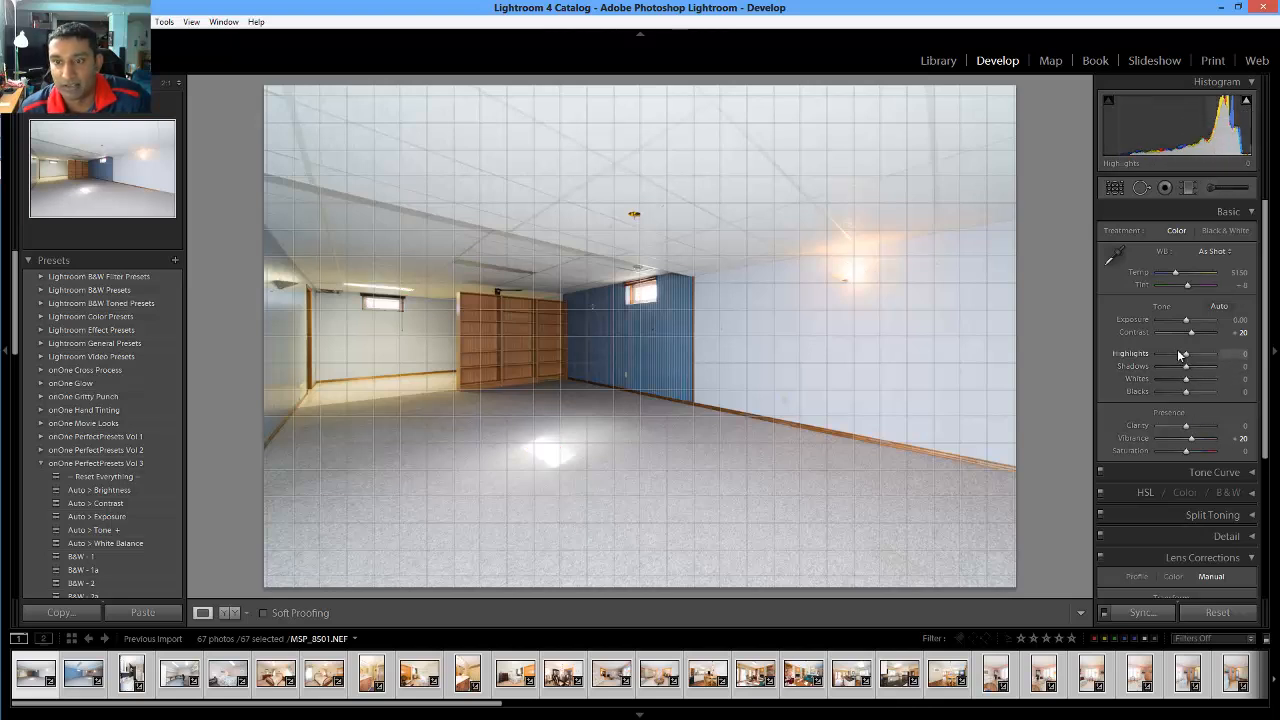
pyautogui.moveTo(1182, 354); pyautogui.dragTo(1156, 355)
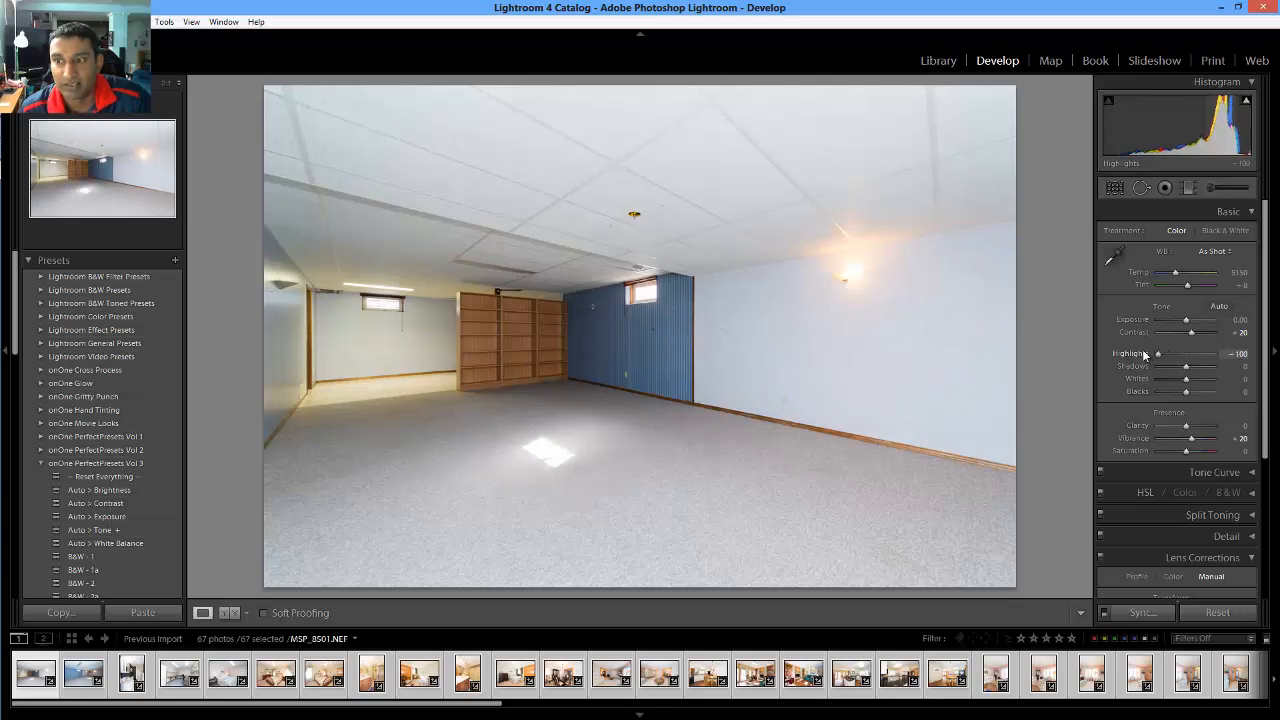
pyautogui.scroll(-2, 1140, 355)
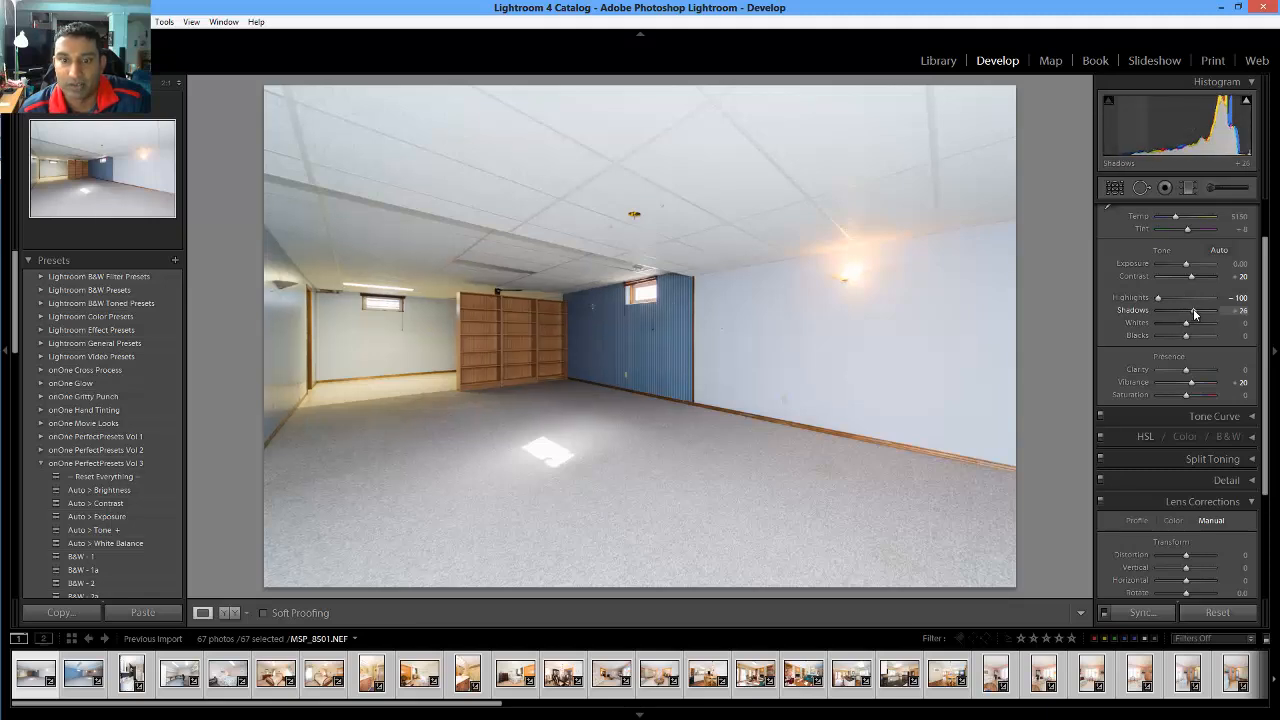
pyautogui.moveTo(1193, 314); pyautogui.dragTo(1195, 314)
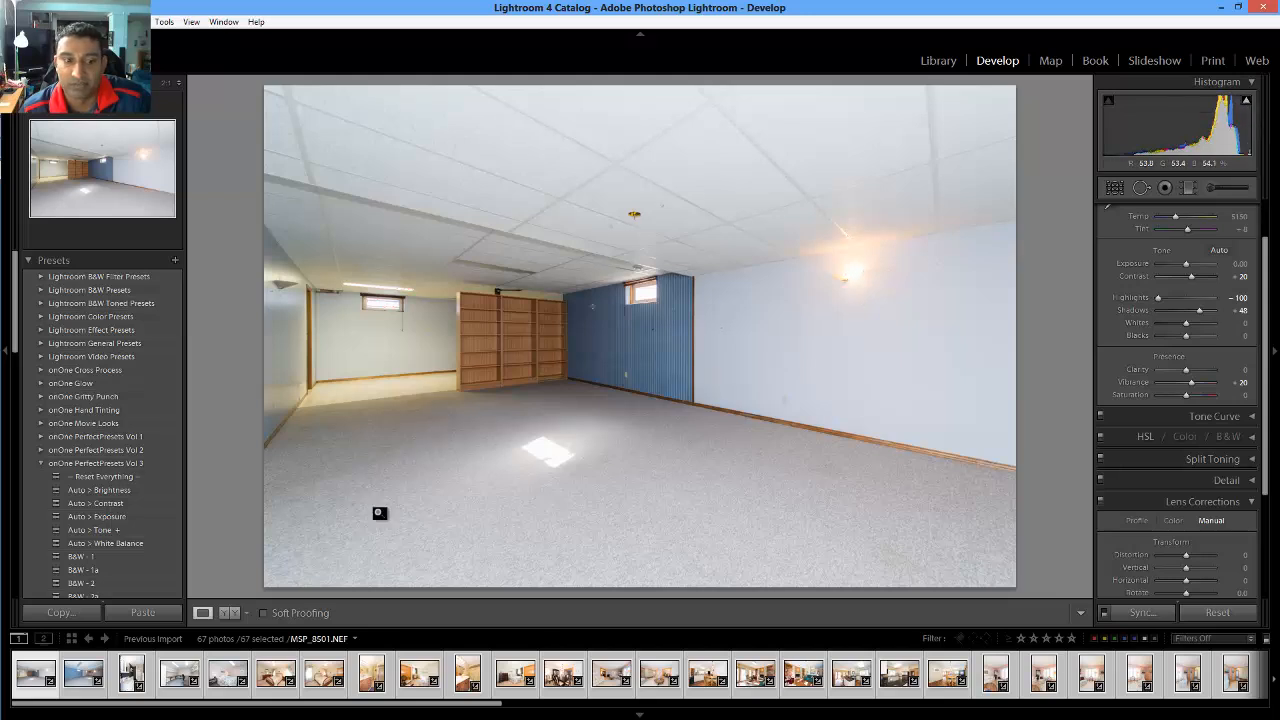
# Rate the first basement photo 5 stars, then open MSP_8503.NEF
pyautogui.click(52, 662)
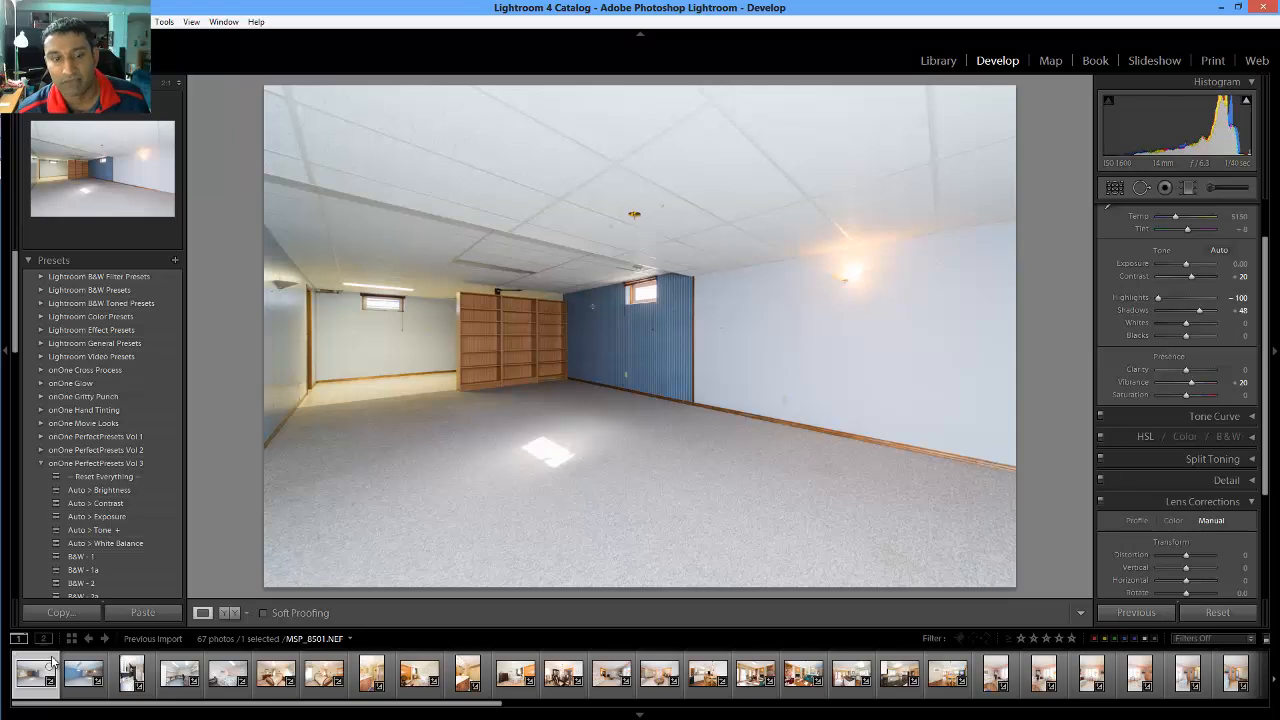
pyautogui.press('5')
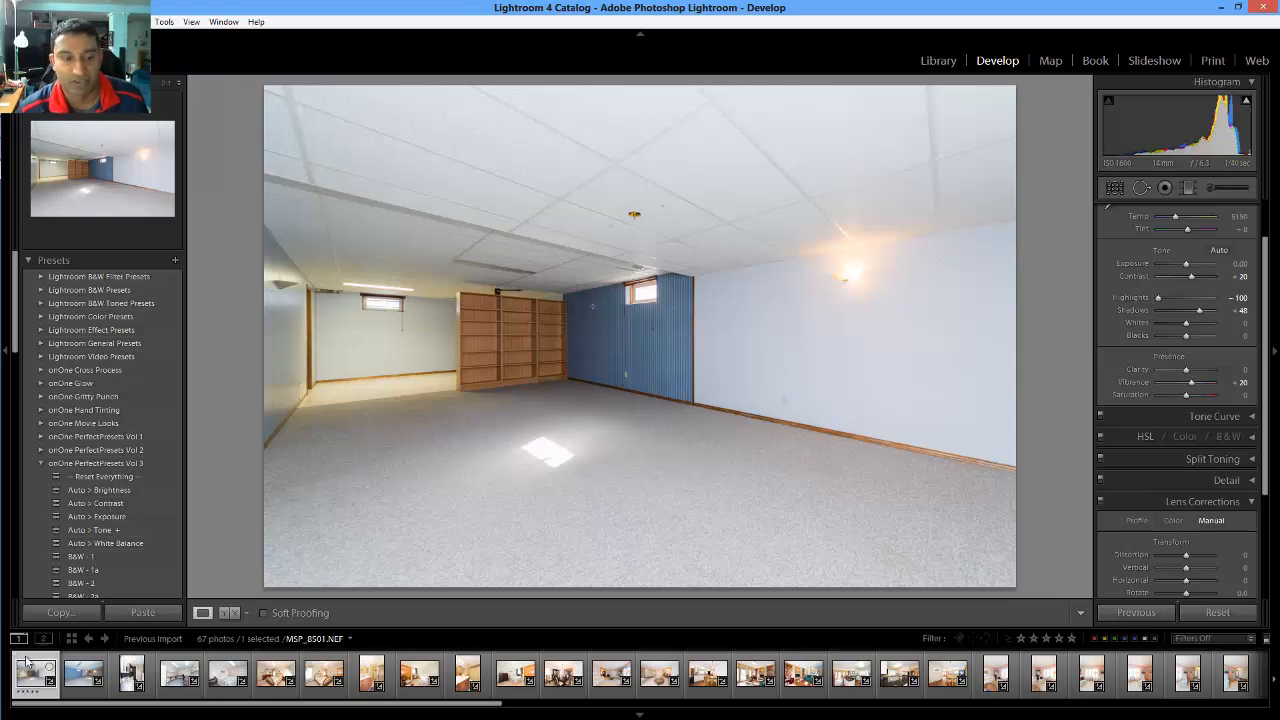
pyautogui.click(90, 662)
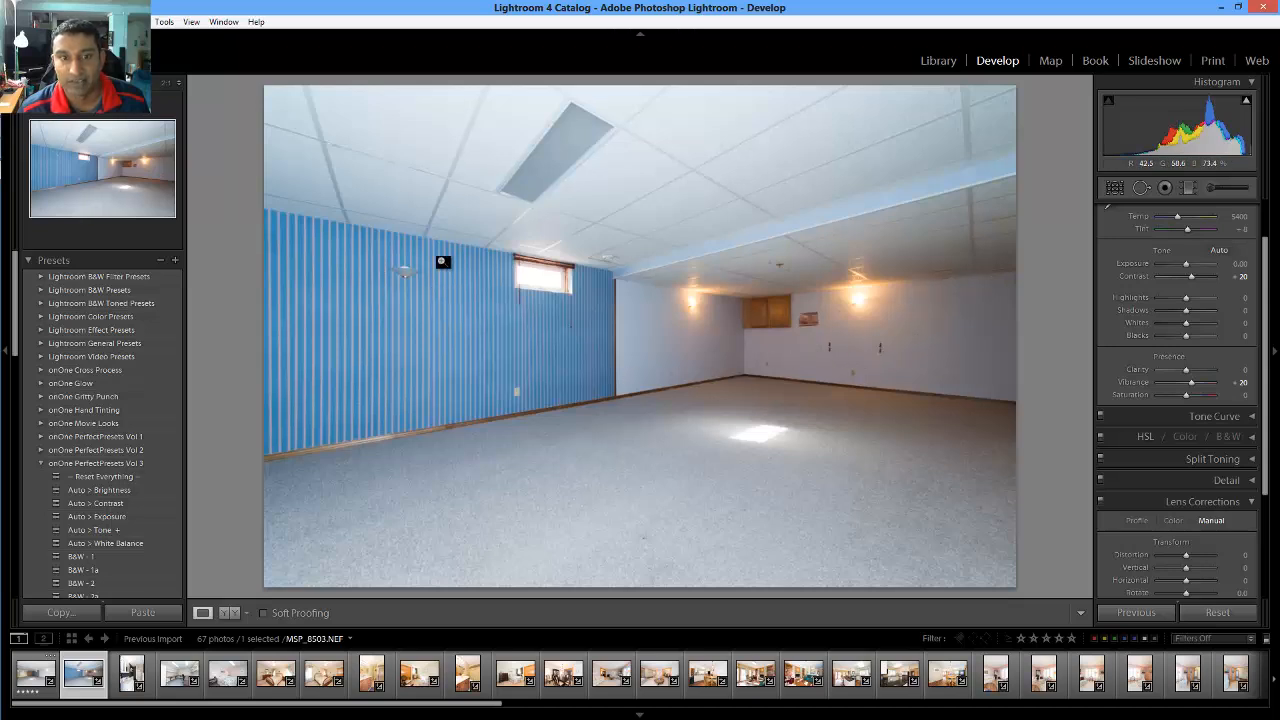
# Check highlight clipping, raise Shadows to +100 and lower Highlights to -90 on MSP_8503.NEF
pyautogui.click(1246, 104)
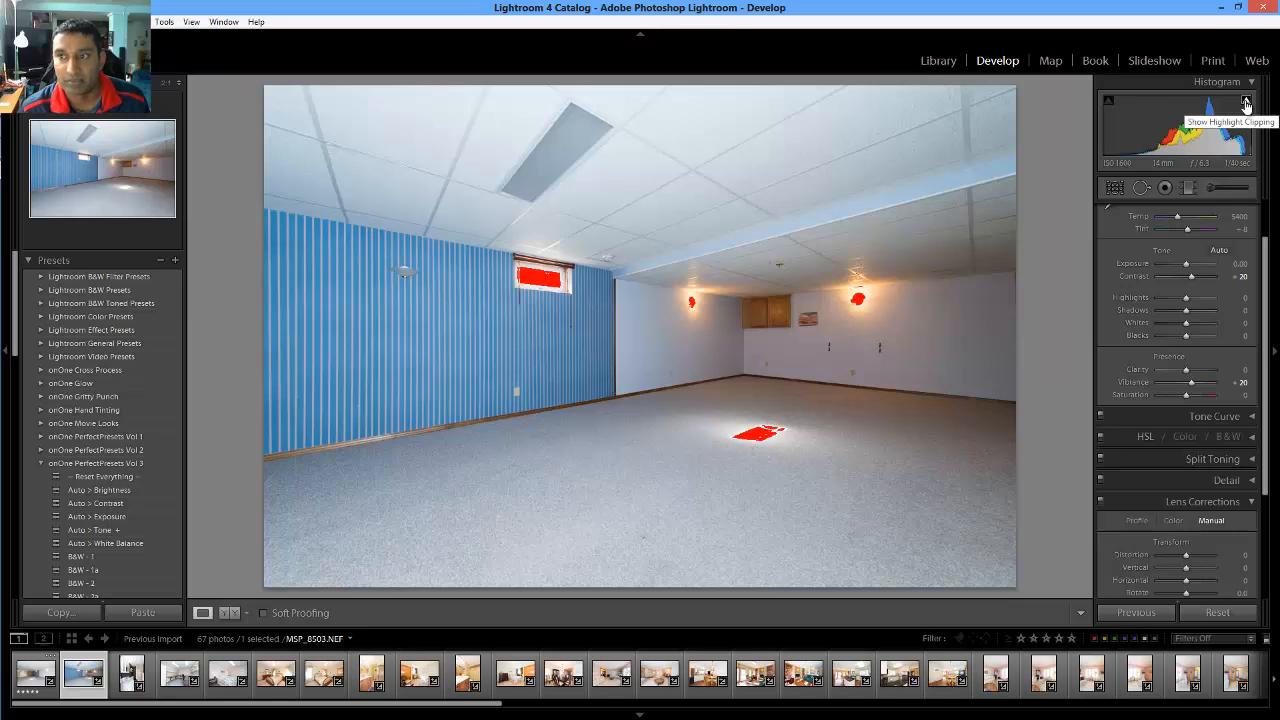
pyautogui.click(1200, 315)
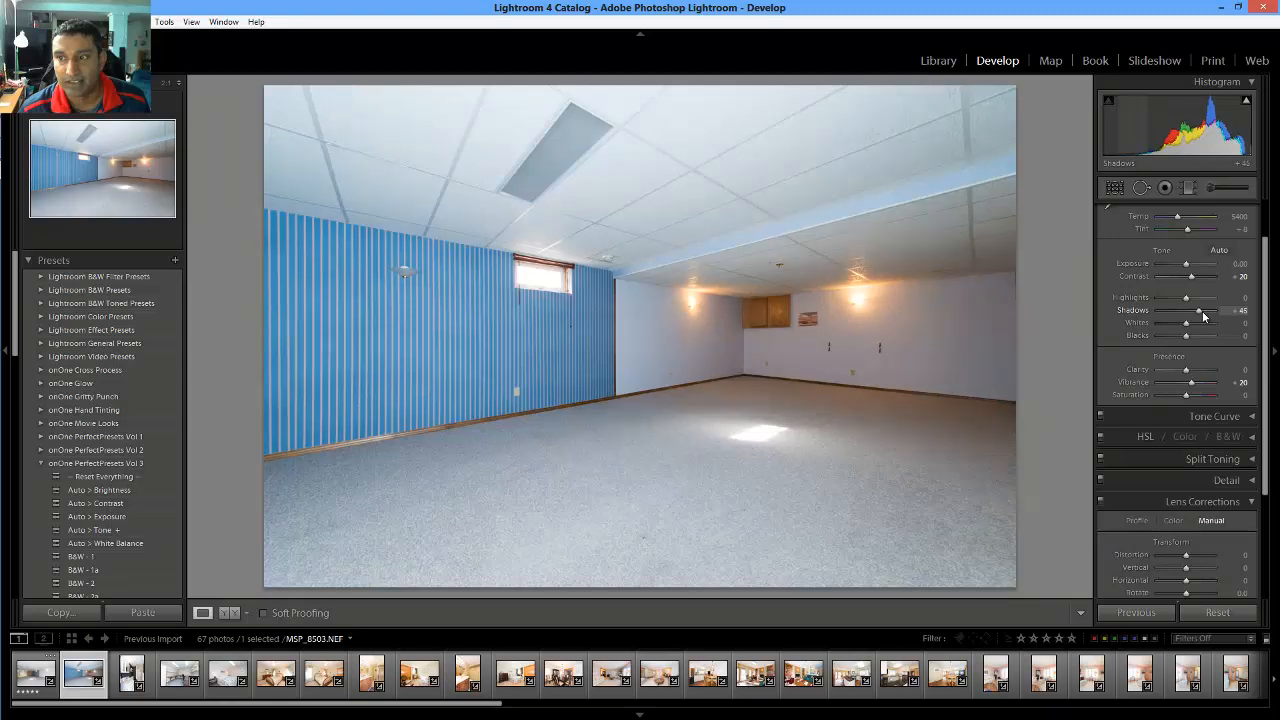
pyautogui.moveTo(1209, 317); pyautogui.dragTo(1222, 317)
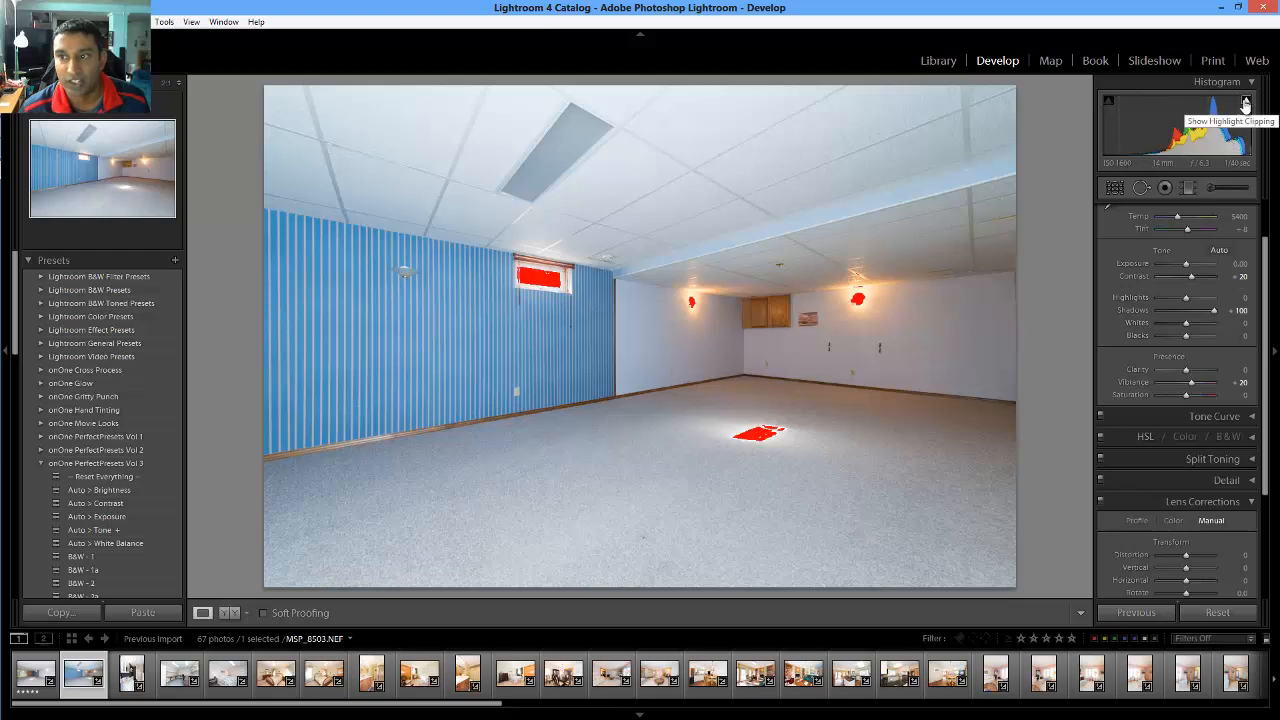
pyautogui.moveTo(1187, 301); pyautogui.dragTo(1169, 300)
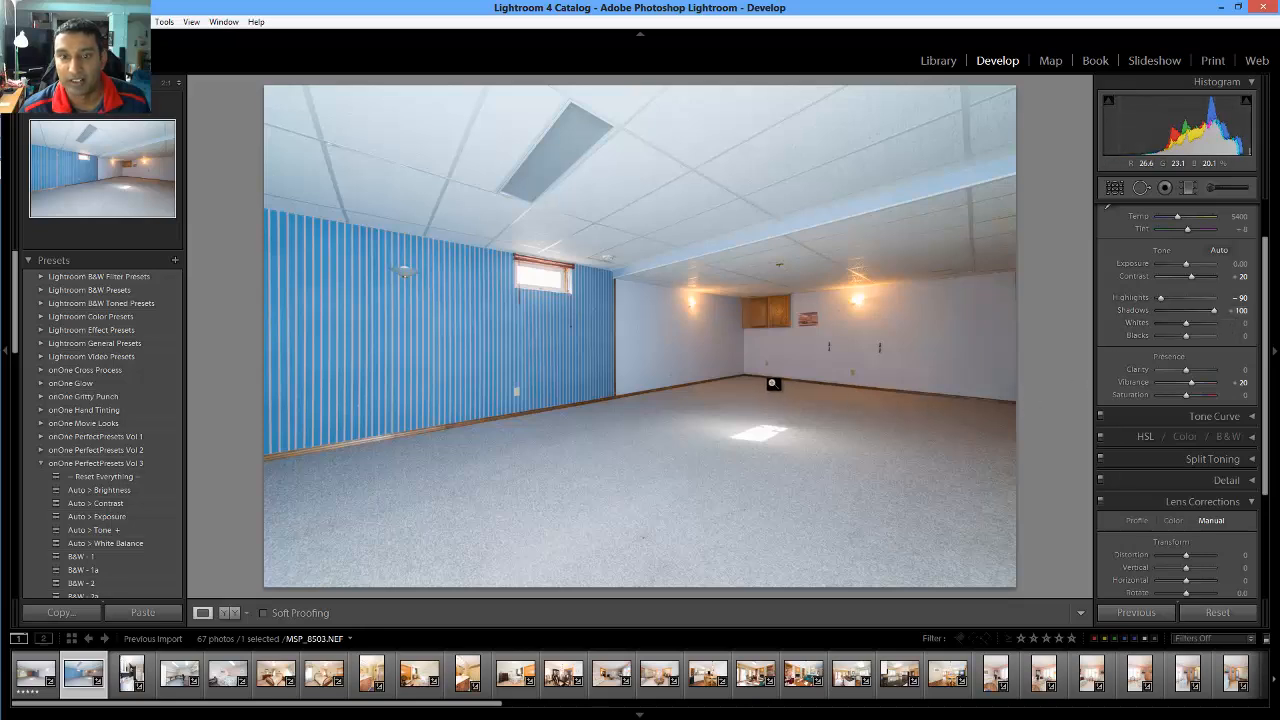
pyautogui.scroll(-2, 1139, 426)
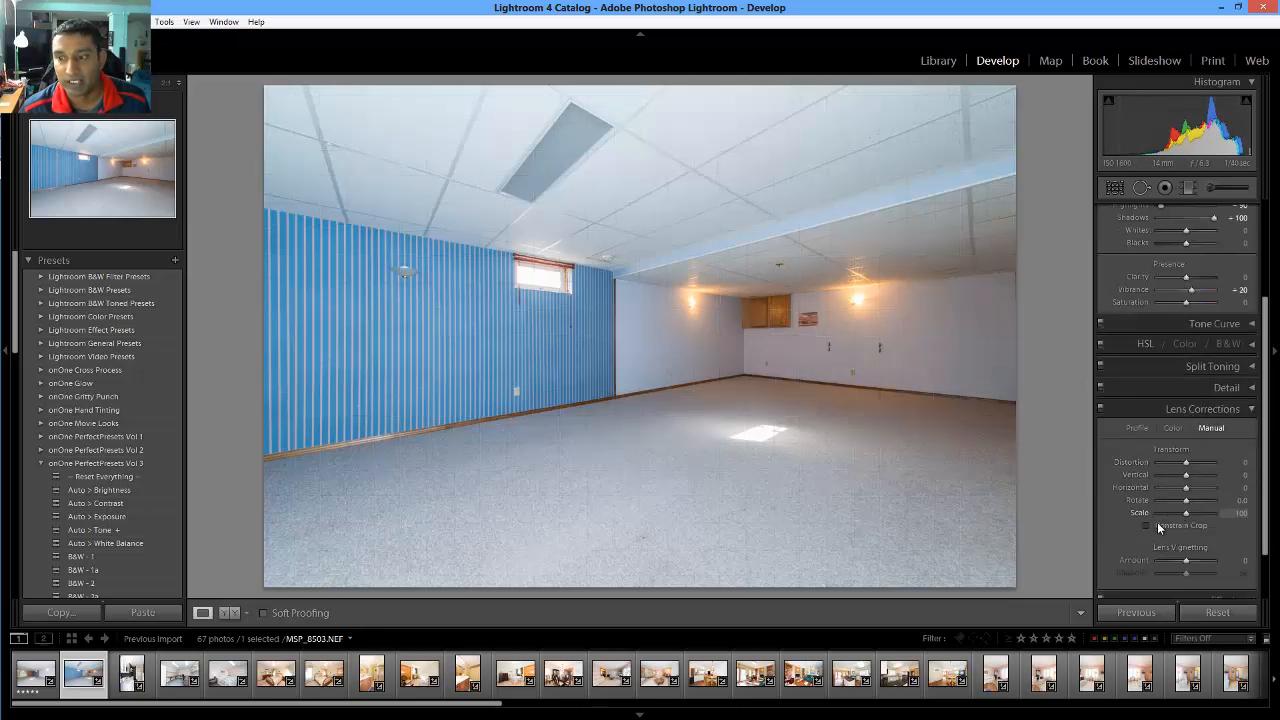
pyautogui.moveTo(1240, 501); pyautogui.dragTo(1241, 503)
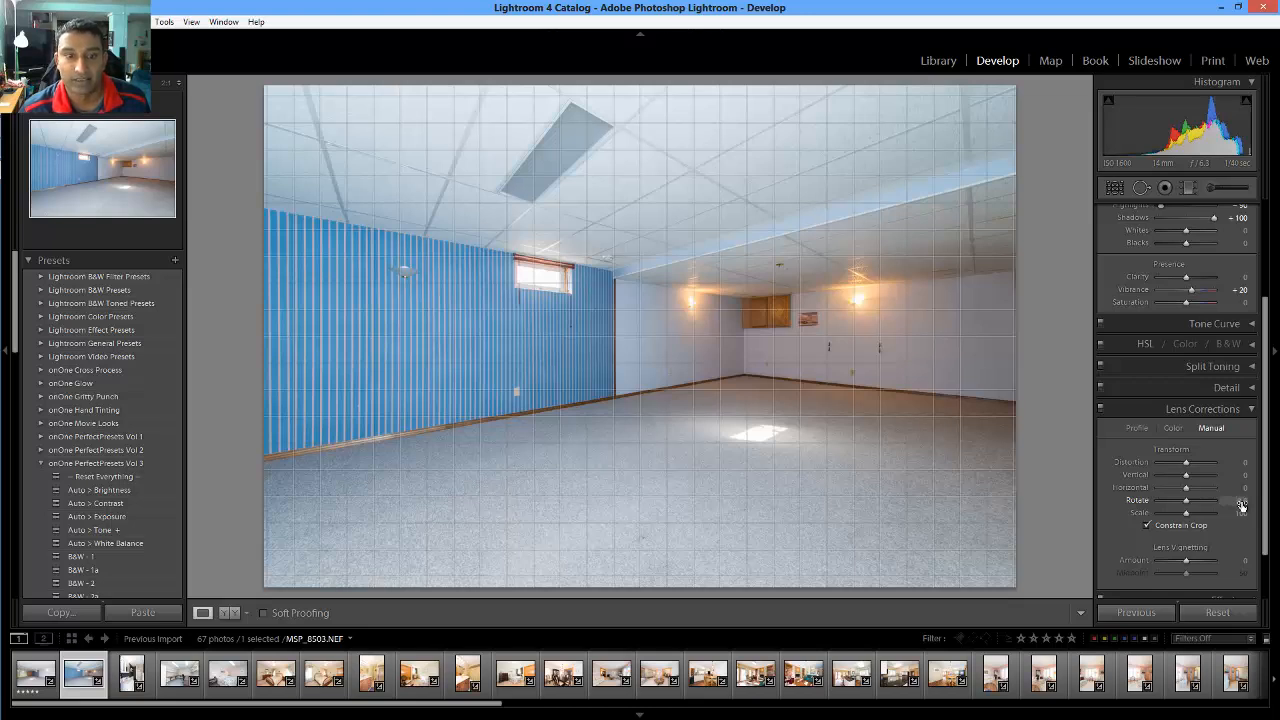
pyautogui.moveTo(1242, 505); pyautogui.dragTo(1242, 507)
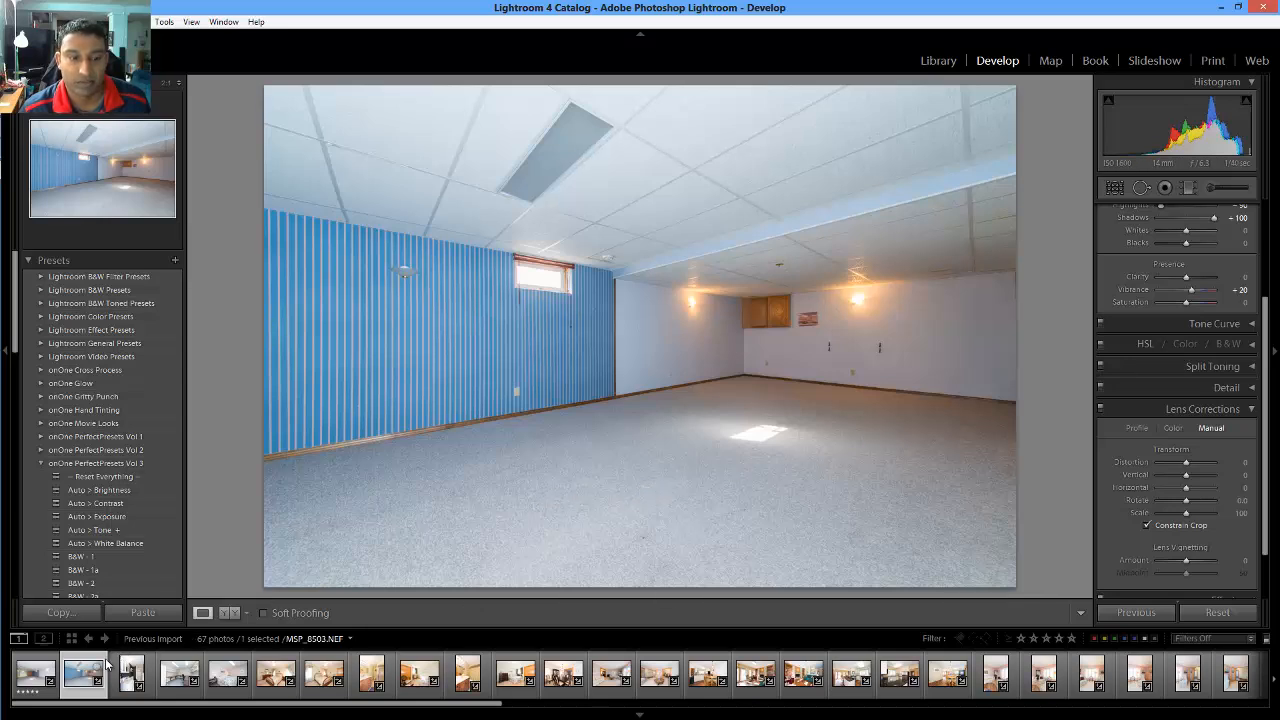
# Rate the basement photo 5 stars and open the bathroom photo MSP_8508.NEF
pyautogui.press('5')
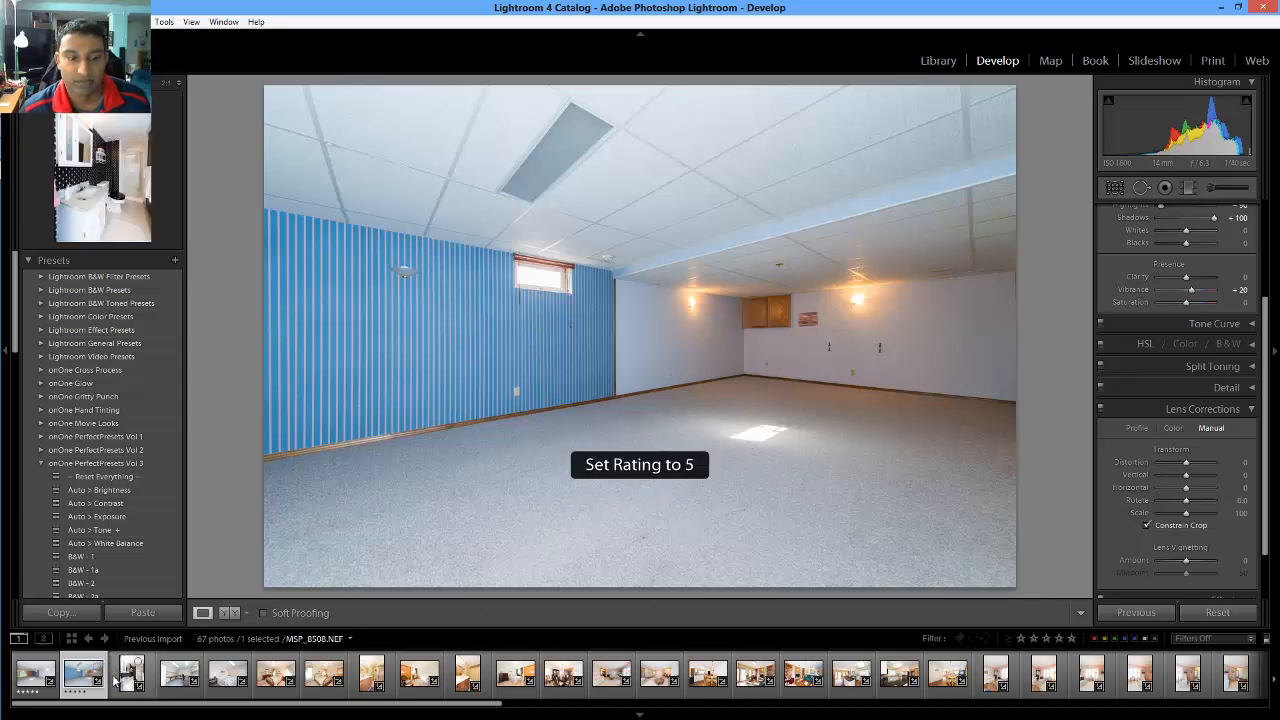
pyautogui.click(118, 678)
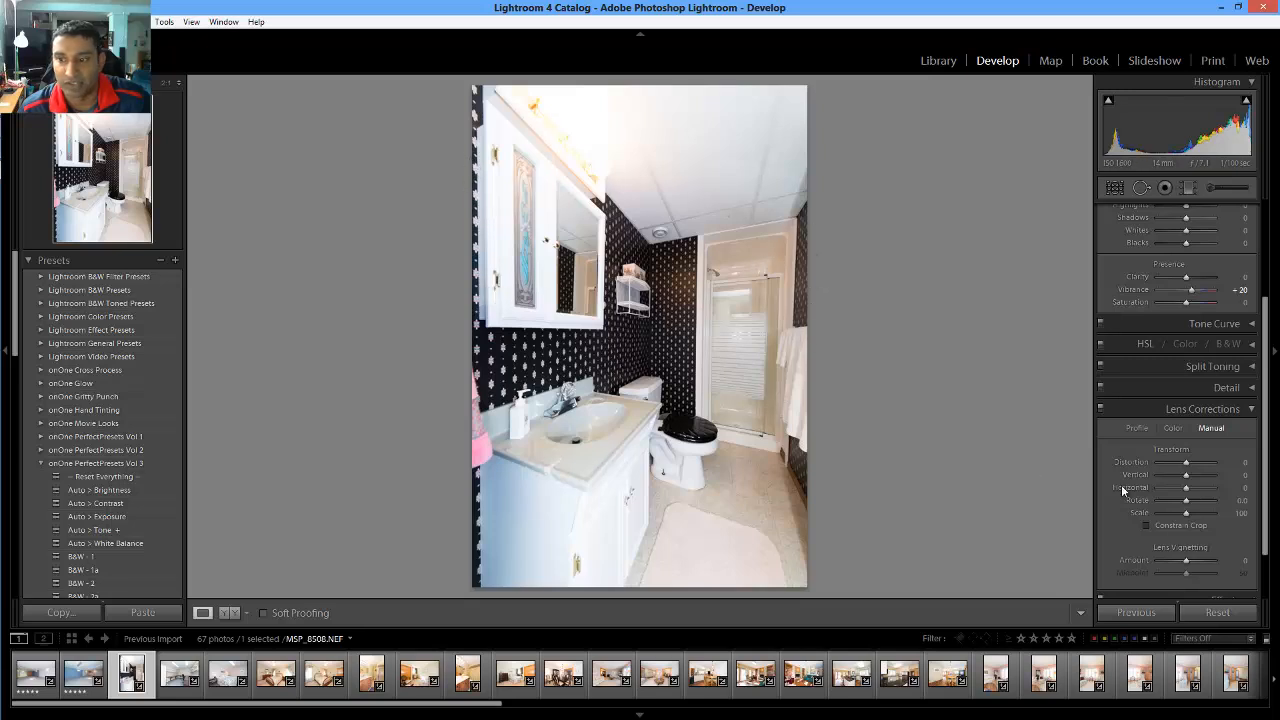
# Set the bathroom photo's Lens Corrections Vertical to +5 and Rotate to -0.3
pyautogui.click(1243, 502)
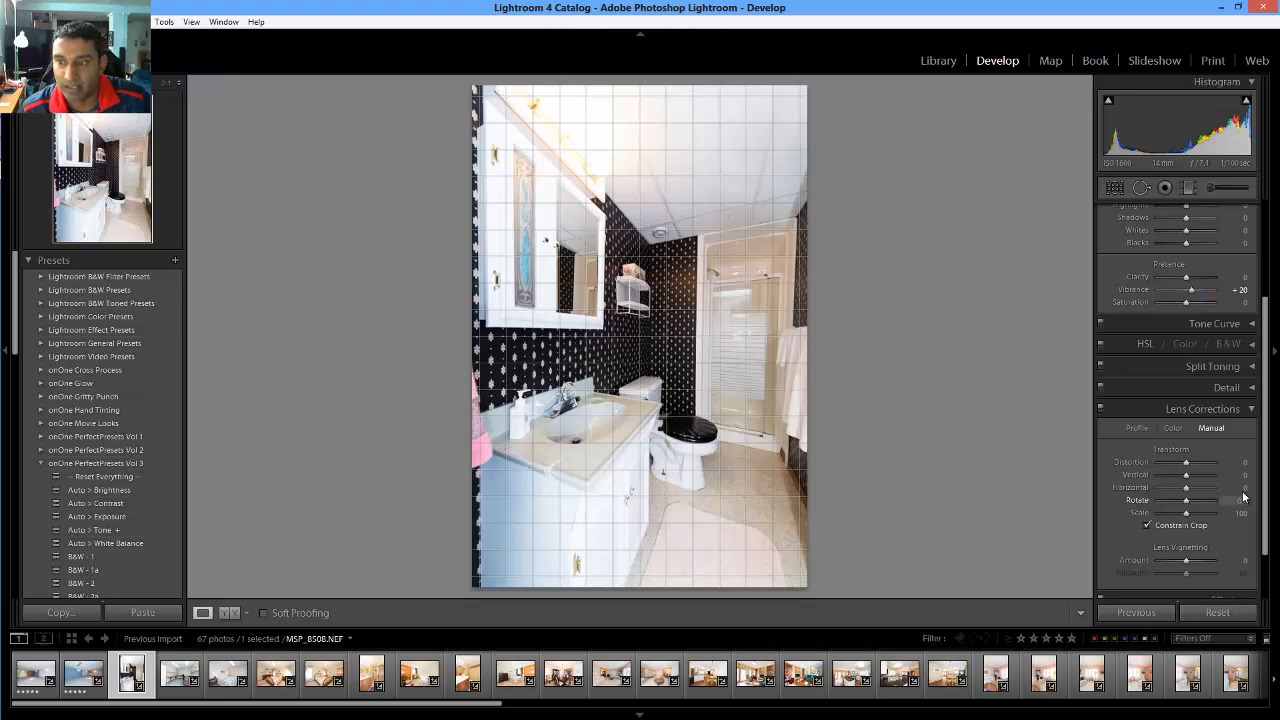
pyautogui.click(1241, 477)
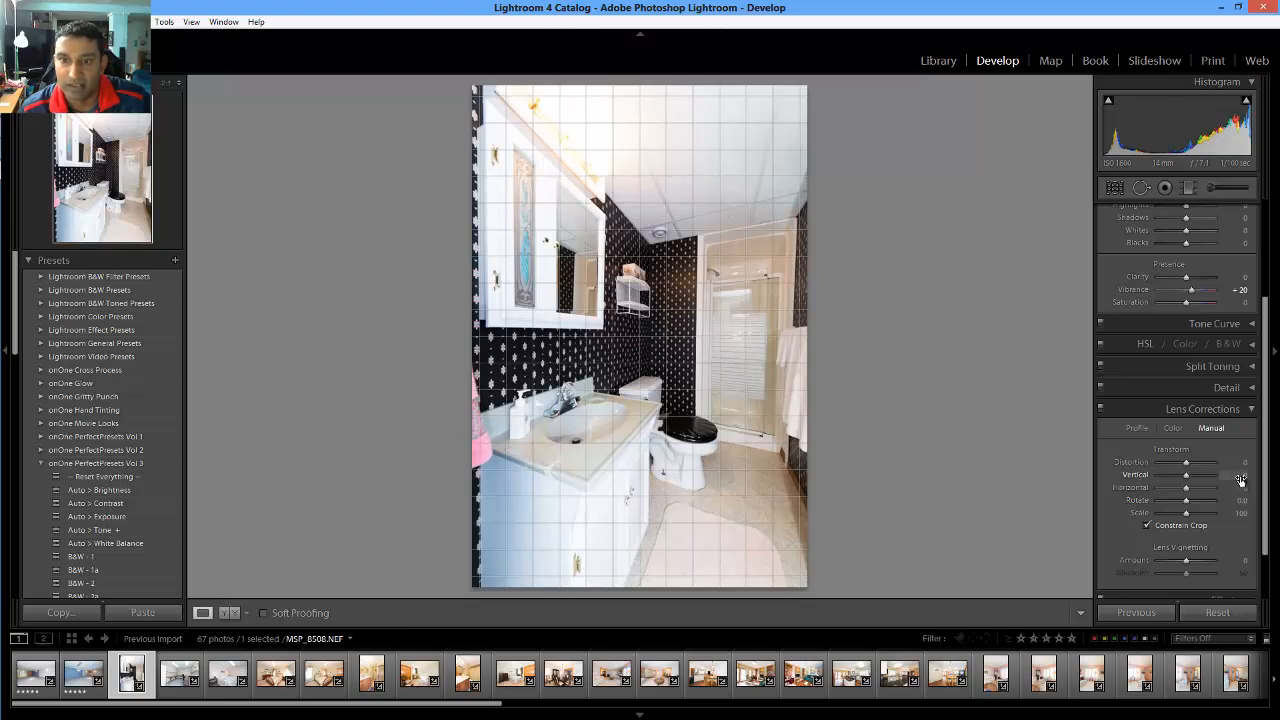
pyautogui.click(1240, 476)
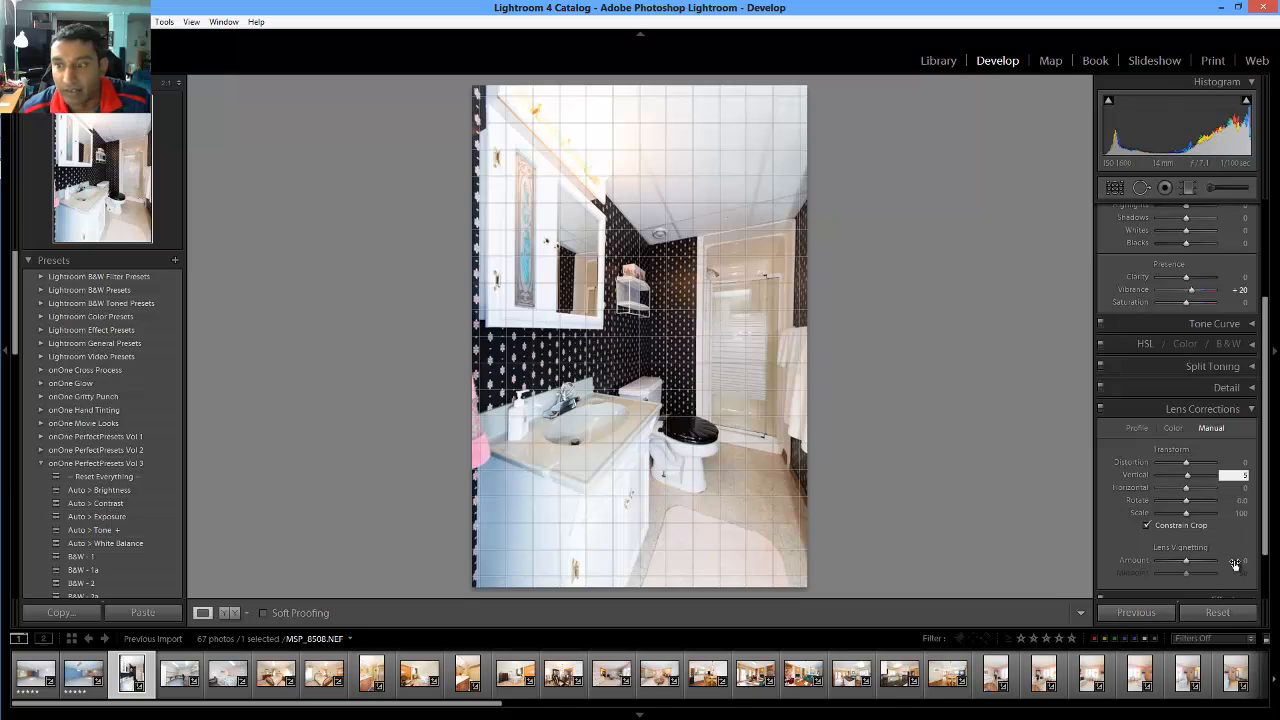
pyautogui.click(1240, 500)
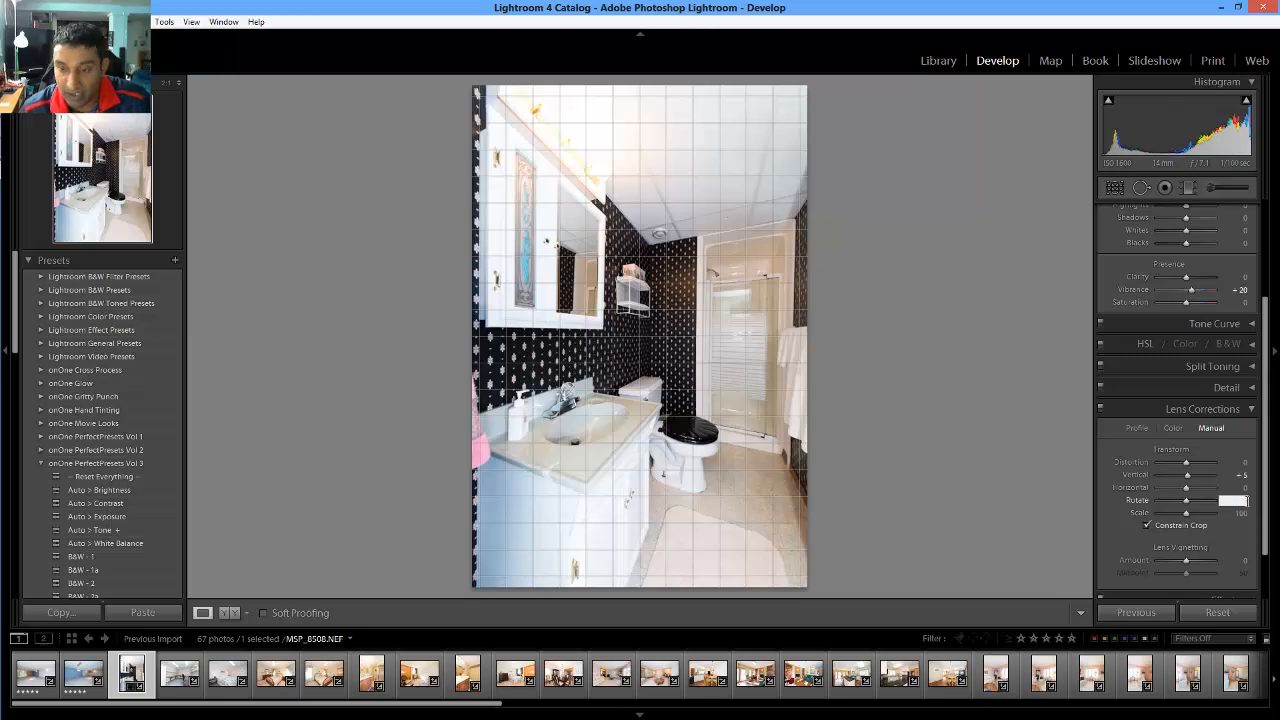
pyautogui.press('Down')
pyautogui.press('Down')
pyautogui.press('Down')
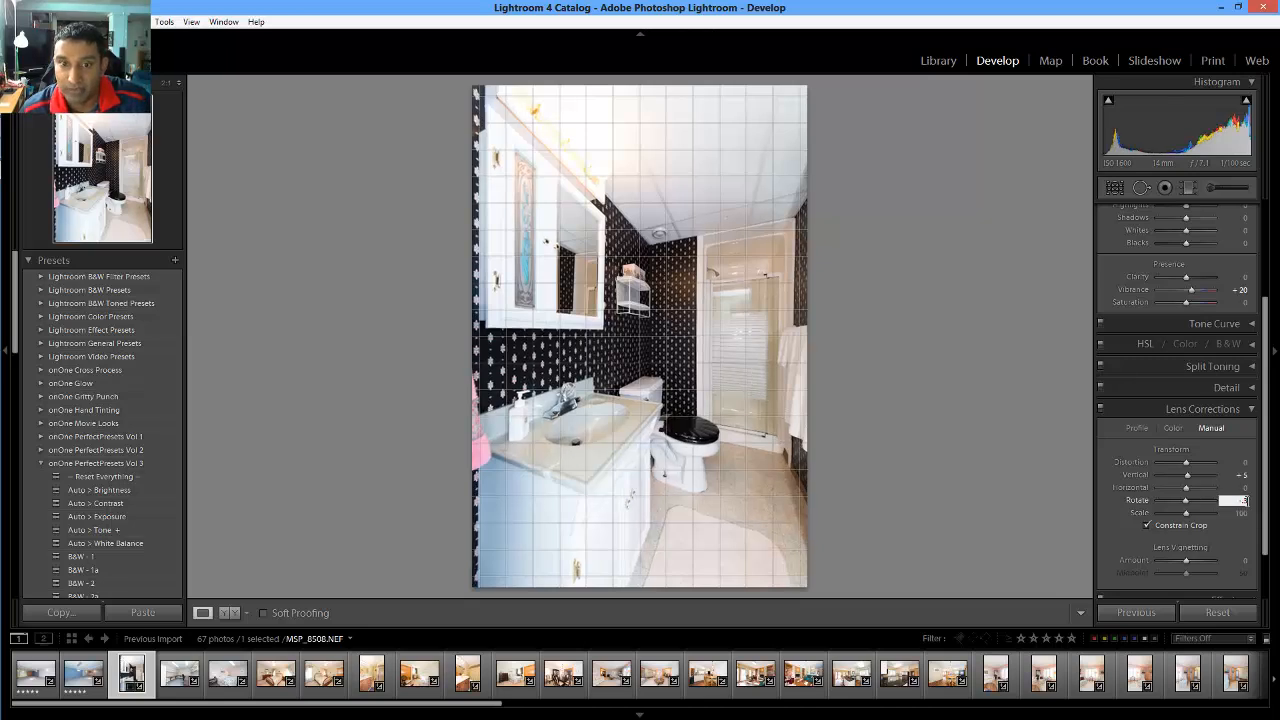
pyautogui.press('Return')
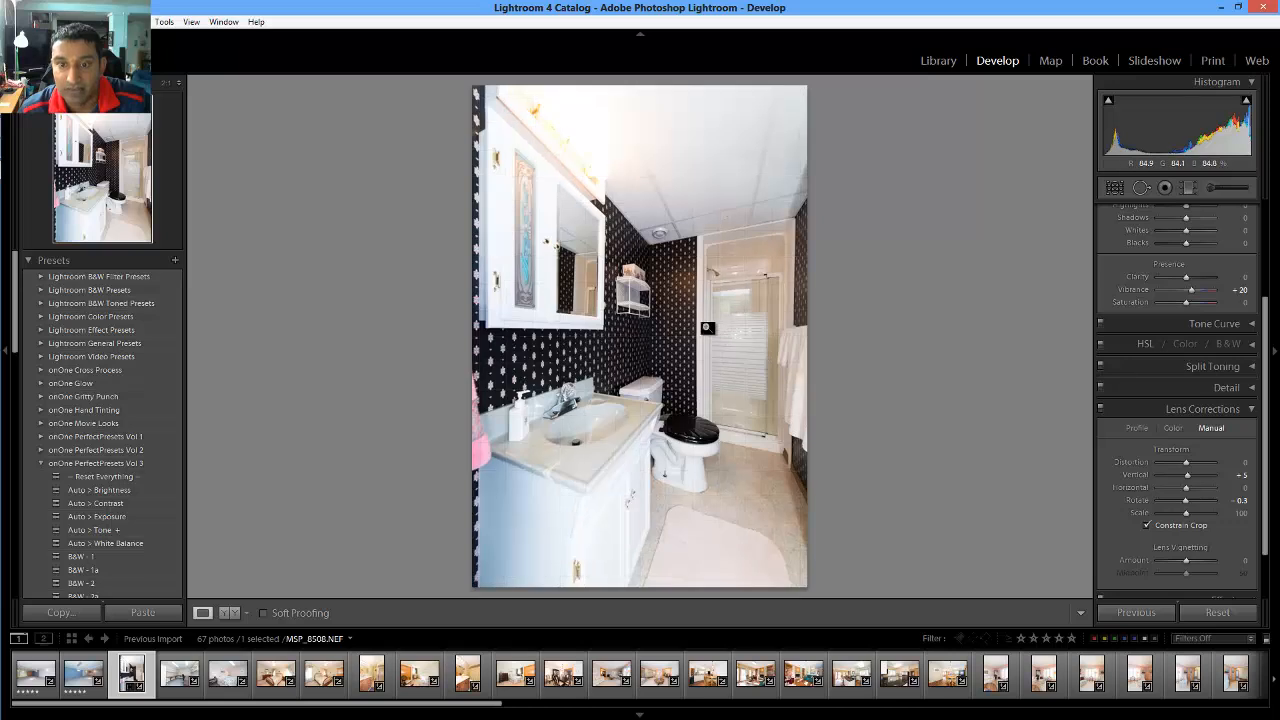
pyautogui.click(1240, 500)
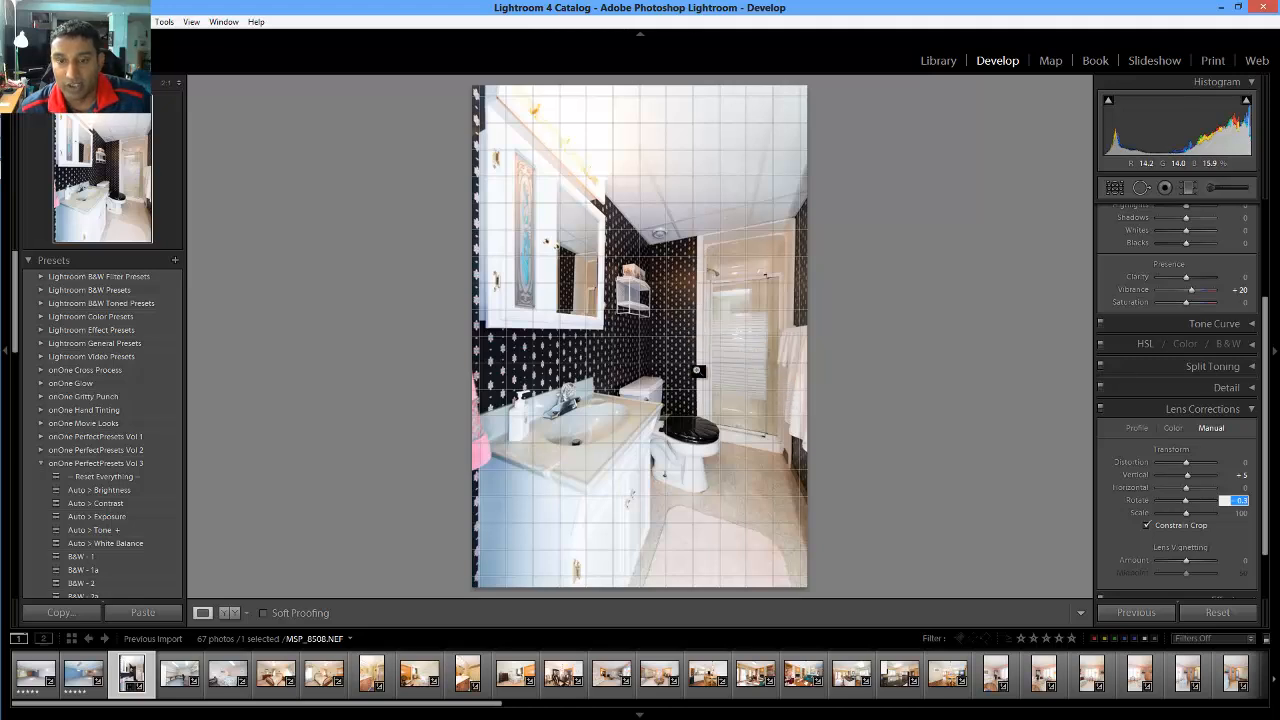
# With highlight clipping shown, pull the bathroom's Highlights to -100 and lift Shadows to +45
pyautogui.click(1245, 104)
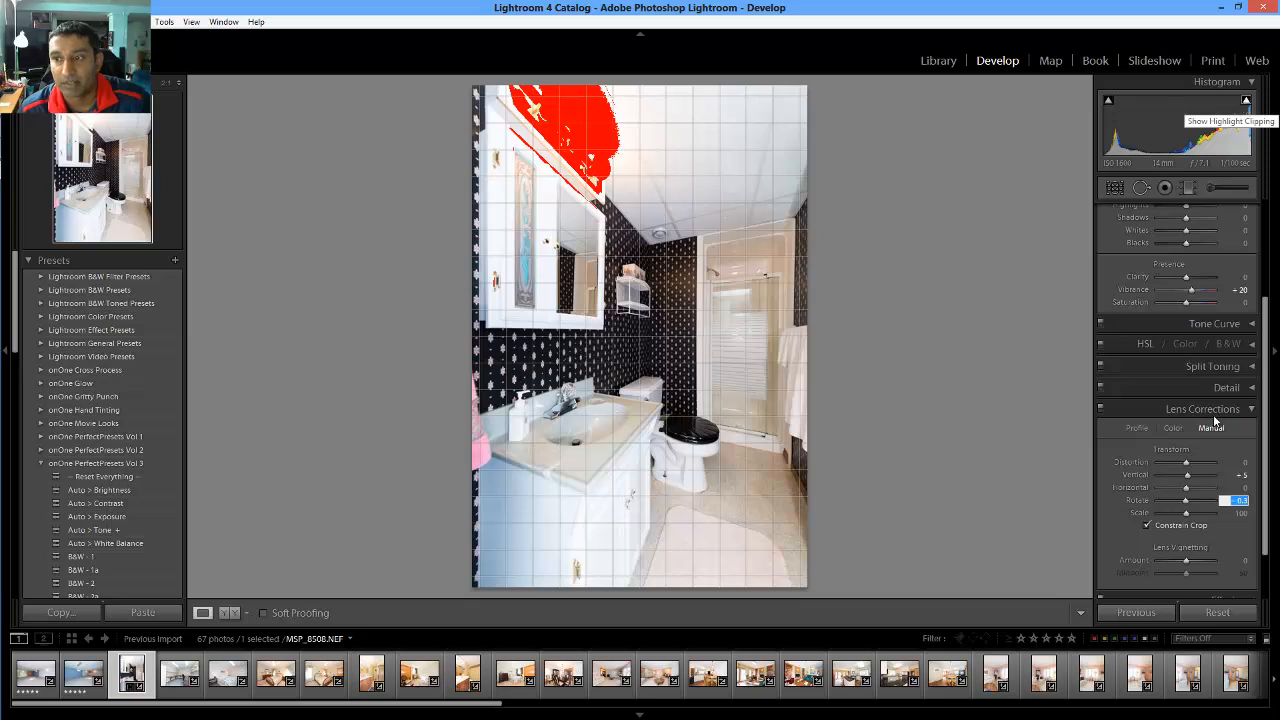
pyautogui.scroll(3, 1213, 414)
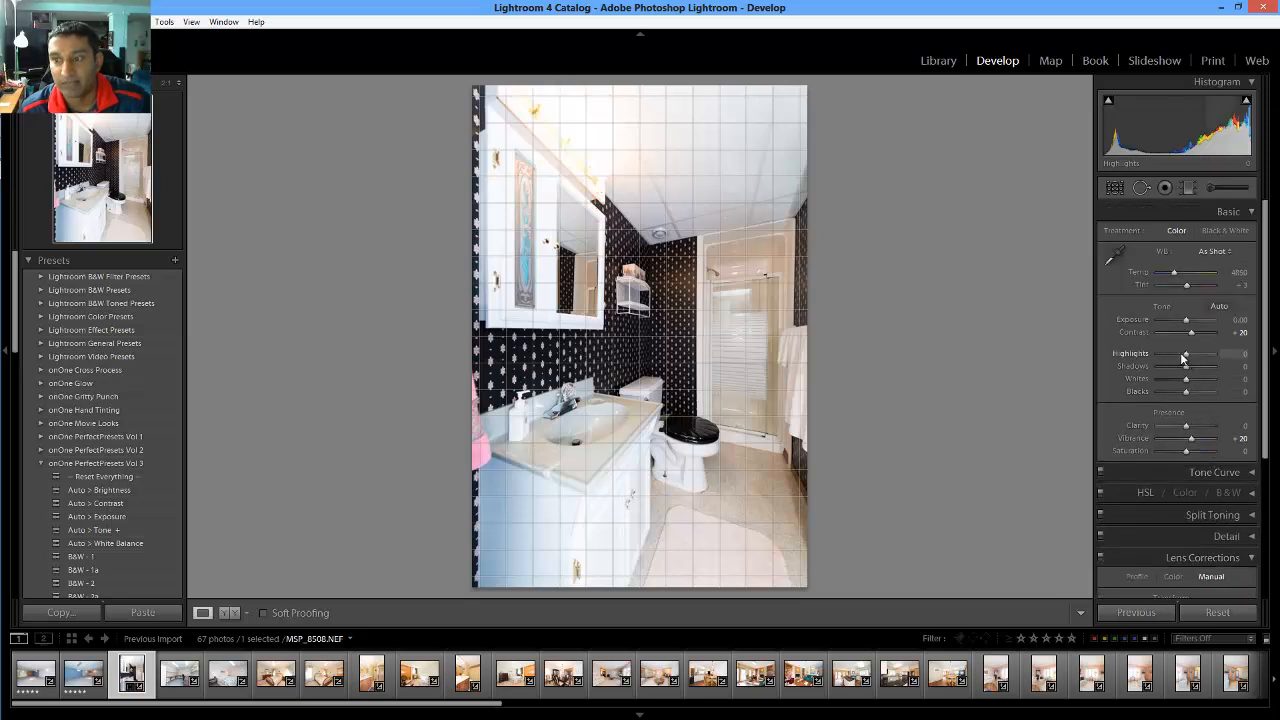
pyautogui.moveTo(1183, 355); pyautogui.dragTo(1152, 353)
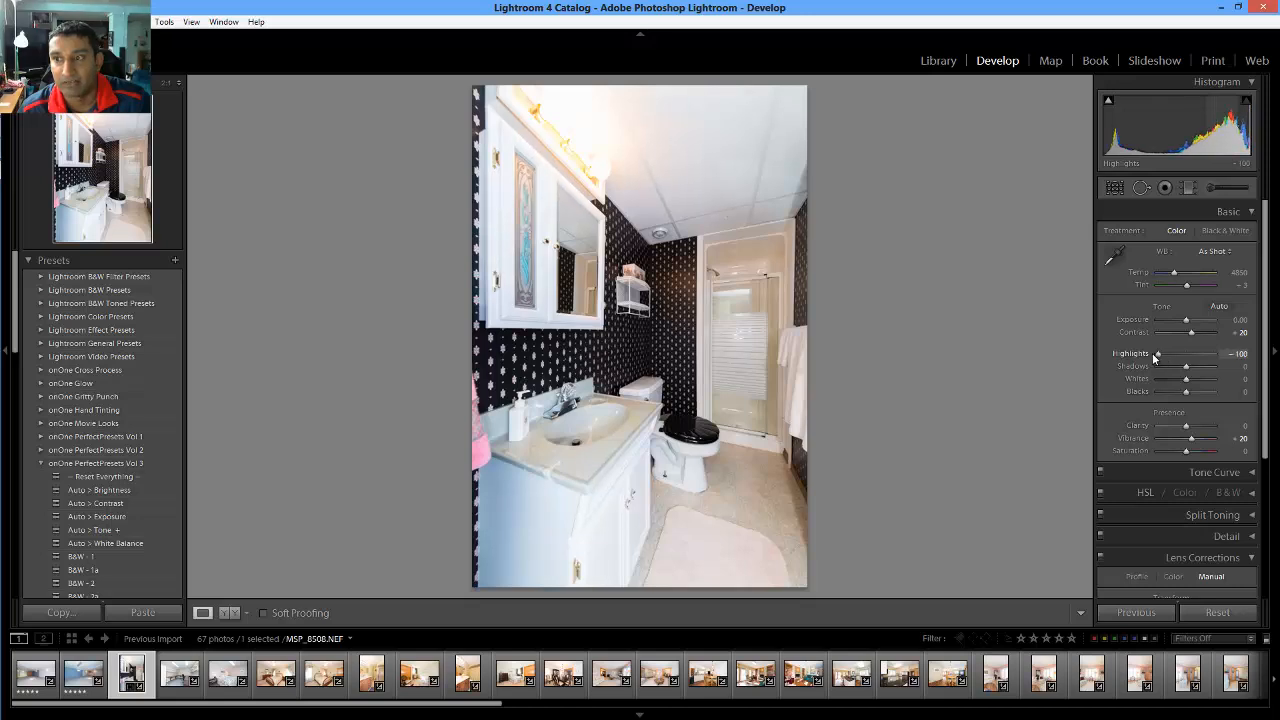
pyautogui.scroll(-2, 1160, 380)
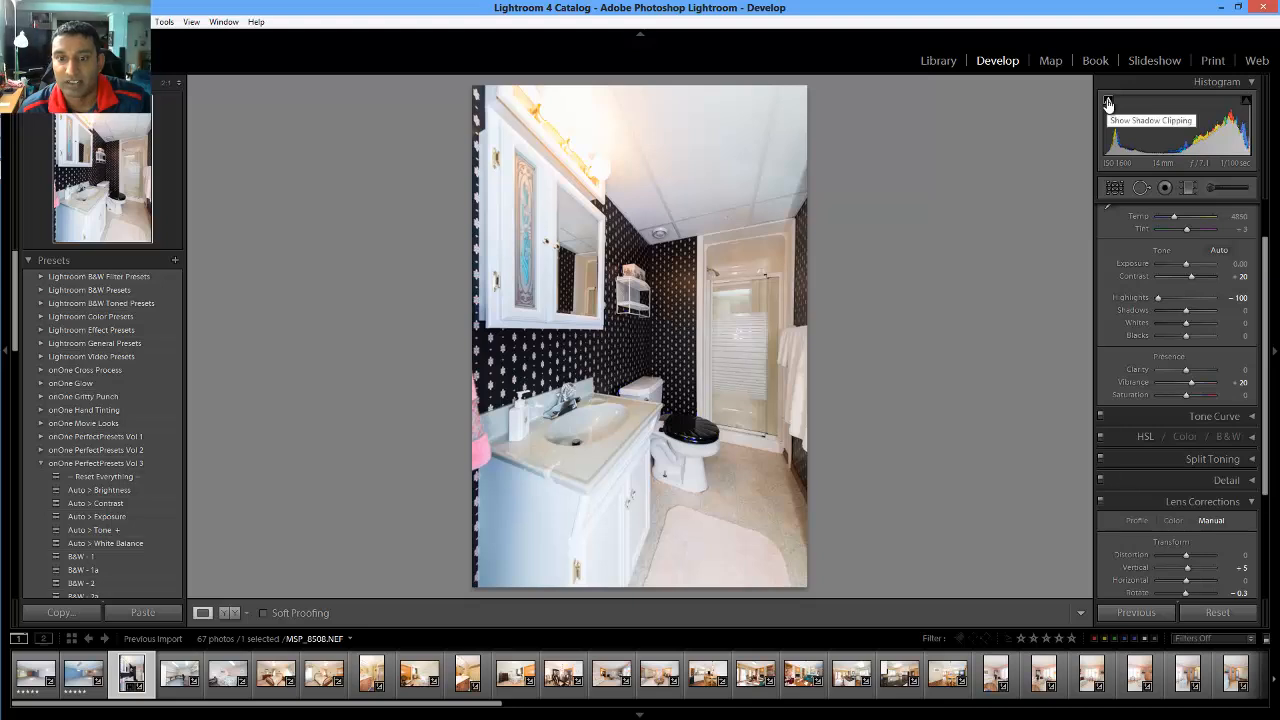
pyautogui.scroll(1, 1175, 355)
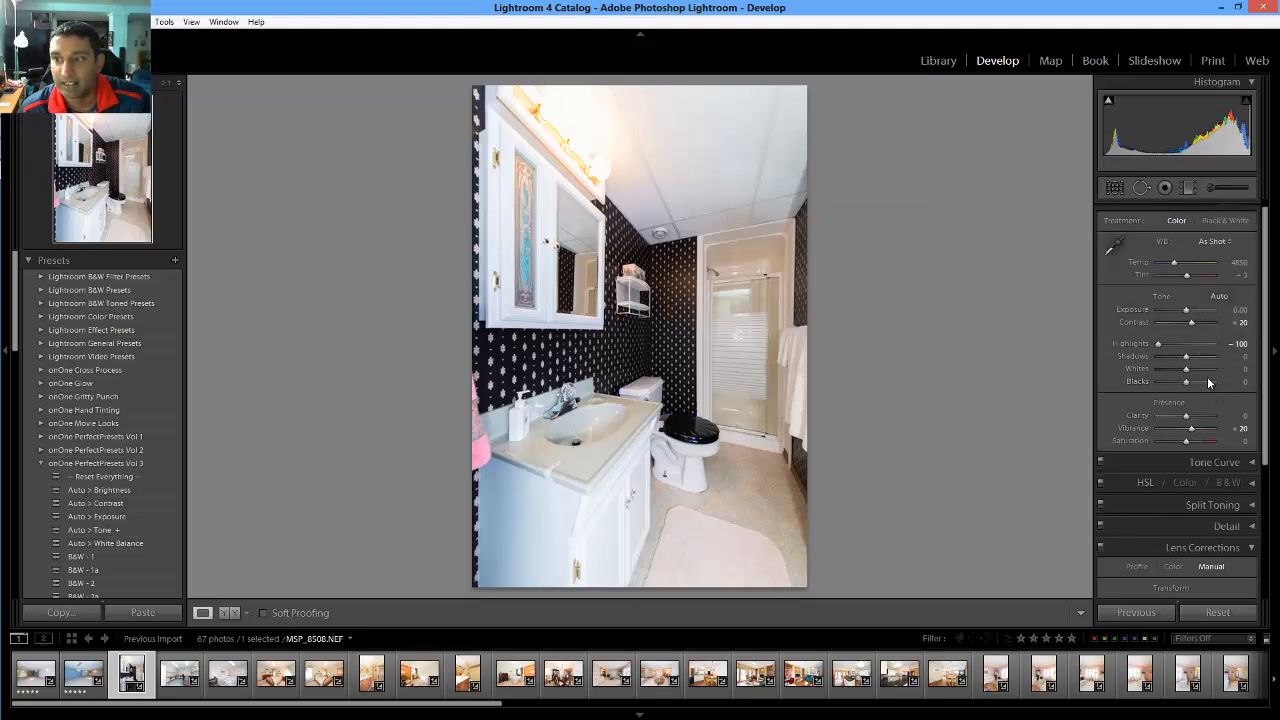
pyautogui.moveTo(1191, 365); pyautogui.dragTo(1199, 366)
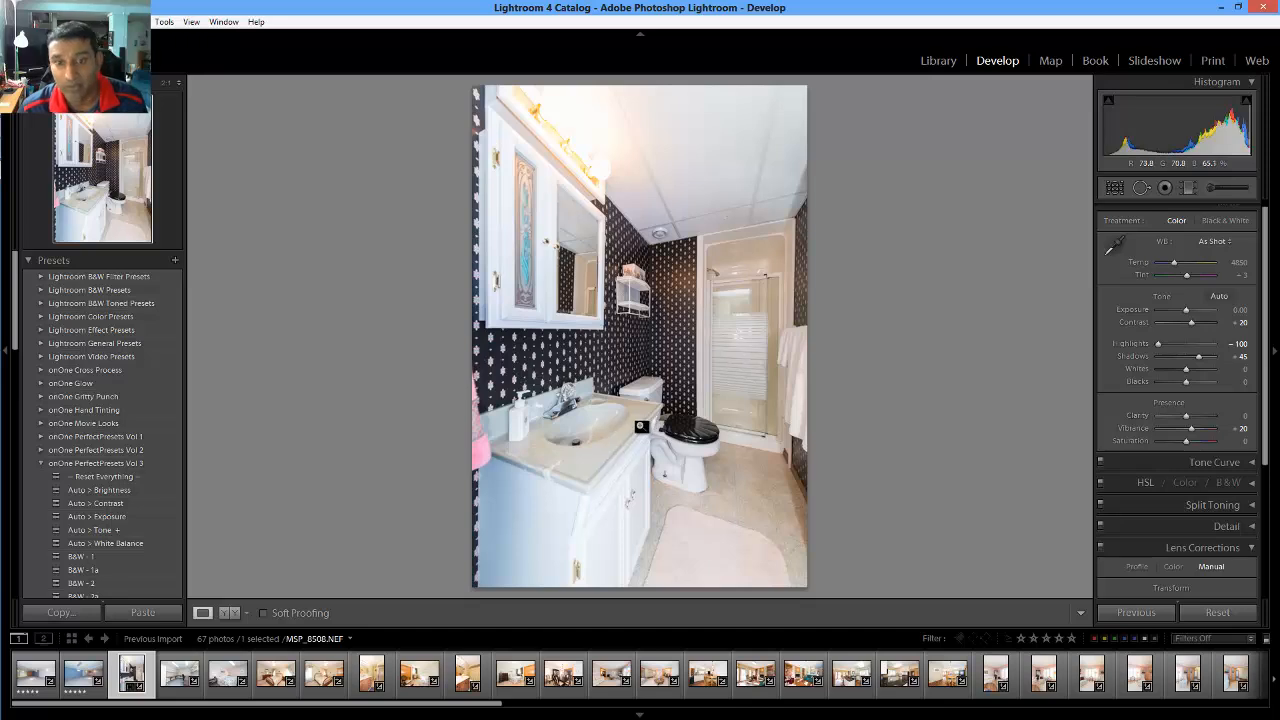
# Rate the bathroom 5 stars, advance to office photo MSP_8510.NEF, and lower its Highlights to -64
pyautogui.press('5')
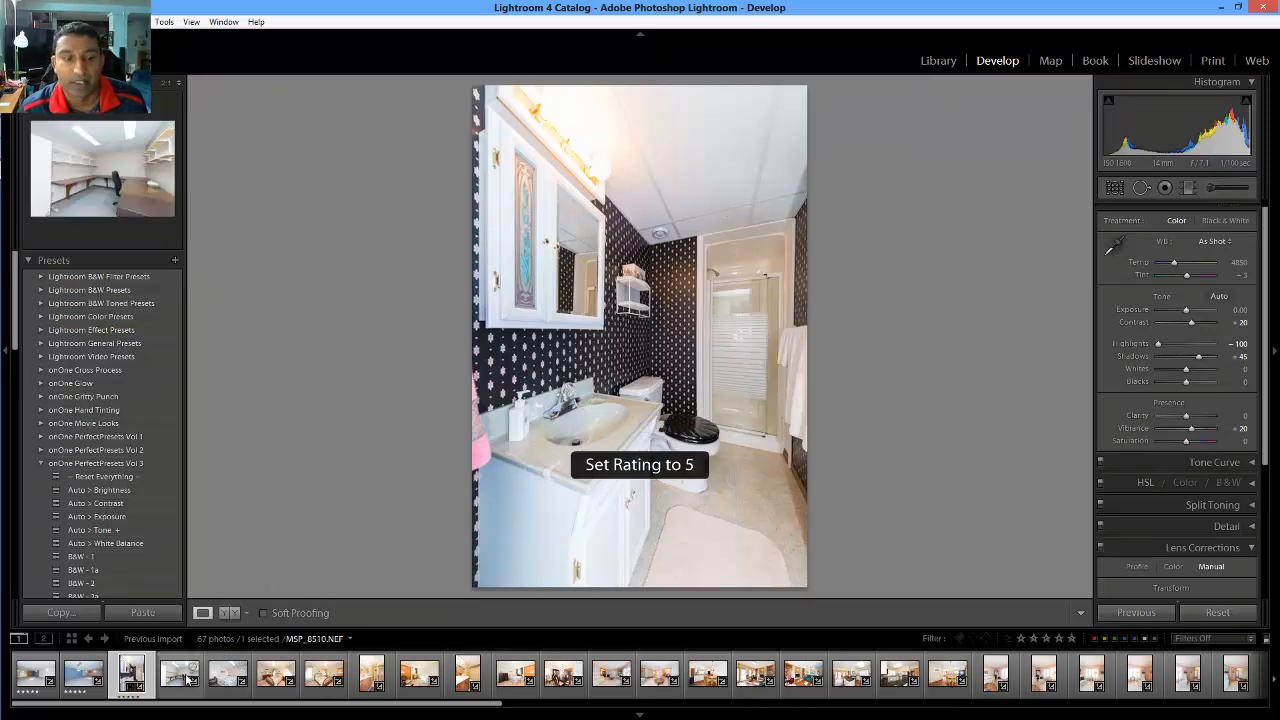
pyautogui.press('Right')
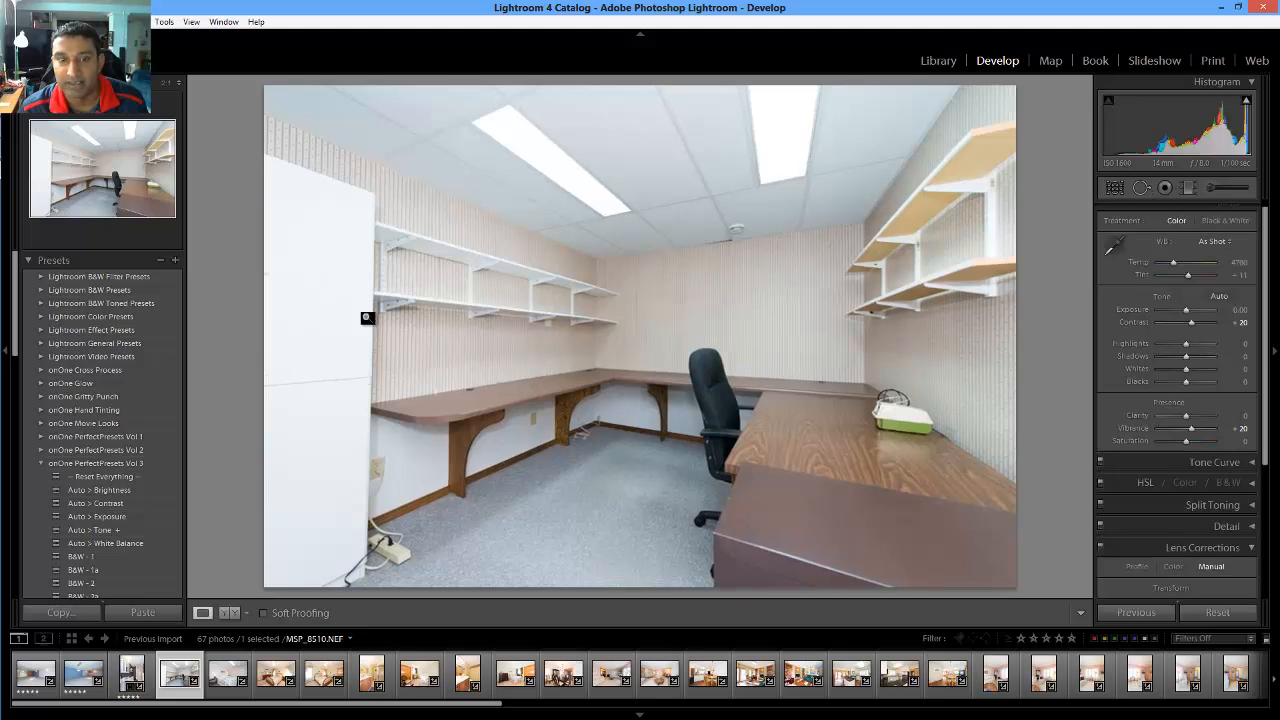
pyautogui.click(1246, 104)
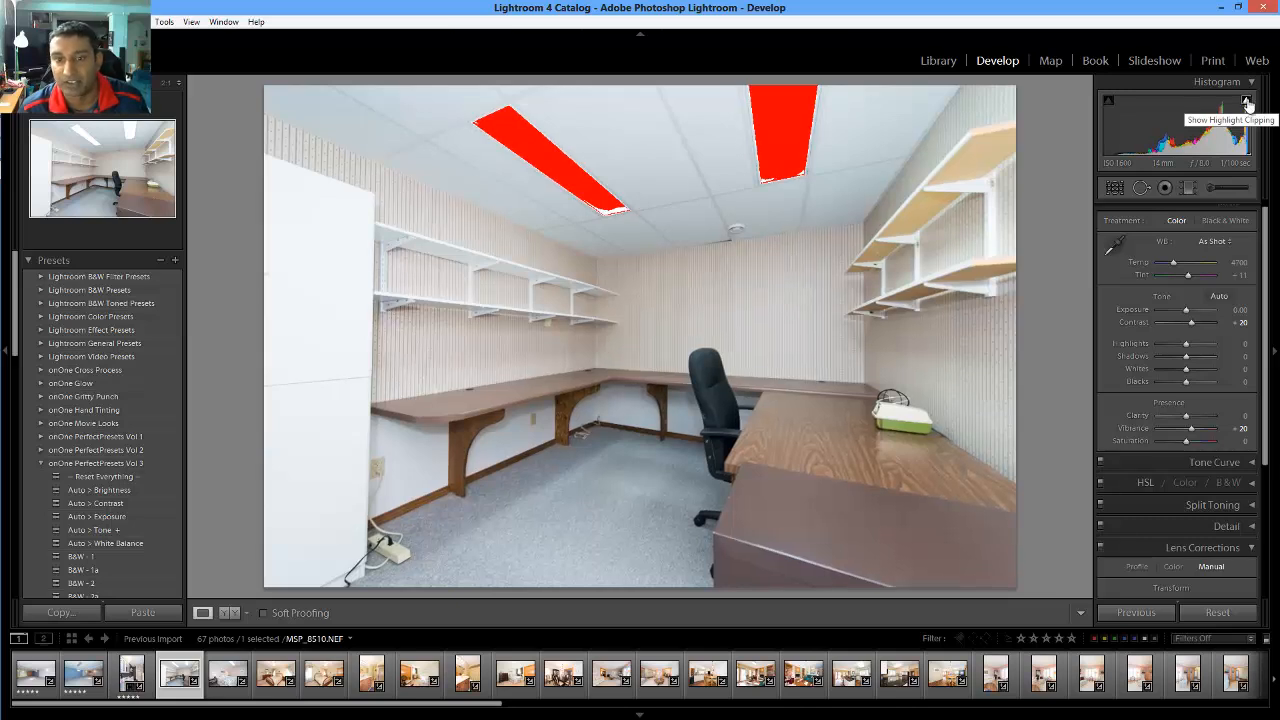
pyautogui.click(1246, 103)
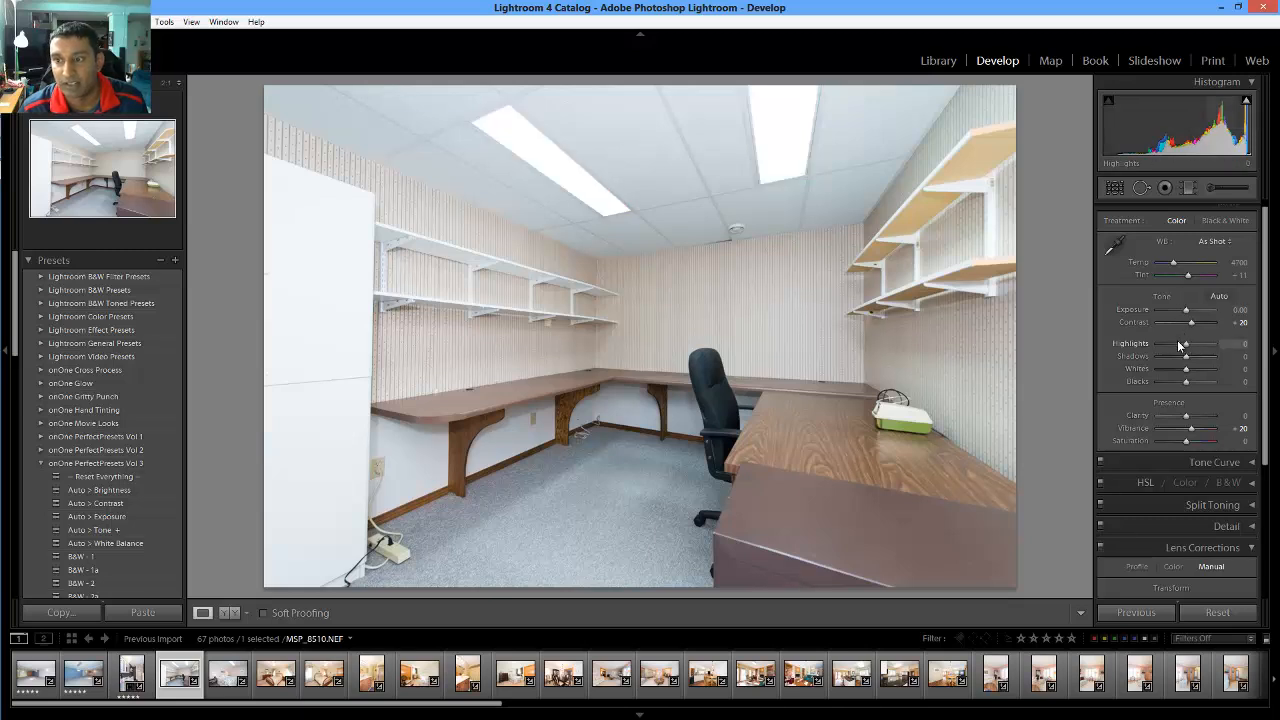
pyautogui.click(1179, 344)
pyautogui.moveTo(1177, 346); pyautogui.dragTo(1167, 347)
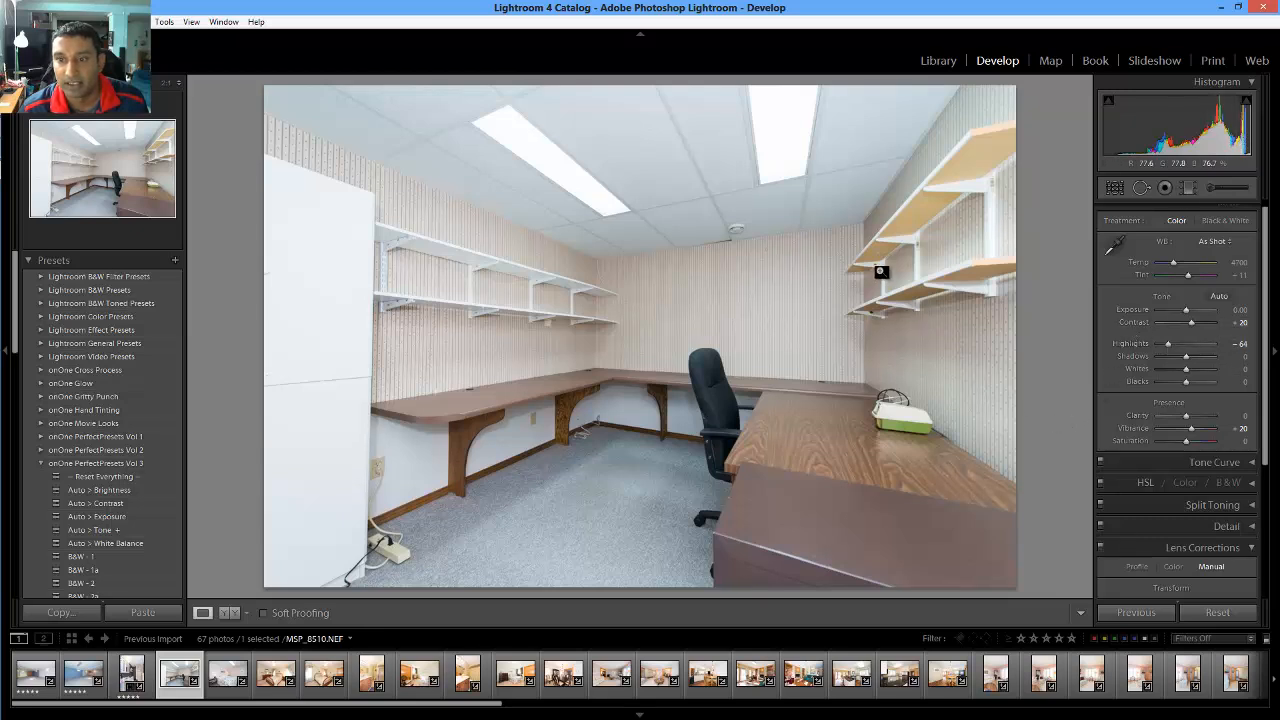
pyautogui.scroll(-3, 1222, 495)
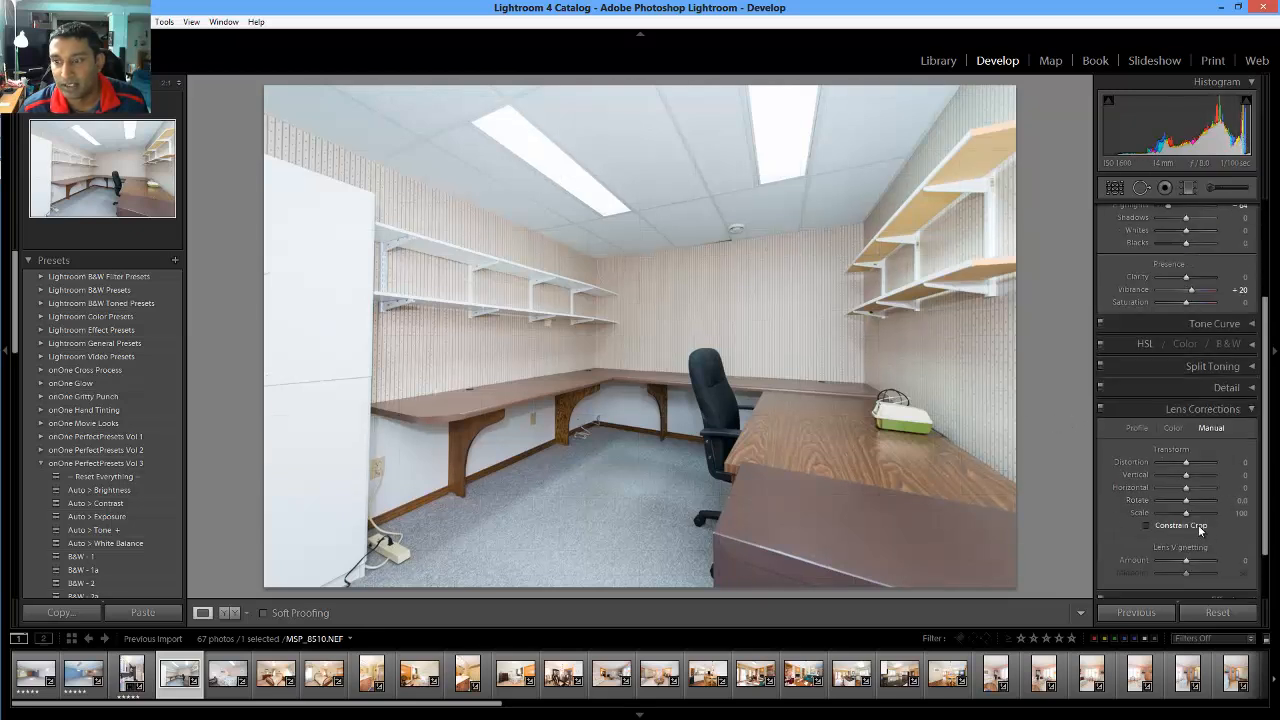
# Check the office photo against the straightening grid, rate it 5 stars, and advance to MSP_8512.NEF
pyautogui.click(1238, 503)
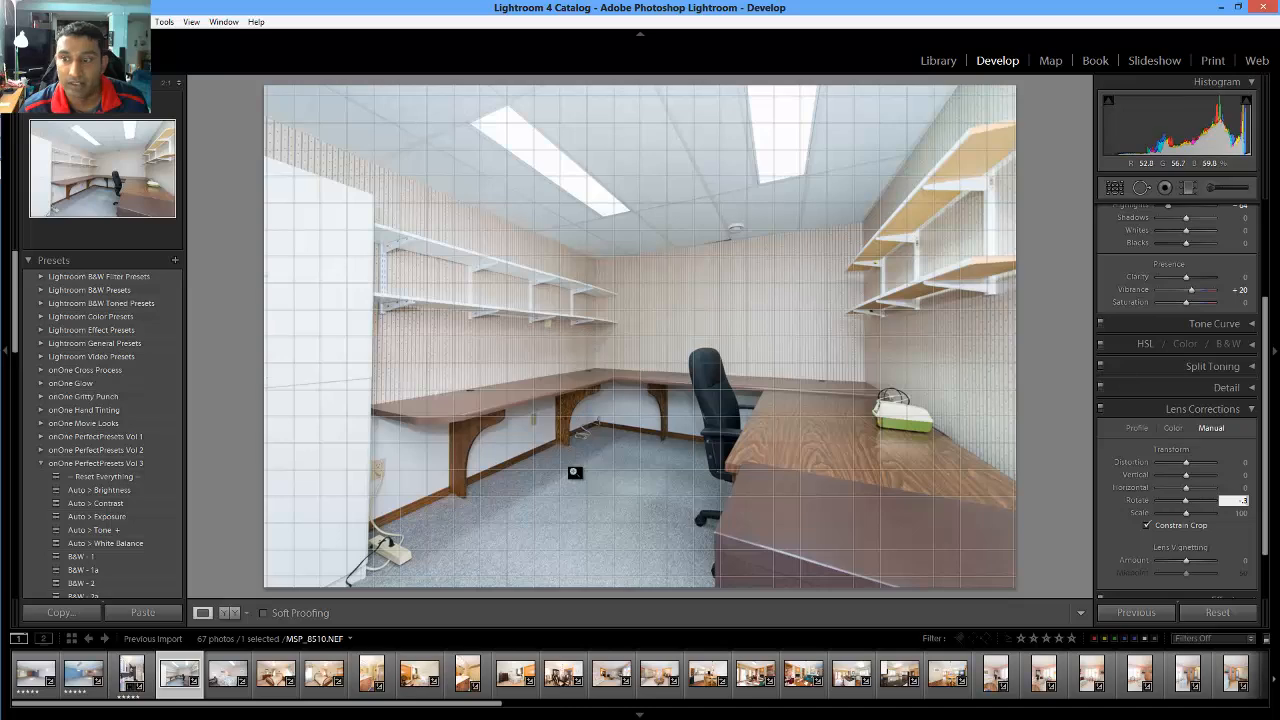
pyautogui.scroll(3, 1180, 400)
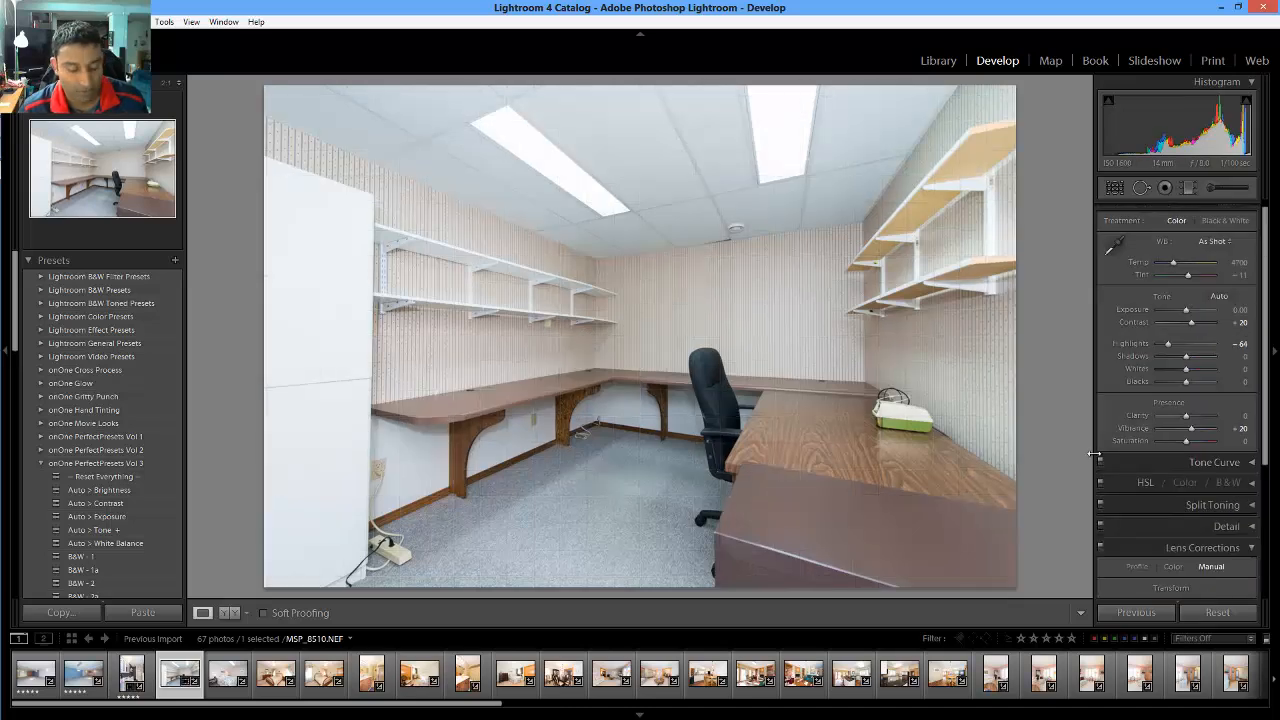
pyautogui.press('5')
pyautogui.press('Right')
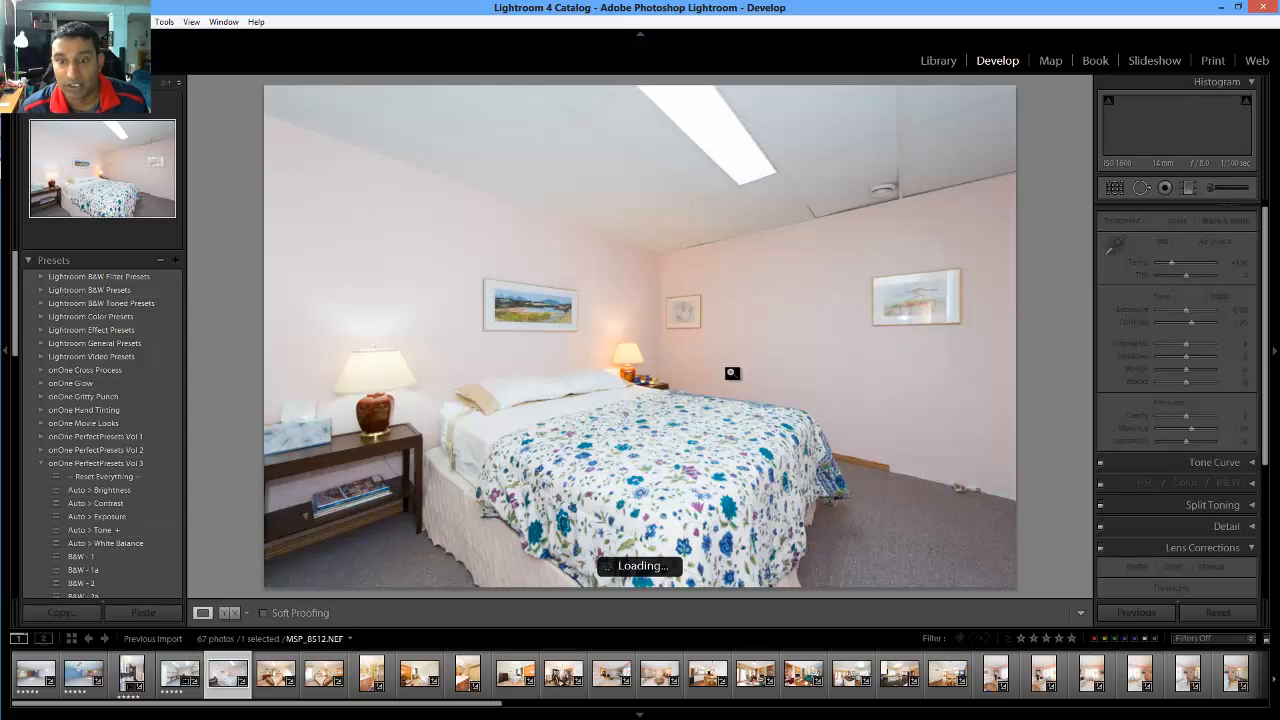
# Lower the pink bedroom's Highlights to -60 and commit a -0.8 Rotate in Lens Corrections
pyautogui.click(1247, 102)
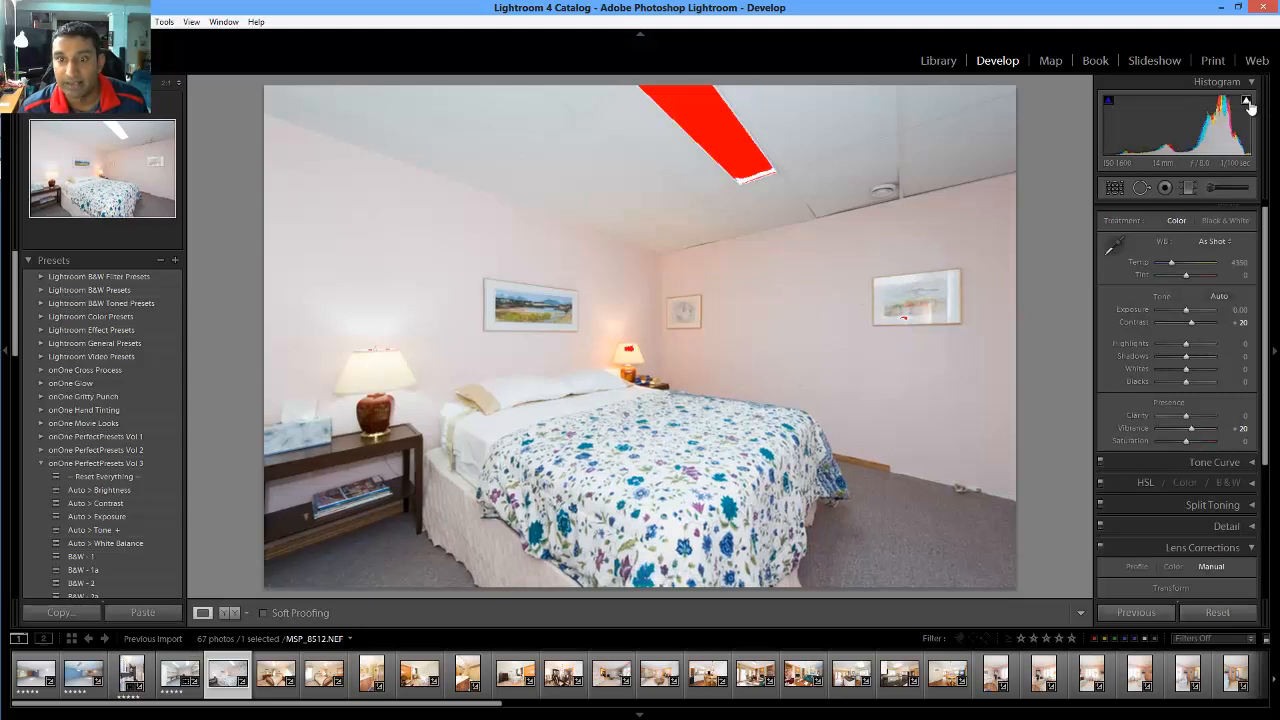
pyautogui.moveTo(1186, 344); pyautogui.dragTo(1169, 347)
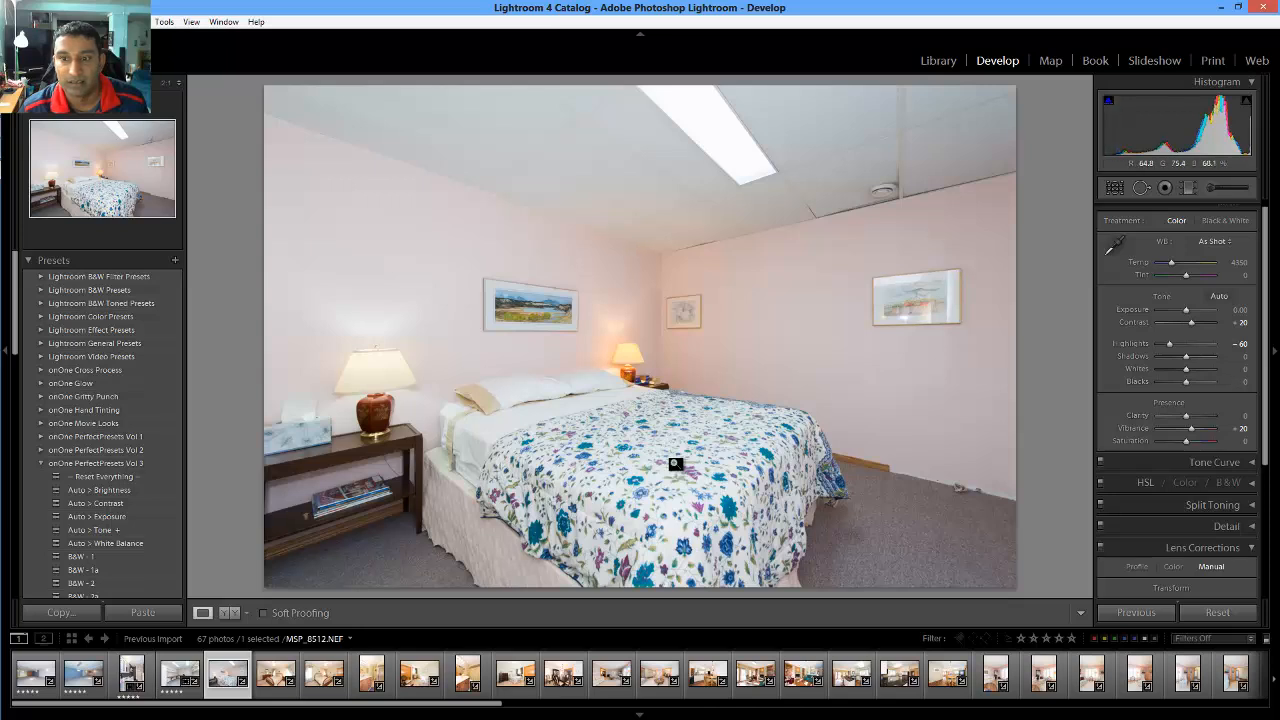
pyautogui.scroll(-3, 1176, 526)
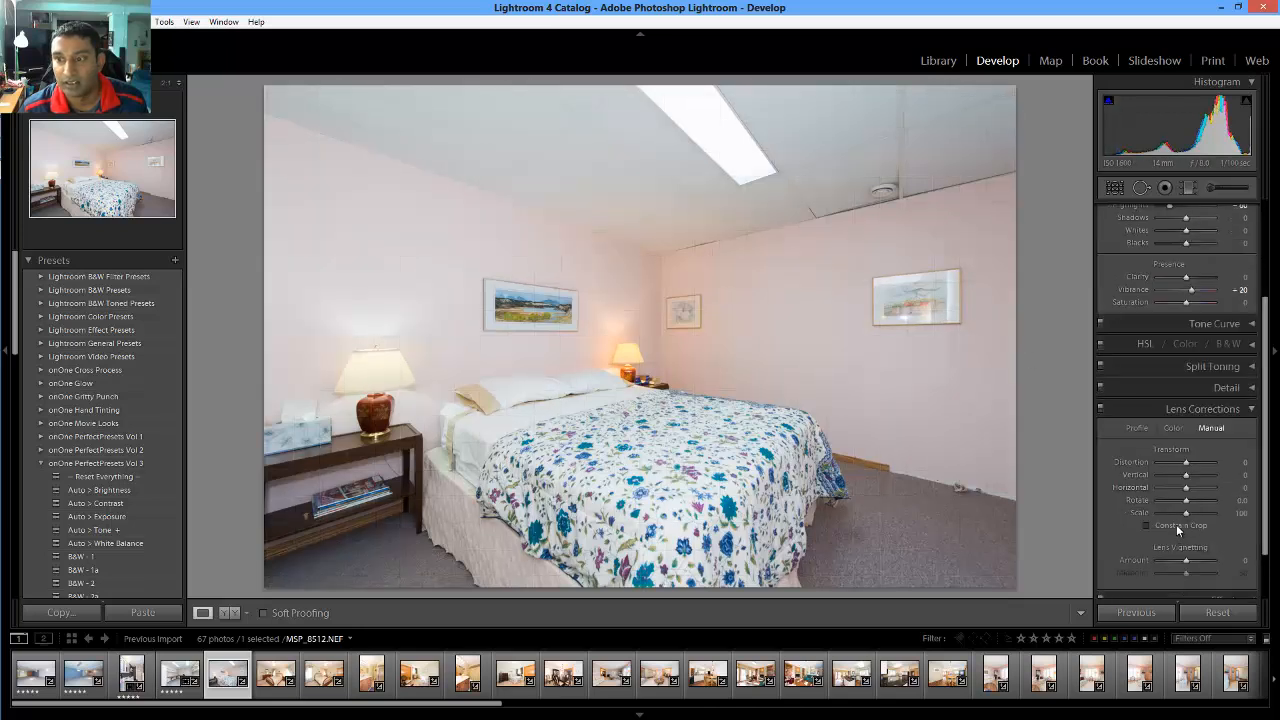
pyautogui.click(1243, 502)
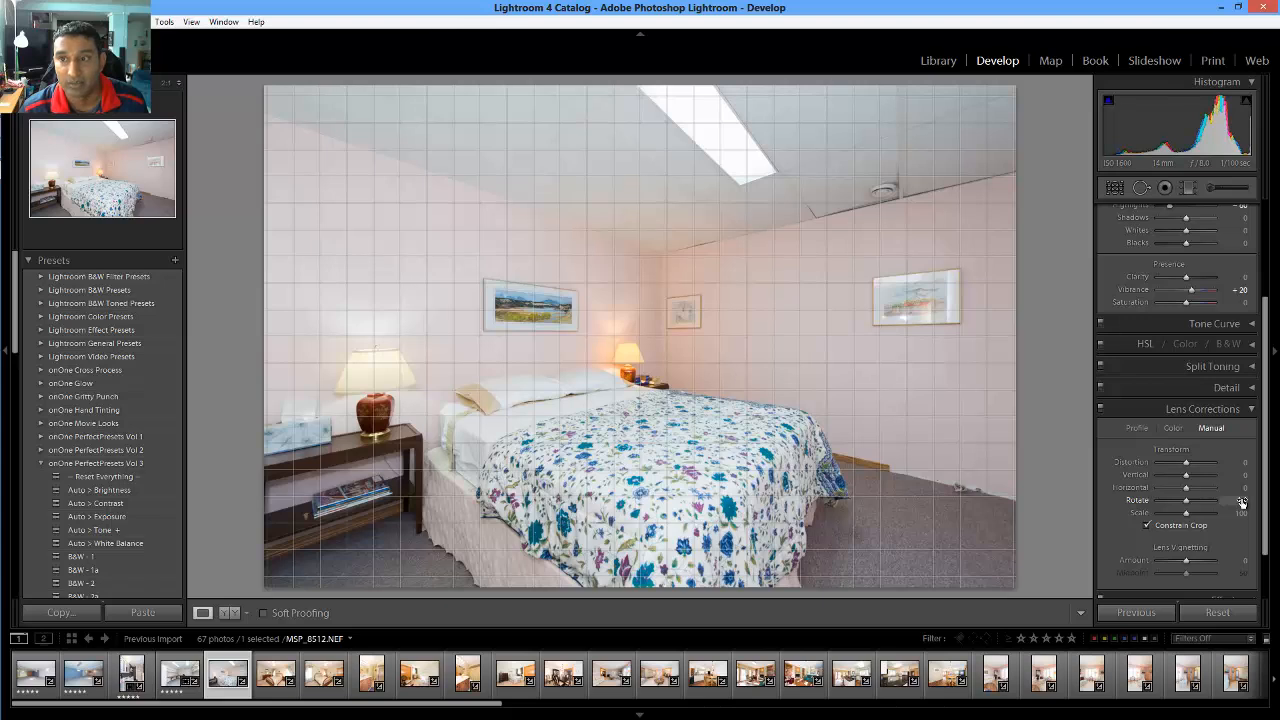
pyautogui.press('Return')
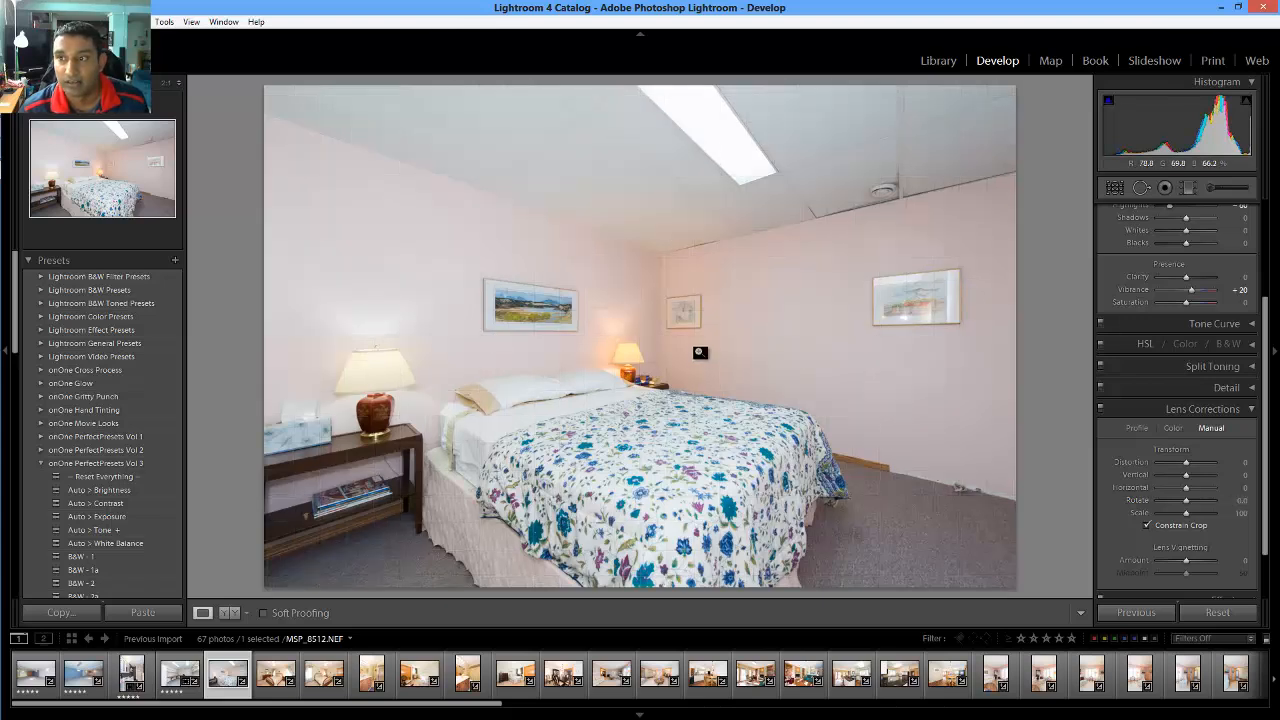
# Rate the pink bedroom 5 stars, open the green bedroom photo, and apply Auto white balance
pyautogui.press('5')
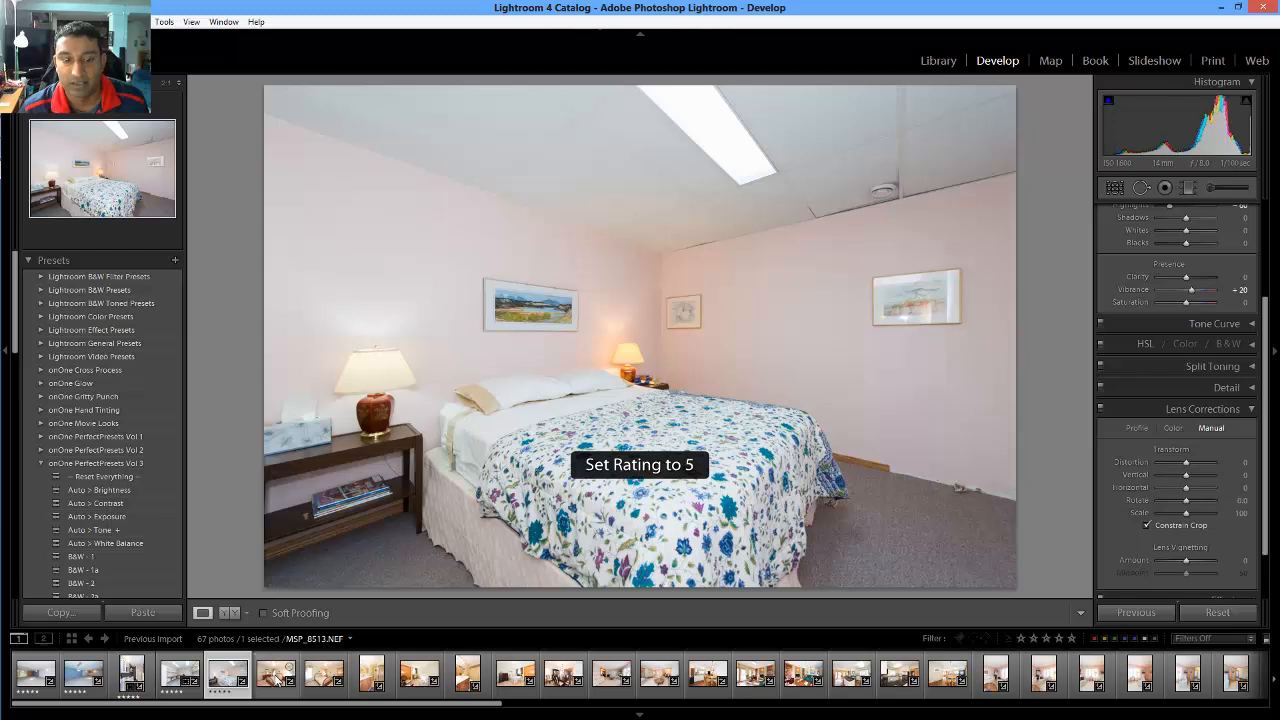
pyautogui.click(276, 673)
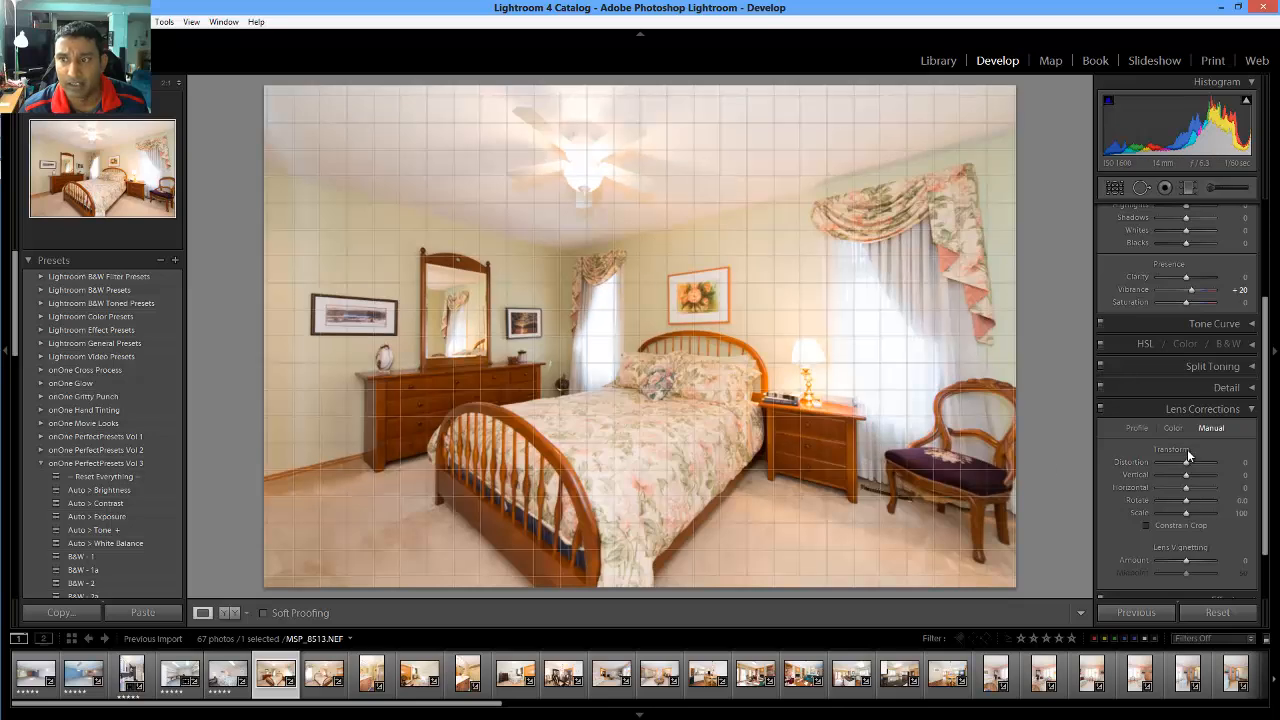
pyautogui.scroll(5, 1190, 459)
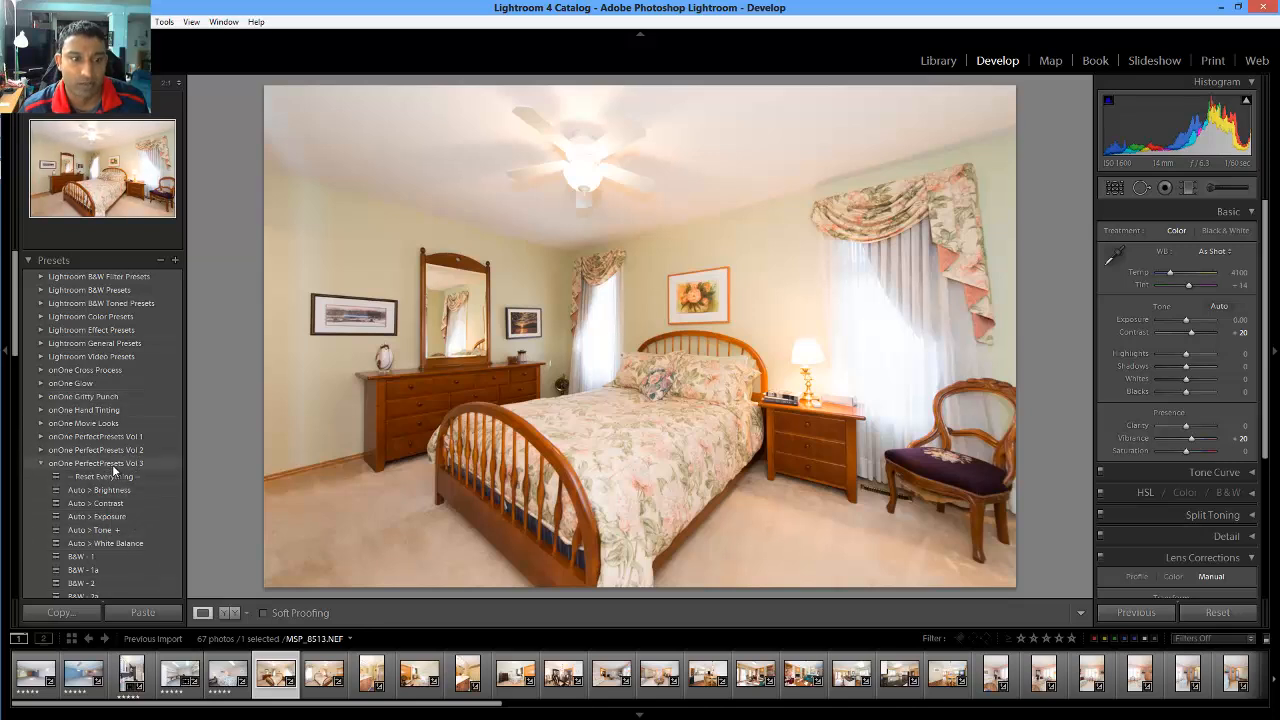
pyautogui.click(119, 543)
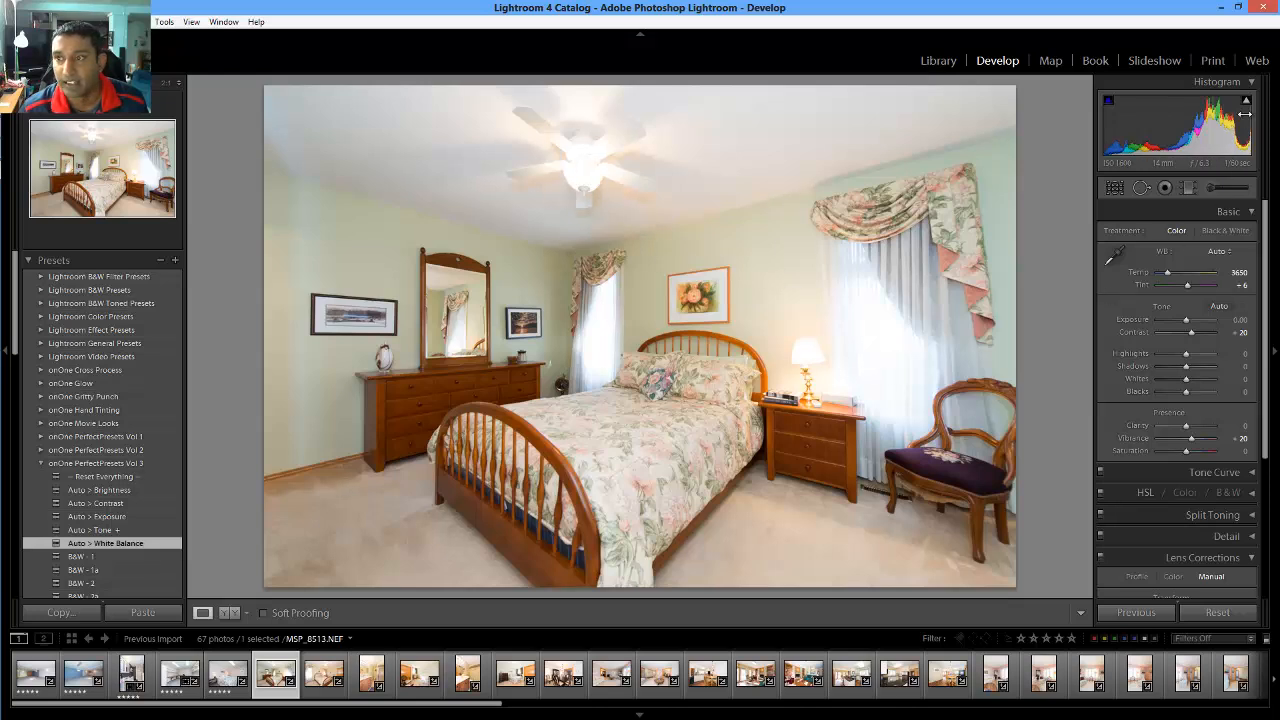
# Pull Highlights down to -83 and lift Shadows to +36
pyautogui.moveTo(1247, 102)
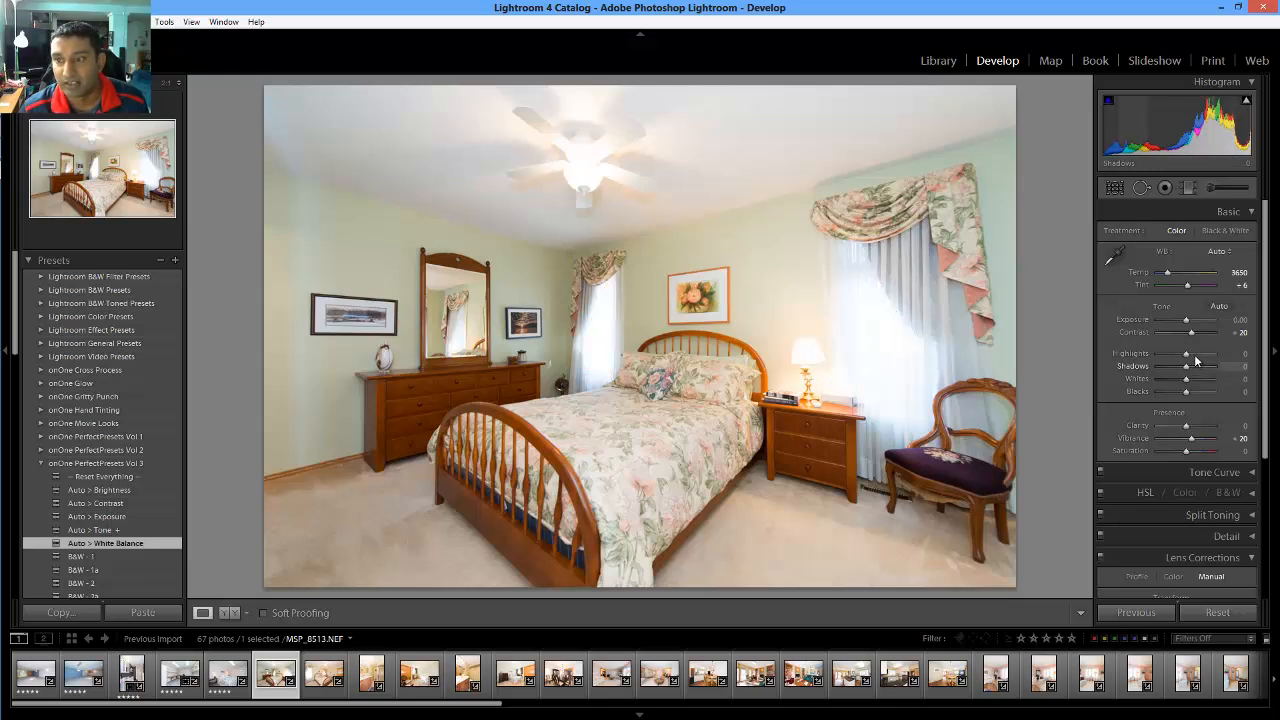
pyautogui.moveTo(1187, 354); pyautogui.dragTo(1161, 355)
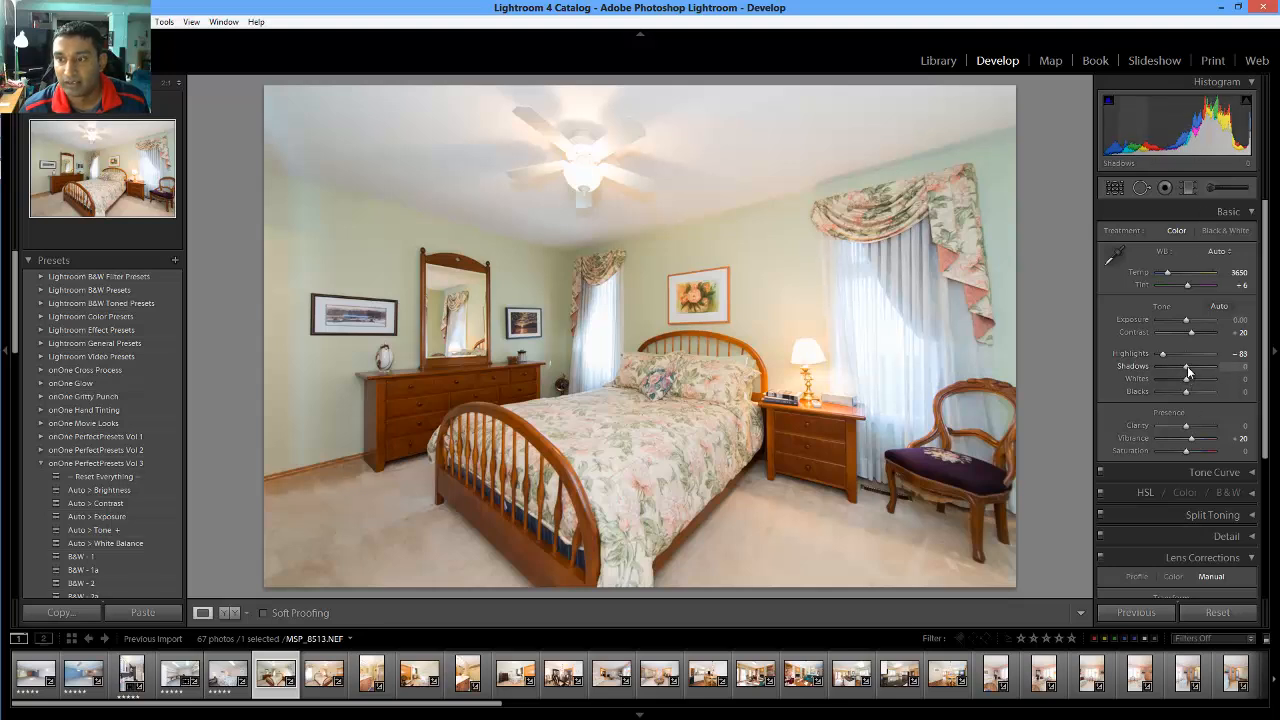
pyautogui.moveTo(1187, 366); pyautogui.dragTo(1192, 366)
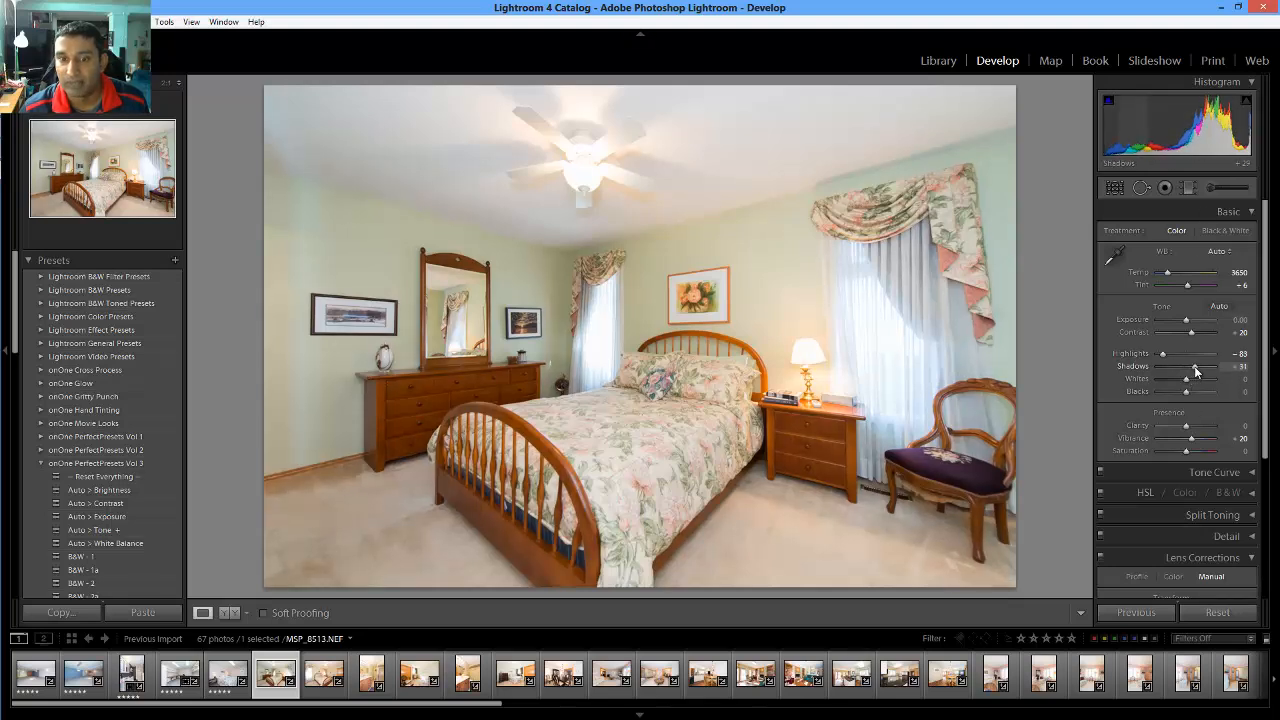
pyautogui.moveTo(1195, 367); pyautogui.dragTo(1197, 367)
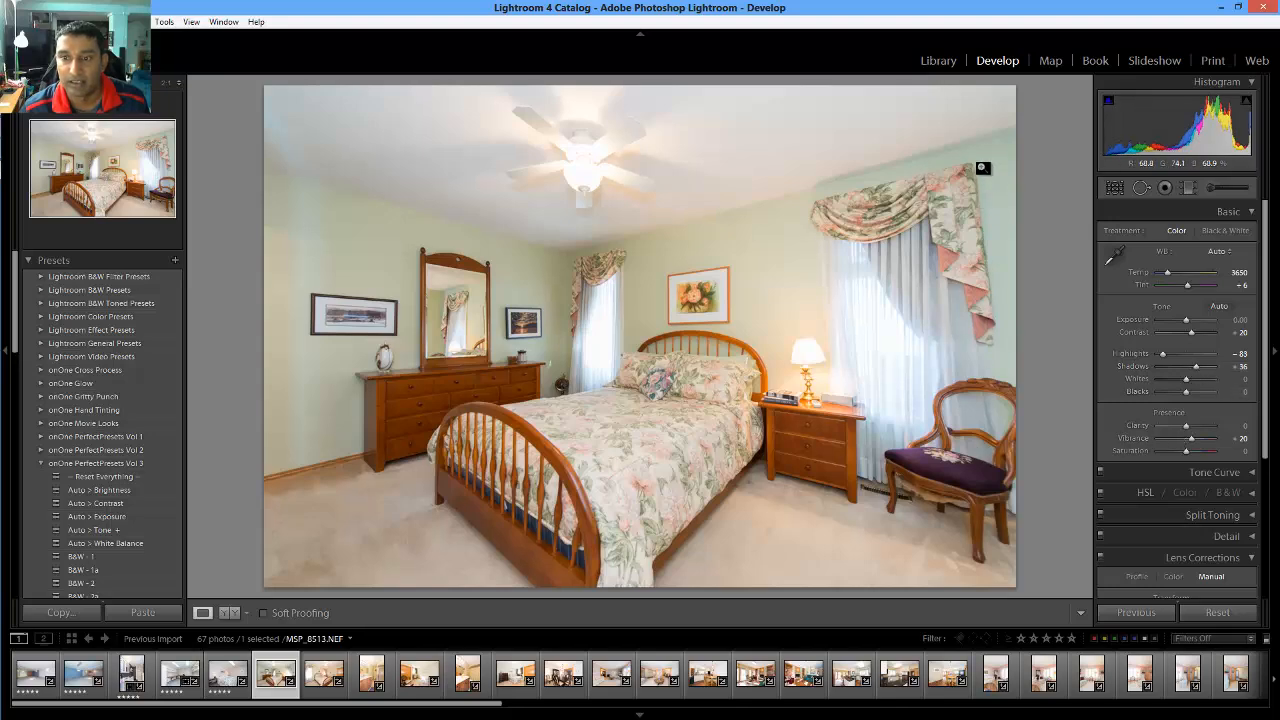
# Enter -3 as the green bedroom's Vertical perspective value in Lens Corrections Manual
pyautogui.scroll(-5, 1200, 393)
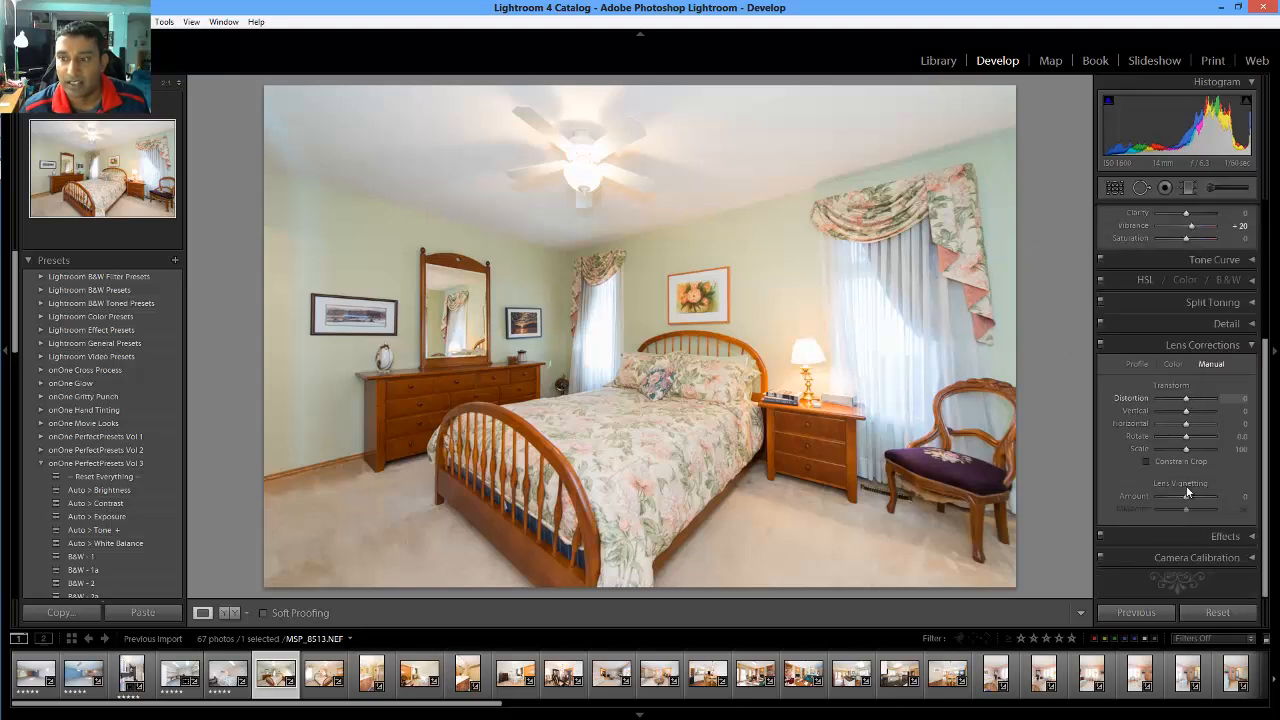
pyautogui.moveTo(1243, 440); pyautogui.dragTo(1243, 441)
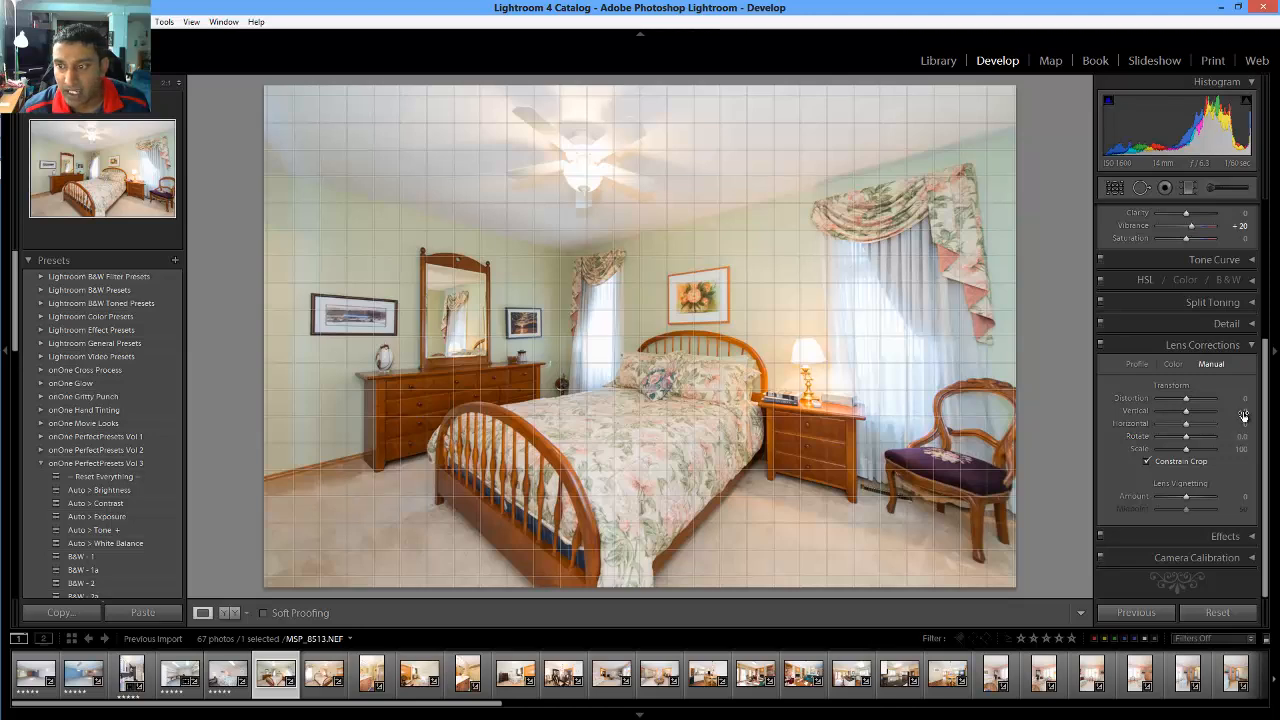
pyautogui.click(1243, 411)
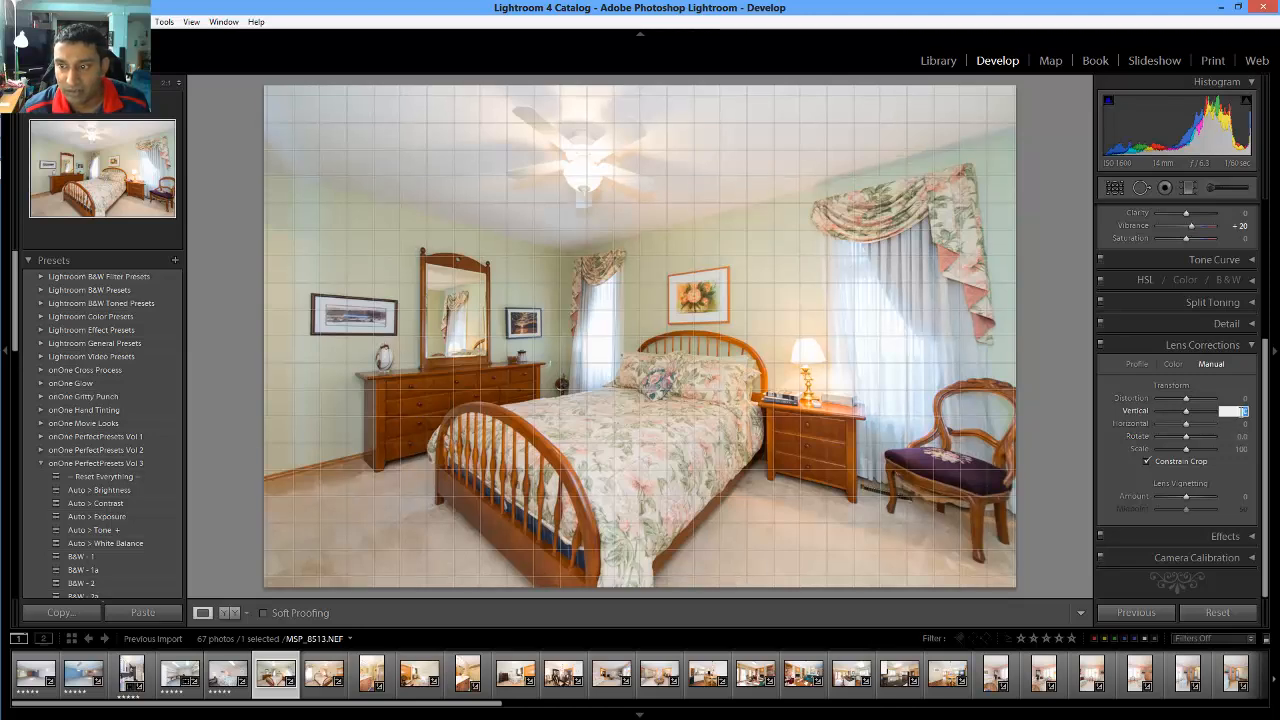
pyautogui.write('-')
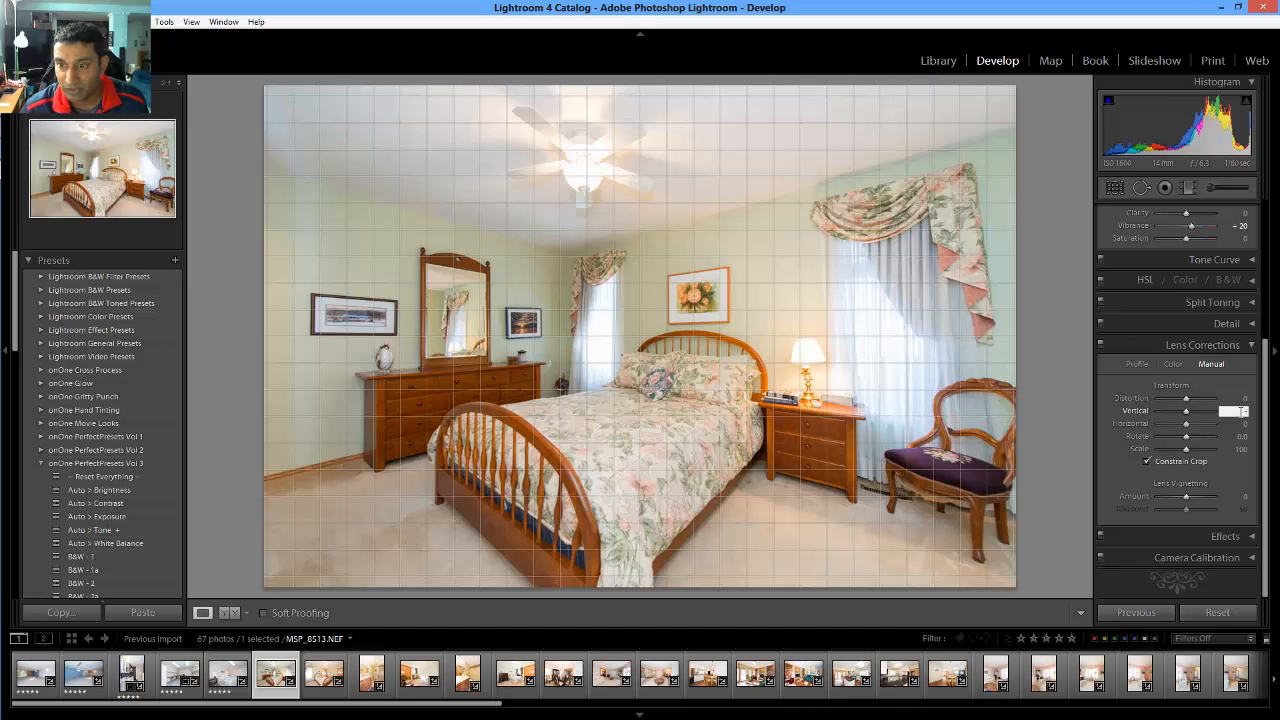
pyautogui.write('5')
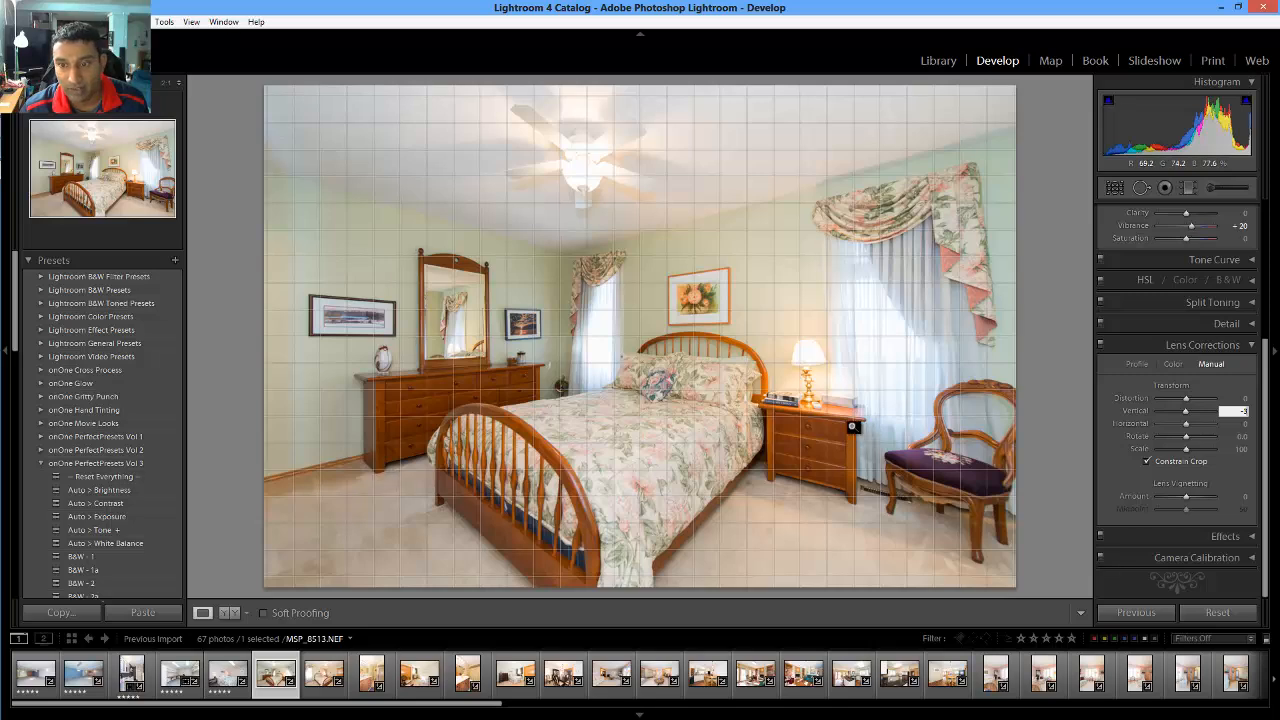
pyautogui.press('Return')
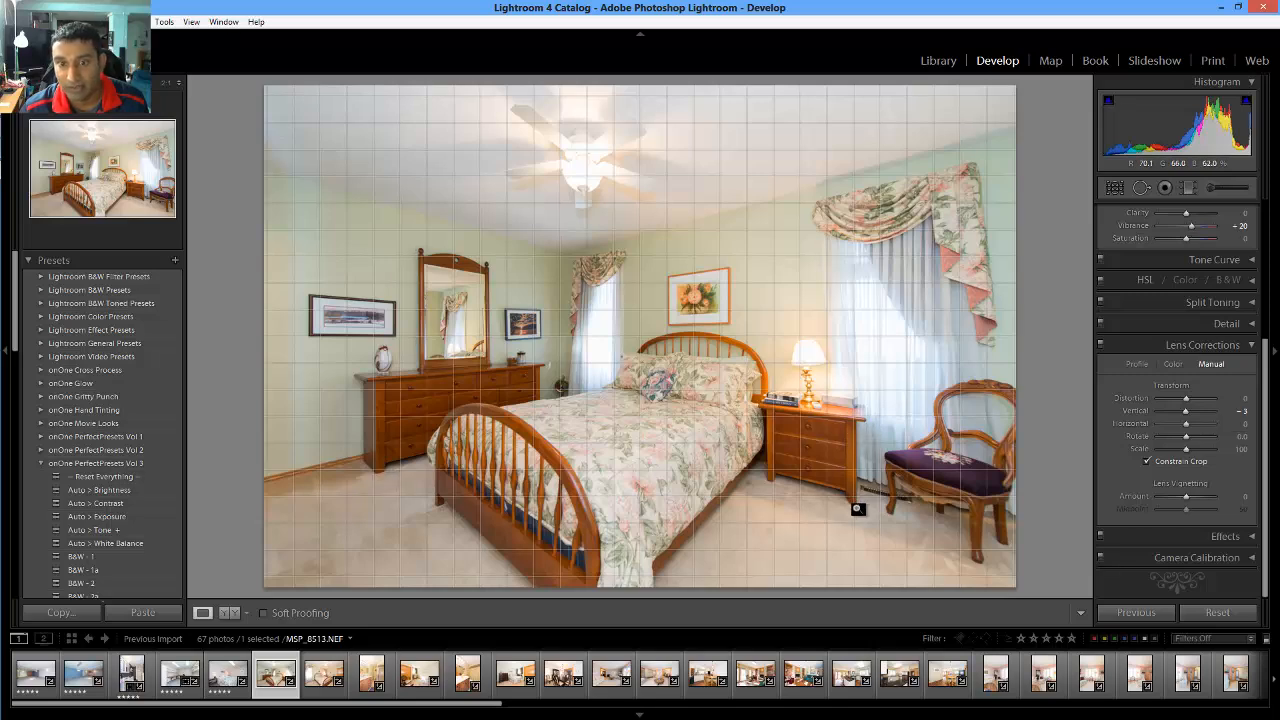
# Rate the green bedroom 5 stars, open MSP_8514.NEF, and apply Auto white balance
pyautogui.press('5')
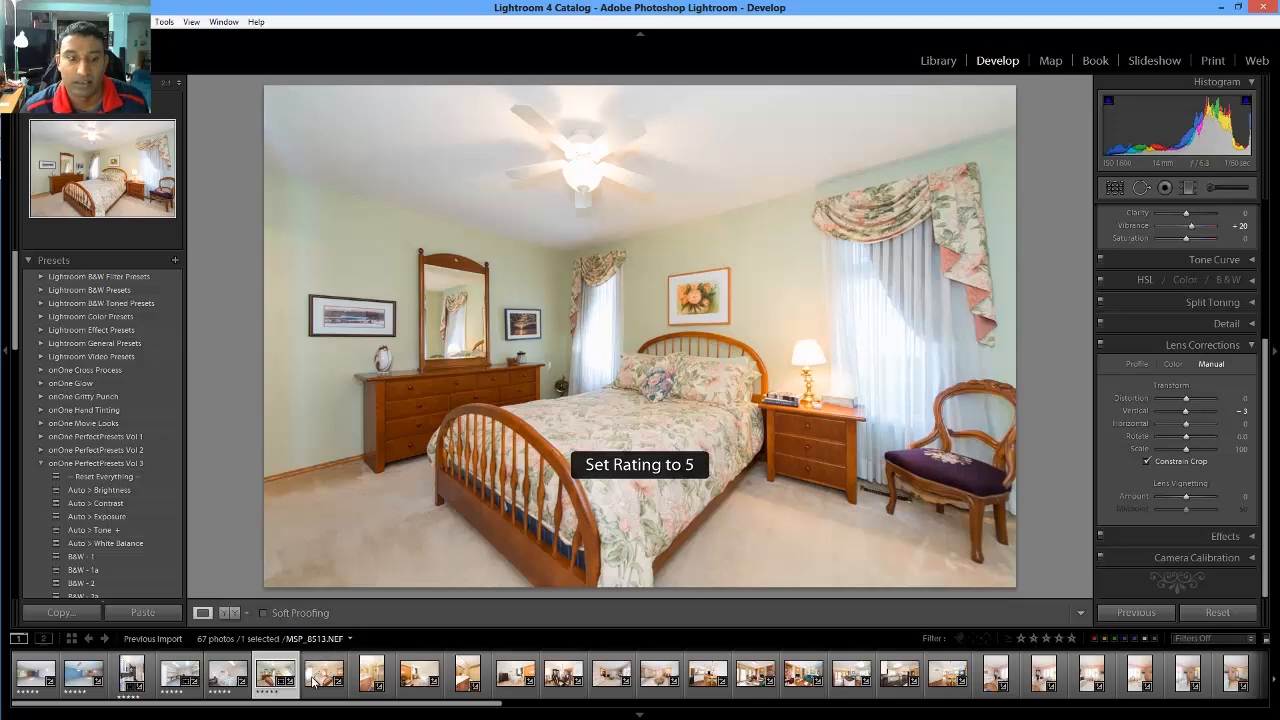
pyautogui.click(325, 683)
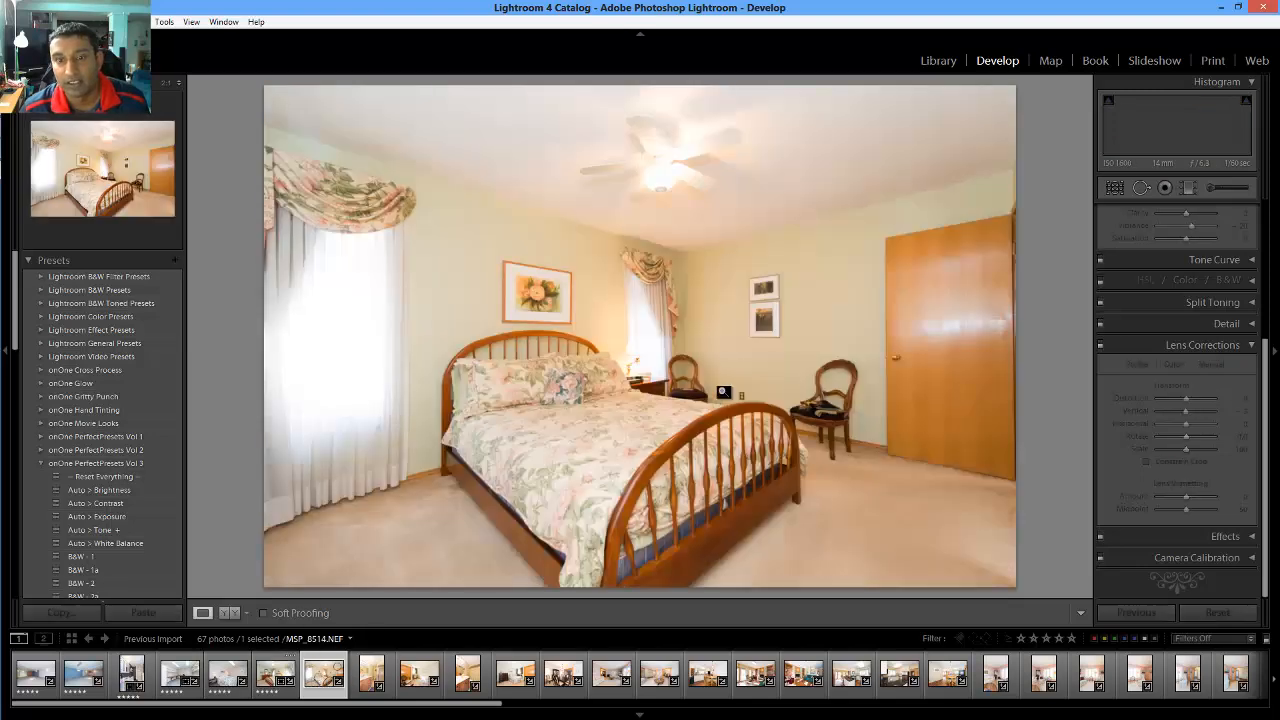
pyautogui.click(155, 544)
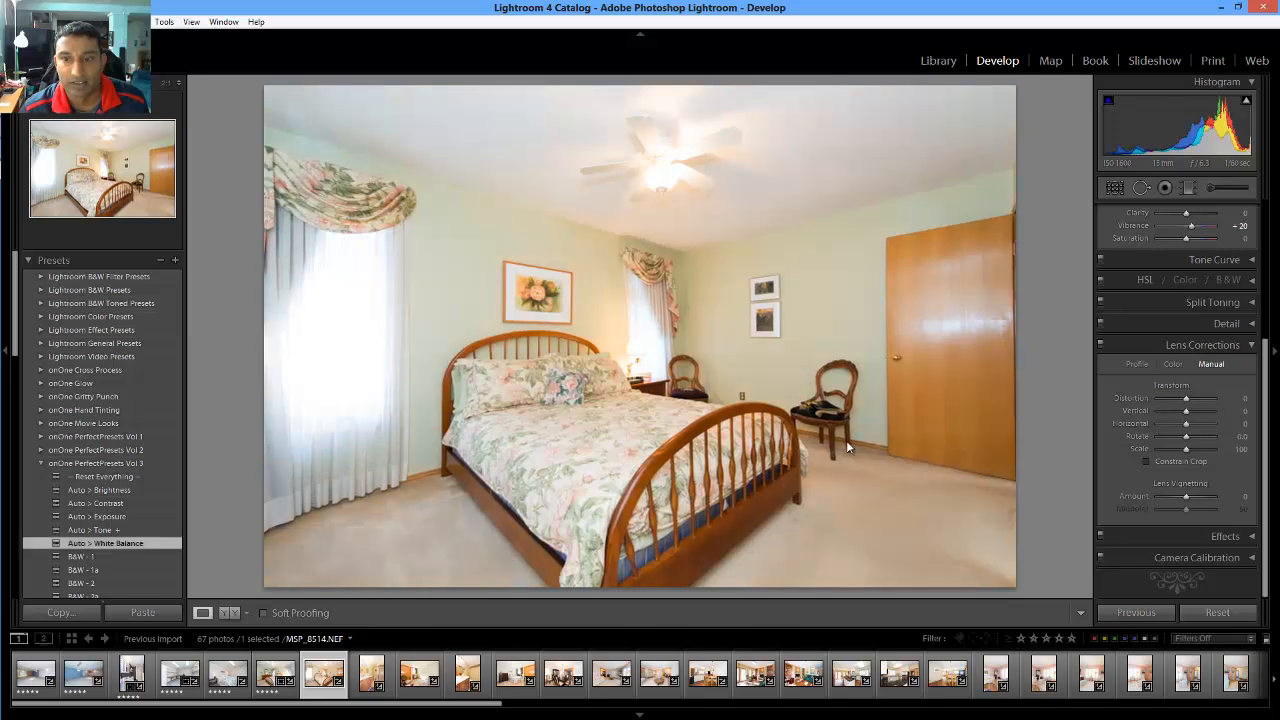
pyautogui.scroll(4, 1165, 370)
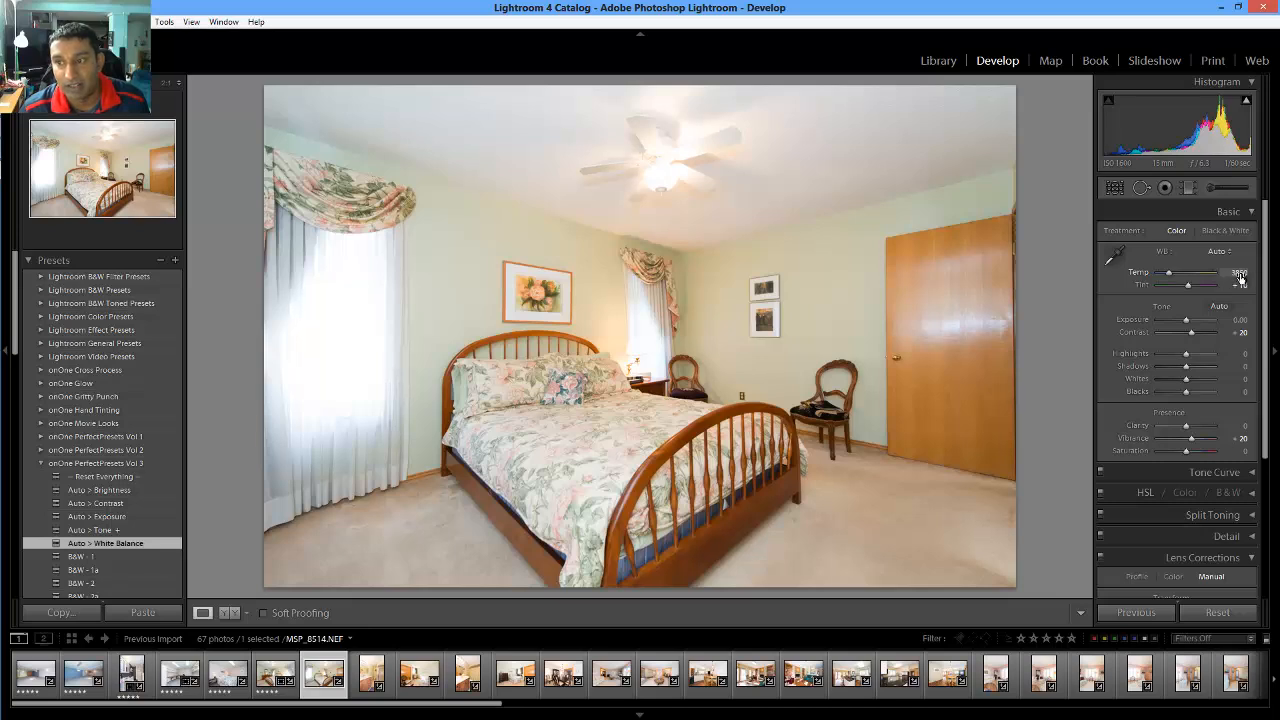
# Pull Highlights to -100 with clipping shown and turn on Constrain Crop
pyautogui.click(1246, 100)
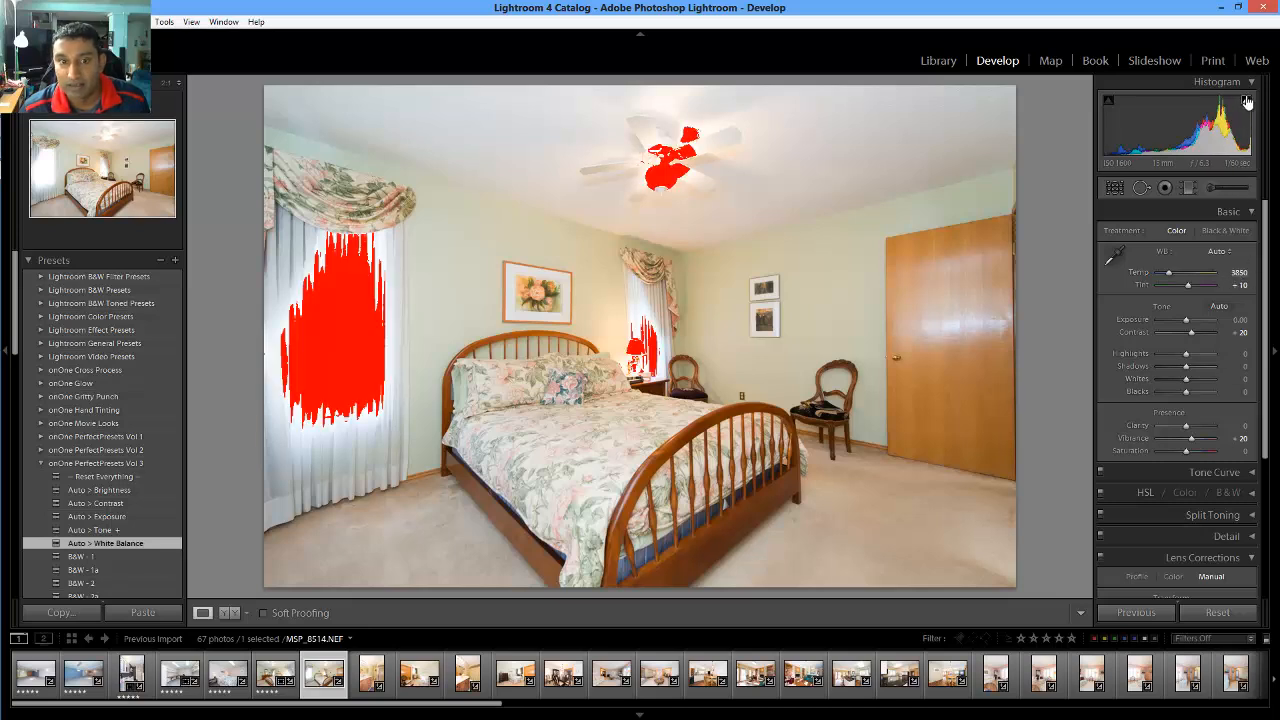
pyautogui.moveTo(1186, 354); pyautogui.dragTo(1153, 349)
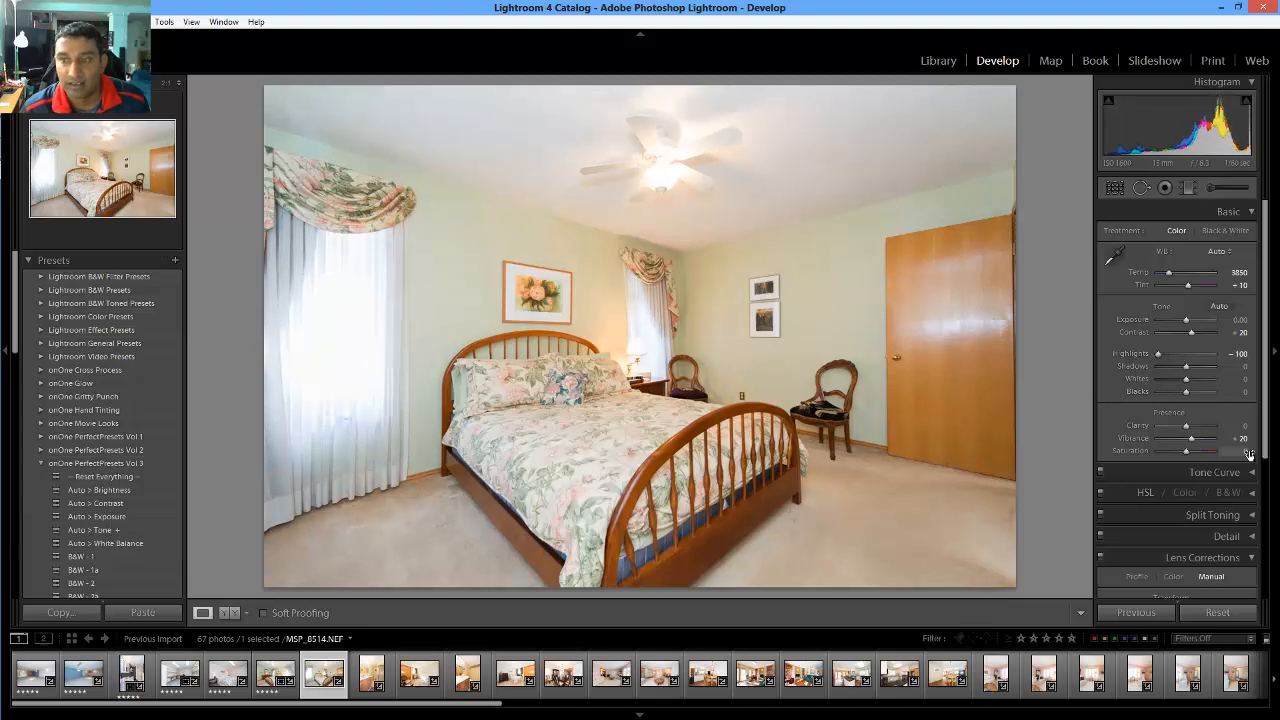
pyautogui.scroll(-3, 1180, 460)
pyautogui.click(1183, 492)
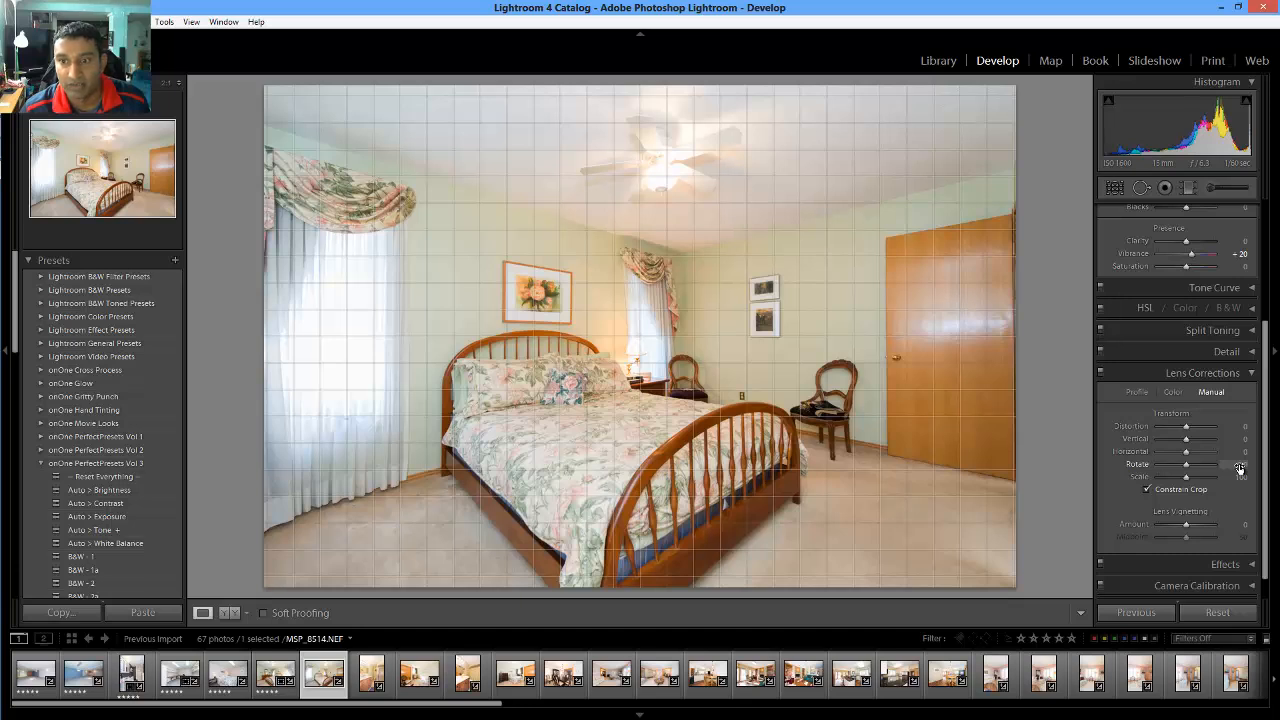
# Set Rotate to 0.3, rate the orange-door bedroom 5 stars, and open bathroom photo MSP_8516.NEF
pyautogui.click(1241, 465)
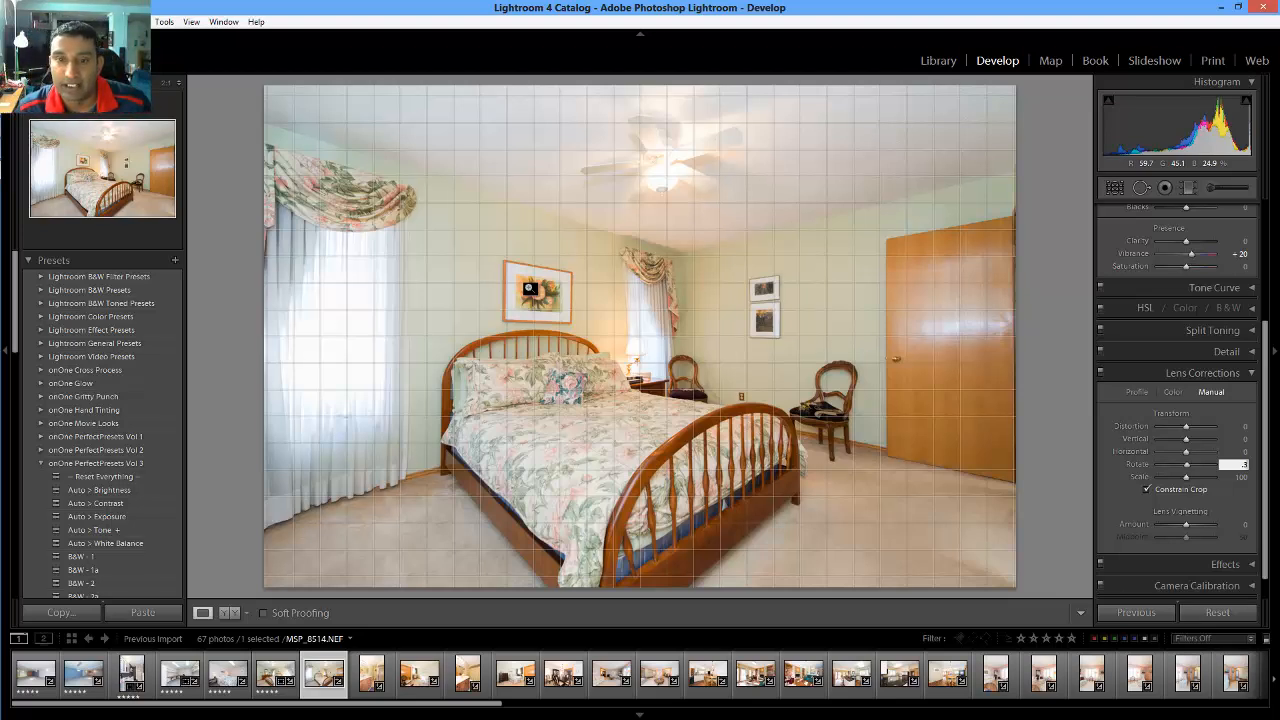
pyautogui.press('Return')
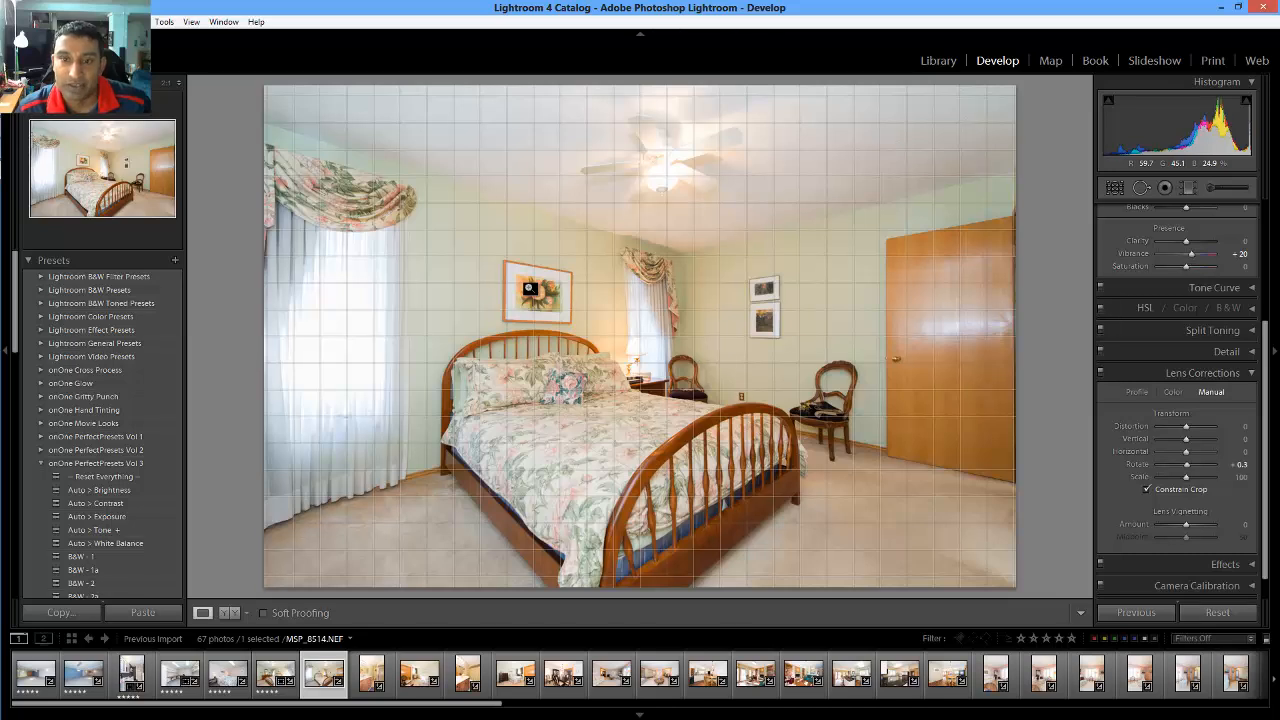
pyautogui.press('5')
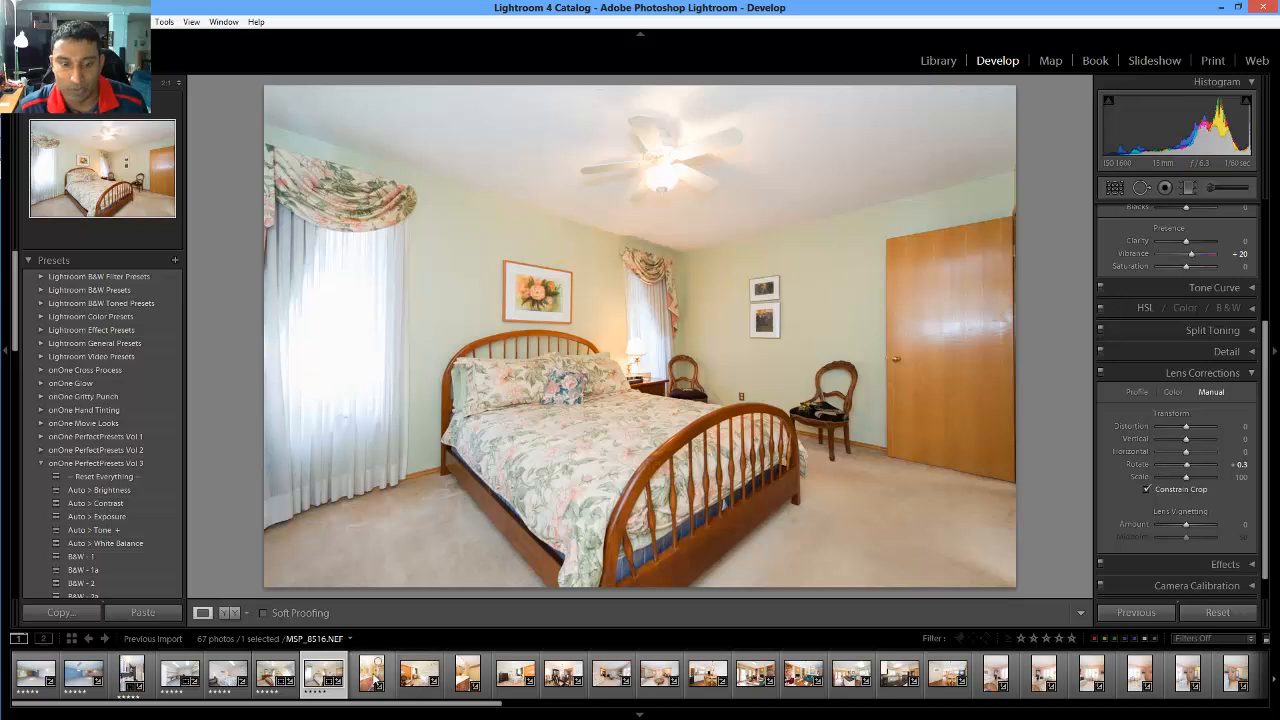
pyautogui.click(372, 675)
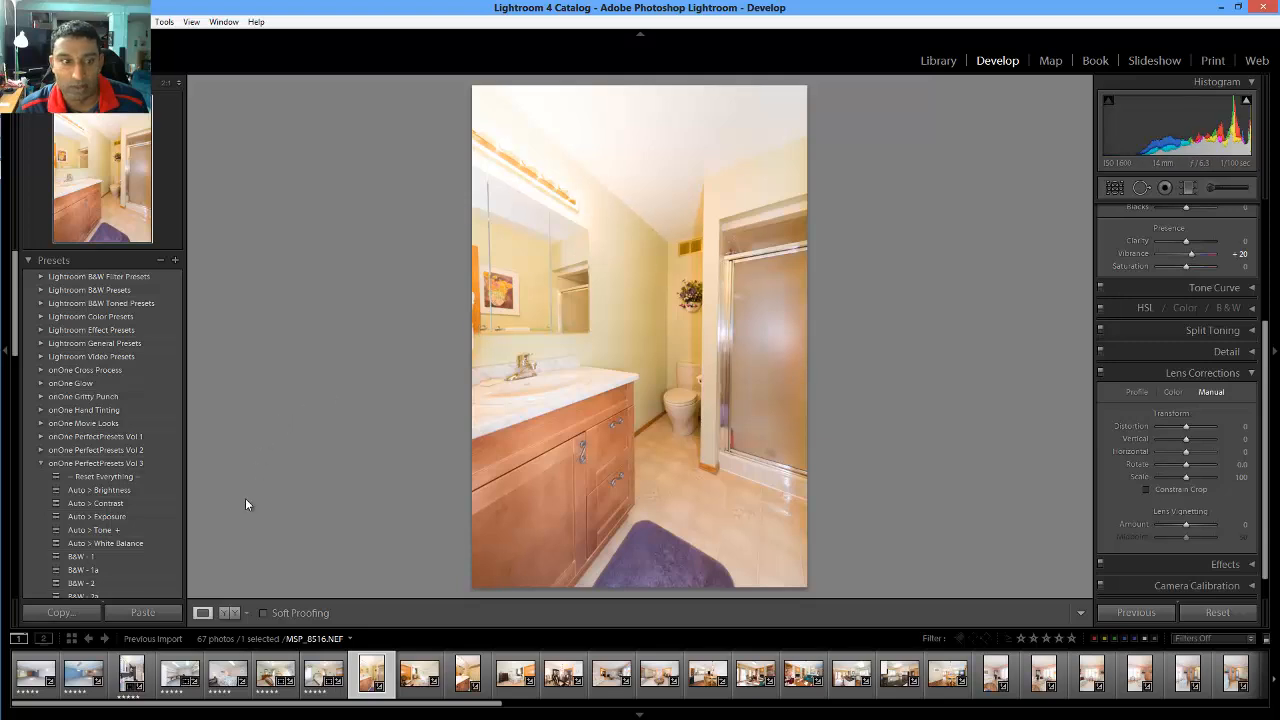
# Apply Auto white balance to the bathroom and enable Constrain Crop with the alignment grid
pyautogui.click(138, 542)
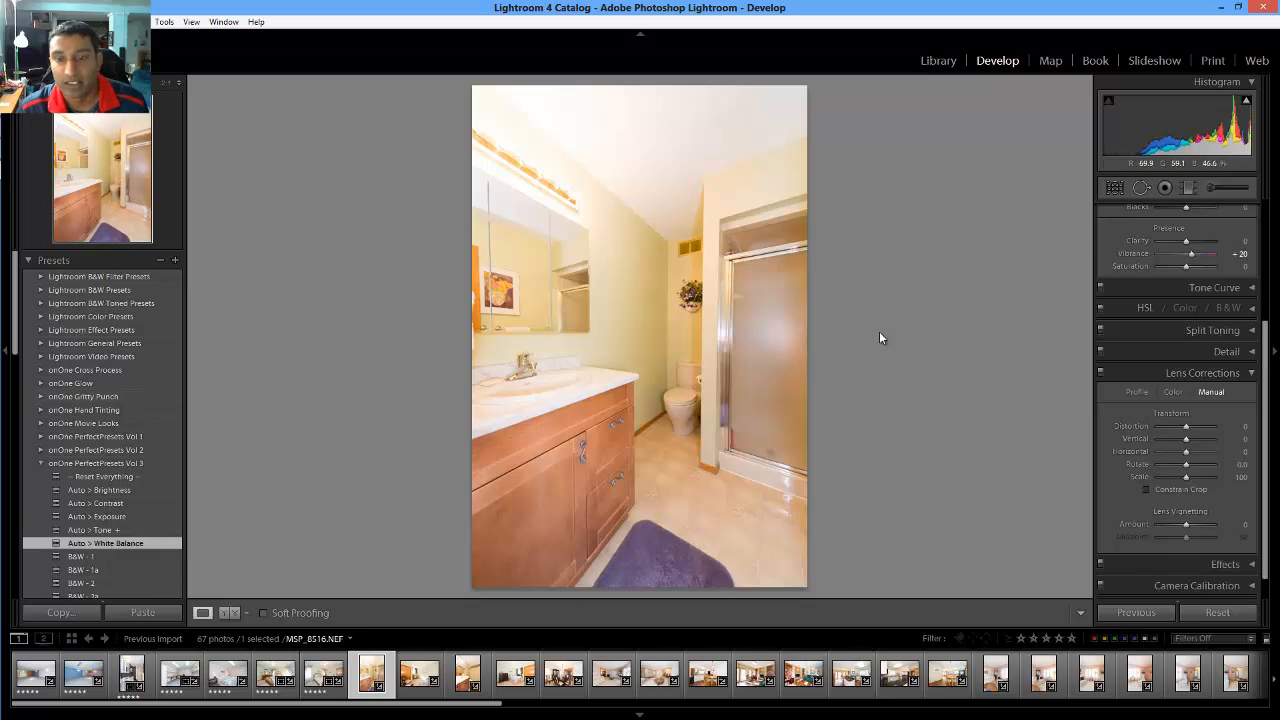
pyautogui.click(1165, 490)
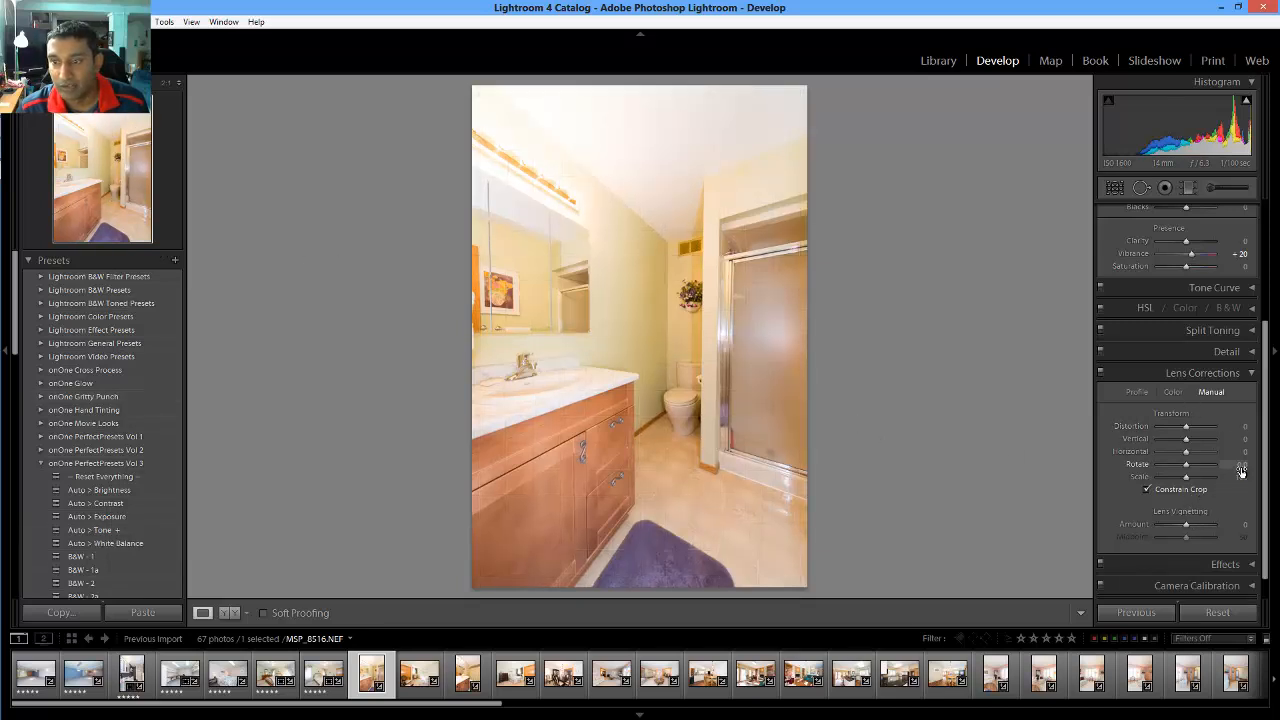
pyautogui.click(1241, 471)
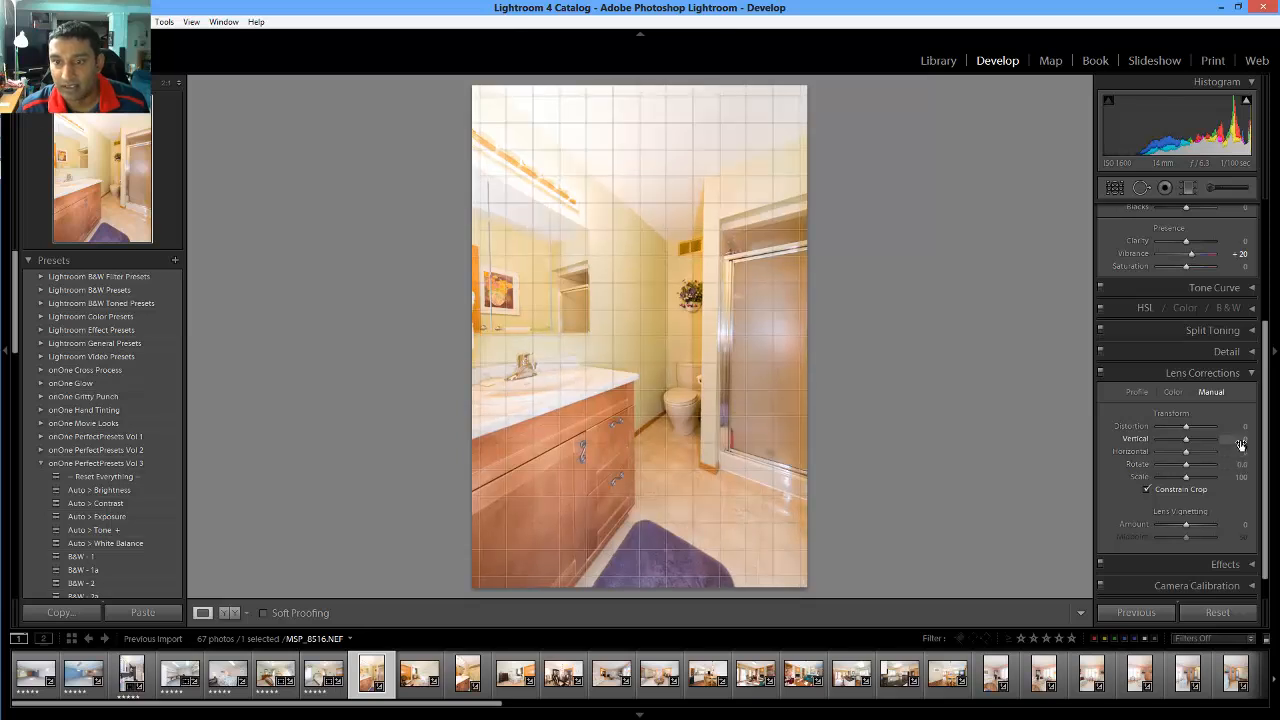
# Enter +8 as the Vertical perspective correction value
pyautogui.click(1241, 438)
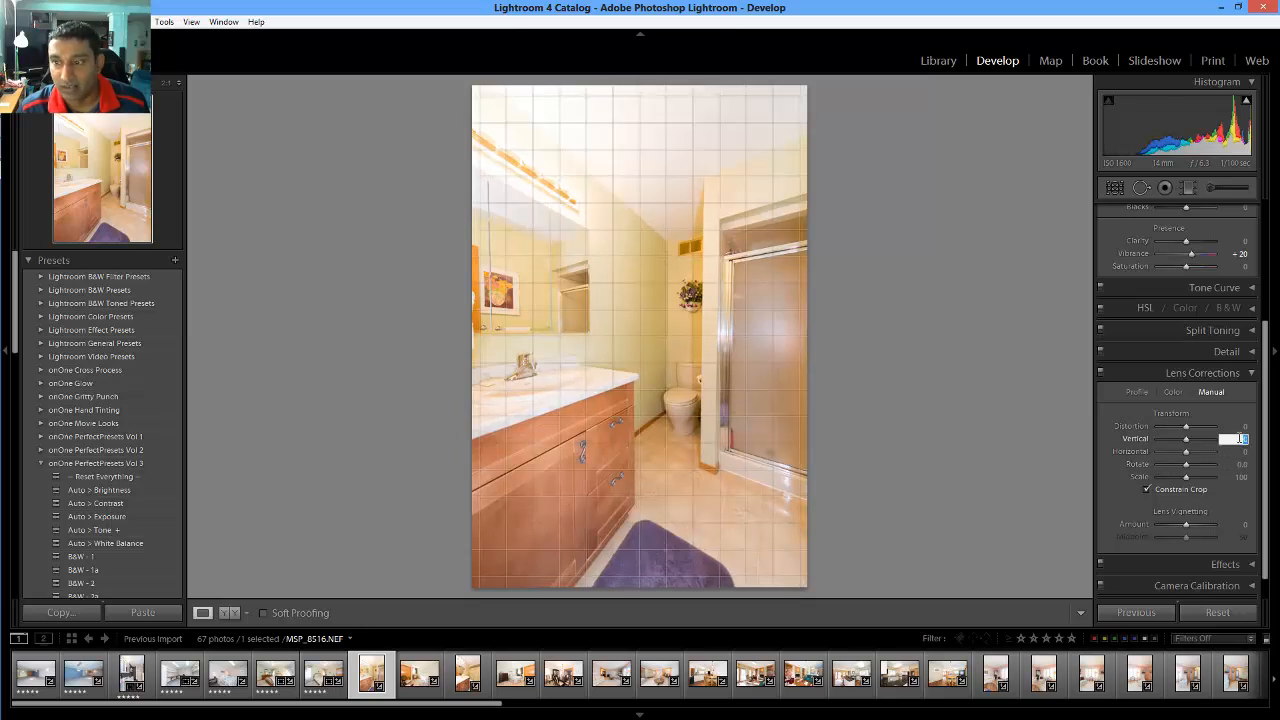
pyautogui.press('Up')
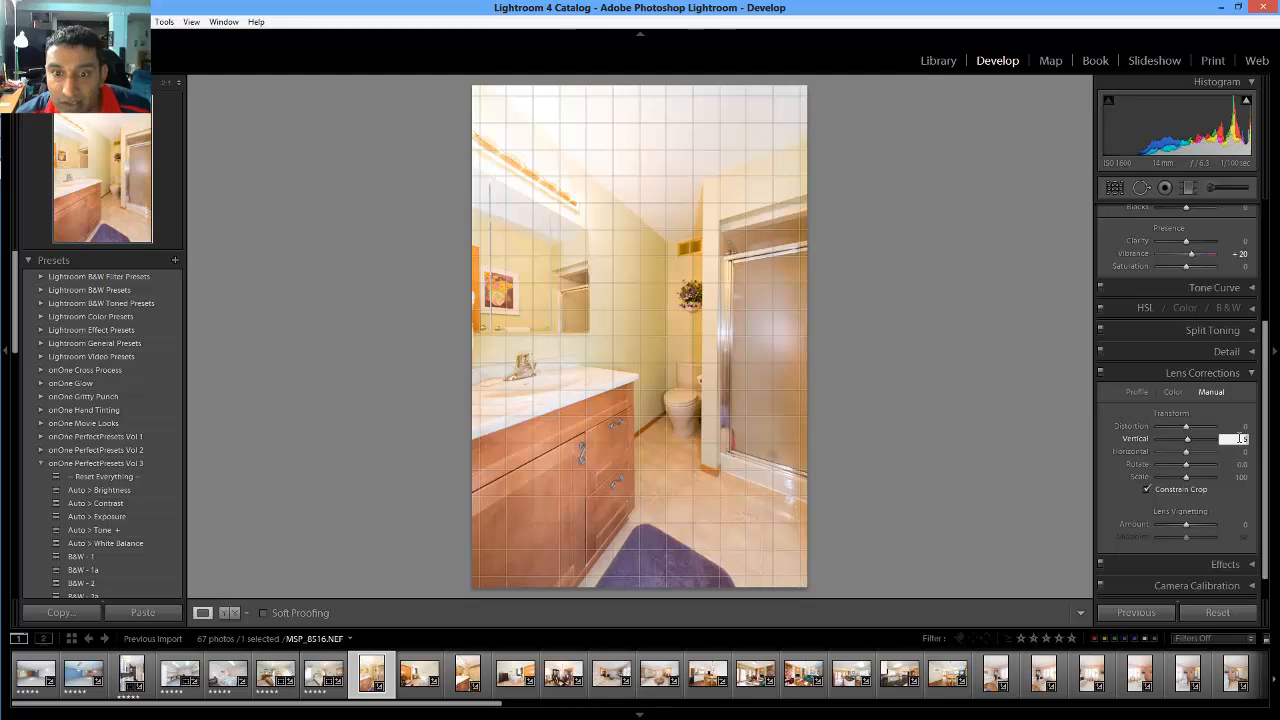
pyautogui.press('Up')
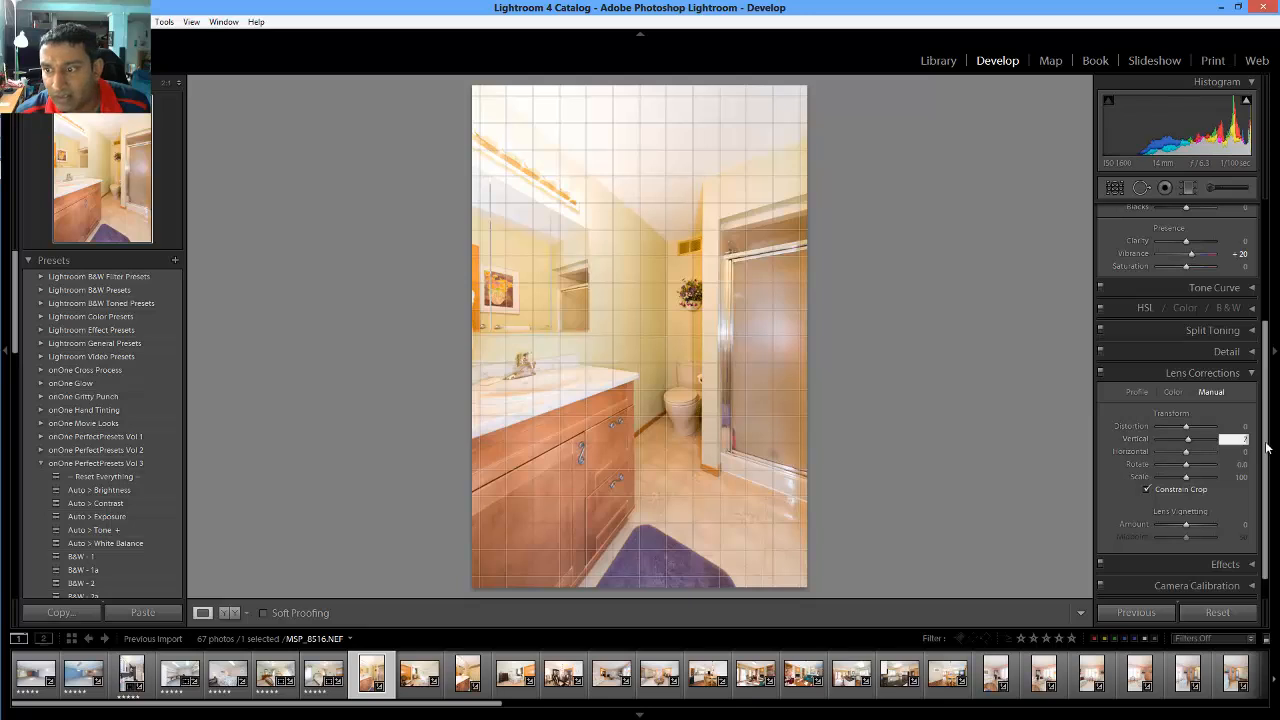
pyautogui.write('8')
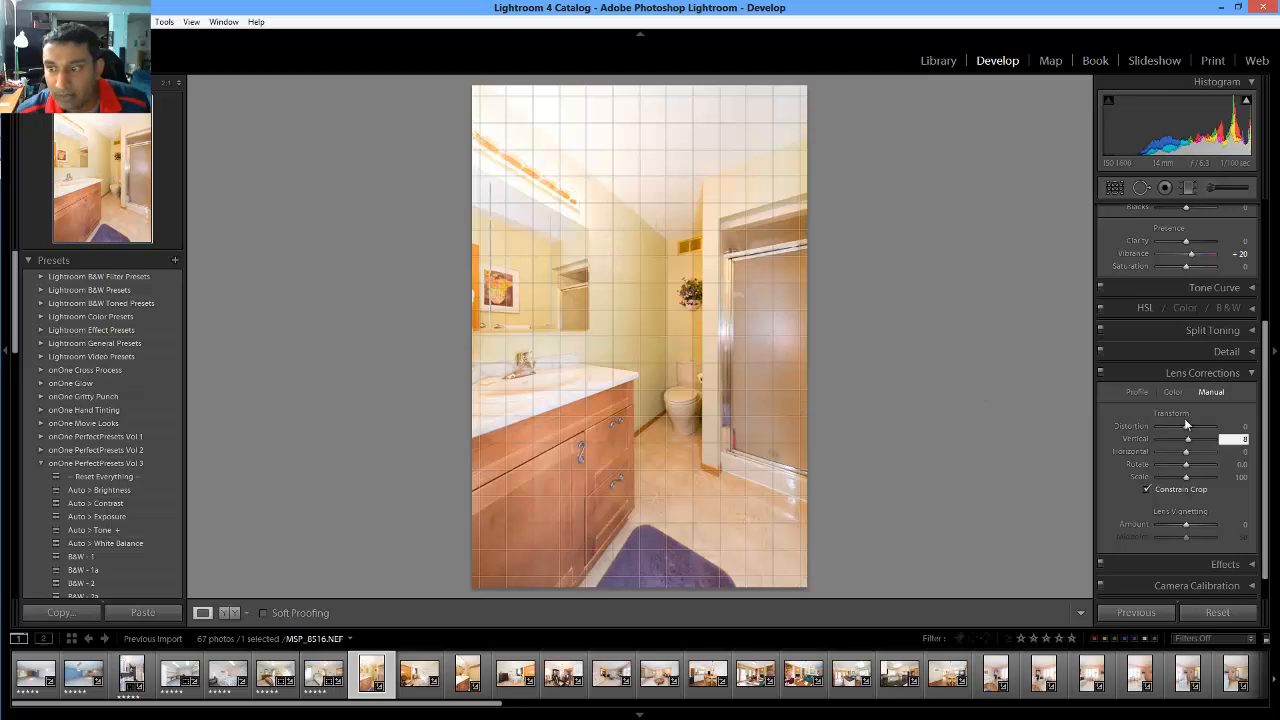
pyautogui.press('Return')
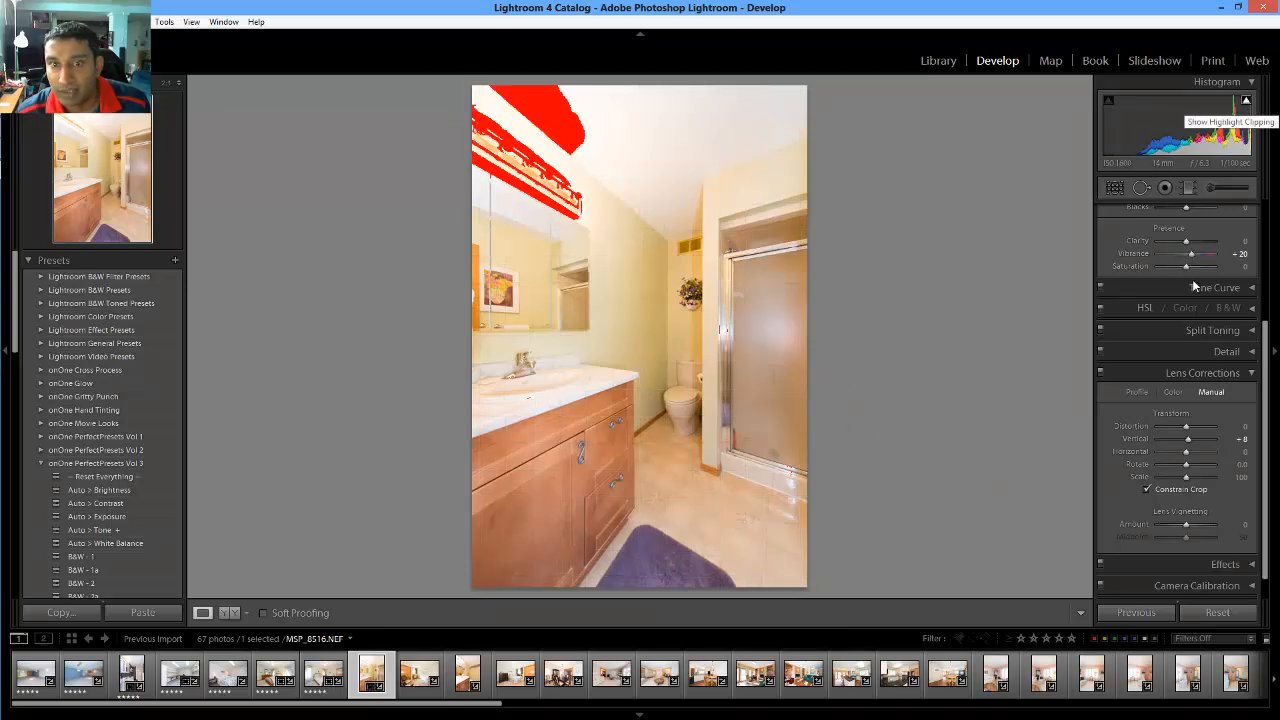
# Set Highlights -100 and Shadows +14, rate the bathroom 5 stars, then open MSP_8517.NEF
pyautogui.scroll(3, 1200, 410)
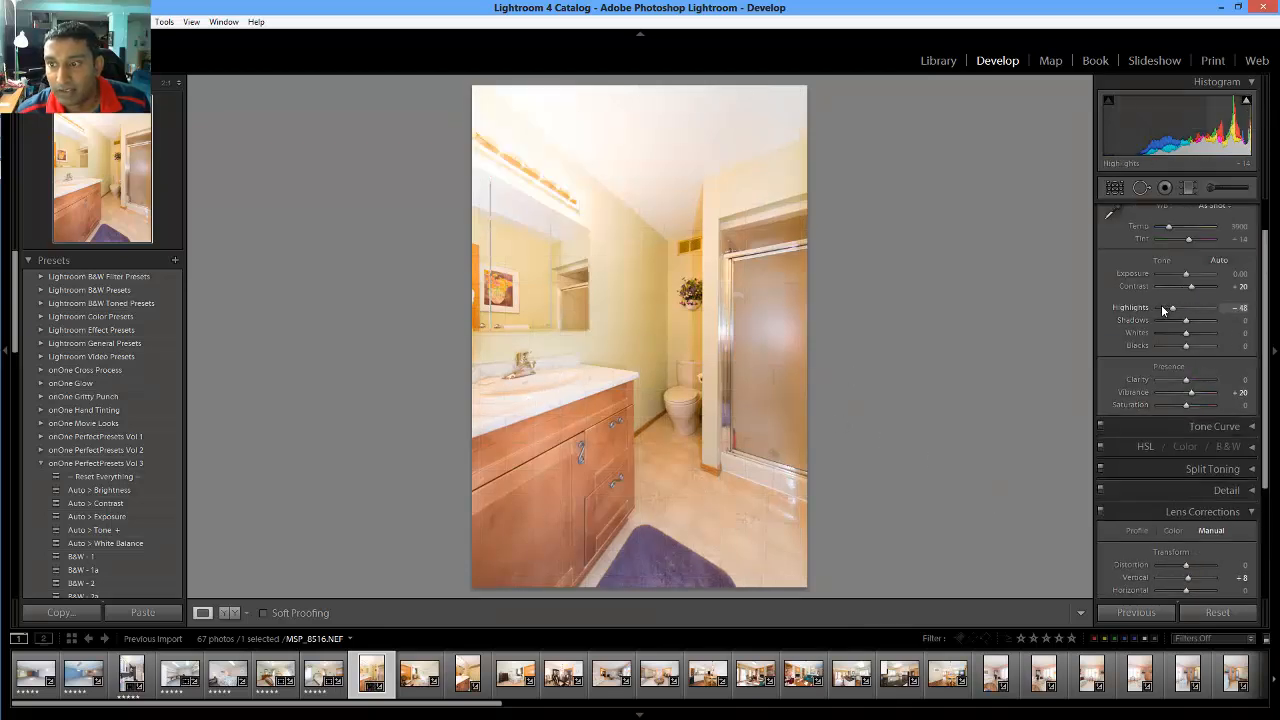
pyautogui.moveTo(1161, 304); pyautogui.dragTo(1151, 305)
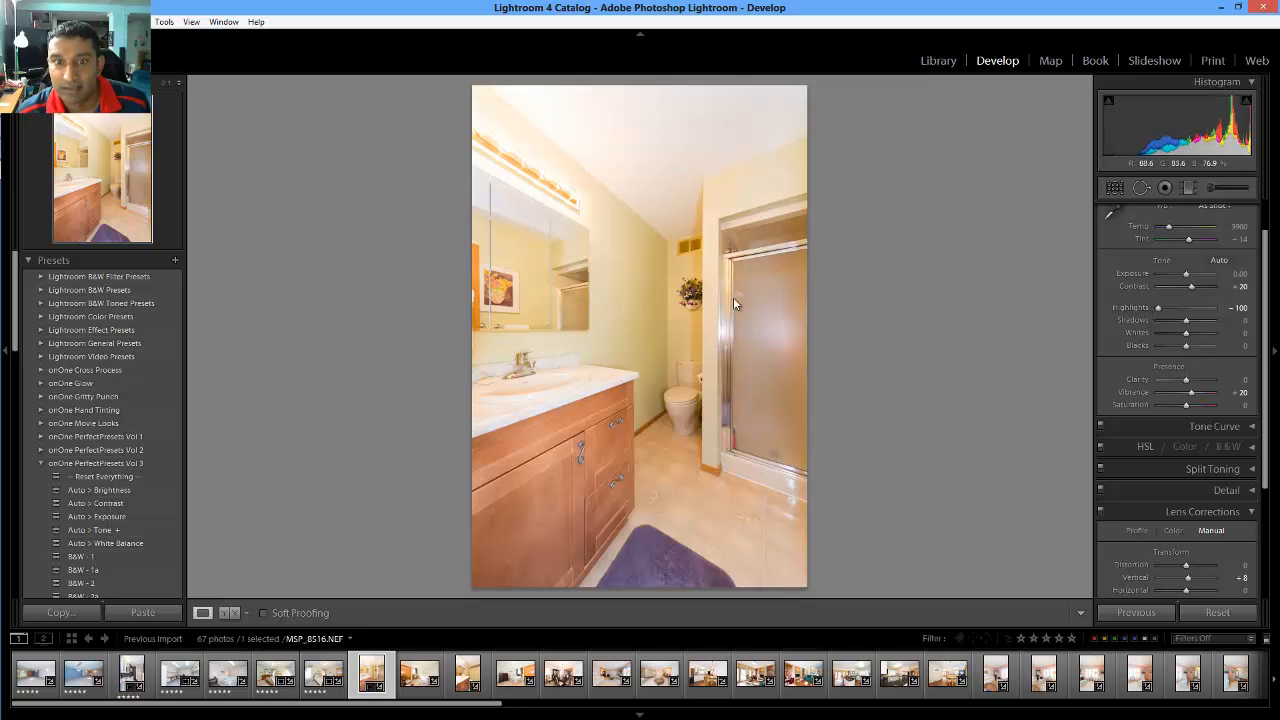
pyautogui.moveTo(1185, 318); pyautogui.dragTo(1189, 316)
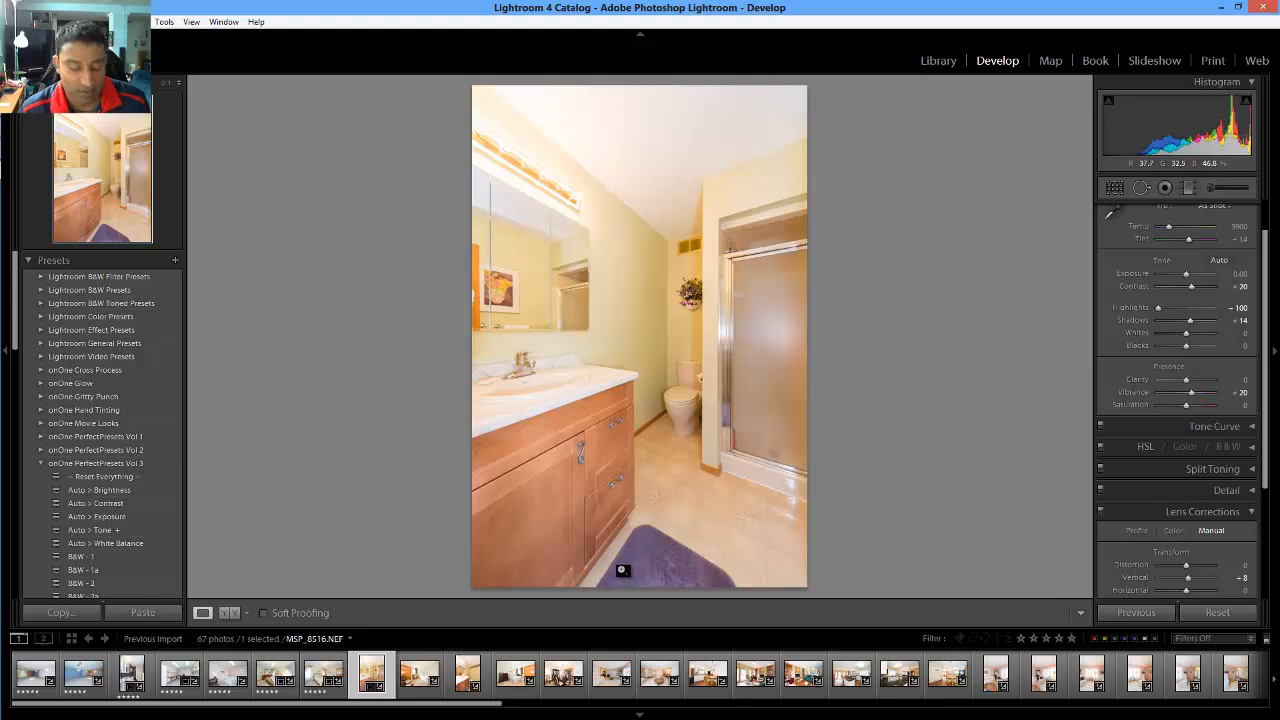
pyautogui.press('5')
pyautogui.click(425, 675)
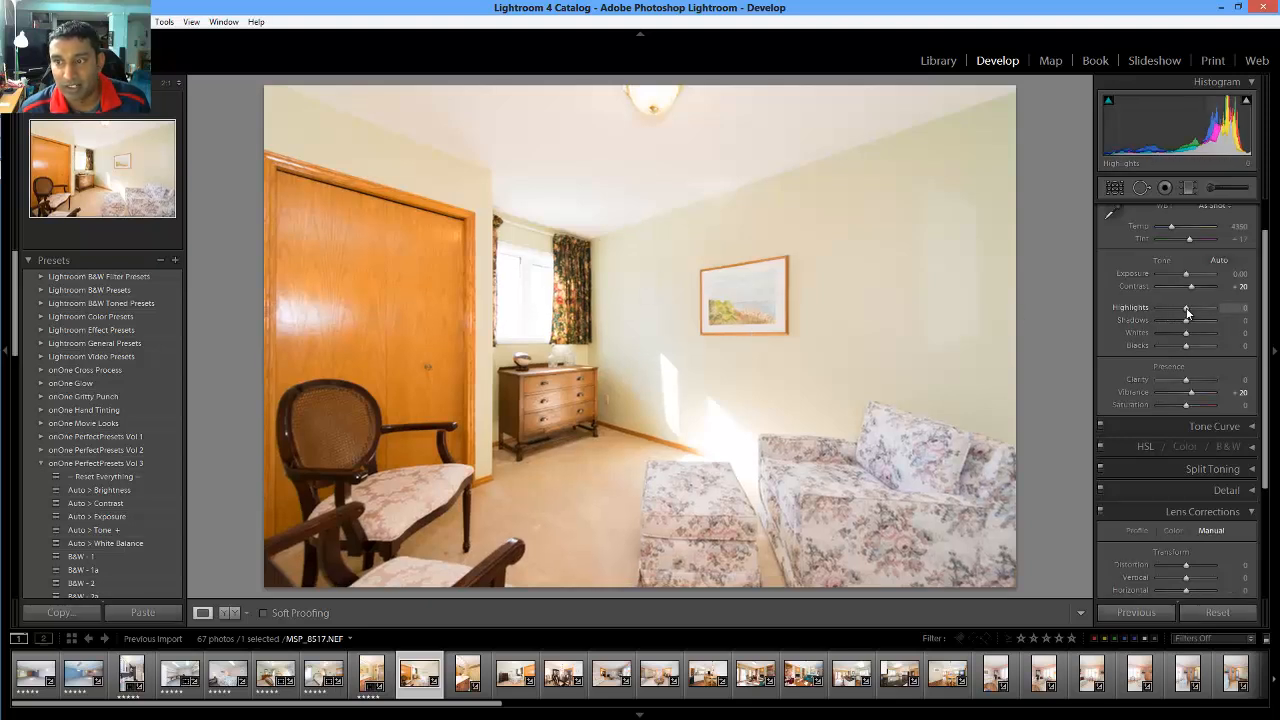
# Set the bedroom photo's Highlights to -100
pyautogui.write('-100')
pyautogui.press('Tab')
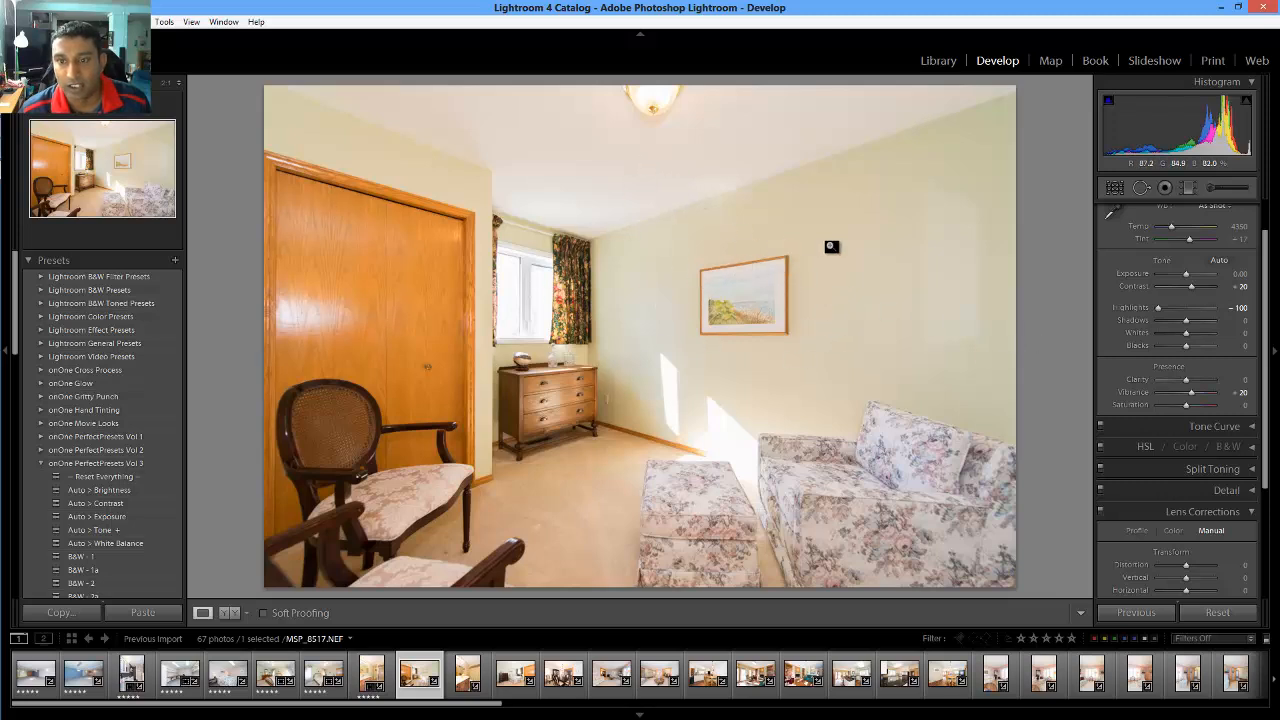
pyautogui.scroll(1, 1162, 290)
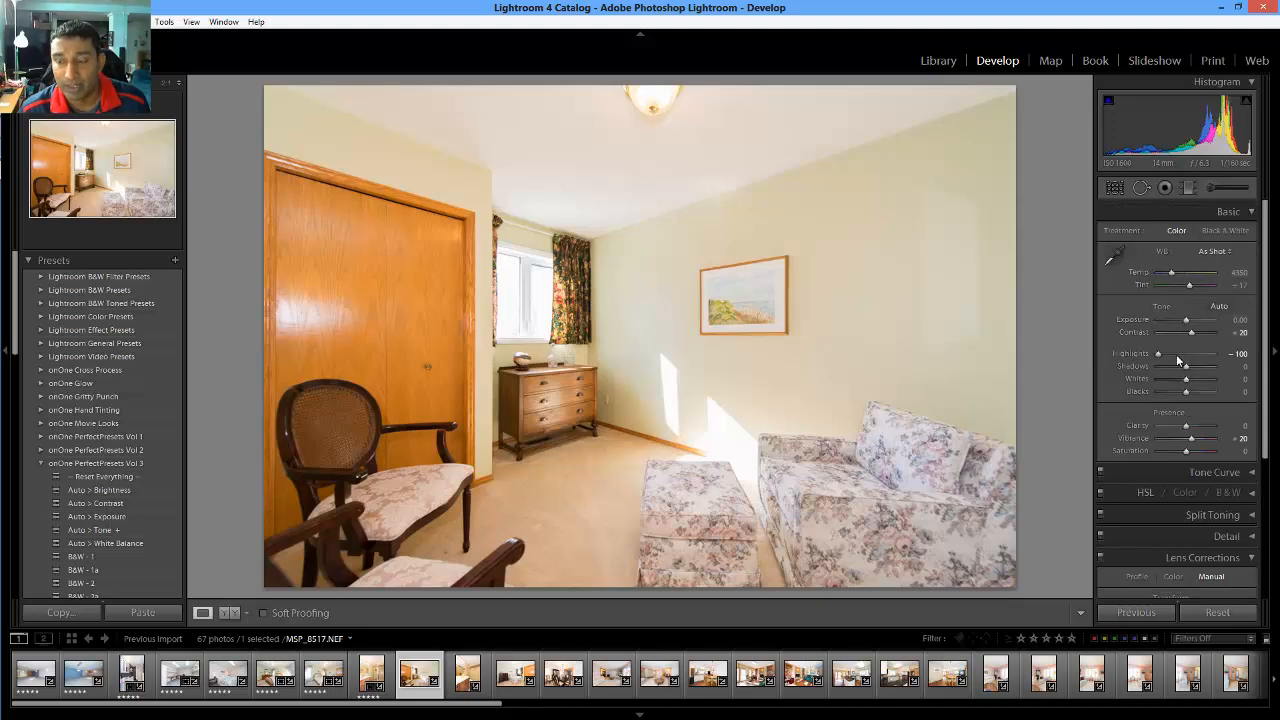
pyautogui.scroll(-3, 1175, 354)
pyautogui.scroll(-1, 1178, 397)
# Enable Constrain Crop in Lens Corrections, select the Rotate value, and rate the photo 5 stars
pyautogui.click(1171, 490)
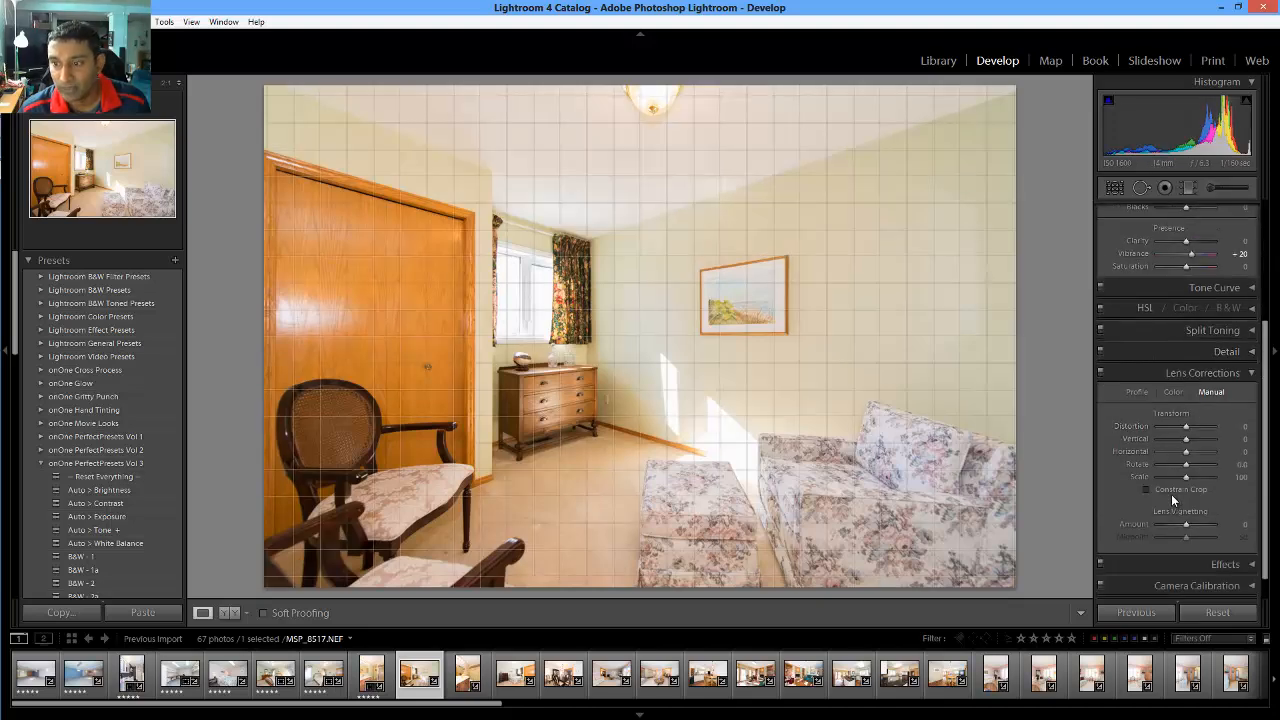
pyautogui.click(1243, 467)
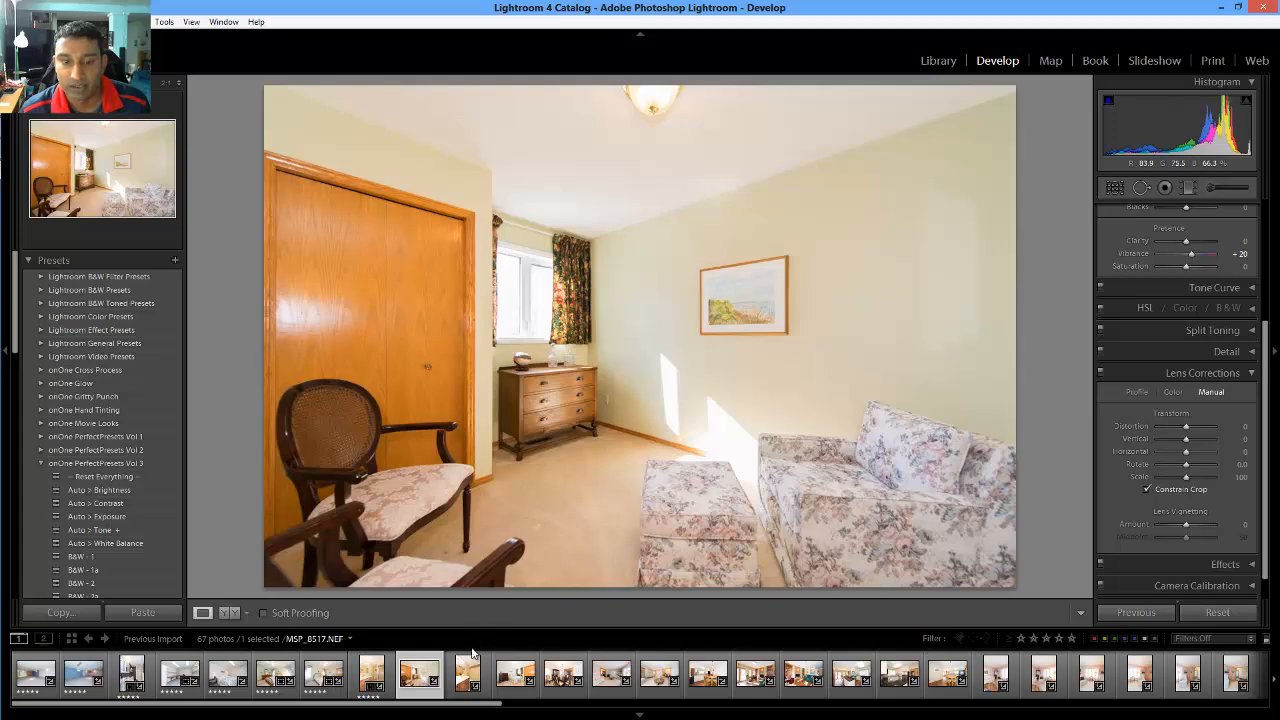
pyautogui.press('5')
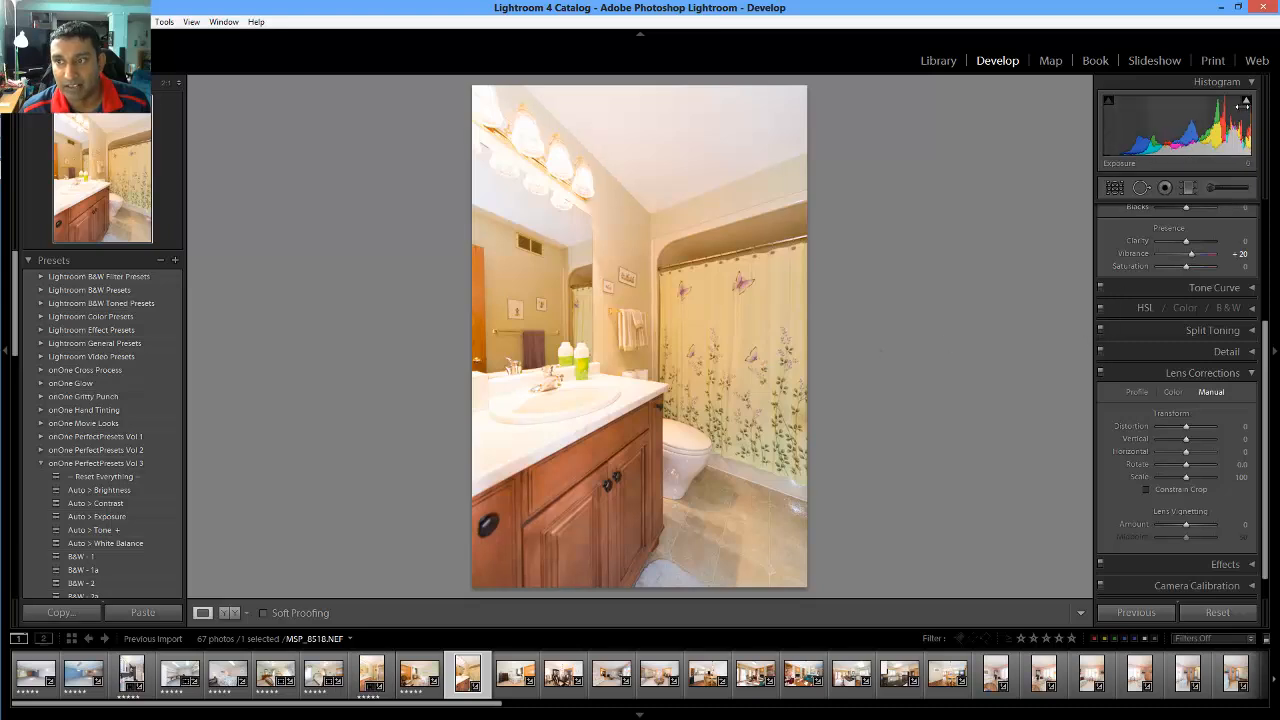
# Pull the bathroom photo's Highlights down to -100
pyautogui.scroll(2, 1185, 258)
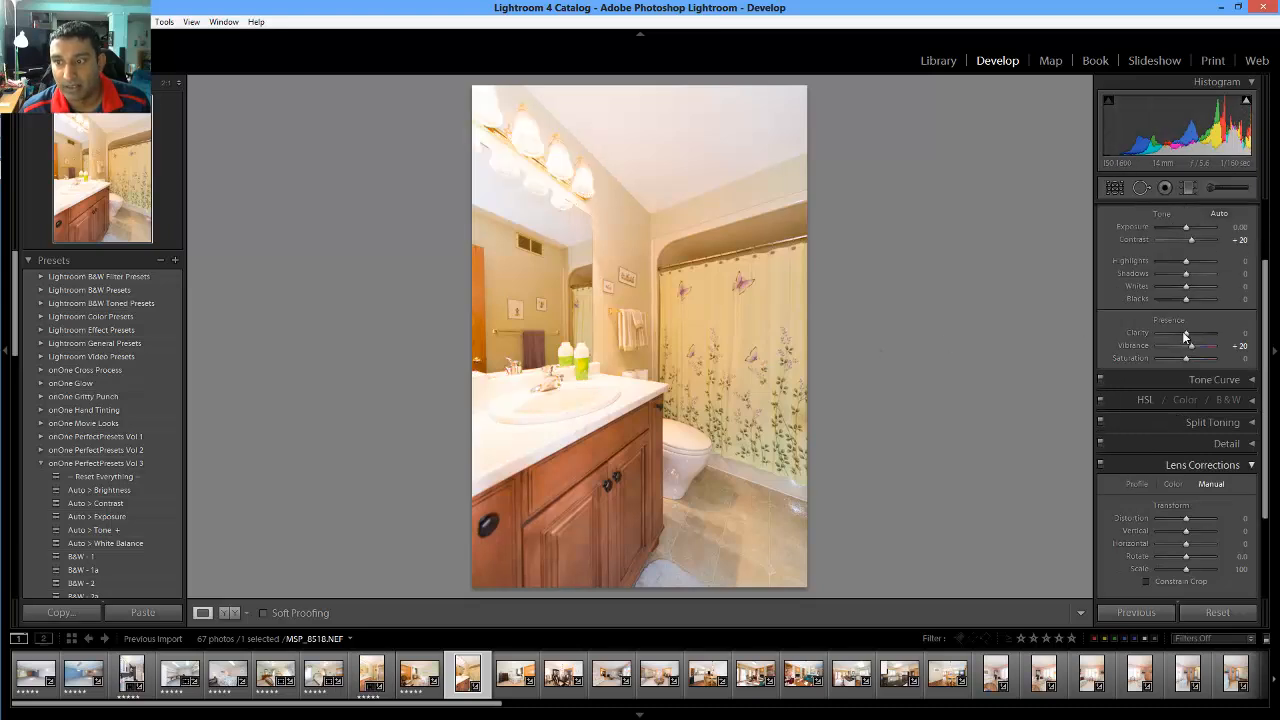
pyautogui.scroll(1, 1185, 258)
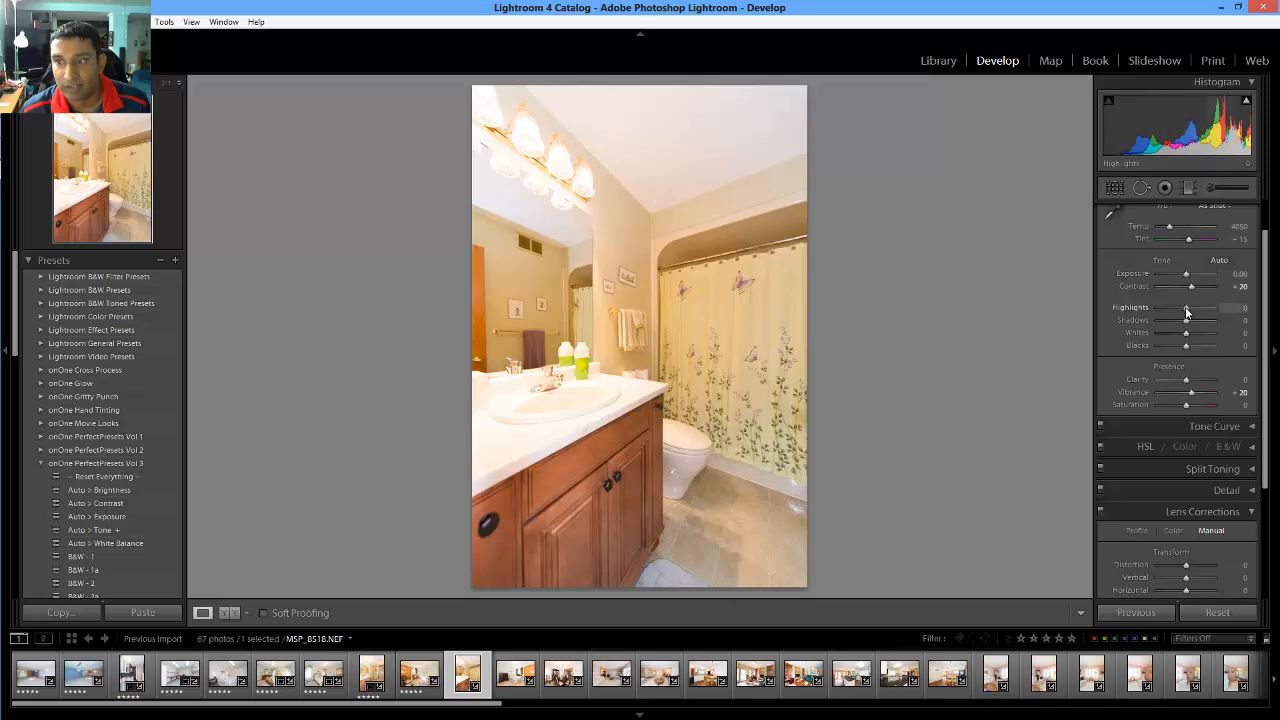
pyautogui.moveTo(1173, 306); pyautogui.dragTo(1152, 306)
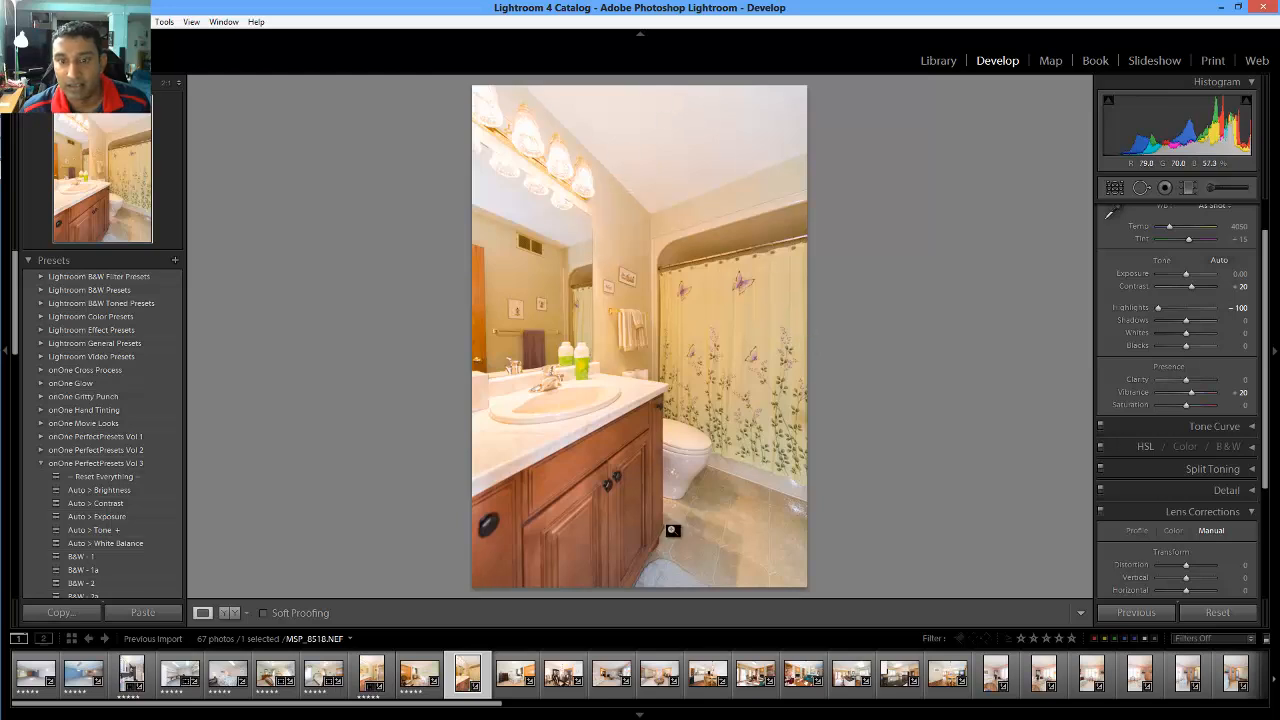
# Confirm the Lens Corrections Rotate value and rate the photo 5 stars to advance
pyautogui.scroll(-3, 1135, 474)
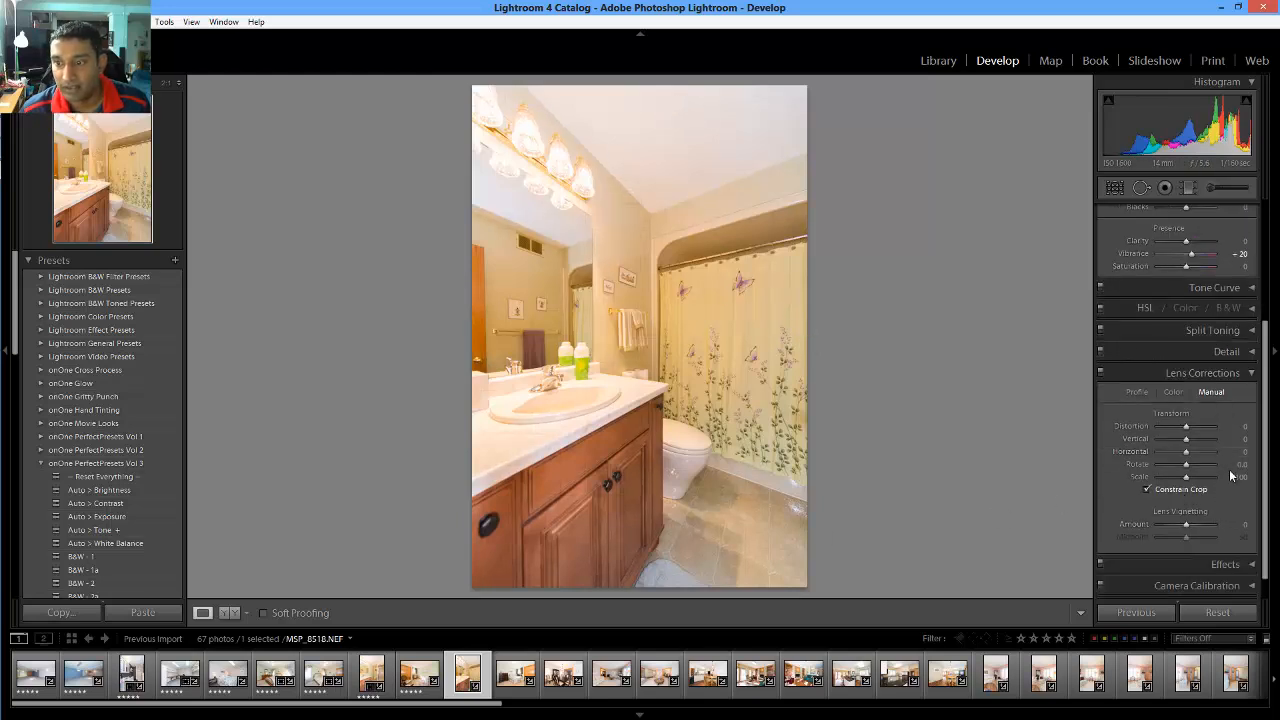
pyautogui.click(1239, 467)
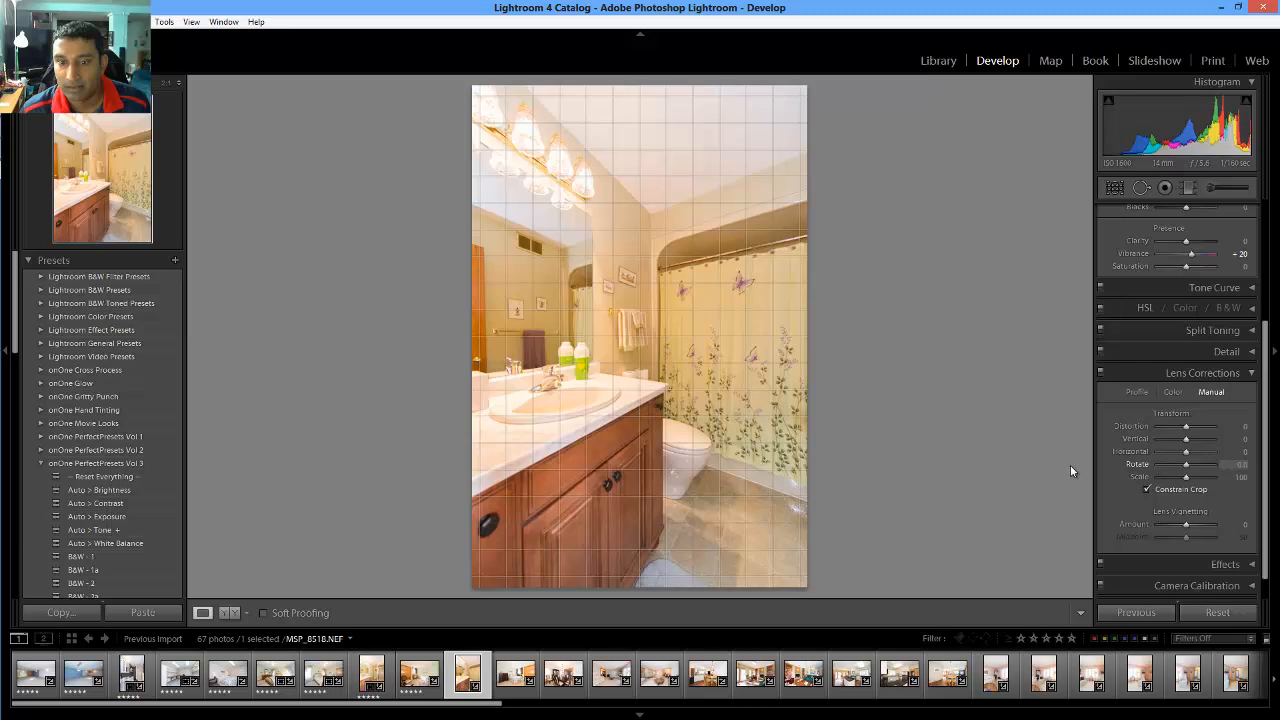
pyautogui.press('Return')
pyautogui.press('5')
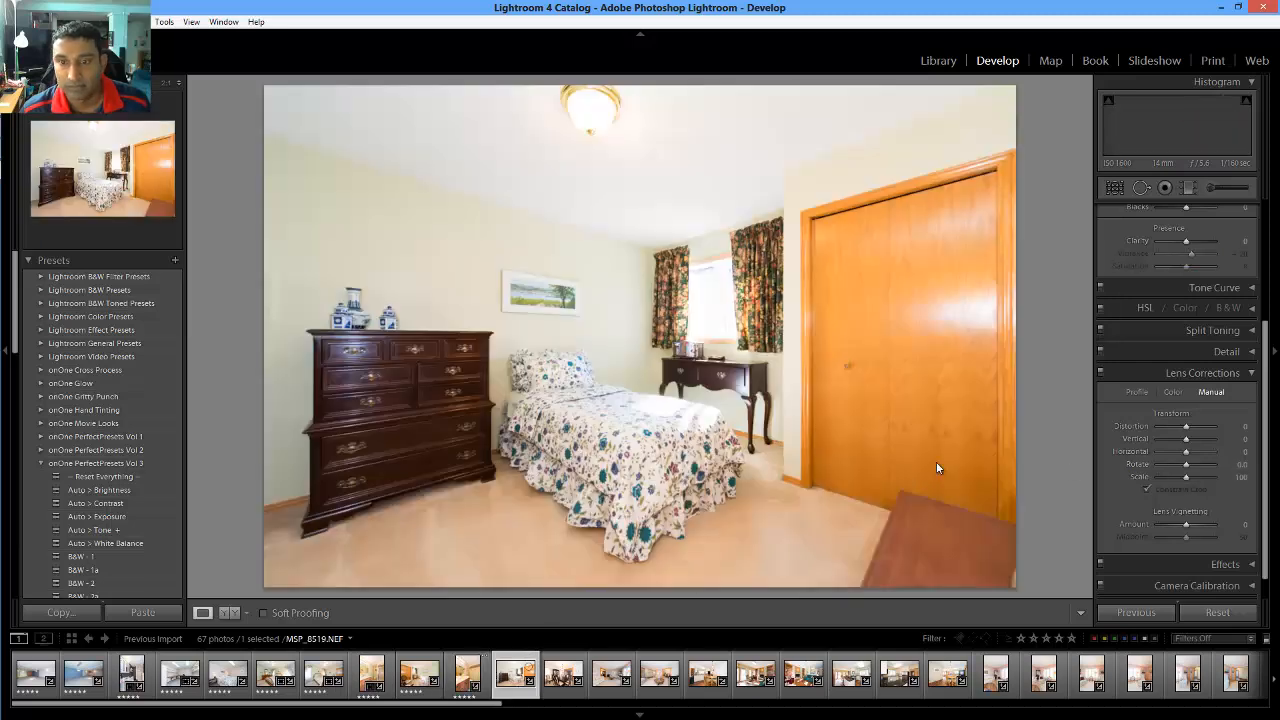
# Drag the bedroom Highlights to -100, turn on Constrain Crop, and rate it 5 stars
pyautogui.scroll(5, 1192, 397)
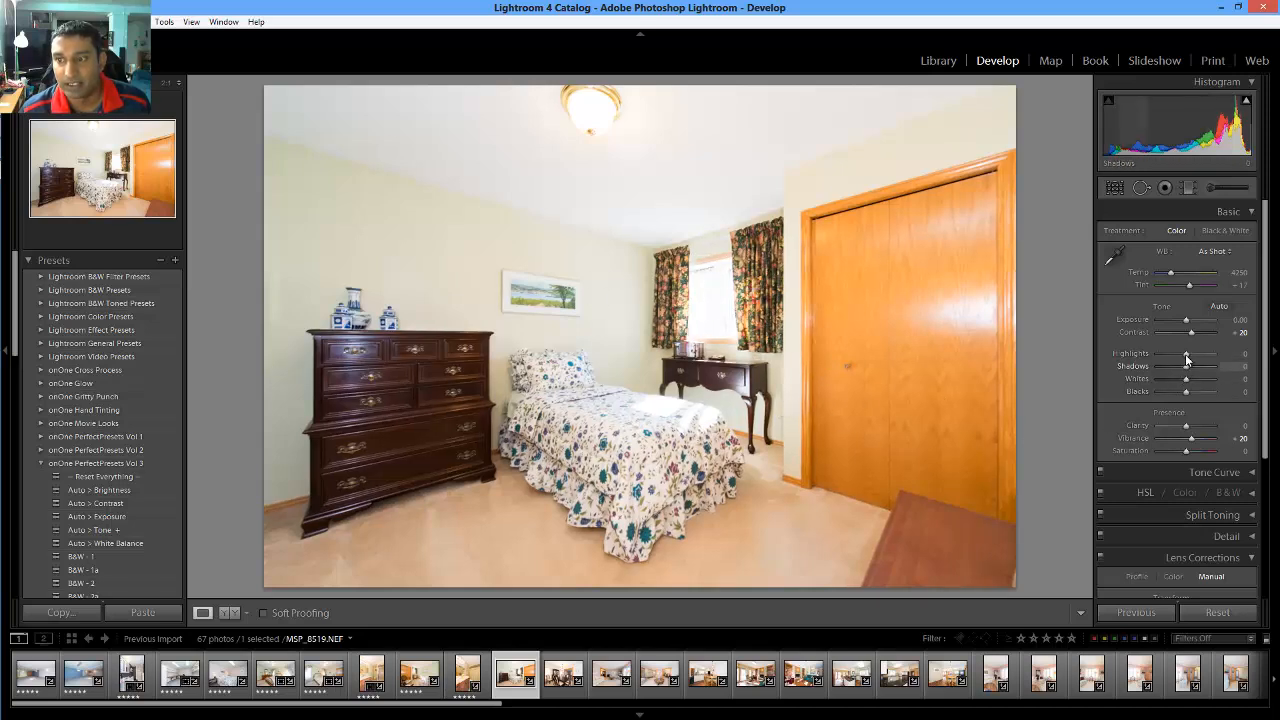
pyautogui.moveTo(1185, 354); pyautogui.dragTo(1080, 354)
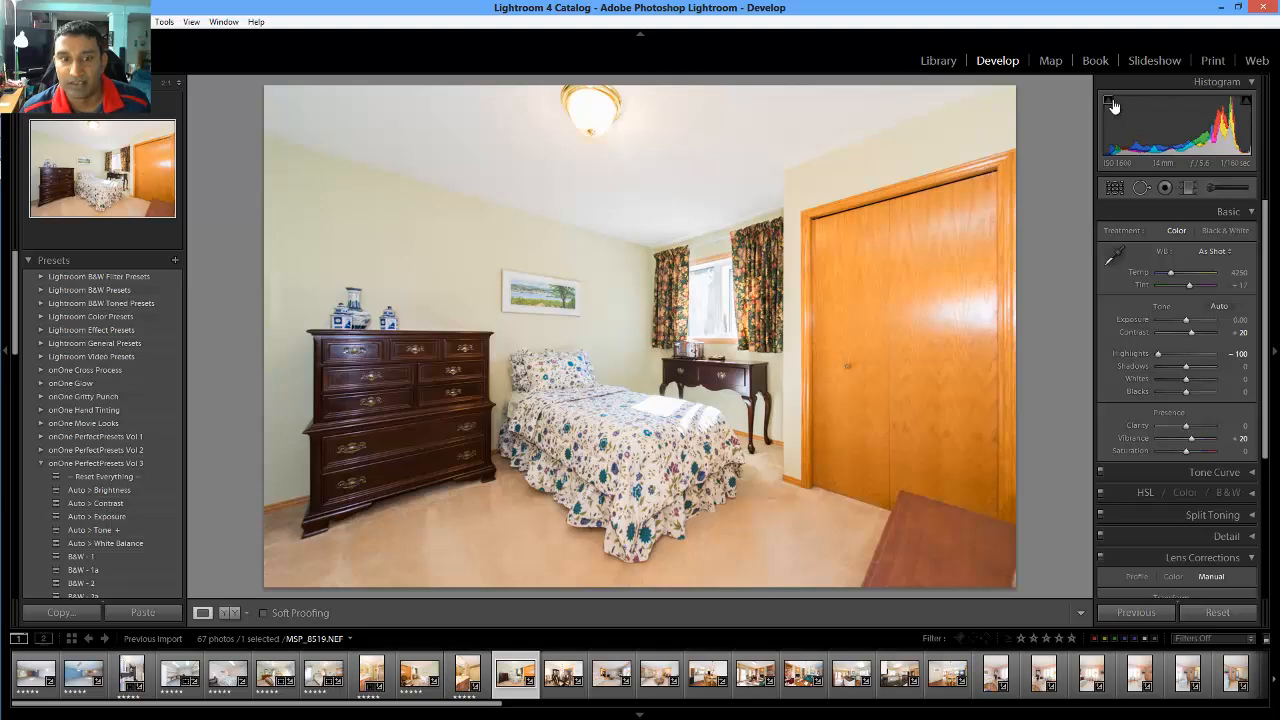
pyautogui.scroll(-3, 1106, 496)
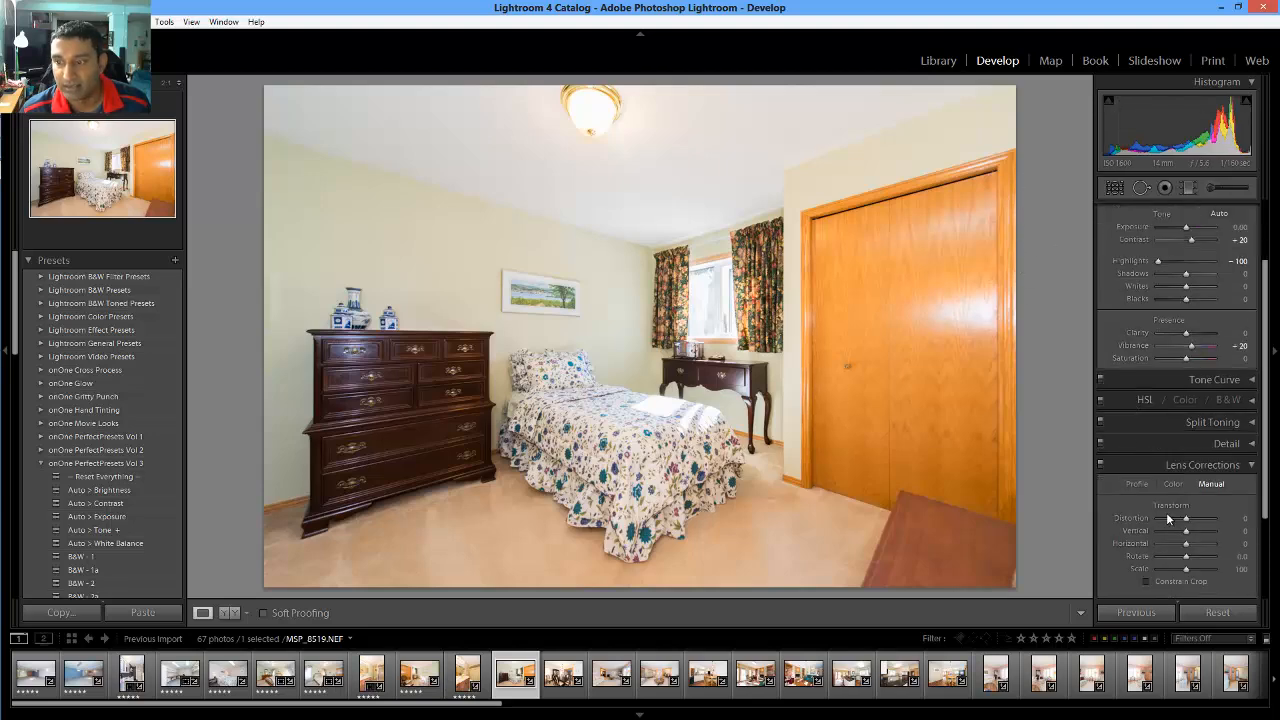
pyautogui.click(1172, 585)
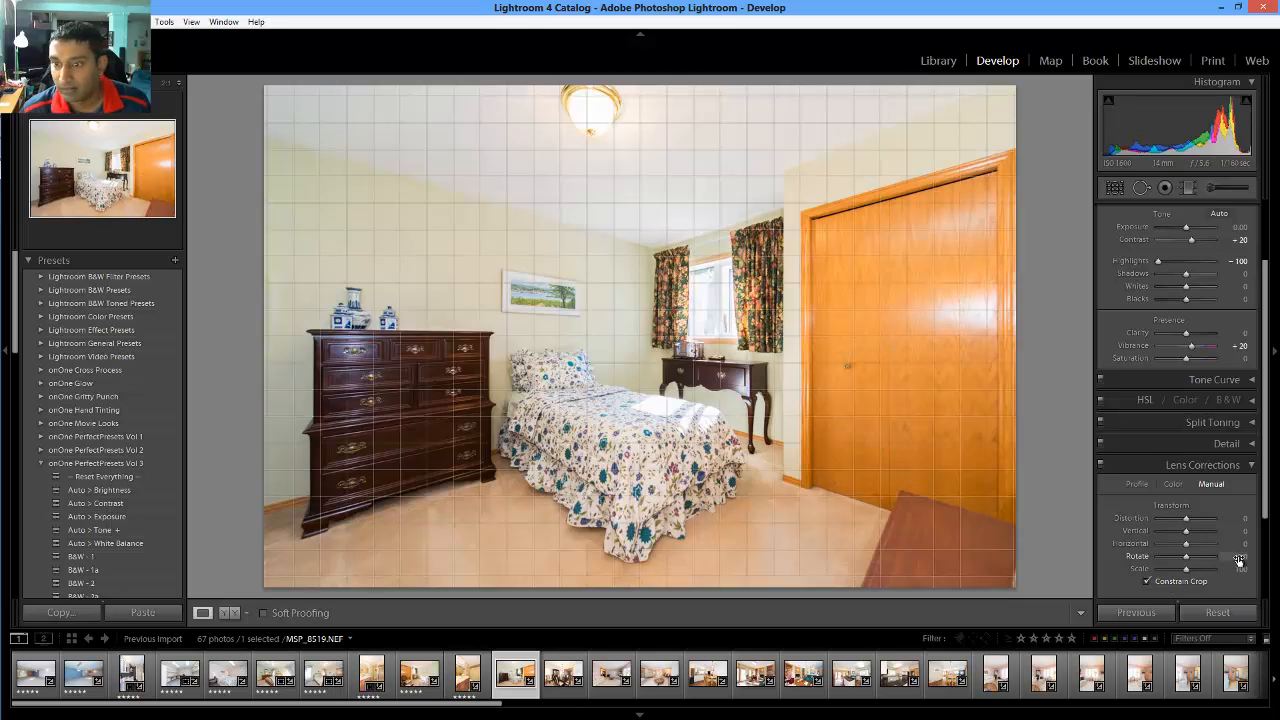
pyautogui.press('5')
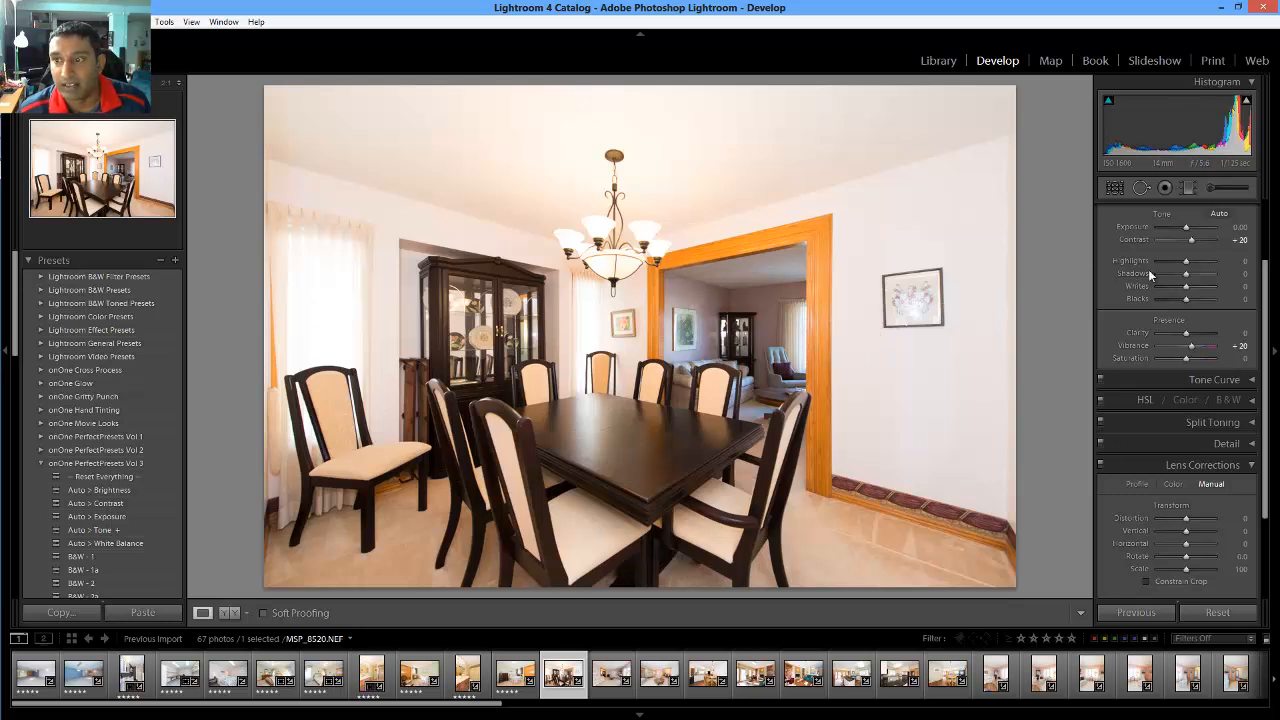
# Bring the dining room Highlights down to -100 and settle Shadows at +33
pyautogui.moveTo(1110, 264); pyautogui.dragTo(1075, 285)
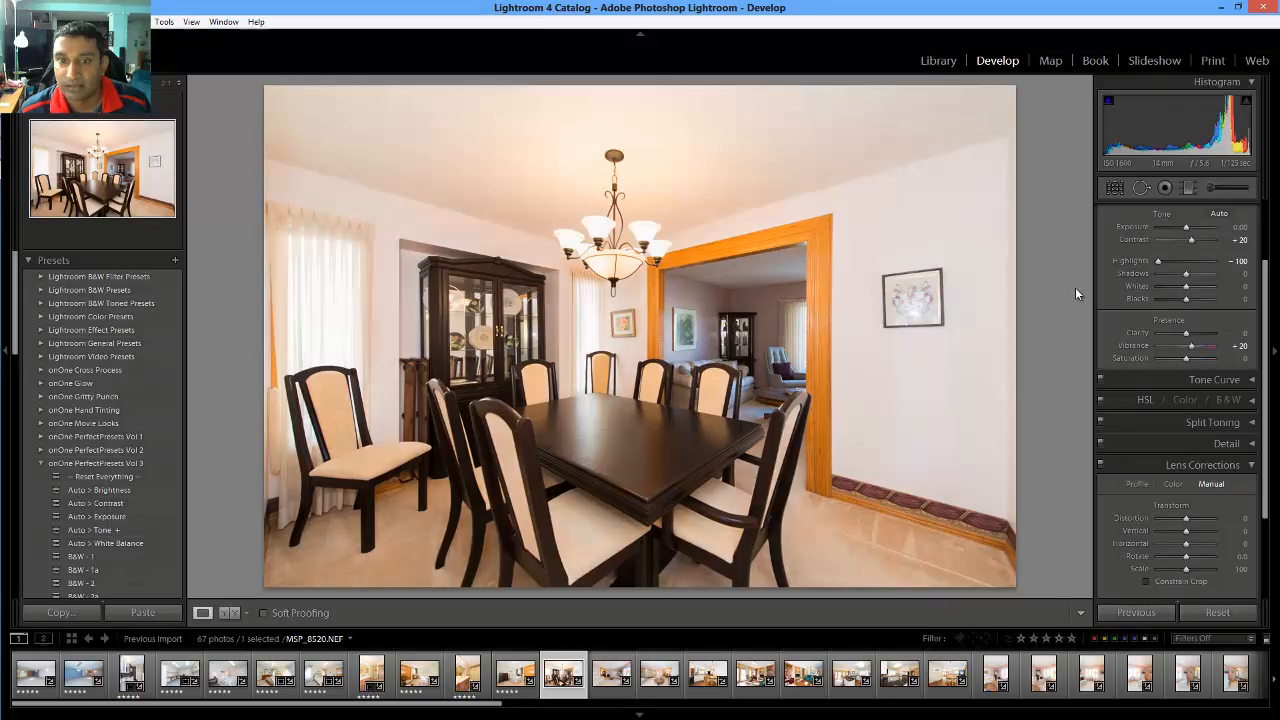
pyautogui.click(1171, 264)
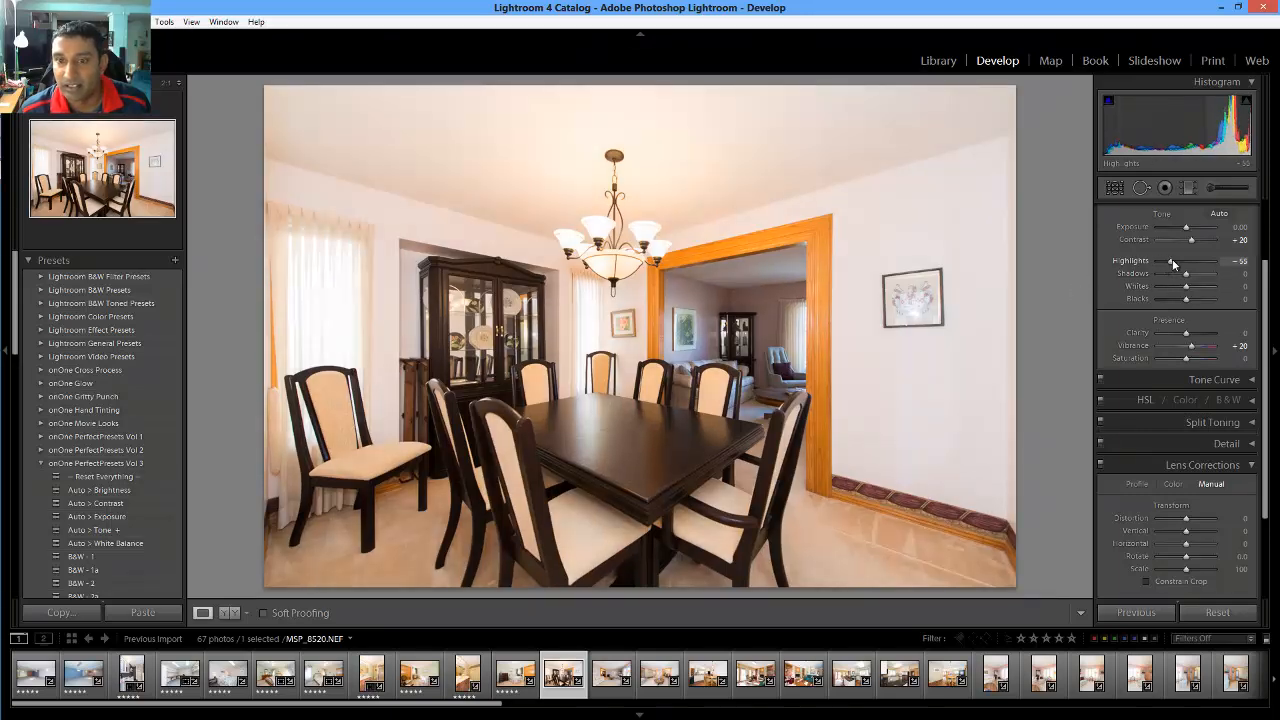
pyautogui.moveTo(1187, 274)
pyautogui.mouseDown()
pyautogui.moveTo(1197, 277)
pyautogui.moveTo(1150, 258)
pyautogui.moveTo(1203, 278)
pyautogui.mouseUp()
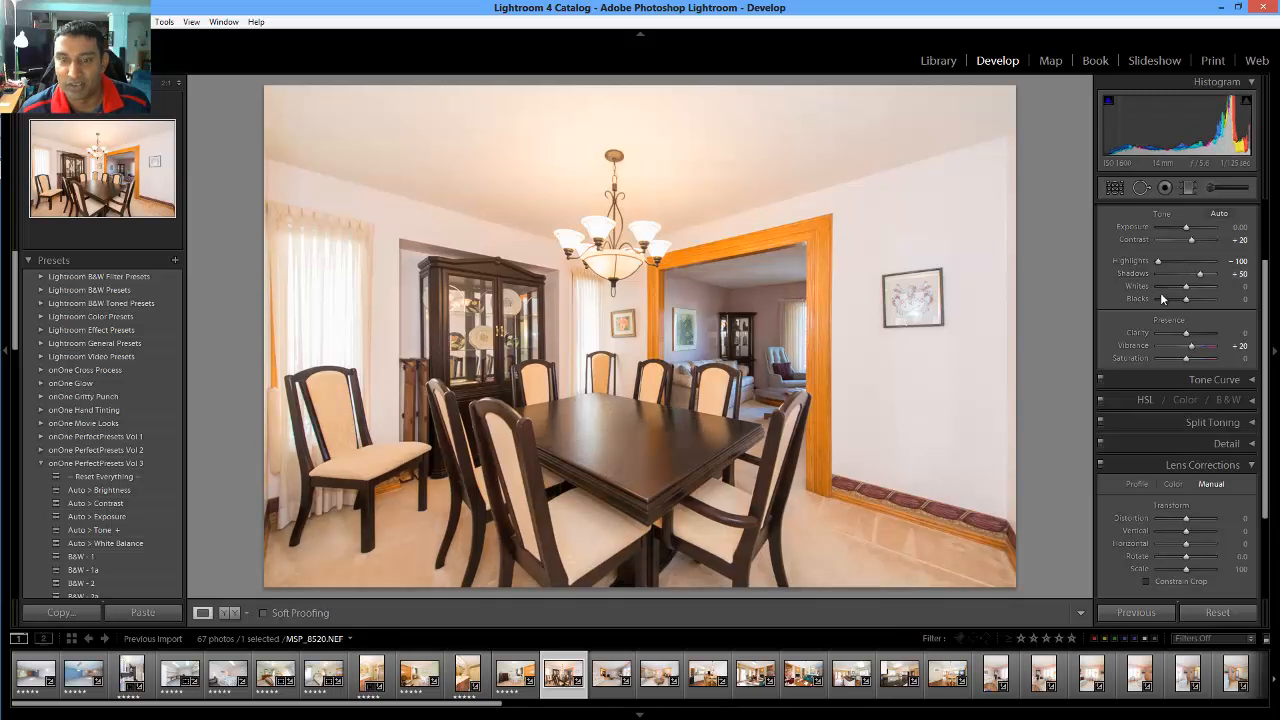
pyautogui.moveTo(1197, 278); pyautogui.dragTo(1195, 278)
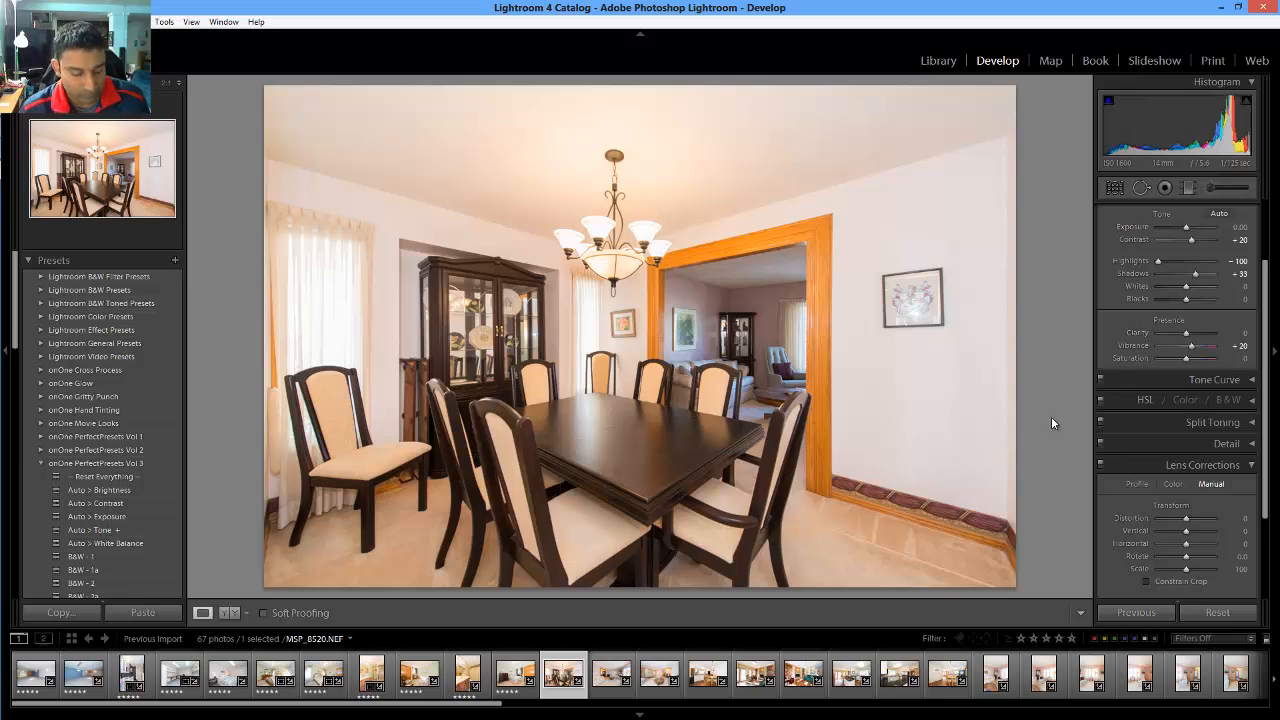
# Give the dining room photo 5 stars and open living room photo MSP_8521 from the filmstrip
pyautogui.press('5')
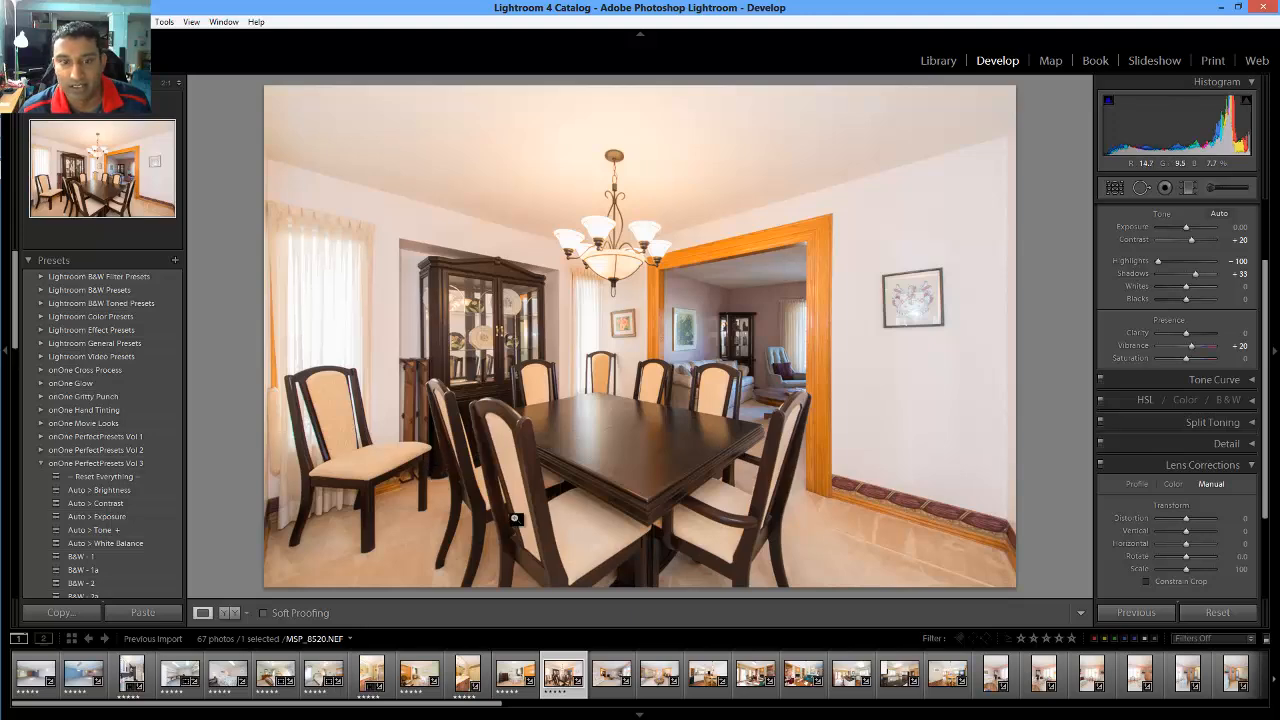
pyautogui.click(611, 674)
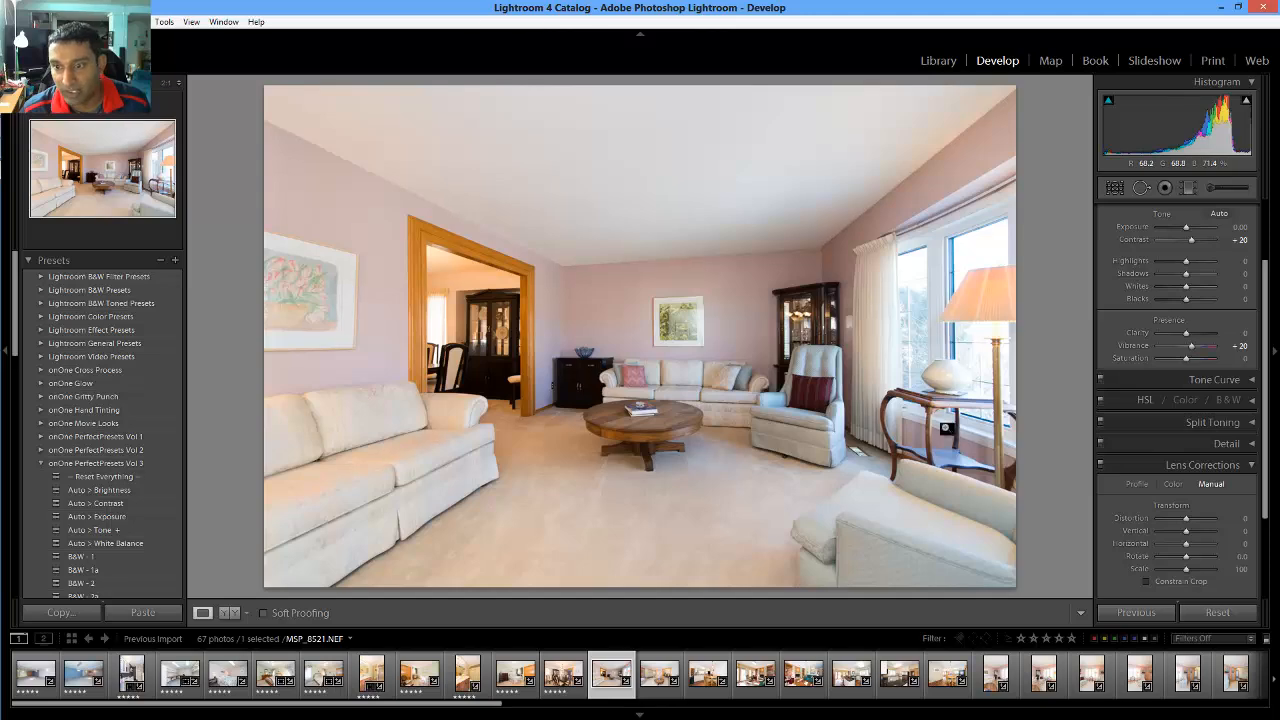
# Check the Lens Corrections Rotate value, leaving it unchanged
pyautogui.scroll(-2, 1176, 450)
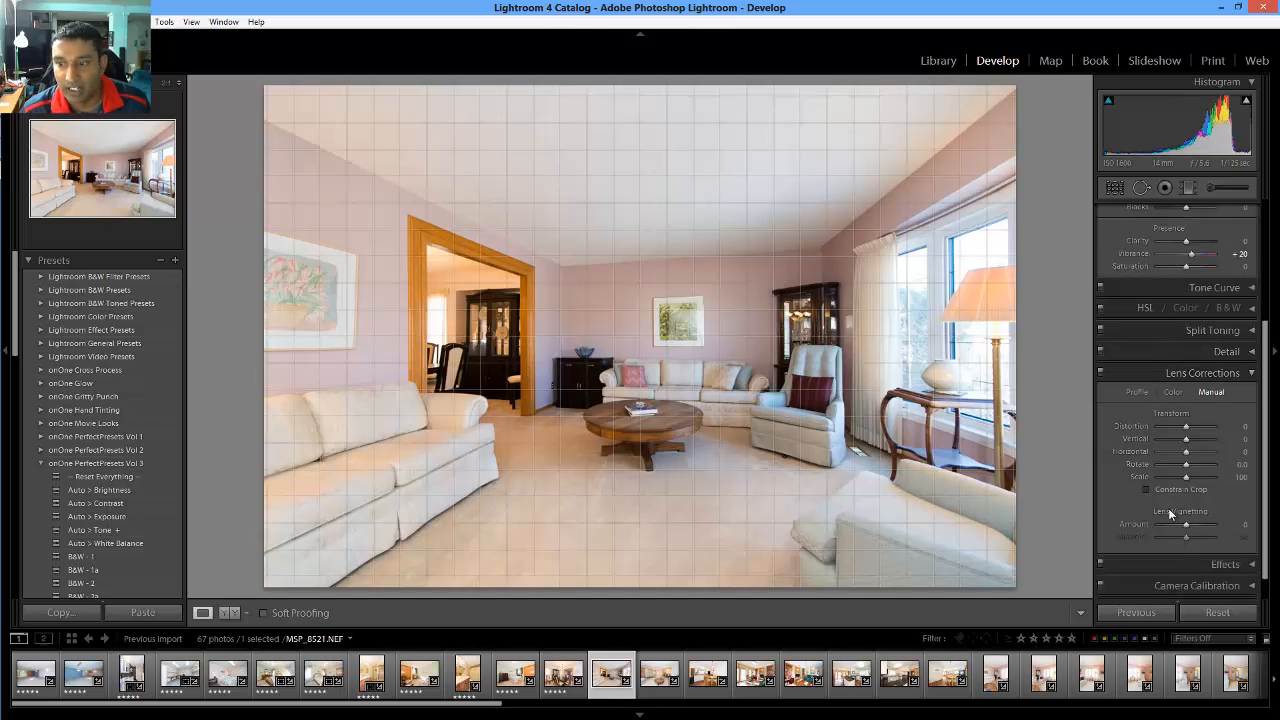
pyautogui.click(1245, 466)
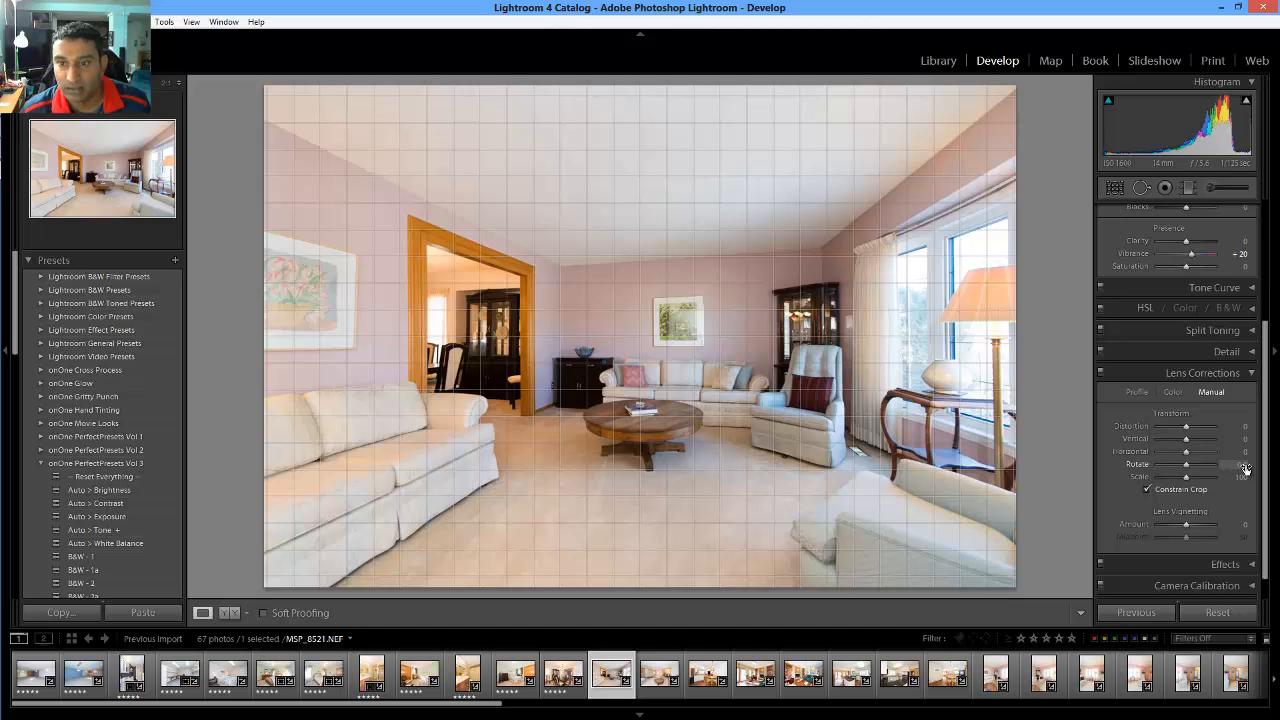
pyautogui.press('Return')
# Pull the living room Highlights down, ease them back slightly, and show highlight clipping
pyautogui.scroll(3, 1166, 395)
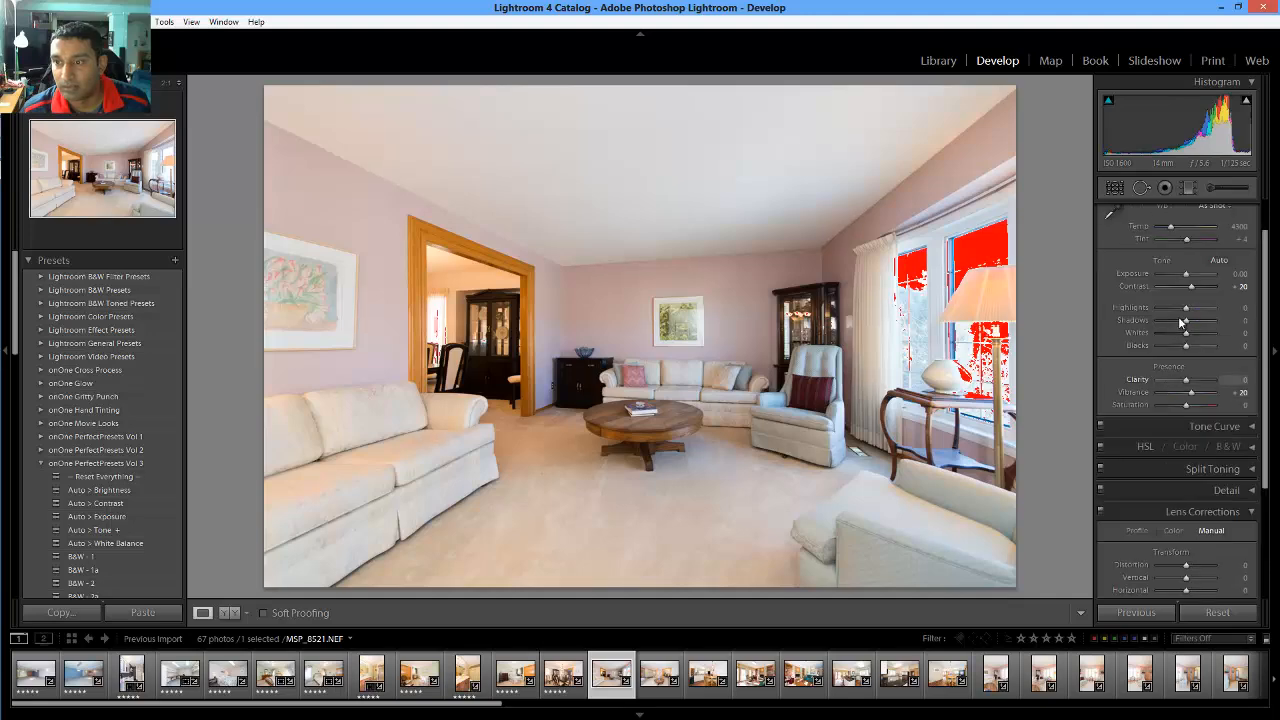
pyautogui.moveTo(1186, 307); pyautogui.dragTo(1160, 307)
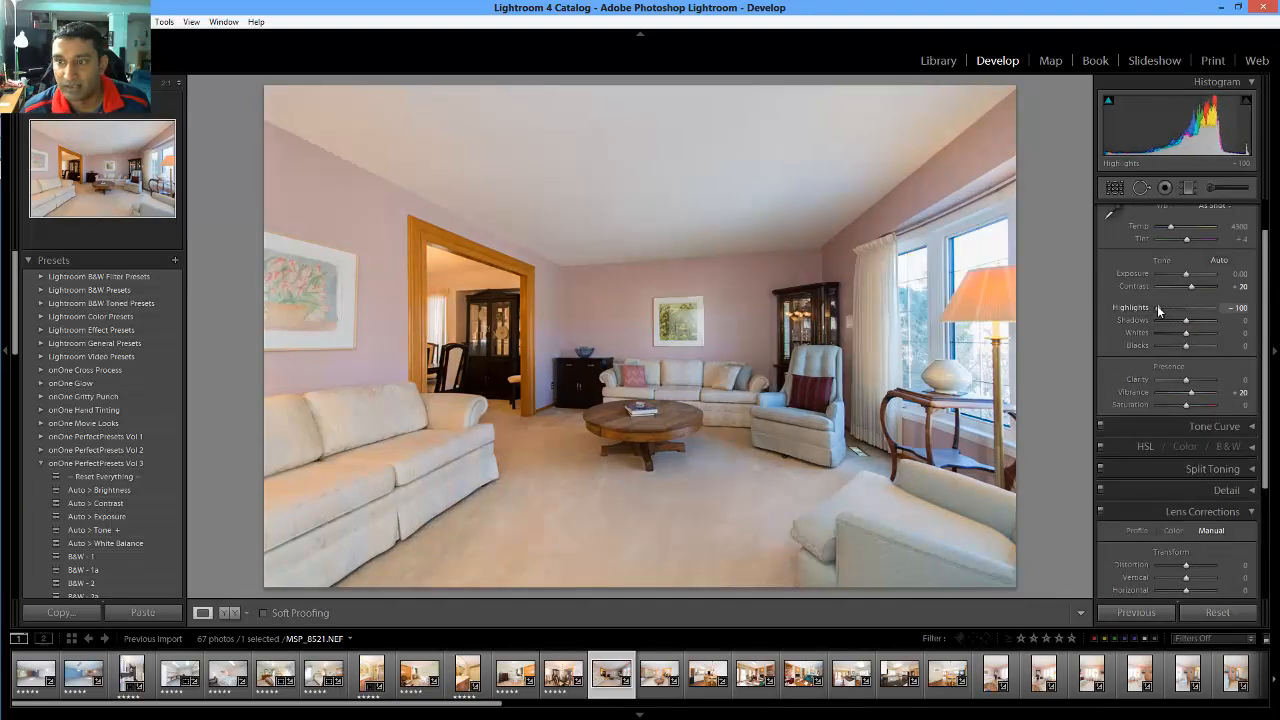
pyautogui.moveTo(1158, 305)
pyautogui.mouseDown()
pyautogui.moveTo(1211, 325)
pyautogui.moveTo(1164, 307)
pyautogui.mouseUp()
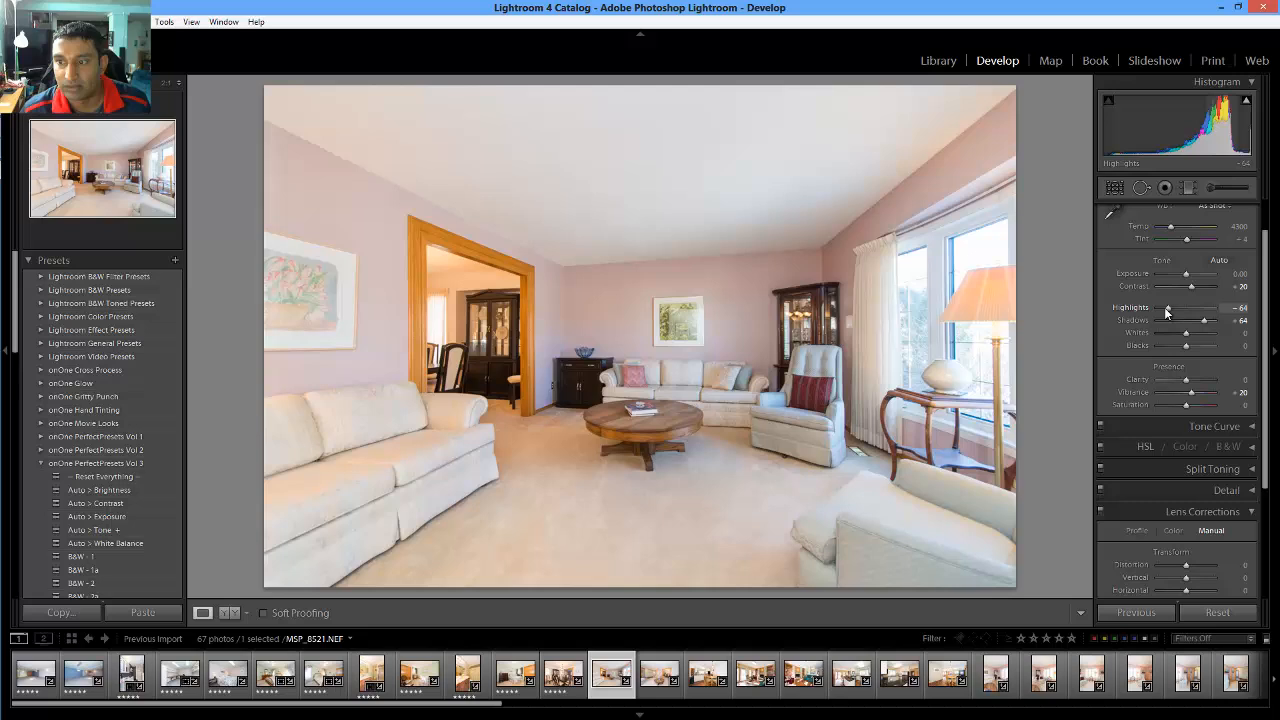
pyautogui.click(1246, 102)
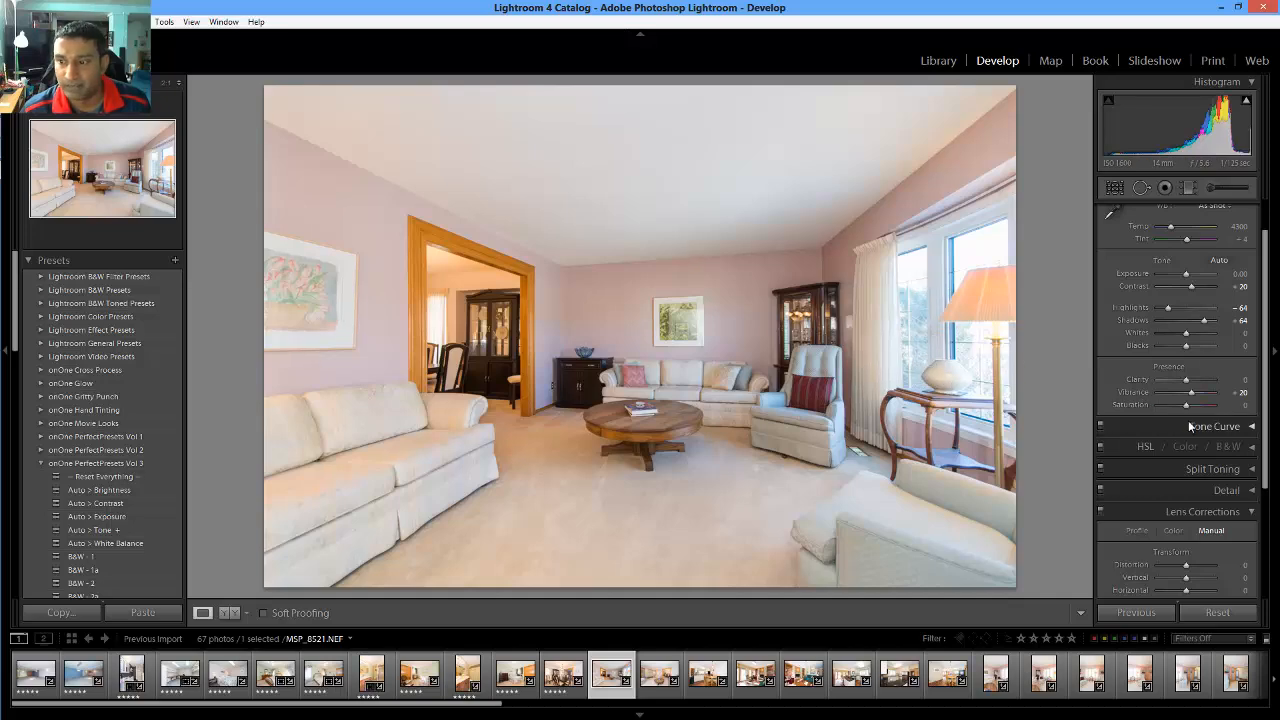
# Straighten the photo with a Rotate of +0.3 and rate it 5 stars
pyautogui.scroll(-3, 1192, 430)
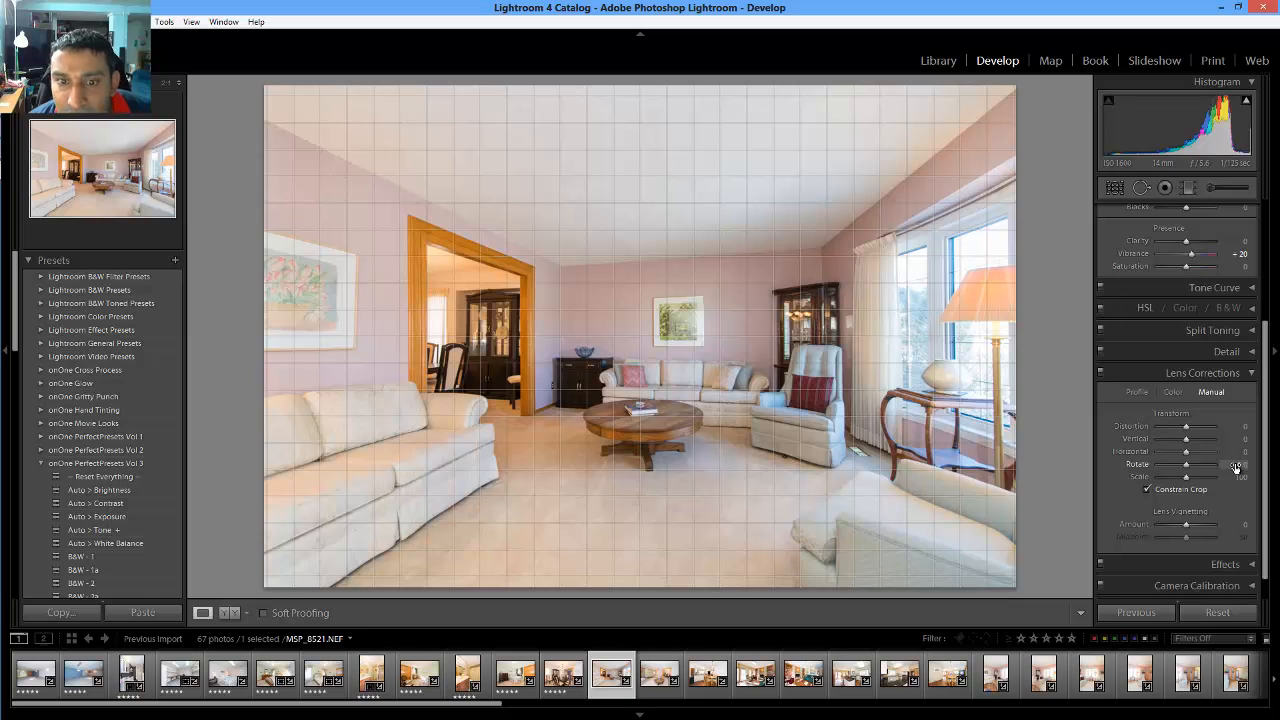
pyautogui.click(1235, 463)
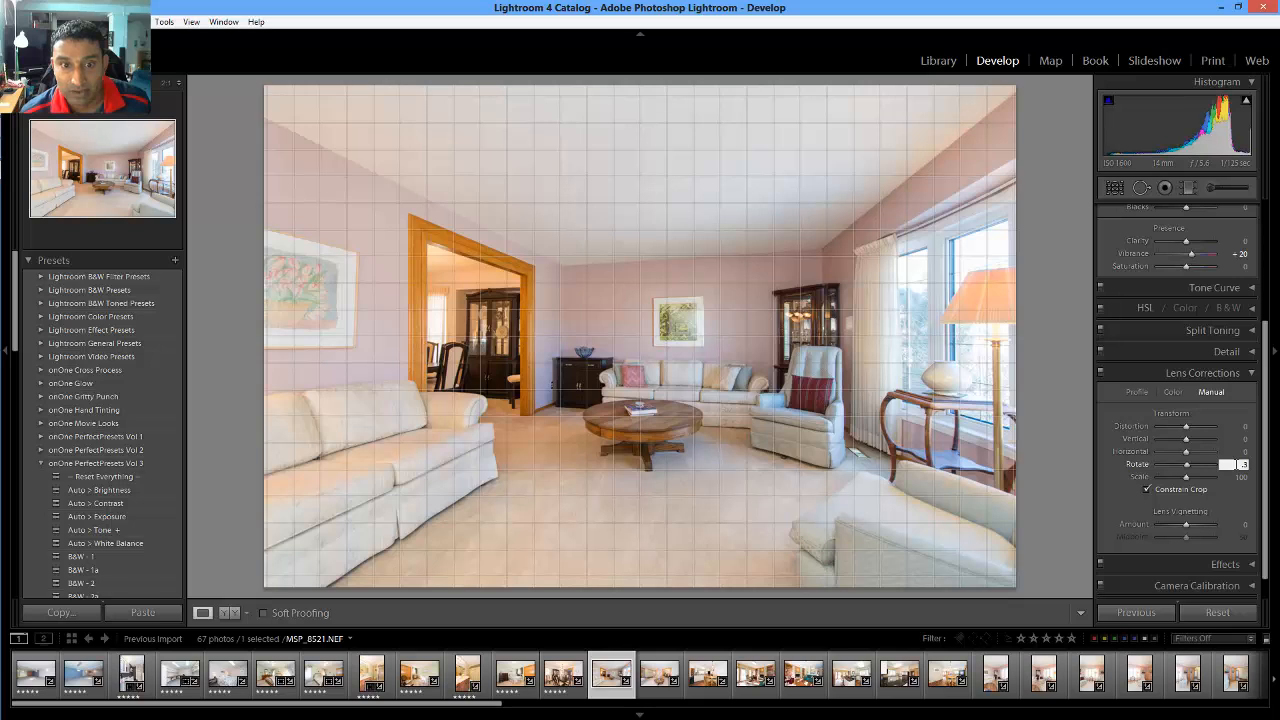
pyautogui.press('Return')
pyautogui.click(1238, 465)
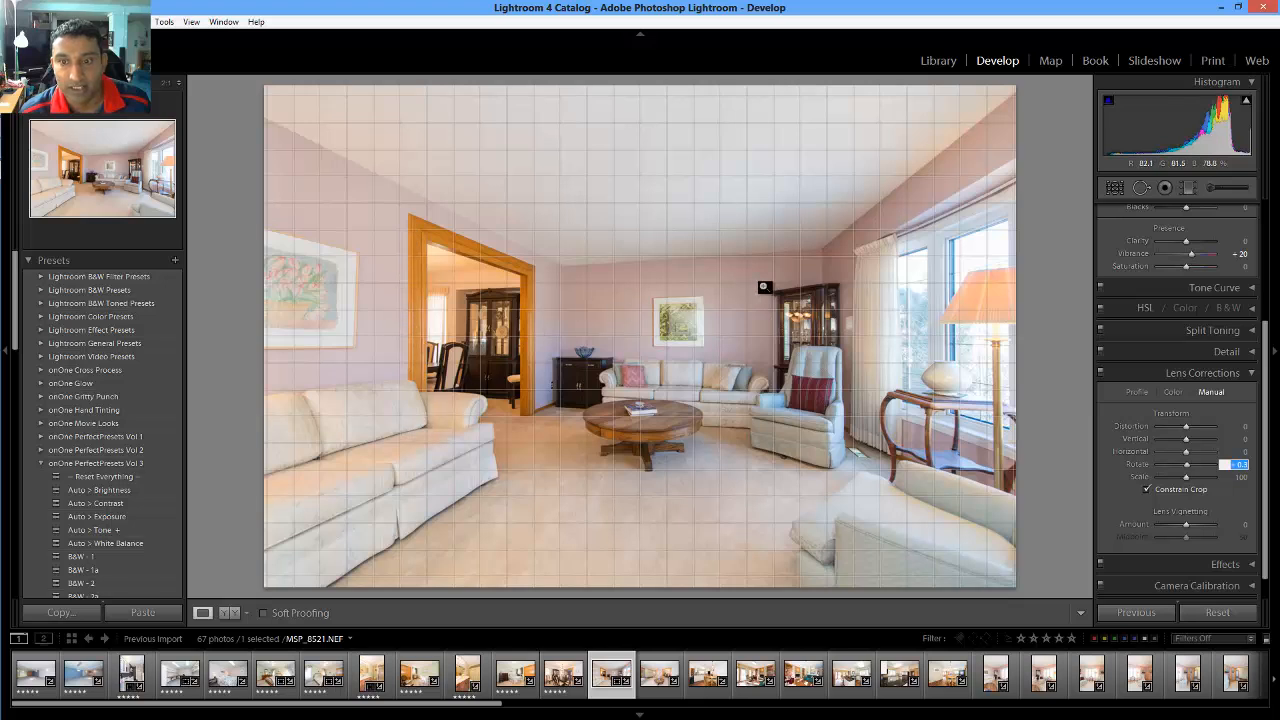
pyautogui.click(1125, 474)
pyautogui.press('5')
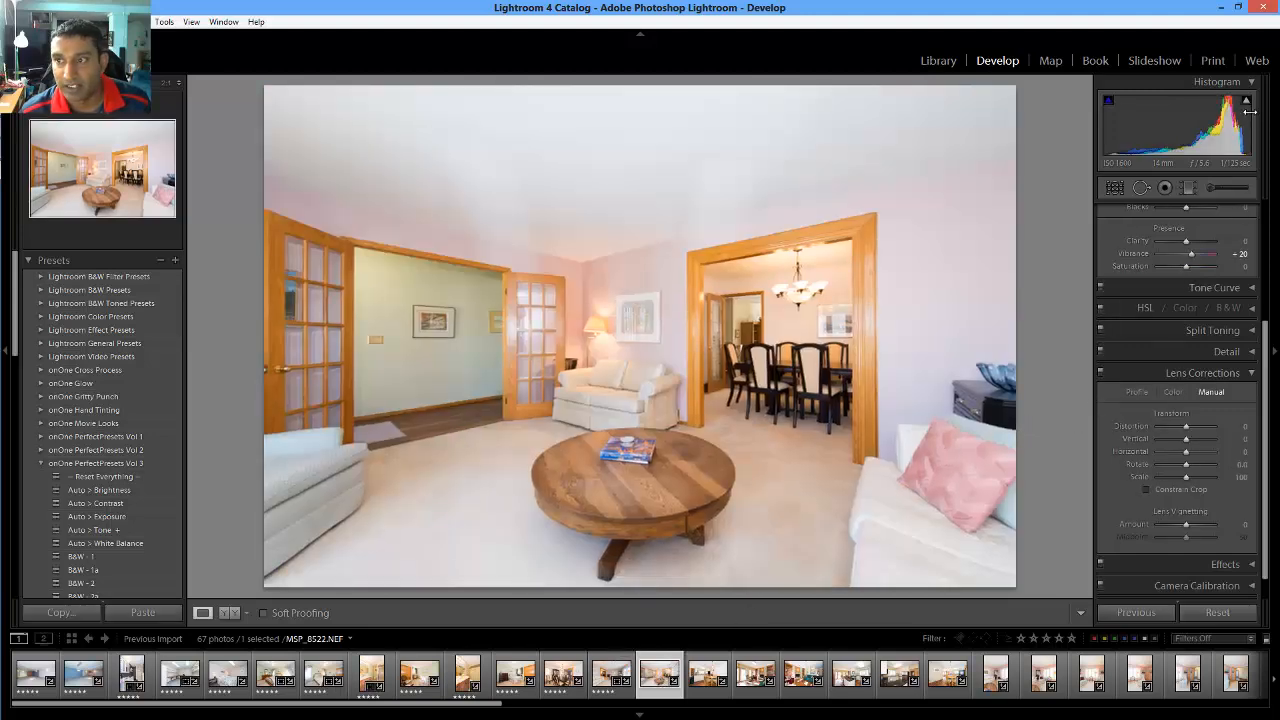
# Lower the French-door room photo's Highlights and rate it 5 stars
pyautogui.click(1239, 461)
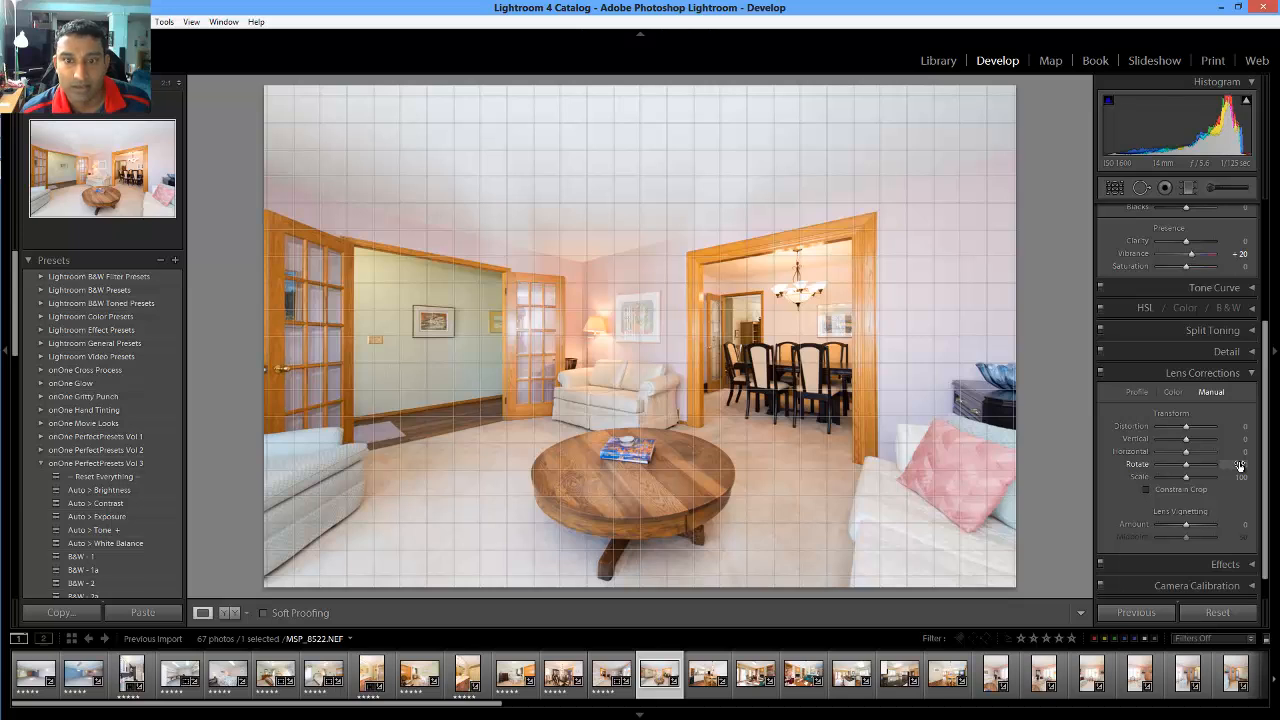
pyautogui.scroll(3, 1192, 313)
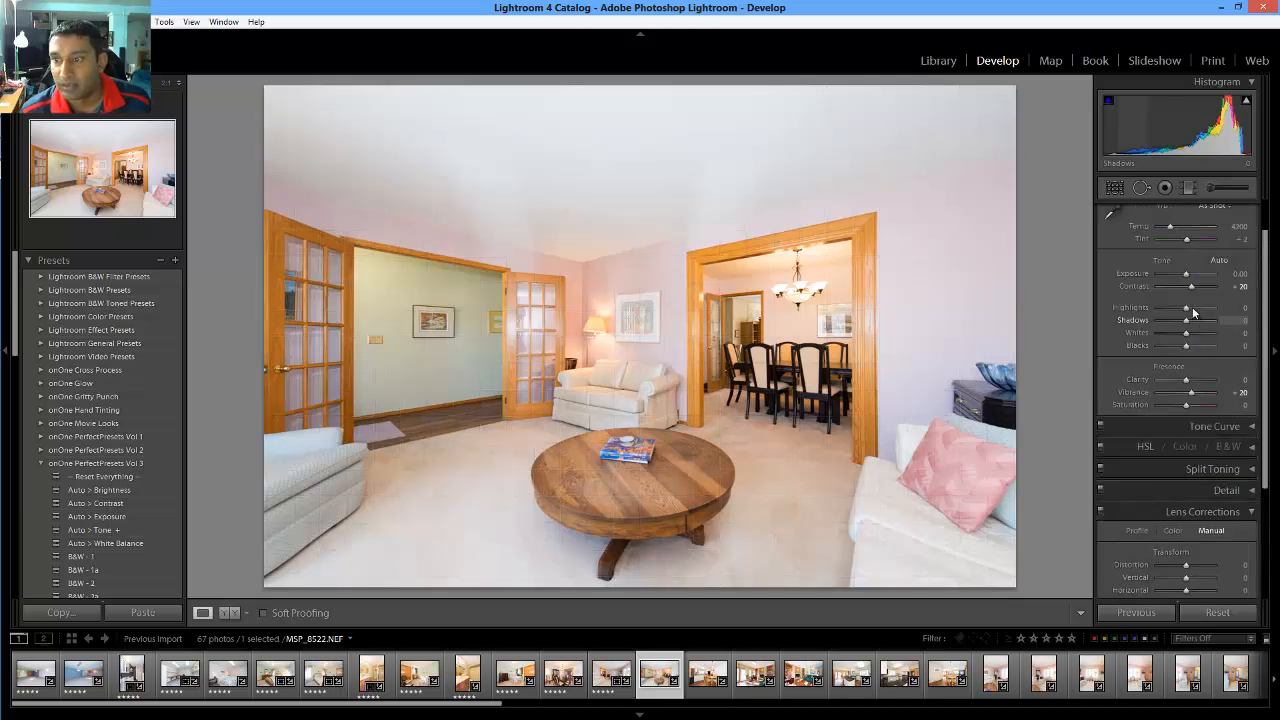
pyautogui.moveTo(1190, 308); pyautogui.dragTo(1162, 304)
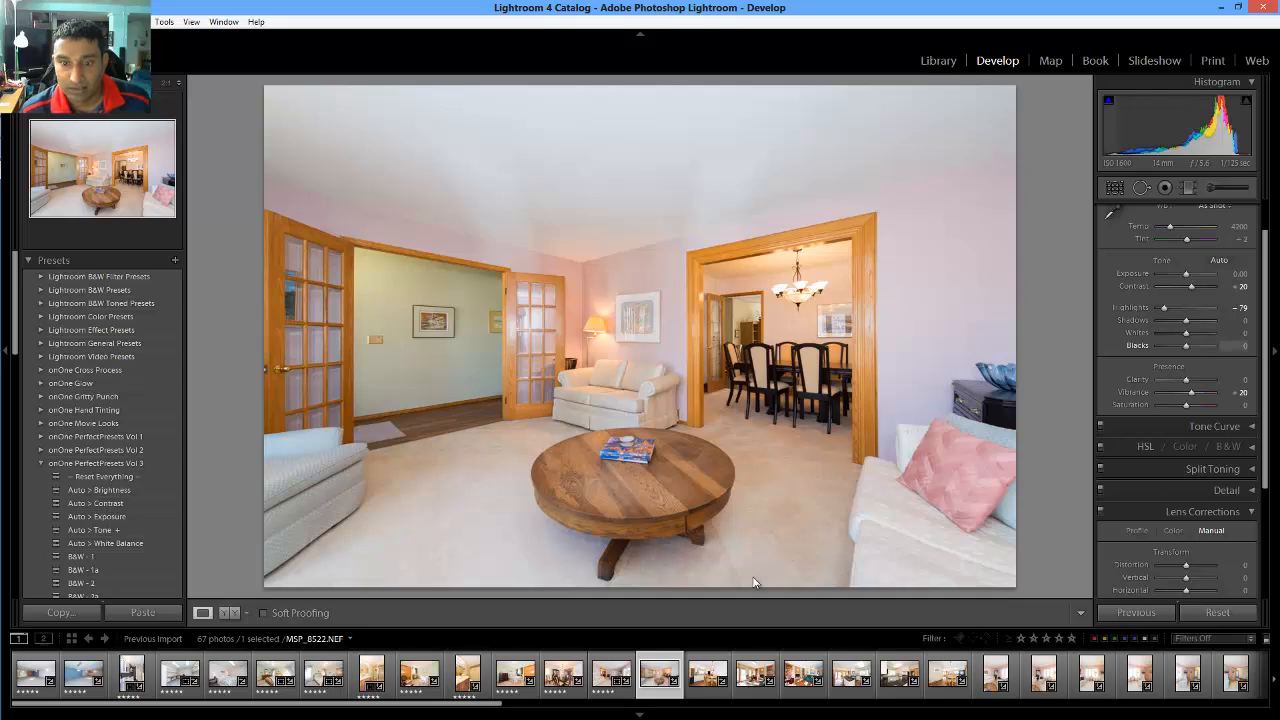
pyautogui.press('5')
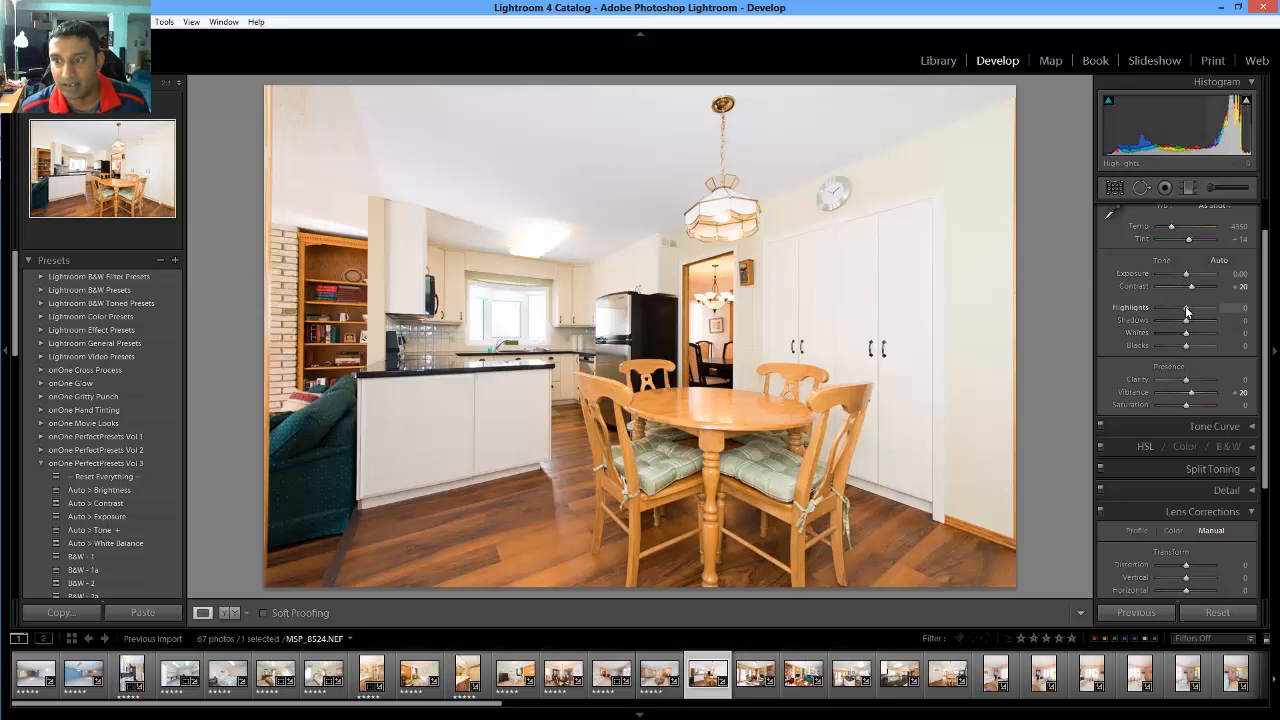
# Set the kitchen photo's Highlights to -69 and Rotate to -0.3, then rate it 5 stars
pyautogui.moveTo(1175, 309); pyautogui.dragTo(1166, 306)
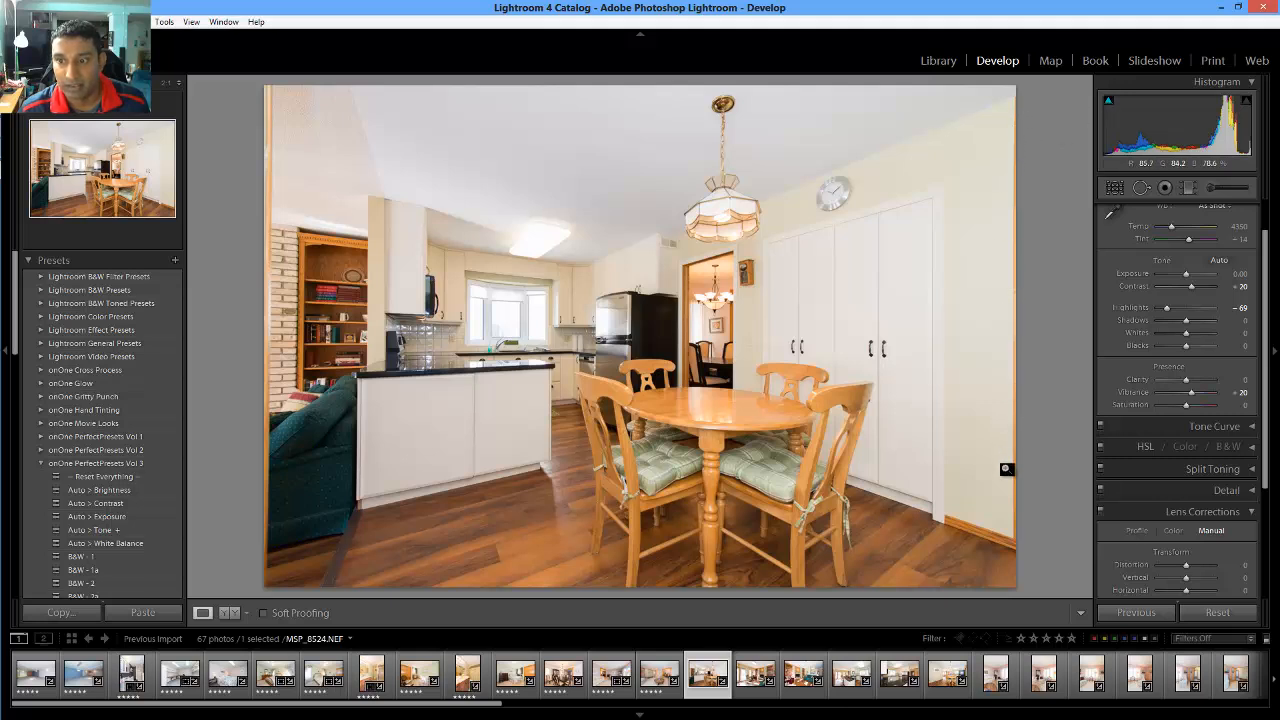
pyautogui.scroll(-2, 1123, 545)
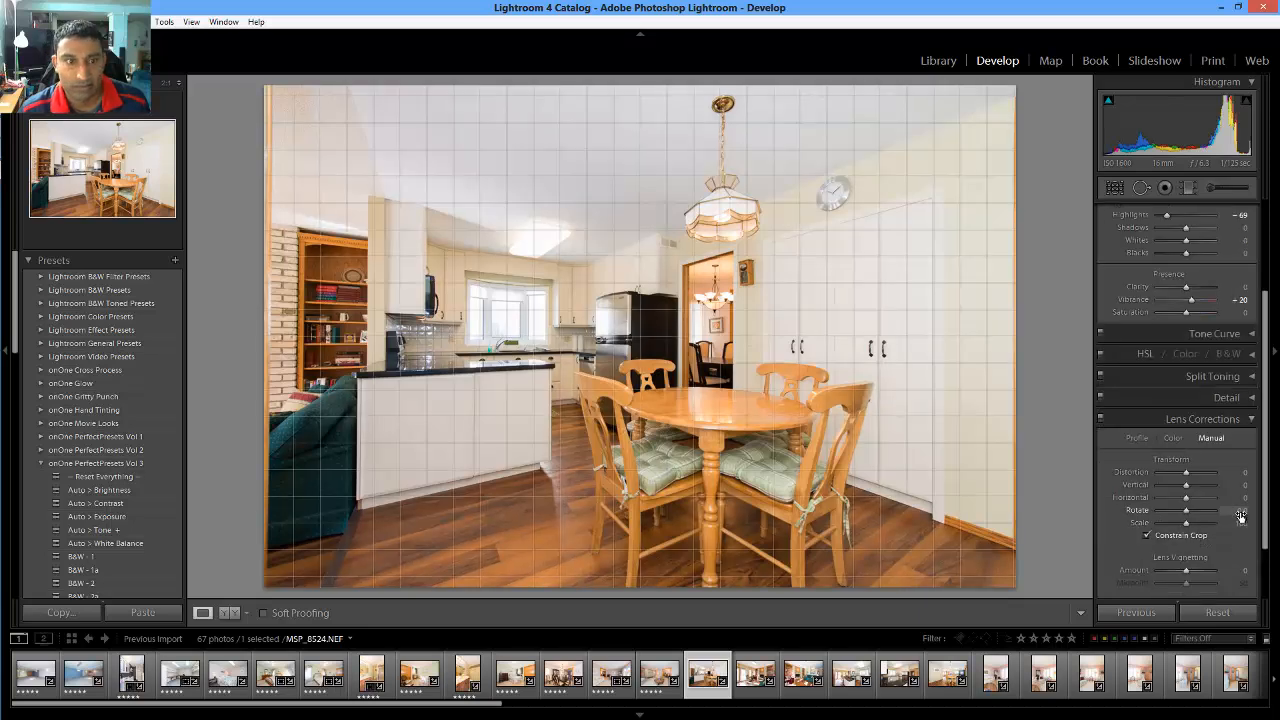
pyautogui.click(1241, 512)
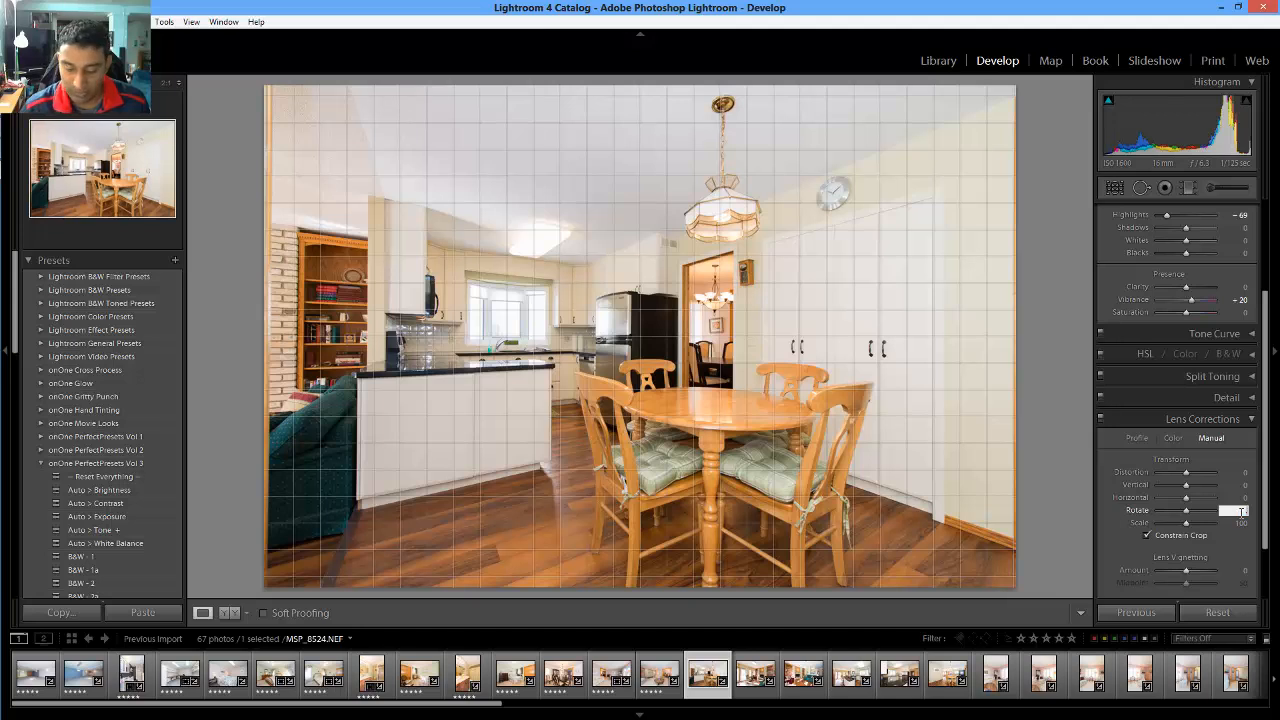
pyautogui.press('Down')
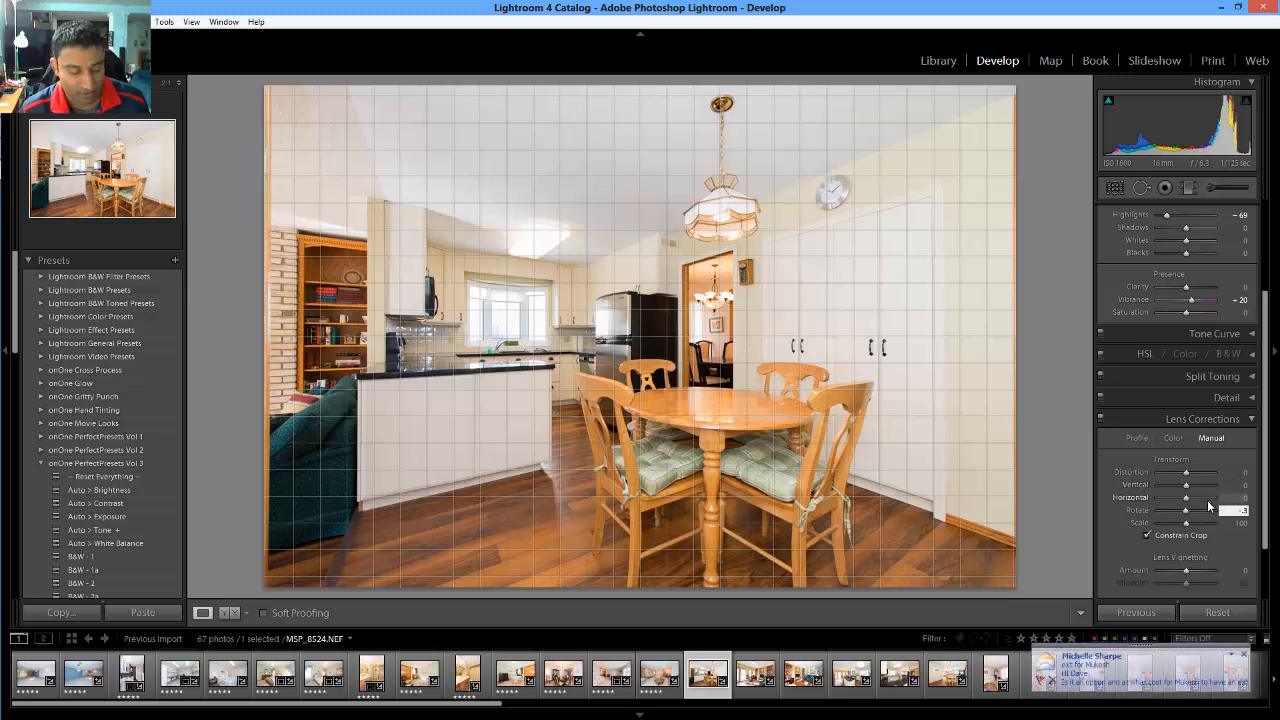
pyautogui.write('5')
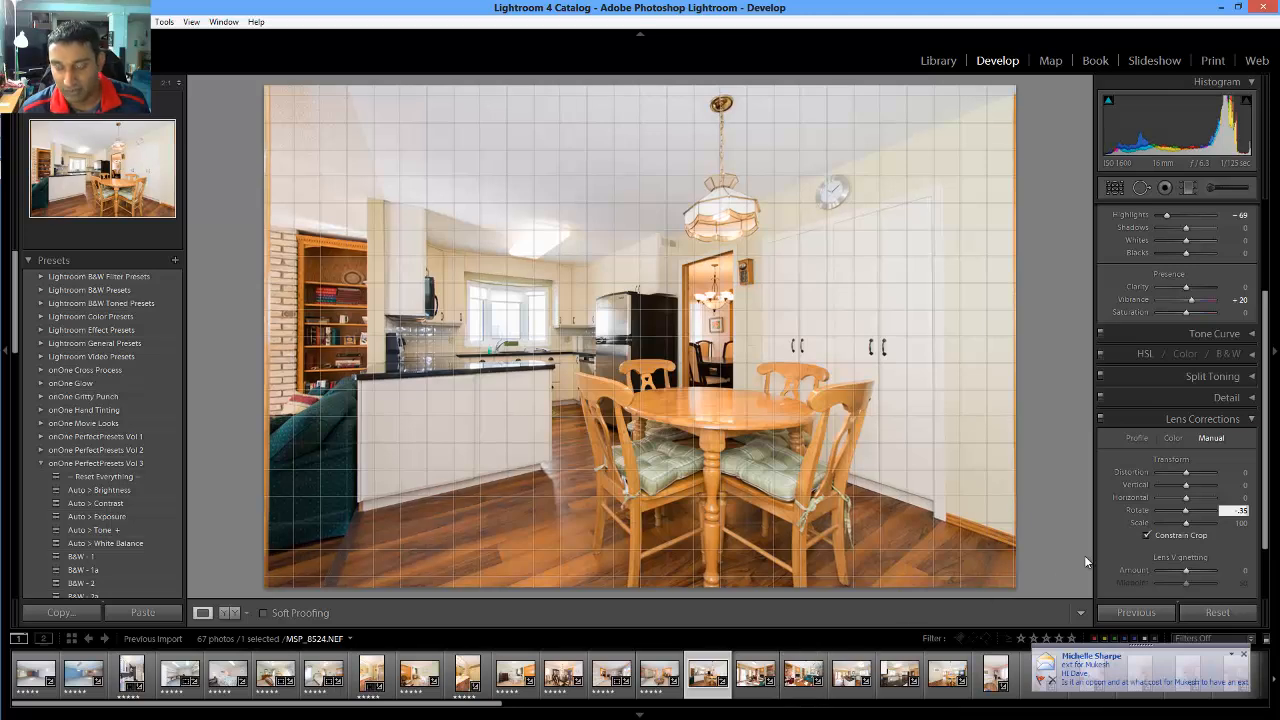
pyautogui.press('BackSpace')
pyautogui.press('Return')
pyautogui.press('5')
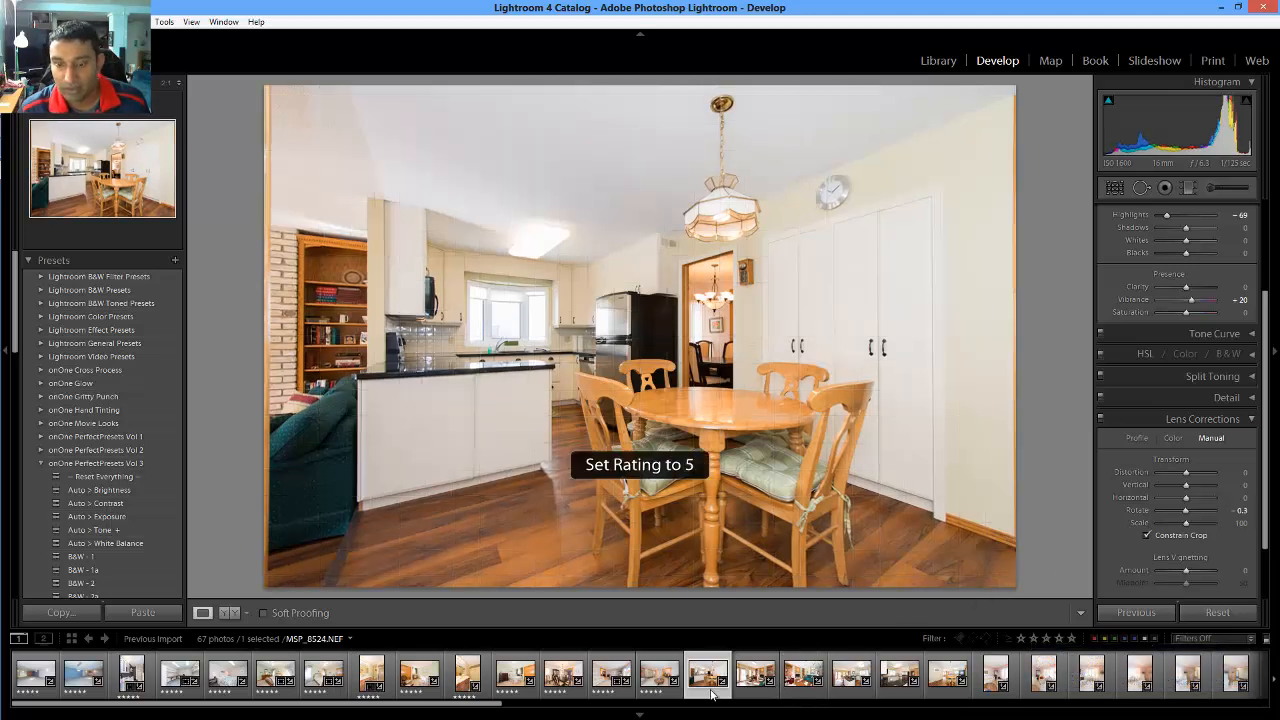
pyautogui.press('Right')
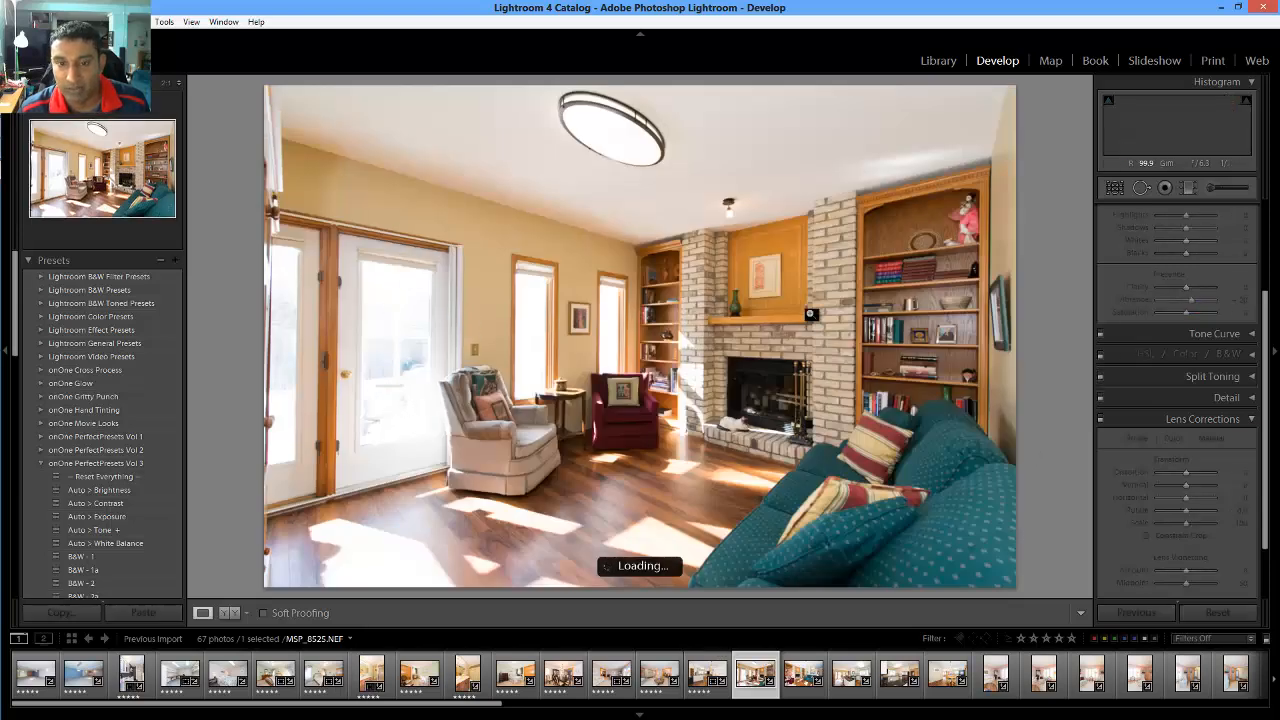
# Recover the fireplace photo's Highlights to -100 and set Rotate to -0.3
pyautogui.scroll(3, 1200, 358)
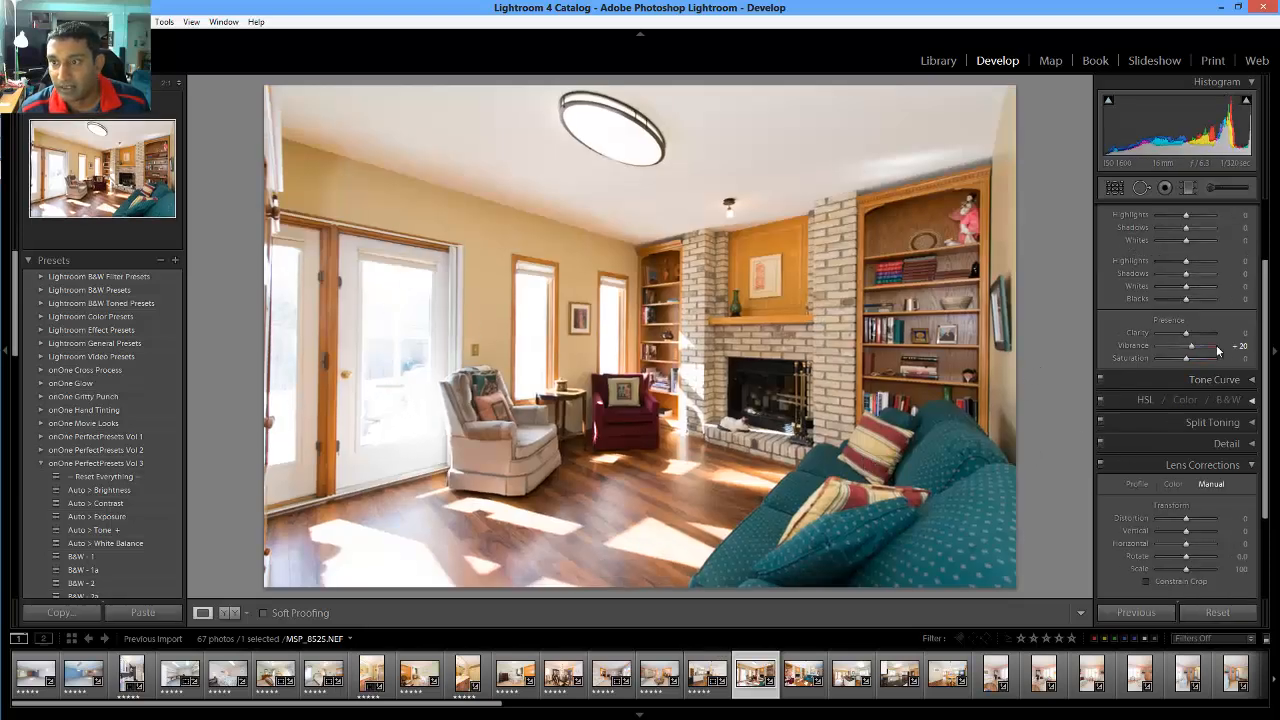
pyautogui.moveTo(1185, 361); pyautogui.dragTo(1108, 366)
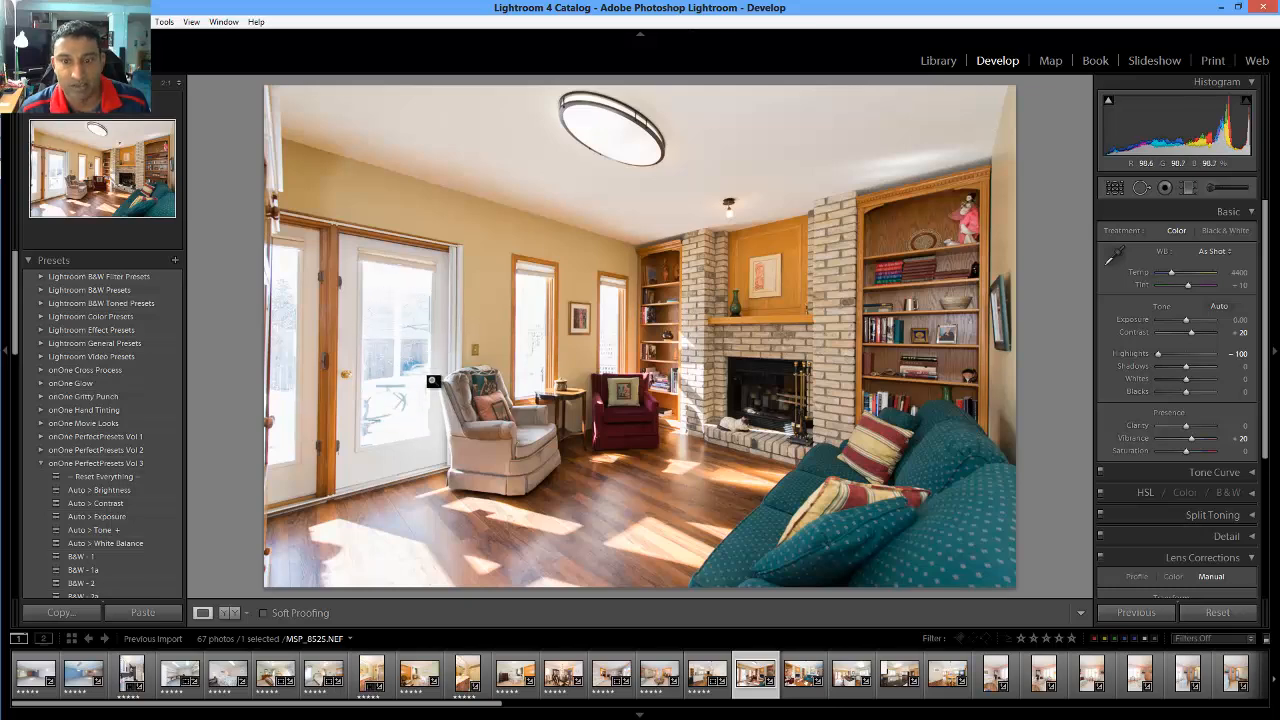
pyautogui.scroll(-3, 1177, 448)
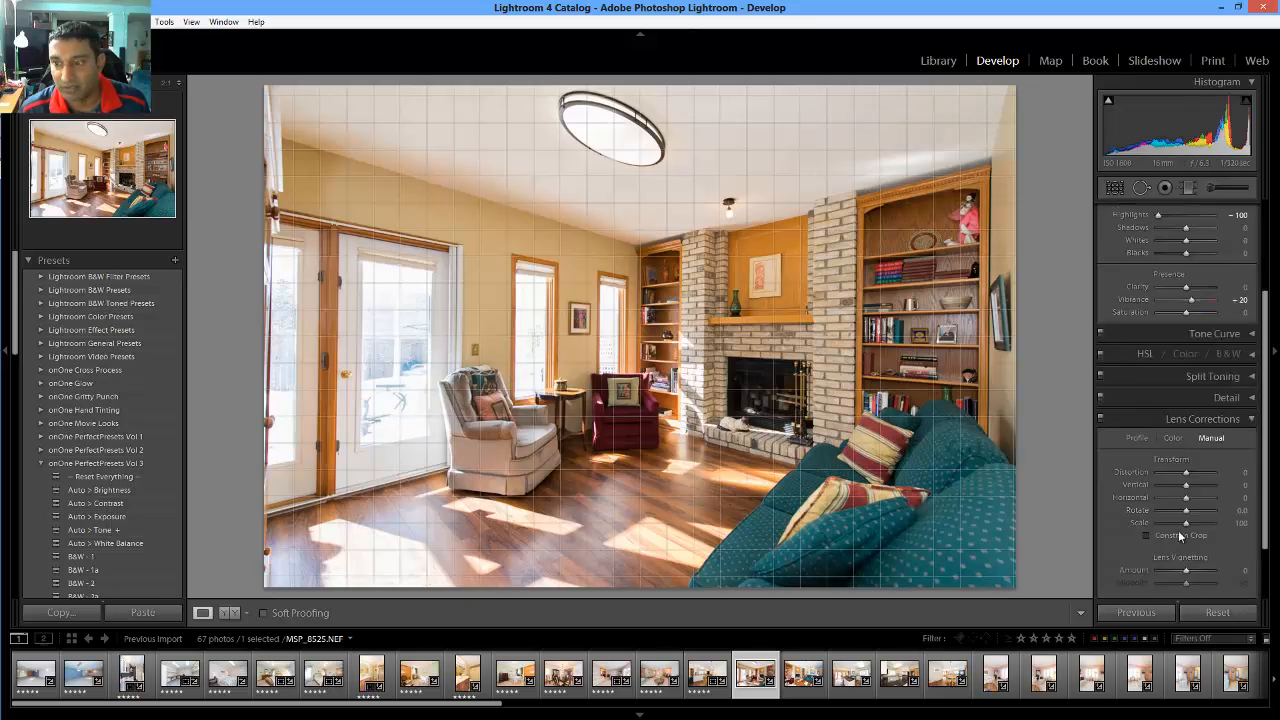
pyautogui.click(1238, 511)
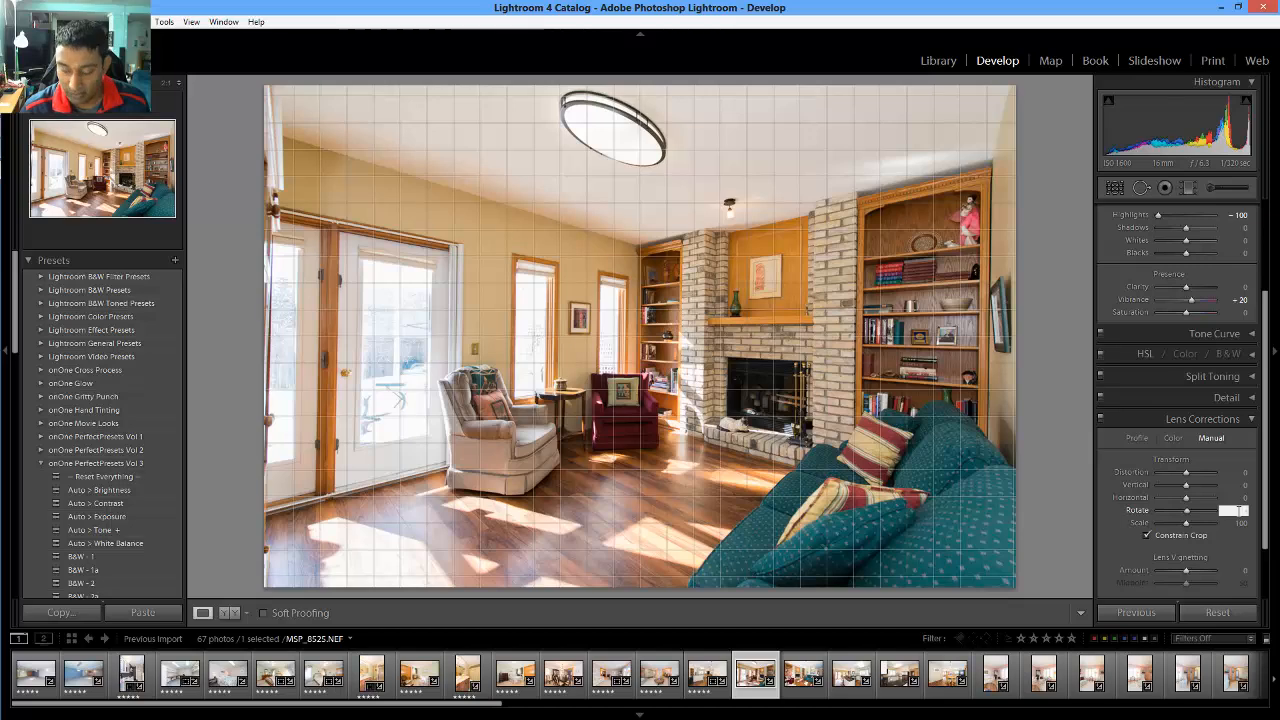
pyautogui.press('Down')
pyautogui.press('Down')
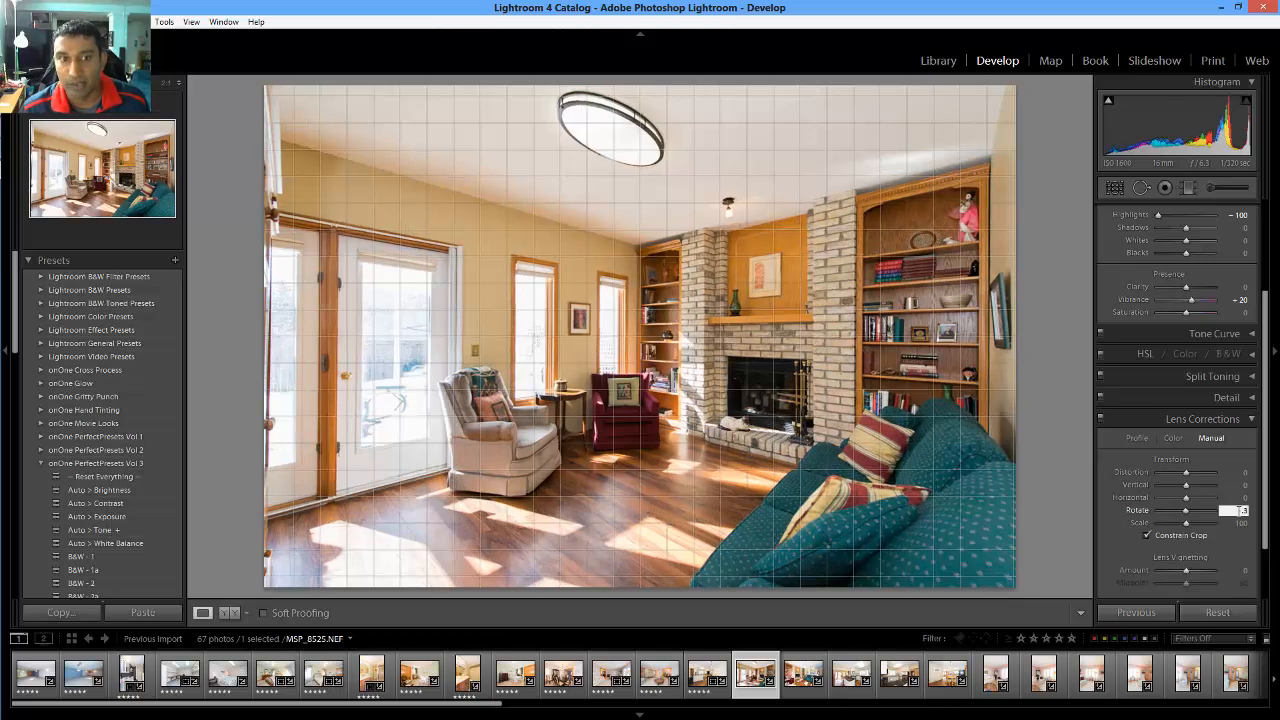
pyautogui.press('Return')
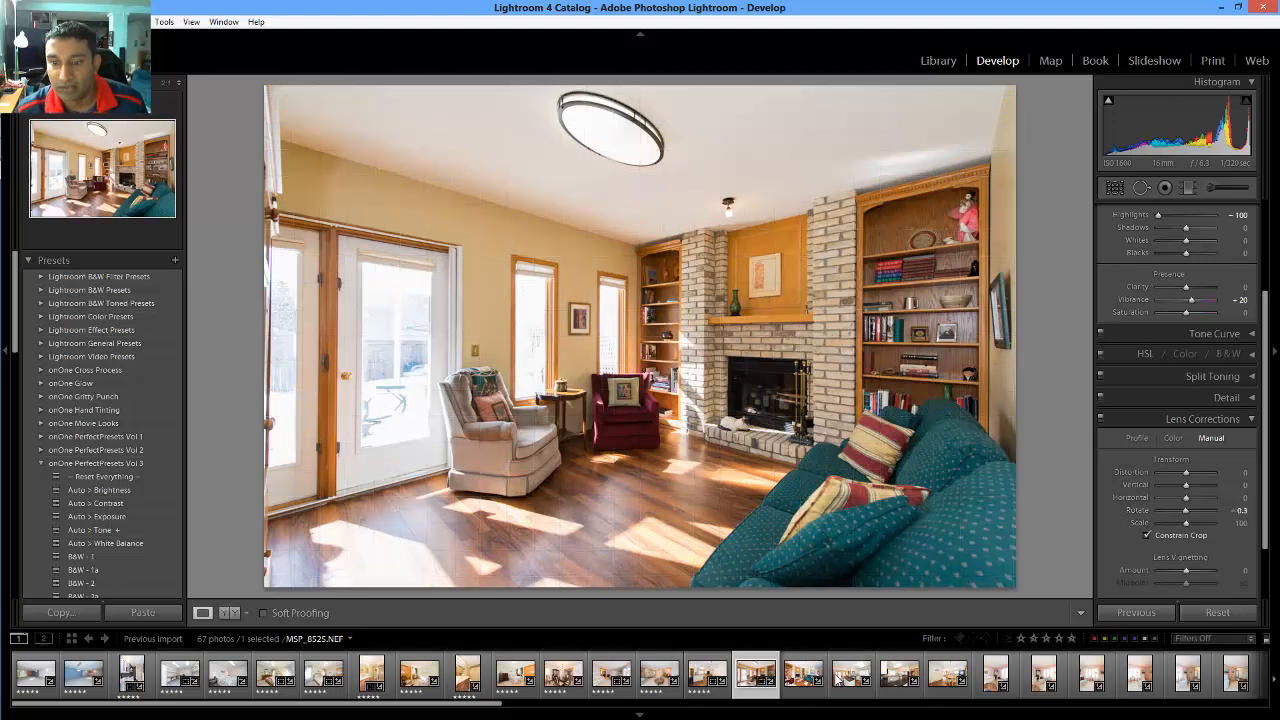
# Rate the fireplace photo 5 stars and open MSP_8527 from the filmstrip
pyautogui.press('5')
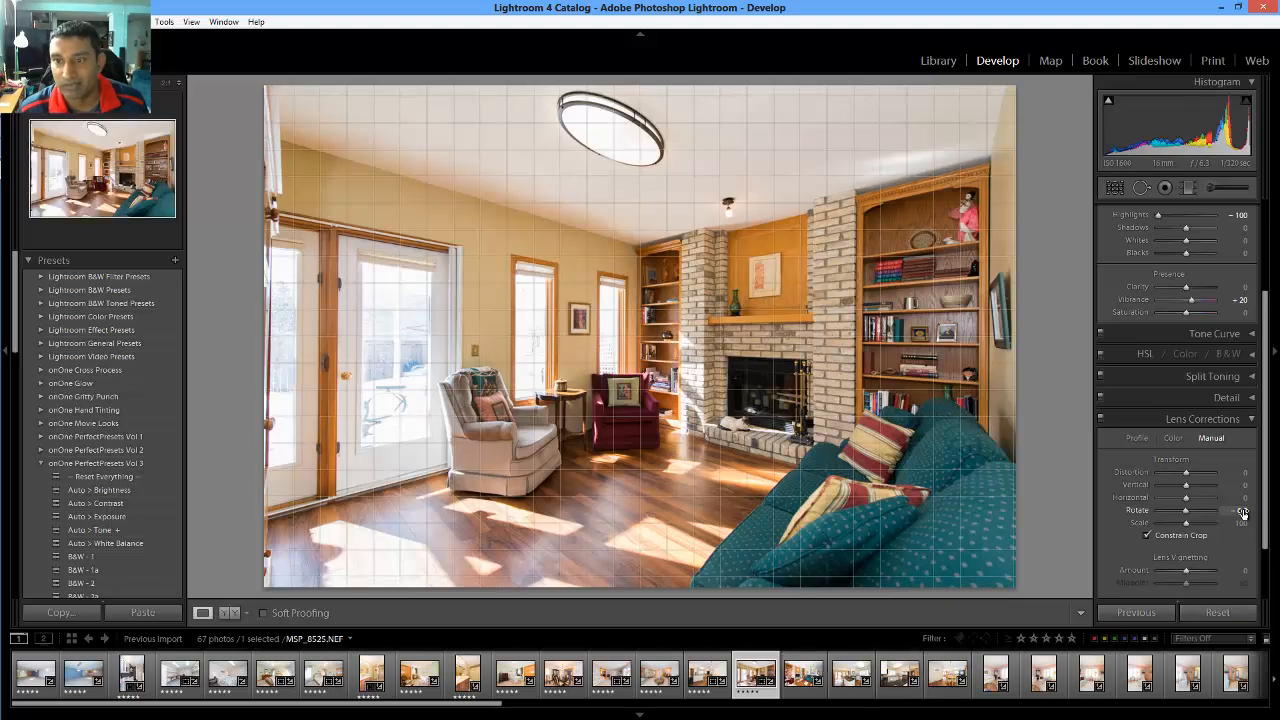
pyautogui.moveTo(1242, 513); pyautogui.dragTo(1240, 513)
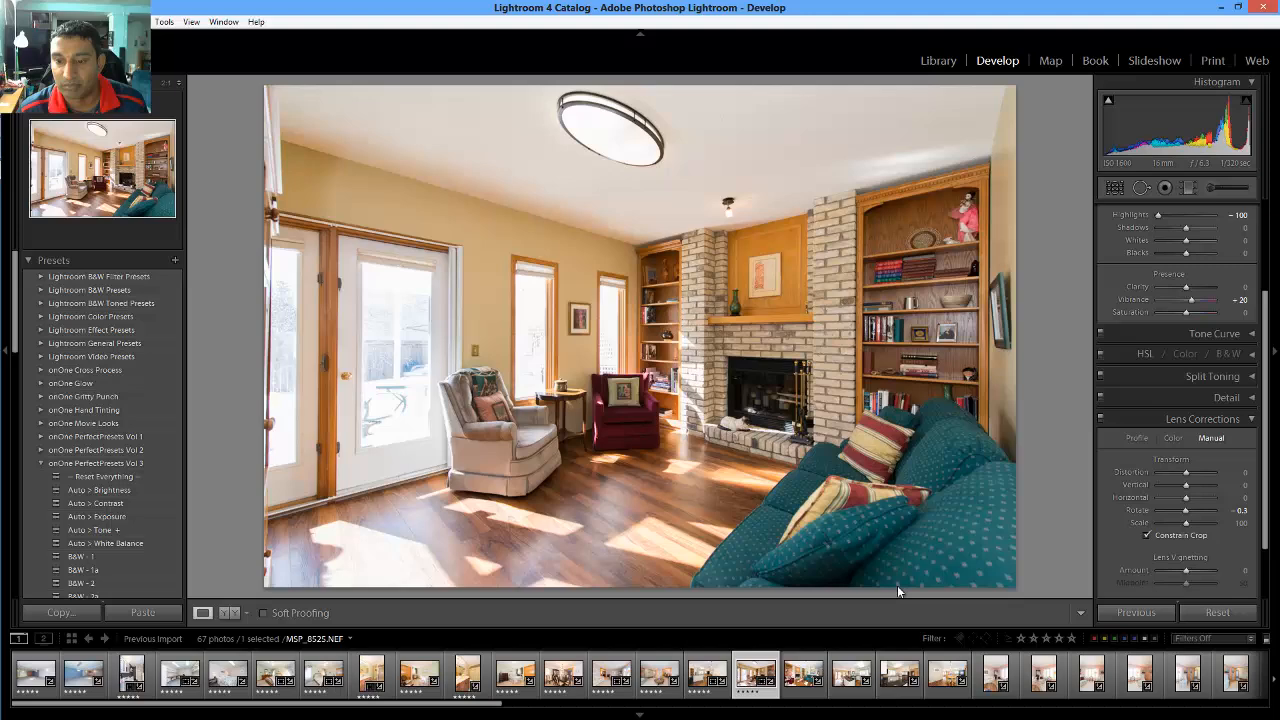
pyautogui.click(806, 696)
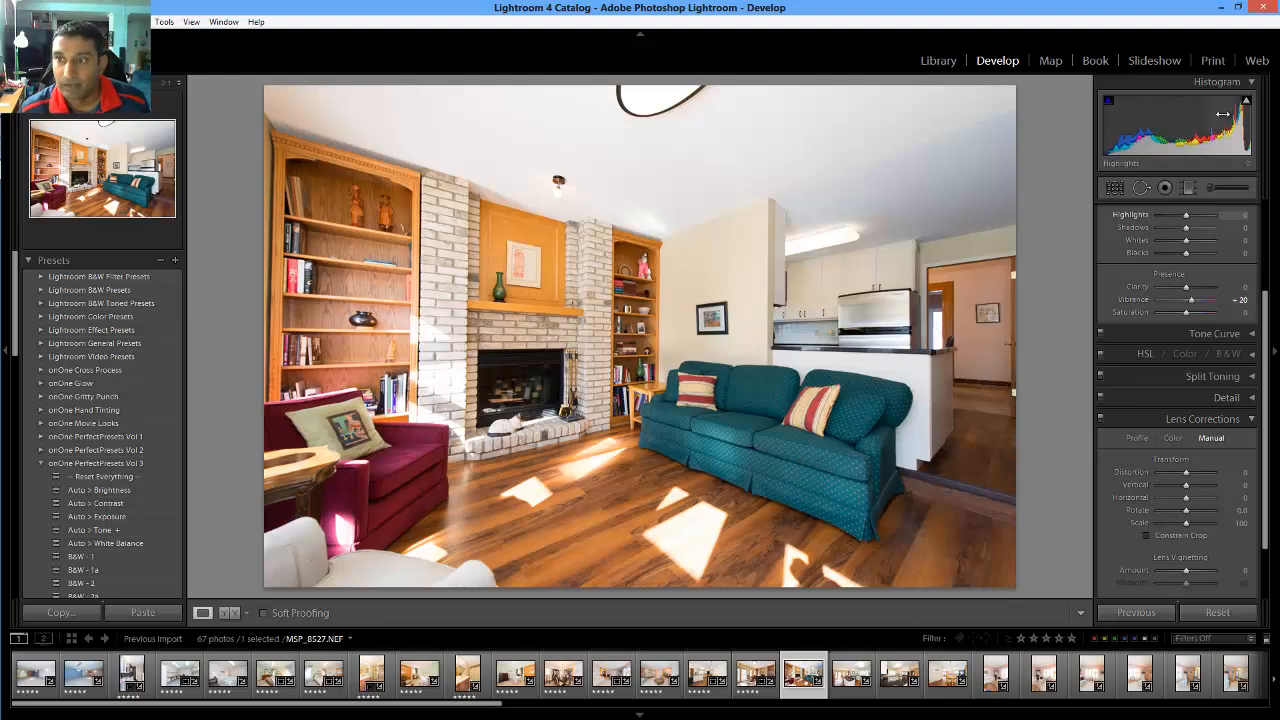
# Toggle the histogram's highlight clipping overlay on and off to inspect blown areas
pyautogui.moveTo(1249, 103)
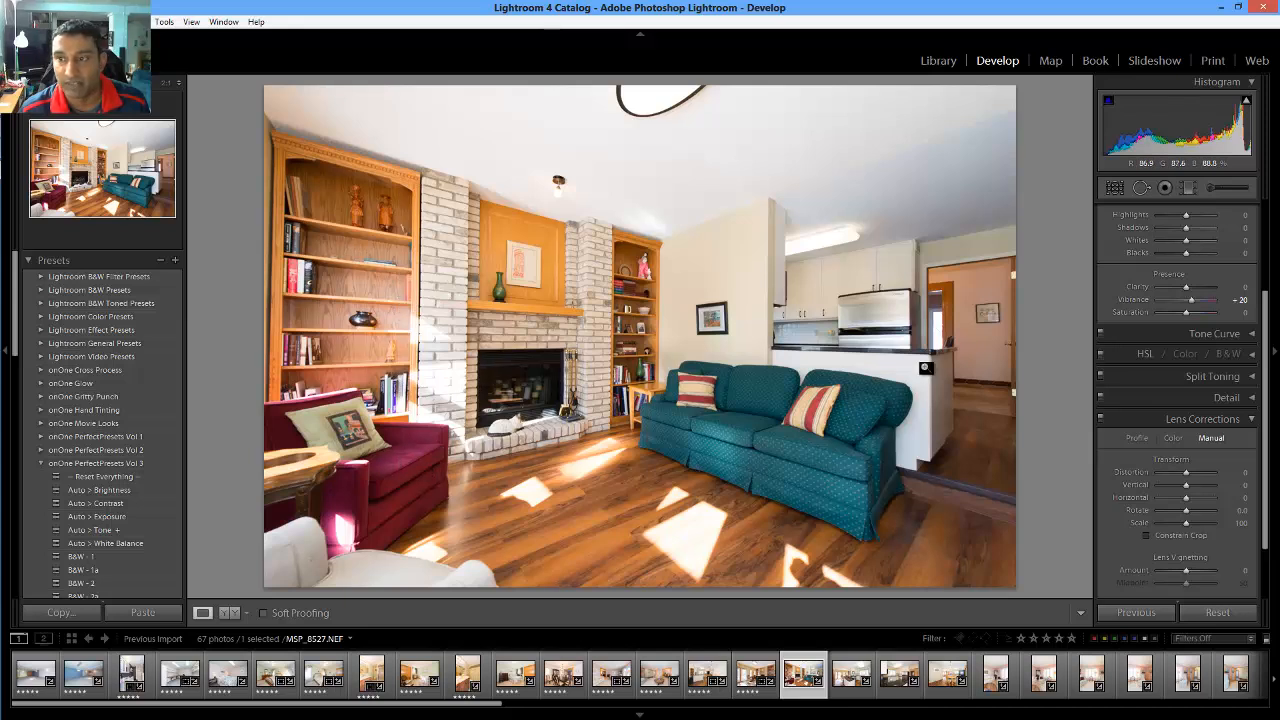
pyautogui.click(1246, 100)
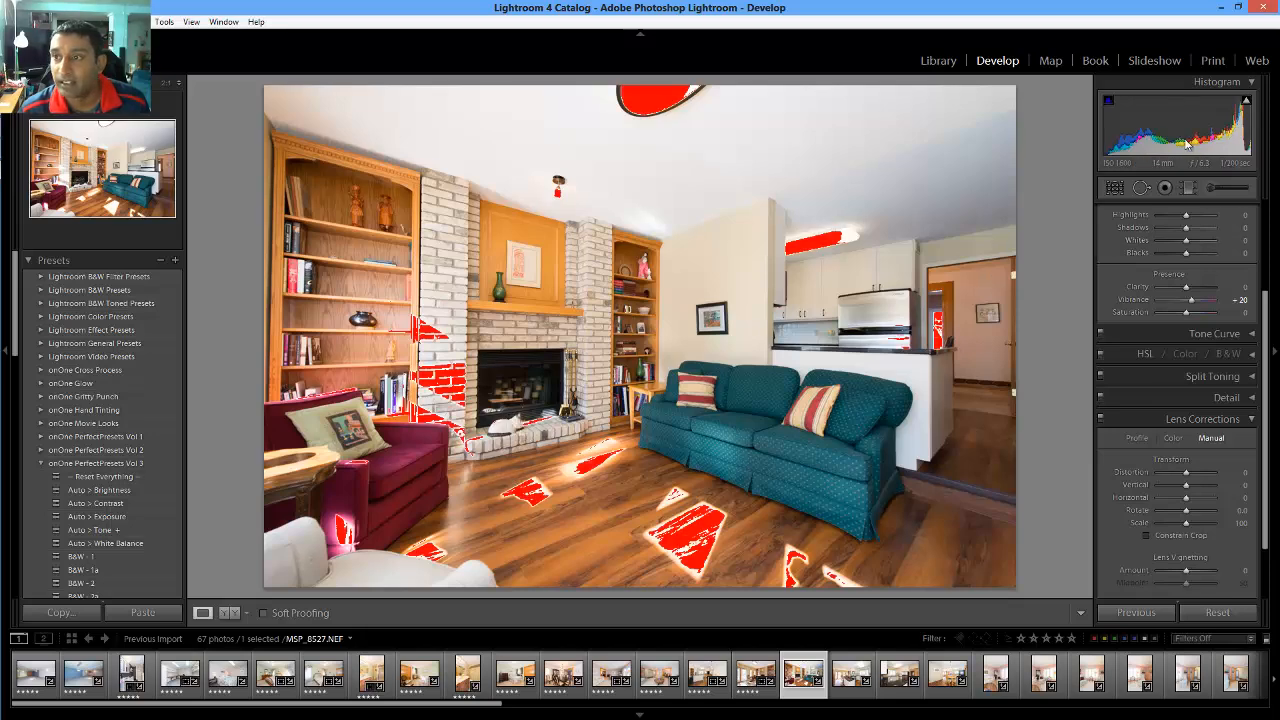
pyautogui.click(1246, 101)
# Set Highlights to -88 and raise Shadows to +62 in the Basic panel
pyautogui.scroll(2, 1188, 338)
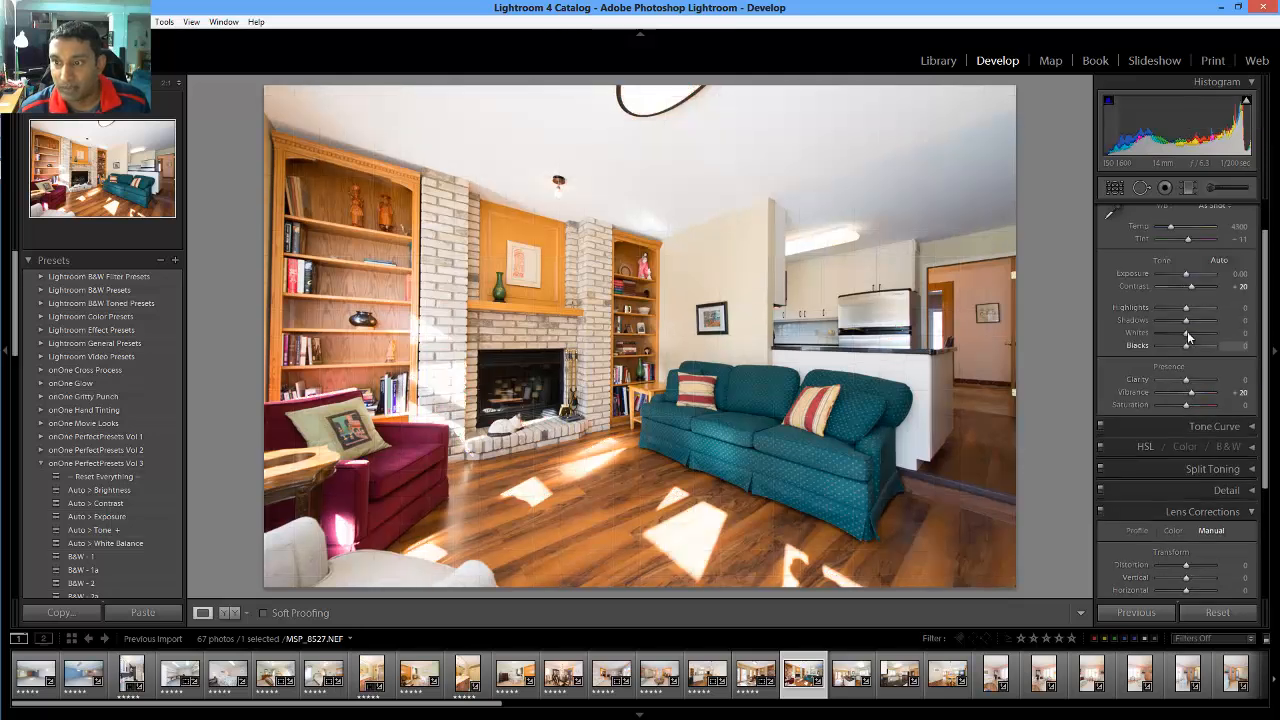
pyautogui.moveTo(1185, 308); pyautogui.dragTo(1161, 306)
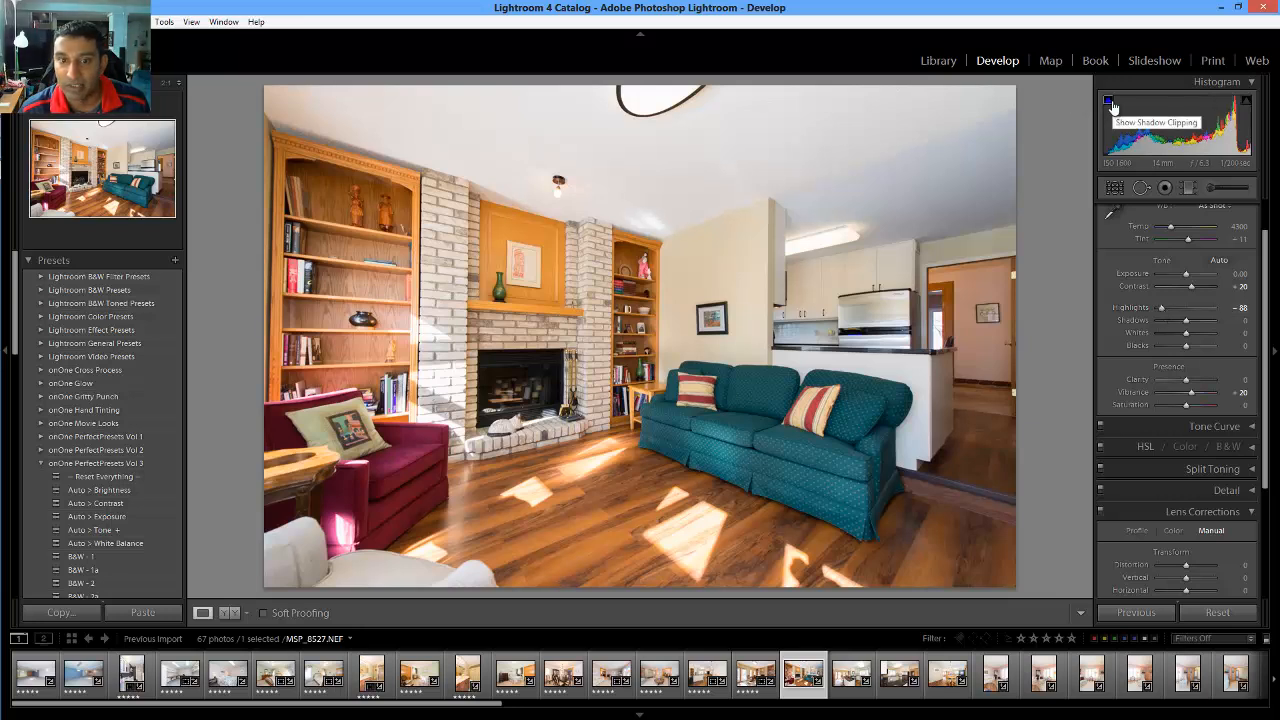
pyautogui.moveTo(1186, 320); pyautogui.dragTo(1197, 324)
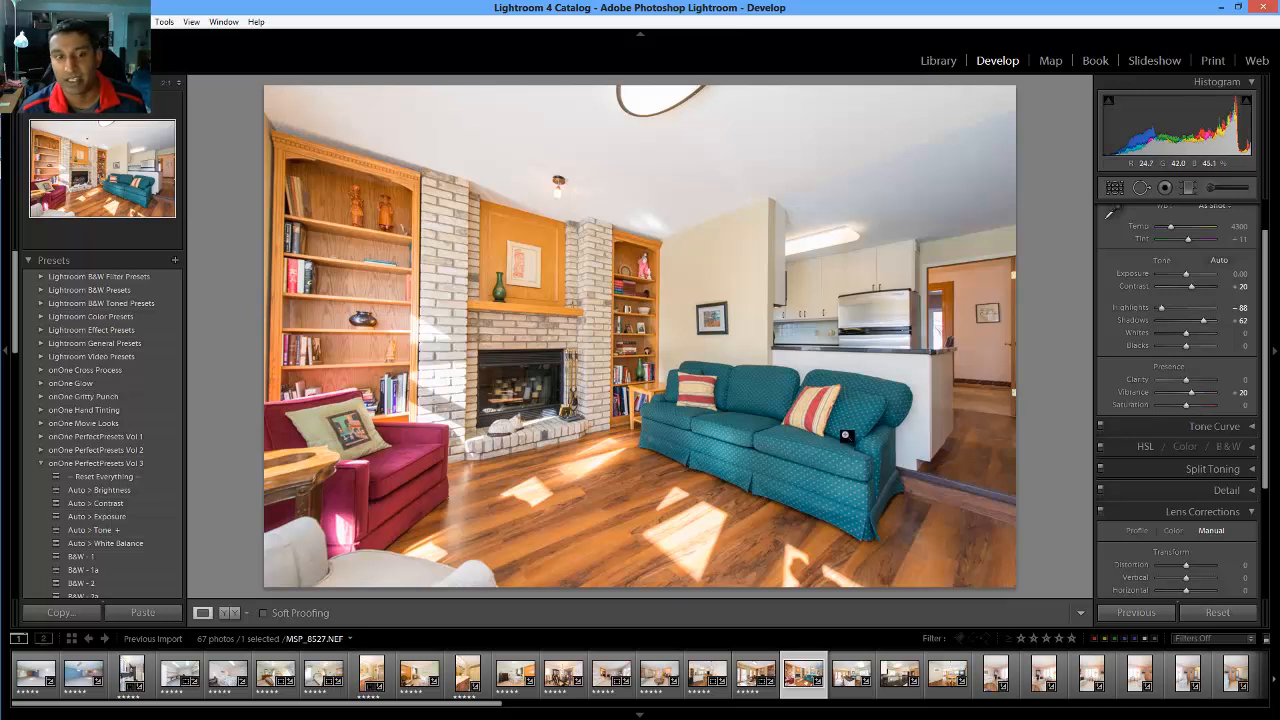
# Set Lens Corrections Rotate to -0.5 on the teal-sofa living-room photo and rate it 5 stars
pyautogui.scroll(-2, 1221, 449)
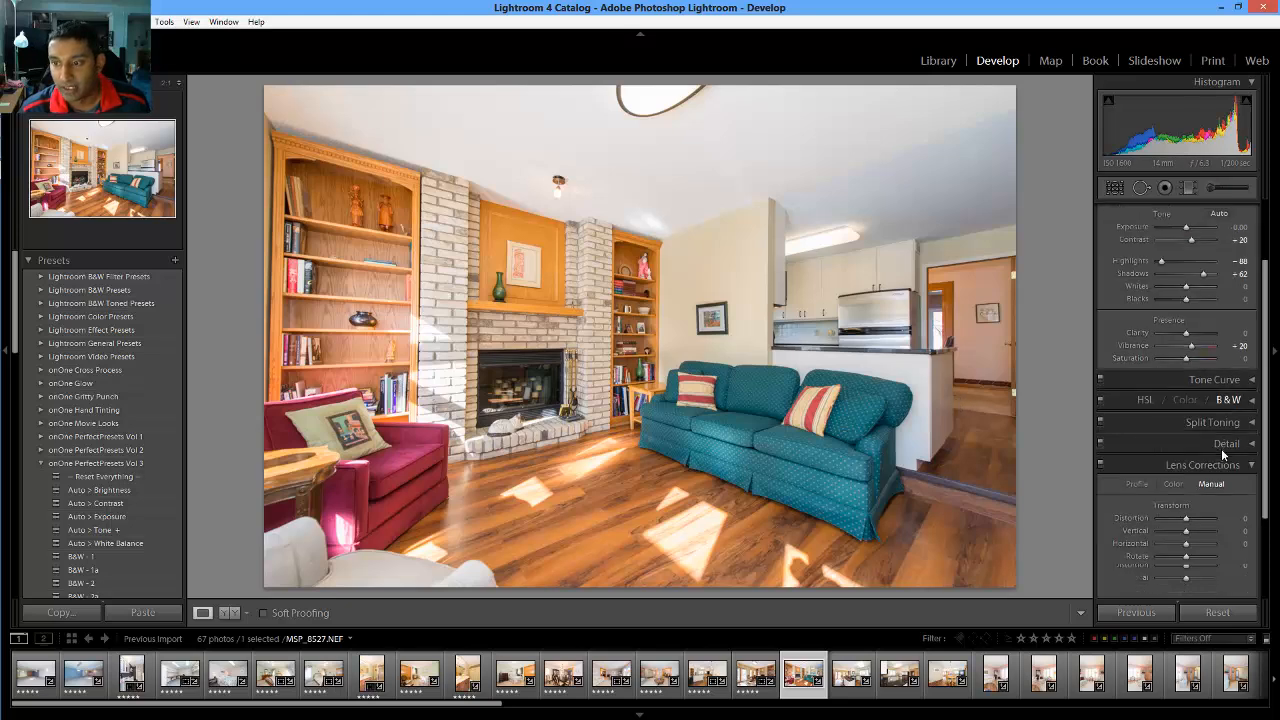
pyautogui.scroll(-2, 1221, 448)
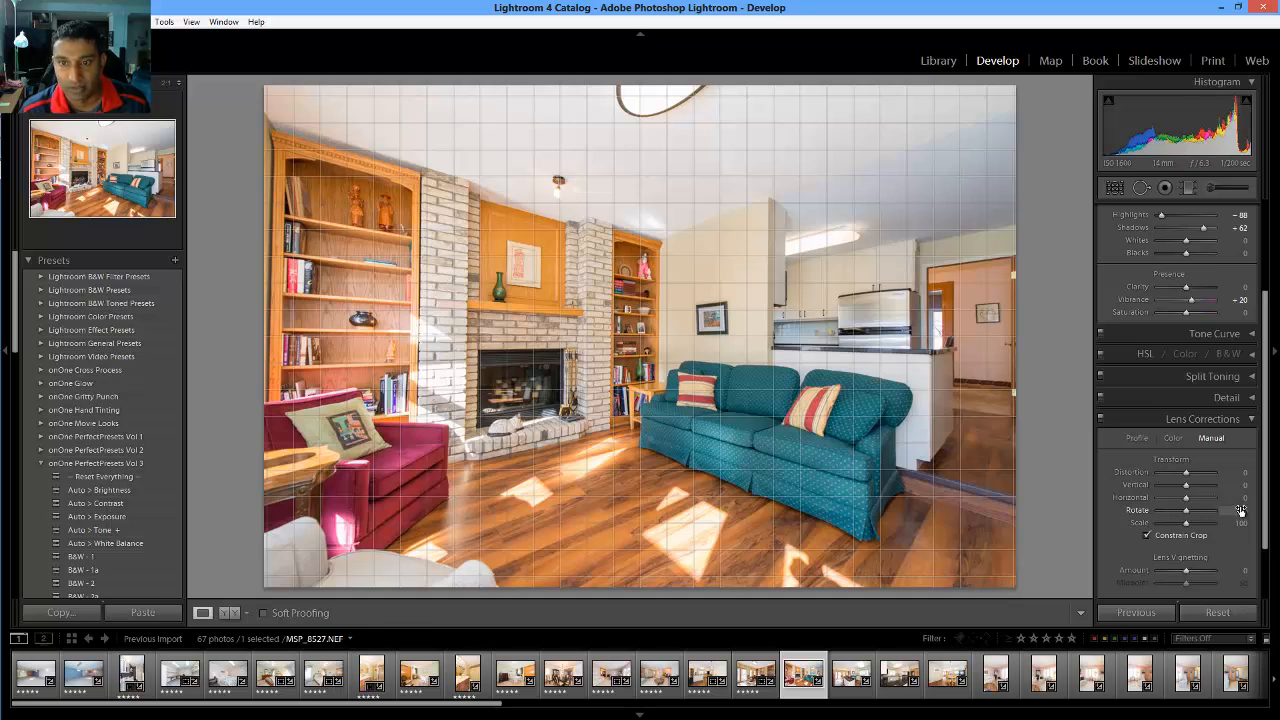
pyautogui.click(1240, 510)
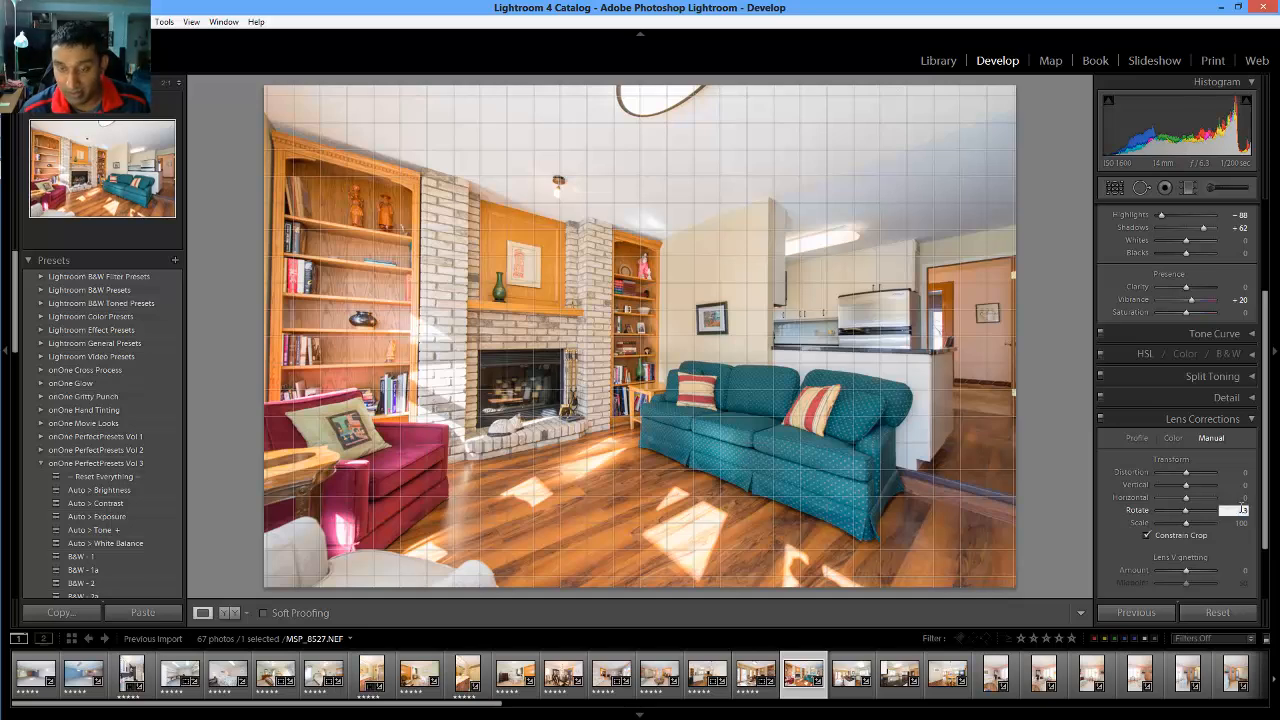
pyautogui.press('Down')
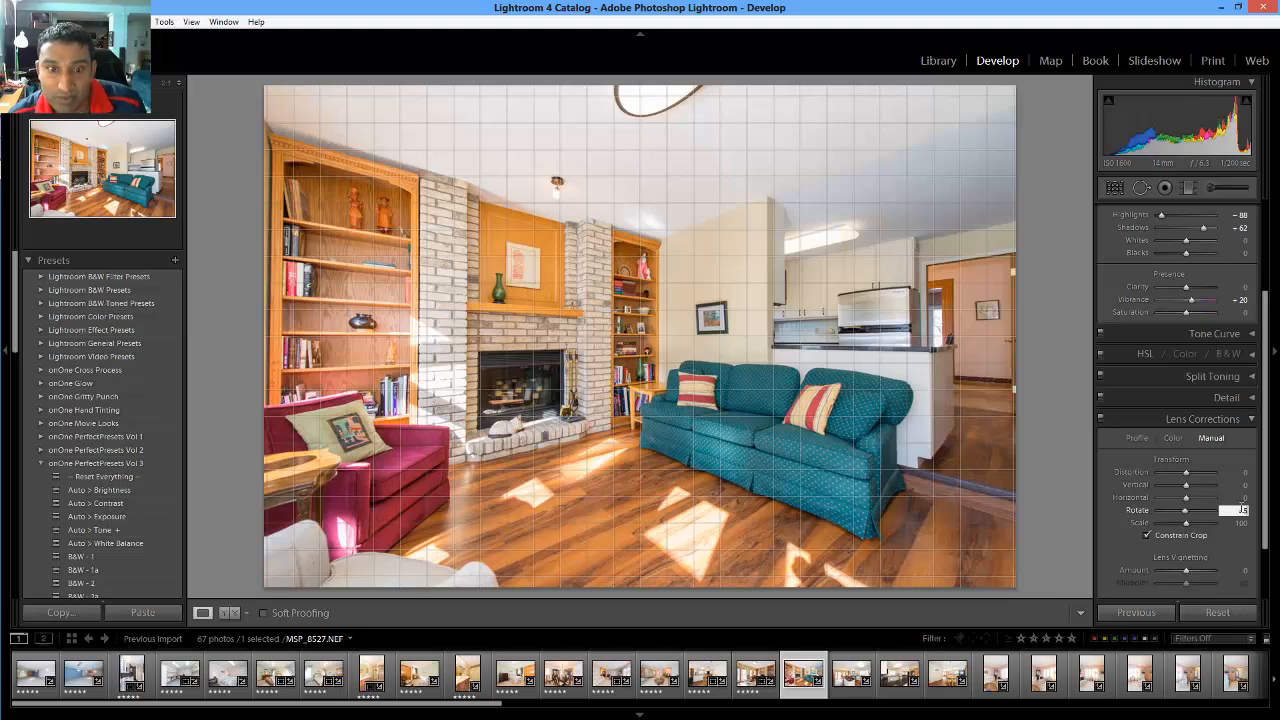
pyautogui.press('Return')
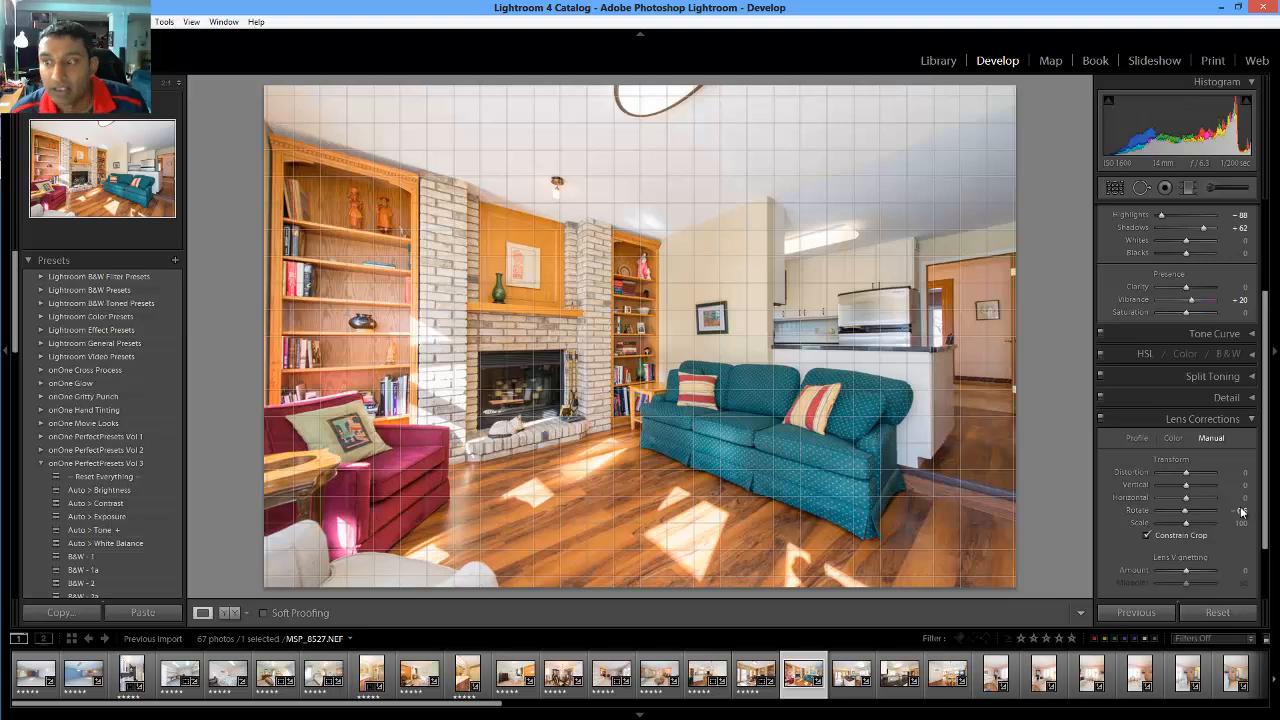
pyautogui.press('5')
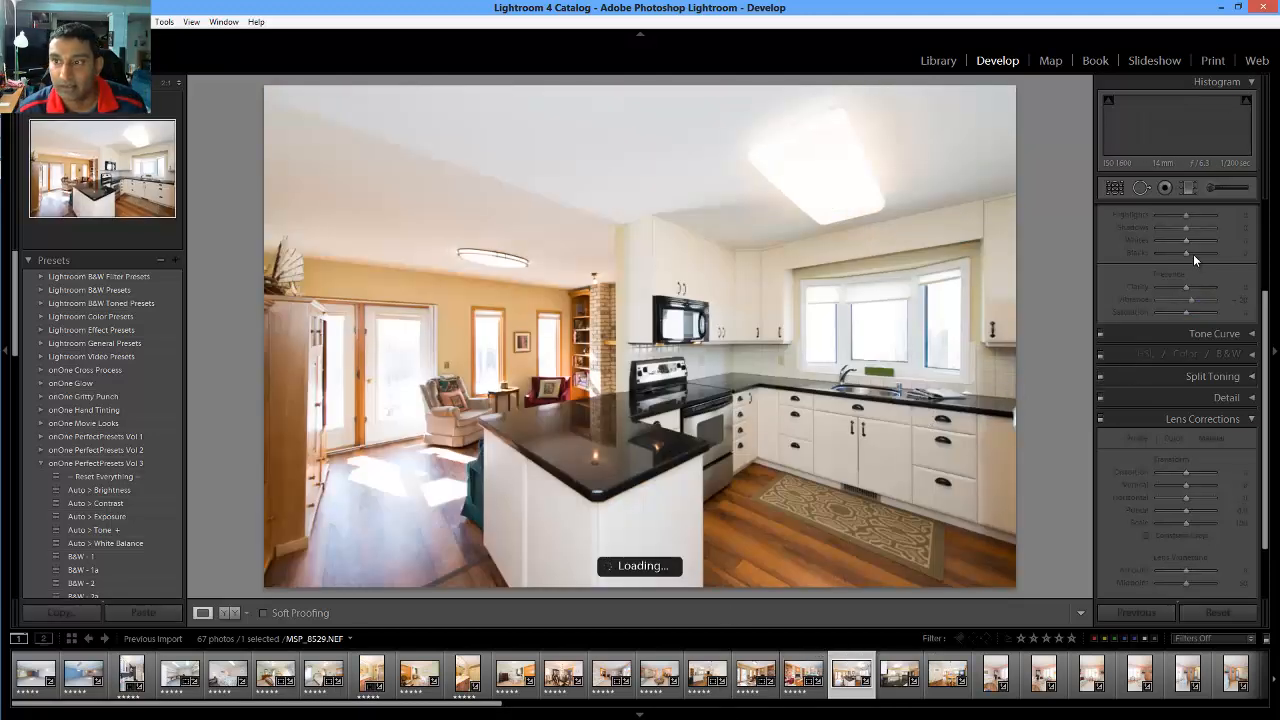
# Lower kitchen photo MSP_8529's Highlights to -100 and select its Lens Corrections Rotate field
pyautogui.scroll(3, 1190, 280)
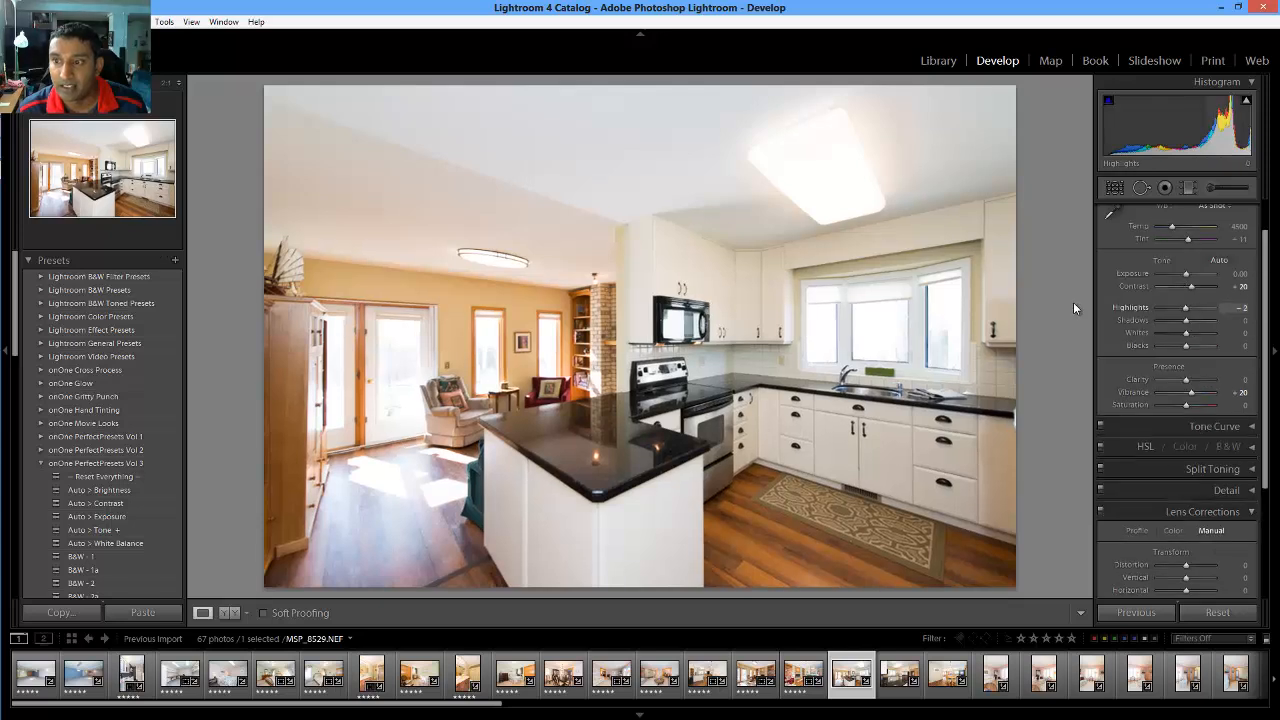
pyautogui.moveTo(1073, 302); pyautogui.dragTo(1109, 302)
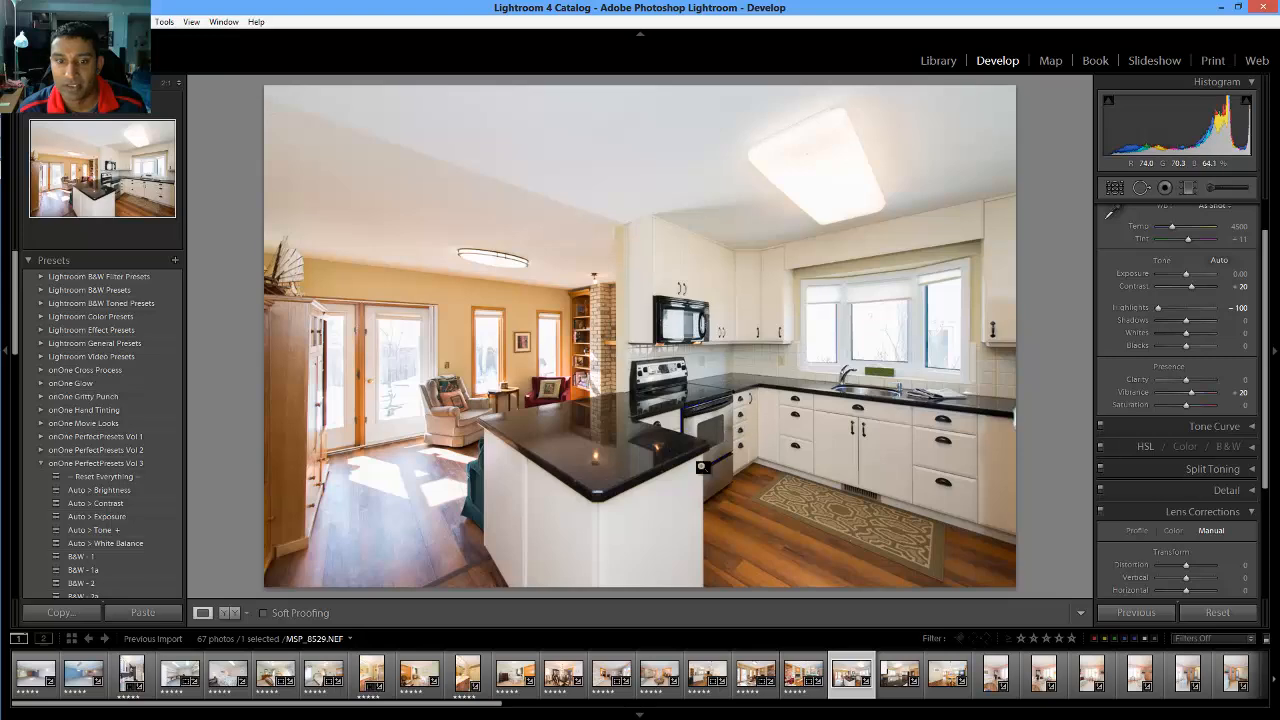
pyautogui.scroll(-2, 1194, 477)
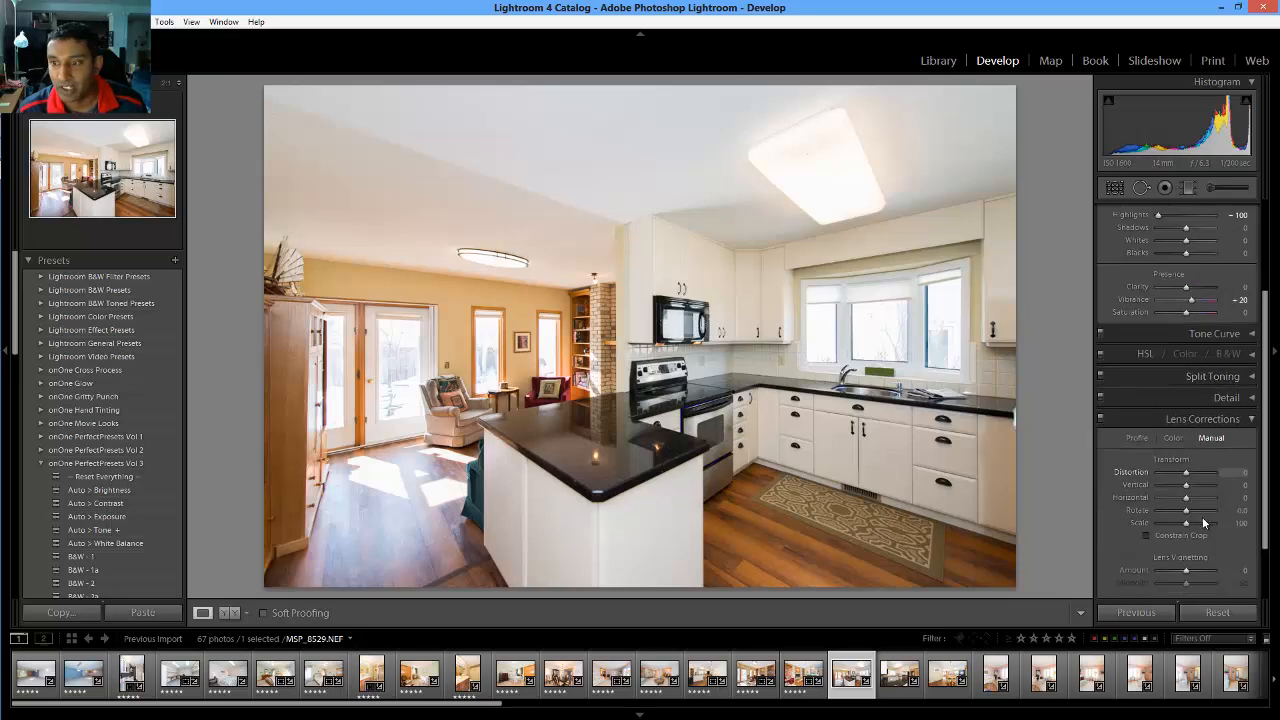
pyautogui.click(1241, 513)
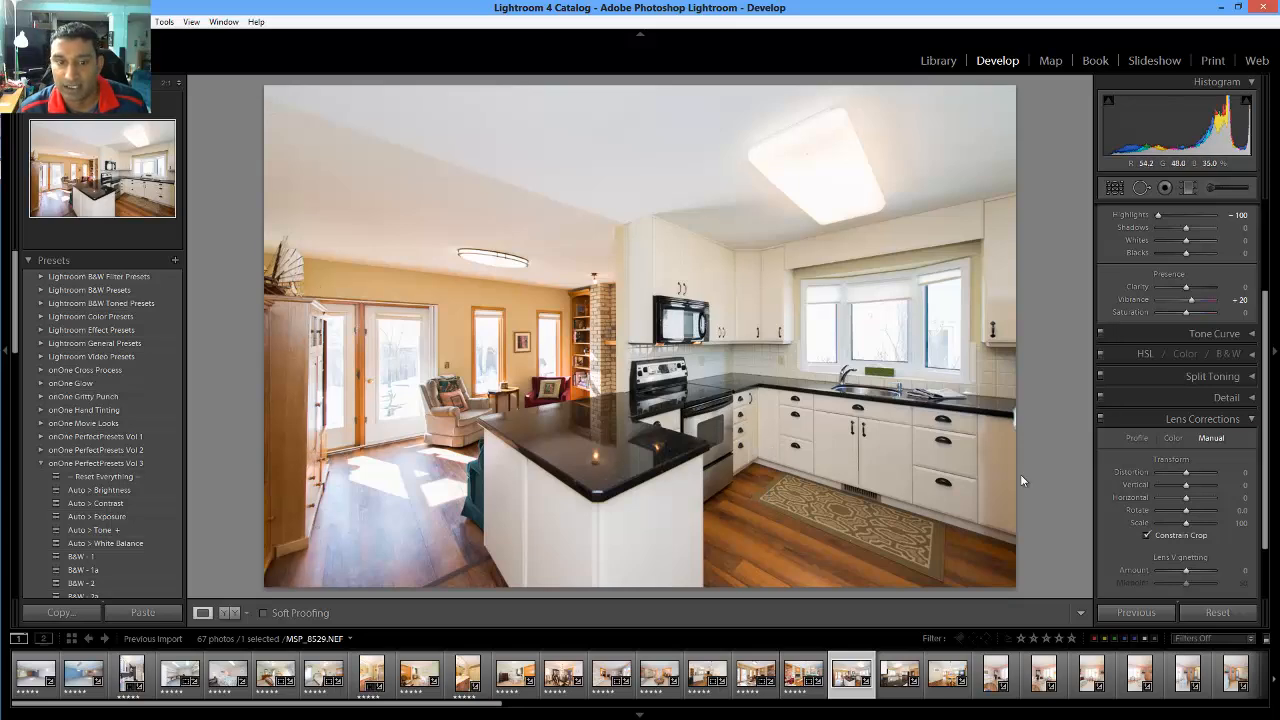
# Rate MSP_8529 5 stars, open kitchen photo MSP_8531, and lower its Highlights to -69
pyautogui.press('5')
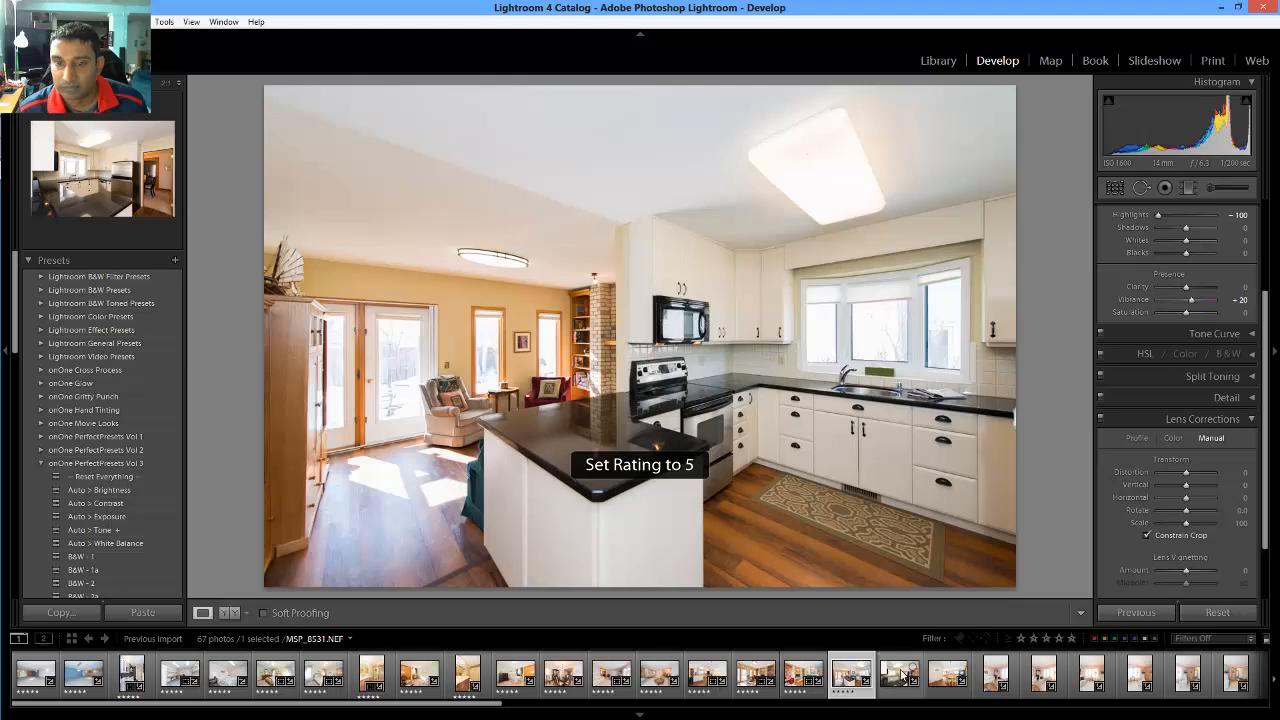
pyautogui.click(903, 676)
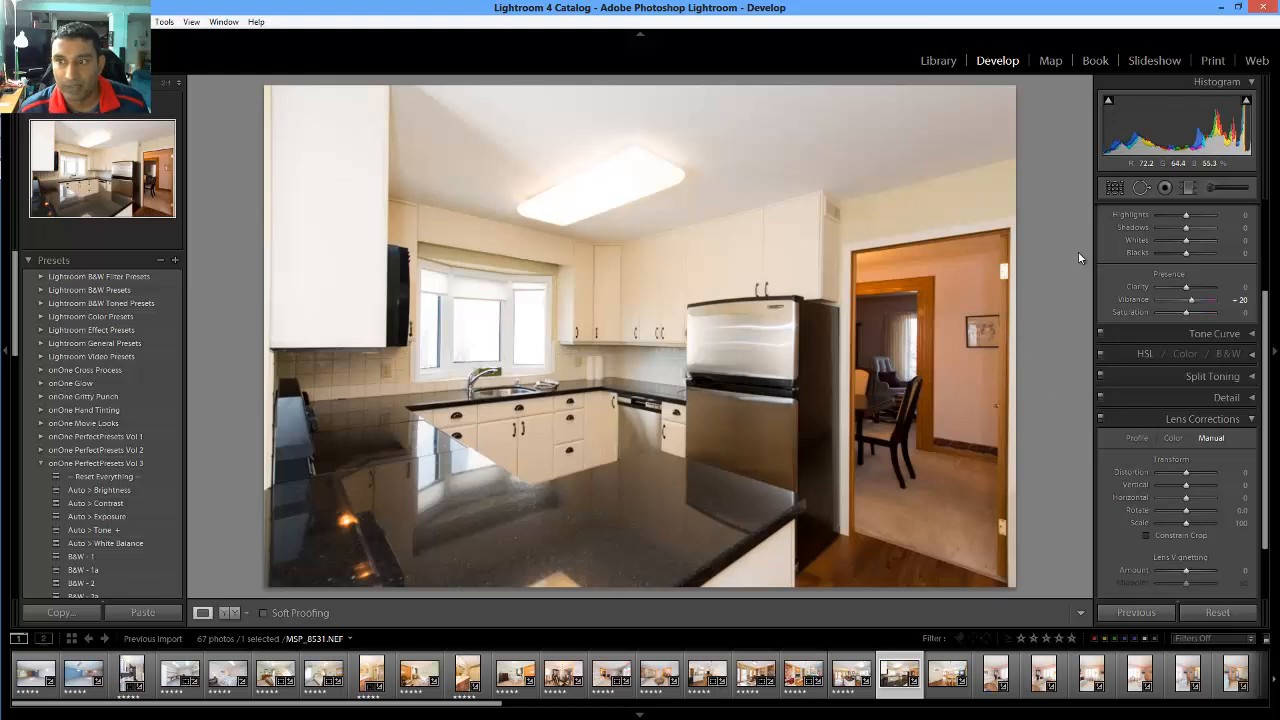
pyautogui.scroll(2, 1206, 331)
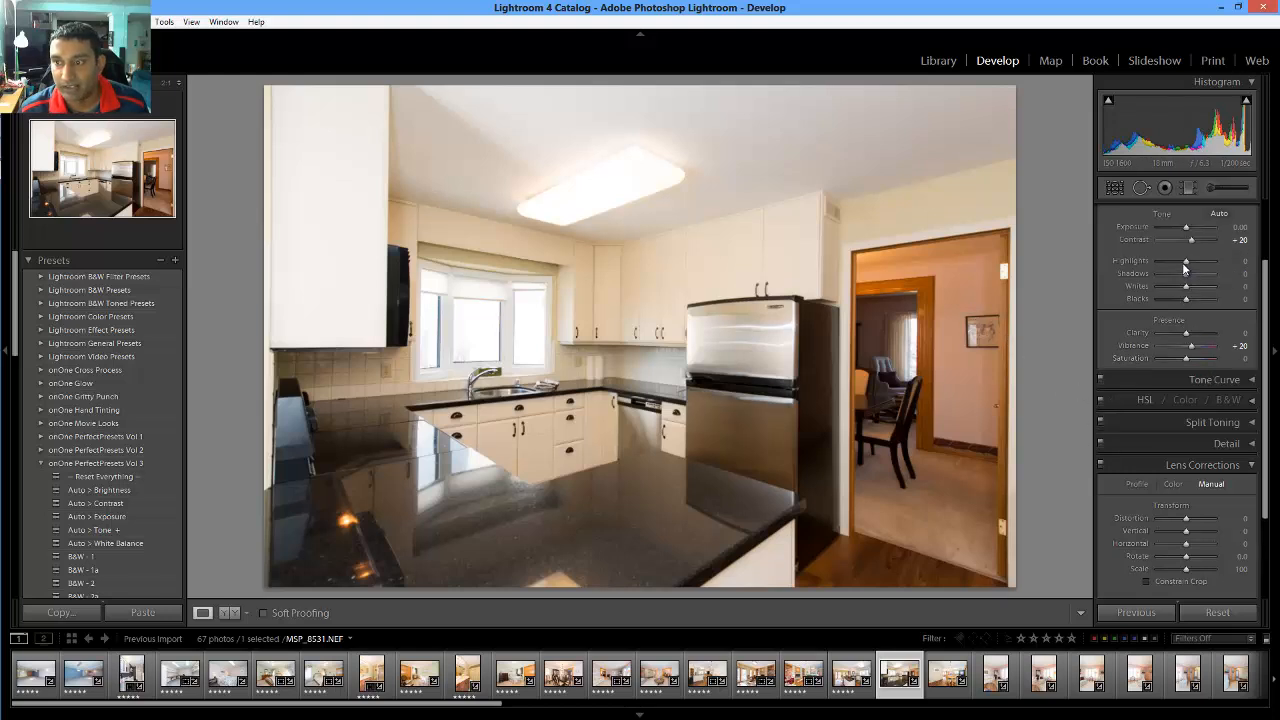
pyautogui.scroll(2, 1185, 268)
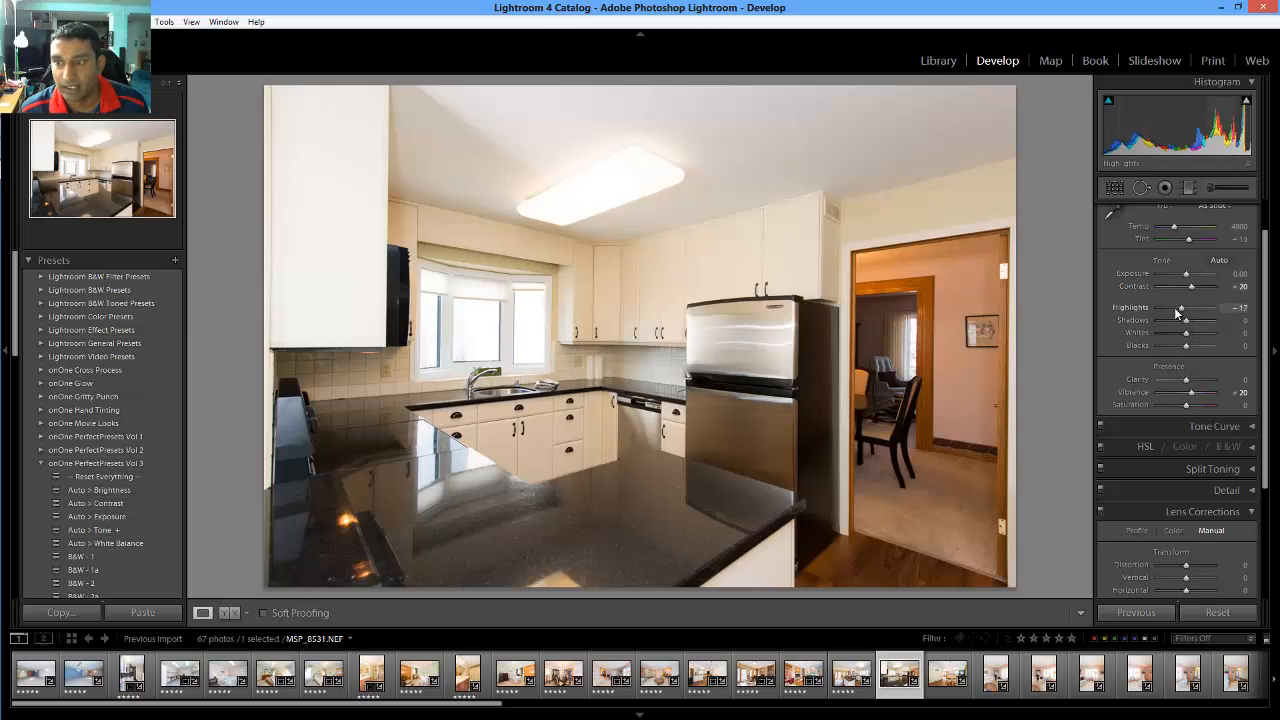
pyautogui.moveTo(1177, 312); pyautogui.dragTo(1196, 323)
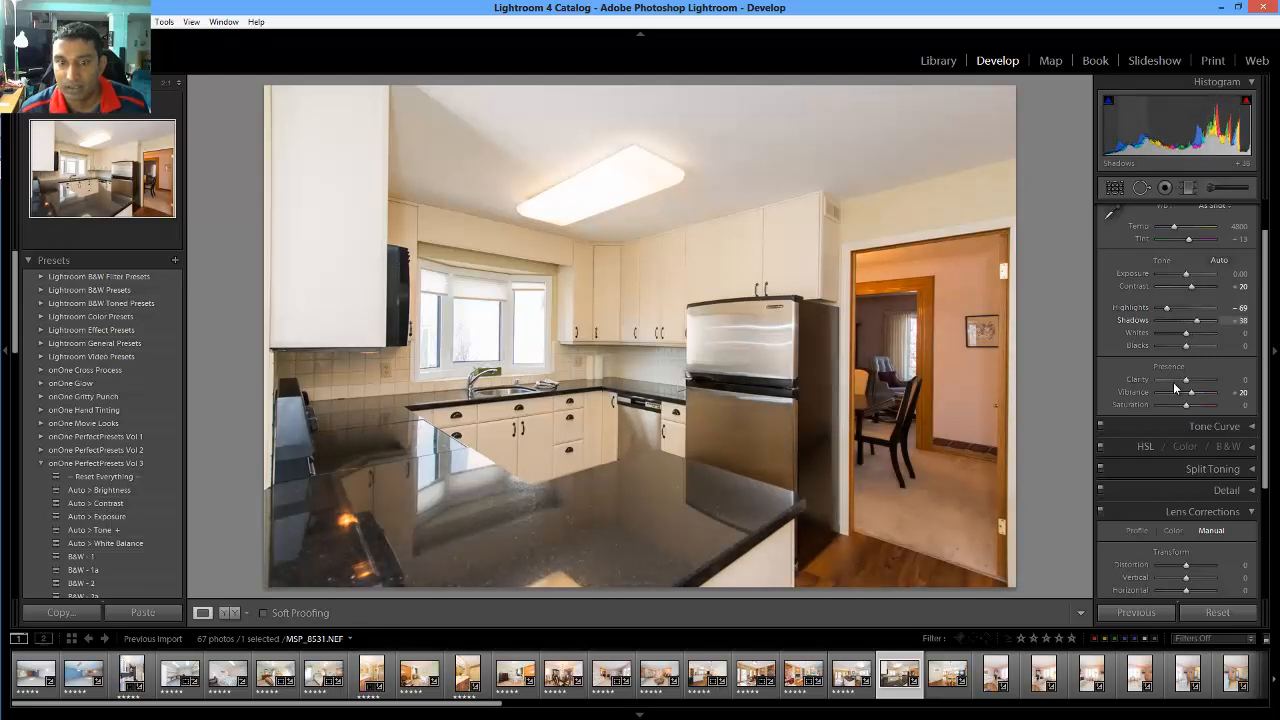
pyautogui.scroll(-3, 1175, 509)
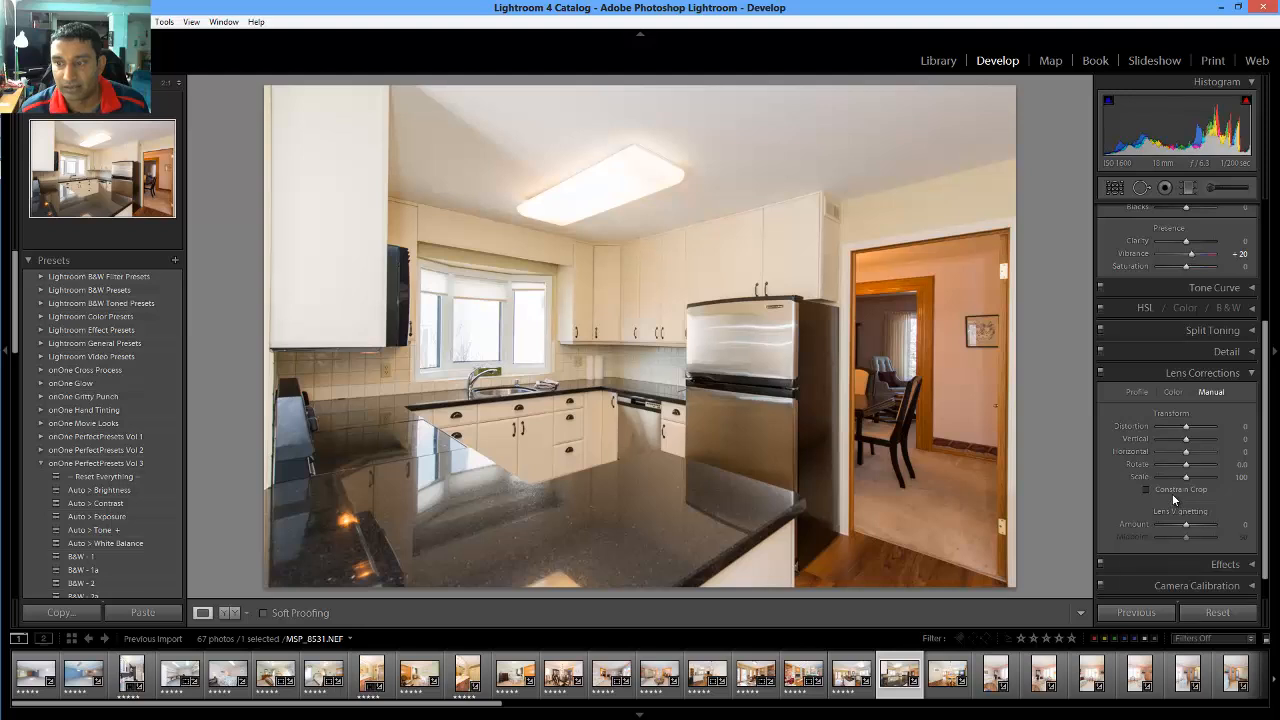
# Straighten kitchen photo MSP_8531 with a Lens Corrections Rotate of -0.3
pyautogui.moveTo(1238, 464); pyautogui.dragTo(1242, 469)
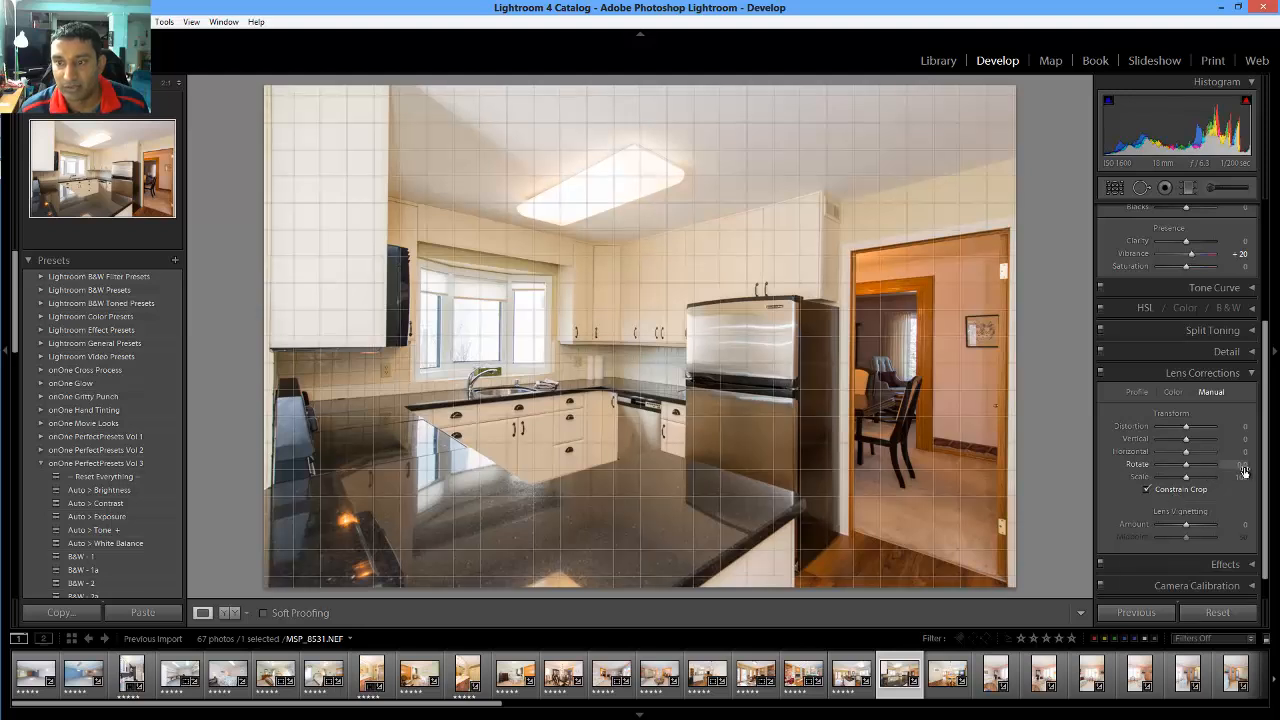
pyautogui.click(1243, 467)
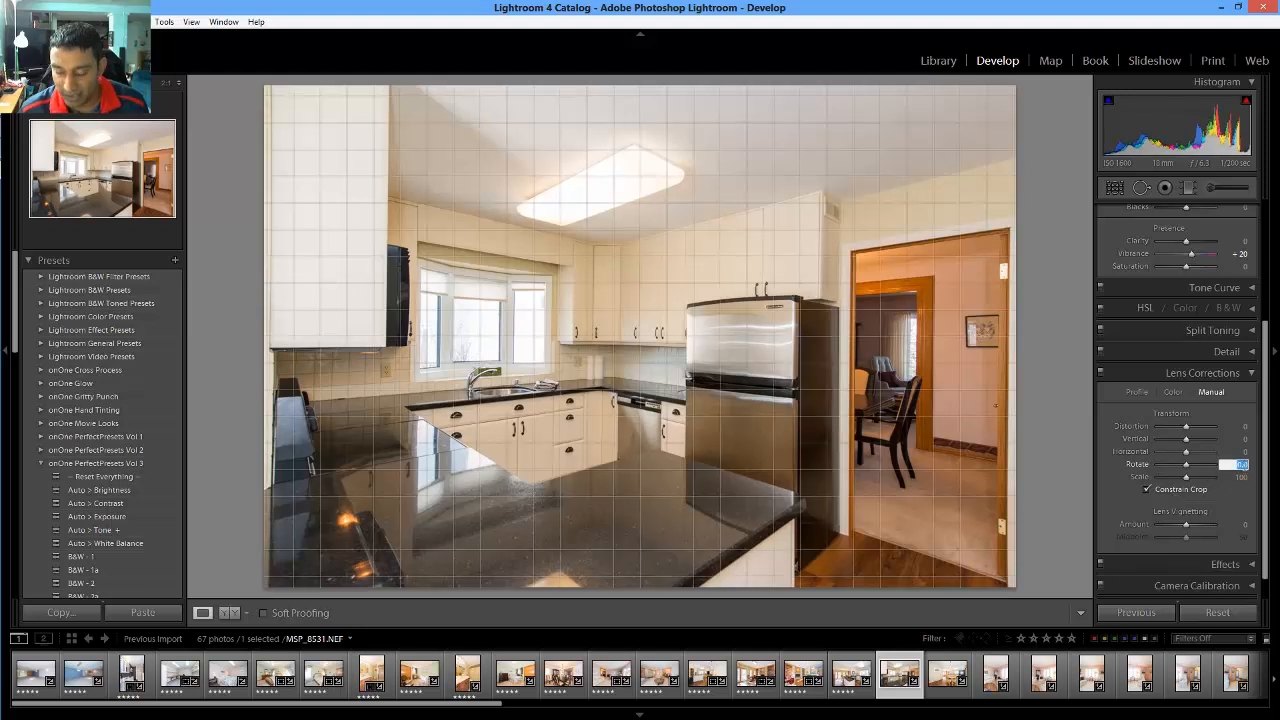
pyautogui.press('Down')
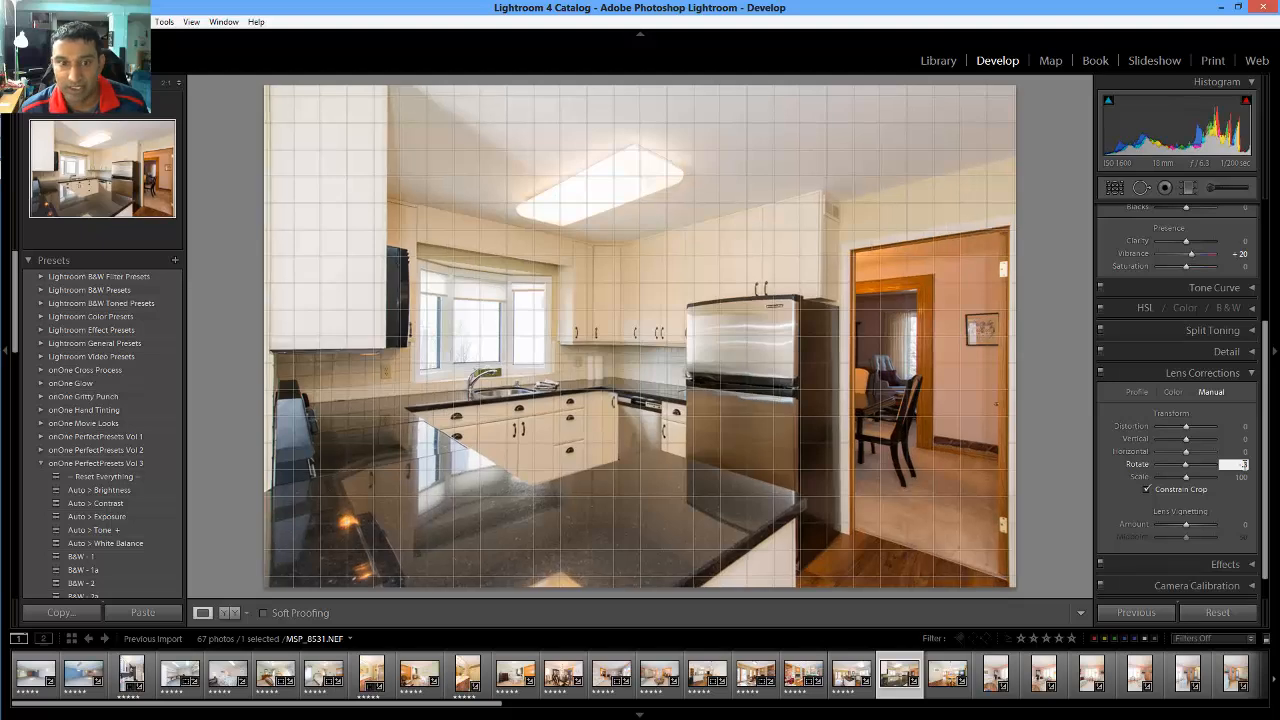
pyautogui.press('Return')
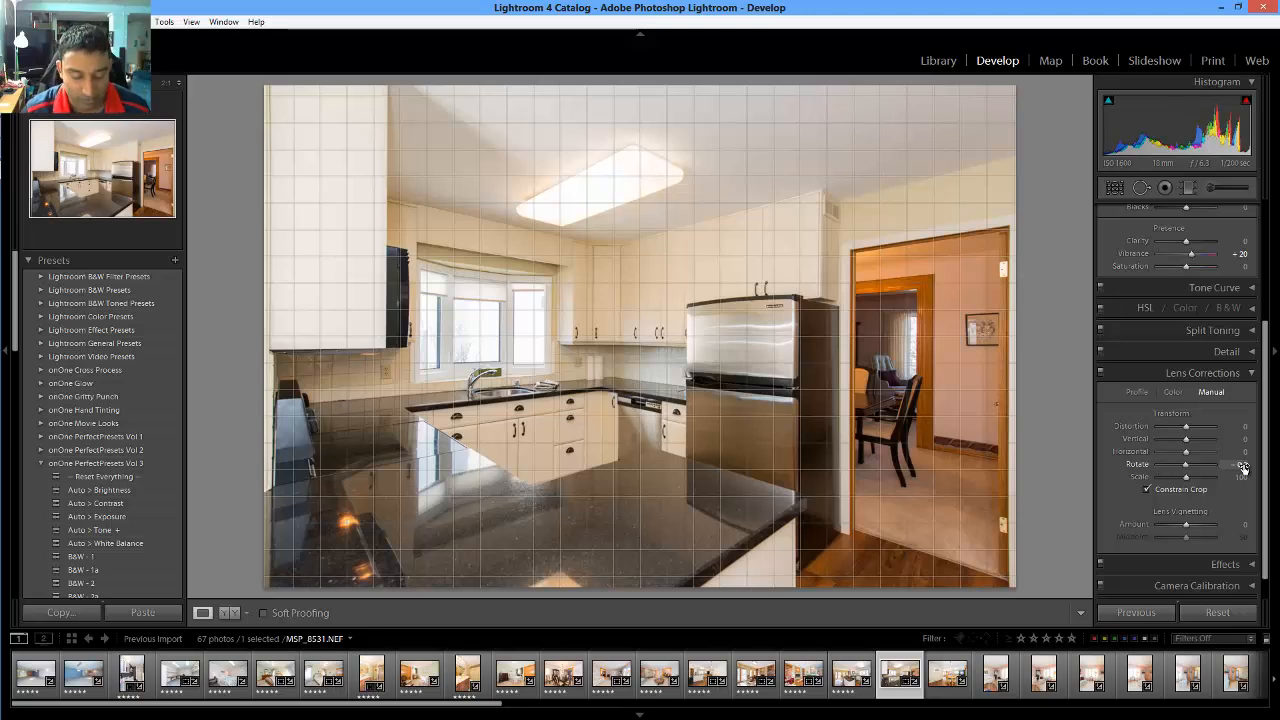
pyautogui.moveTo(1243, 467); pyautogui.dragTo(1240, 467)
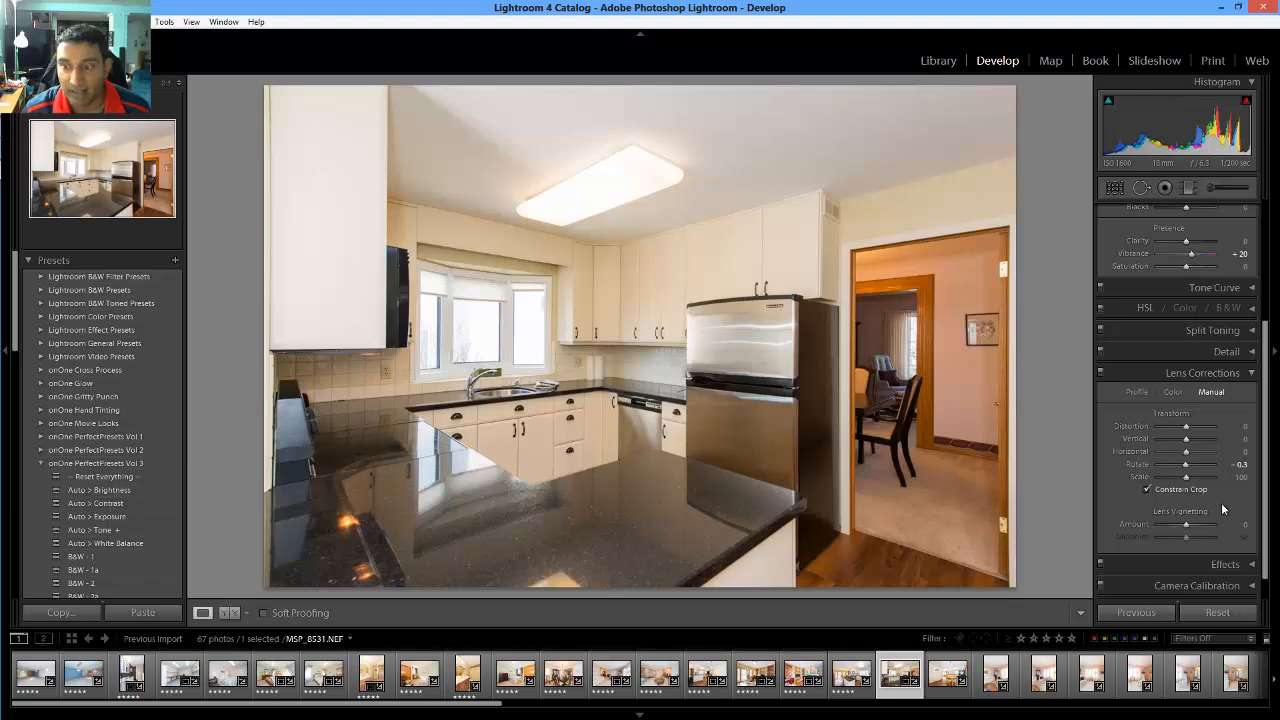
pyautogui.click(1237, 464)
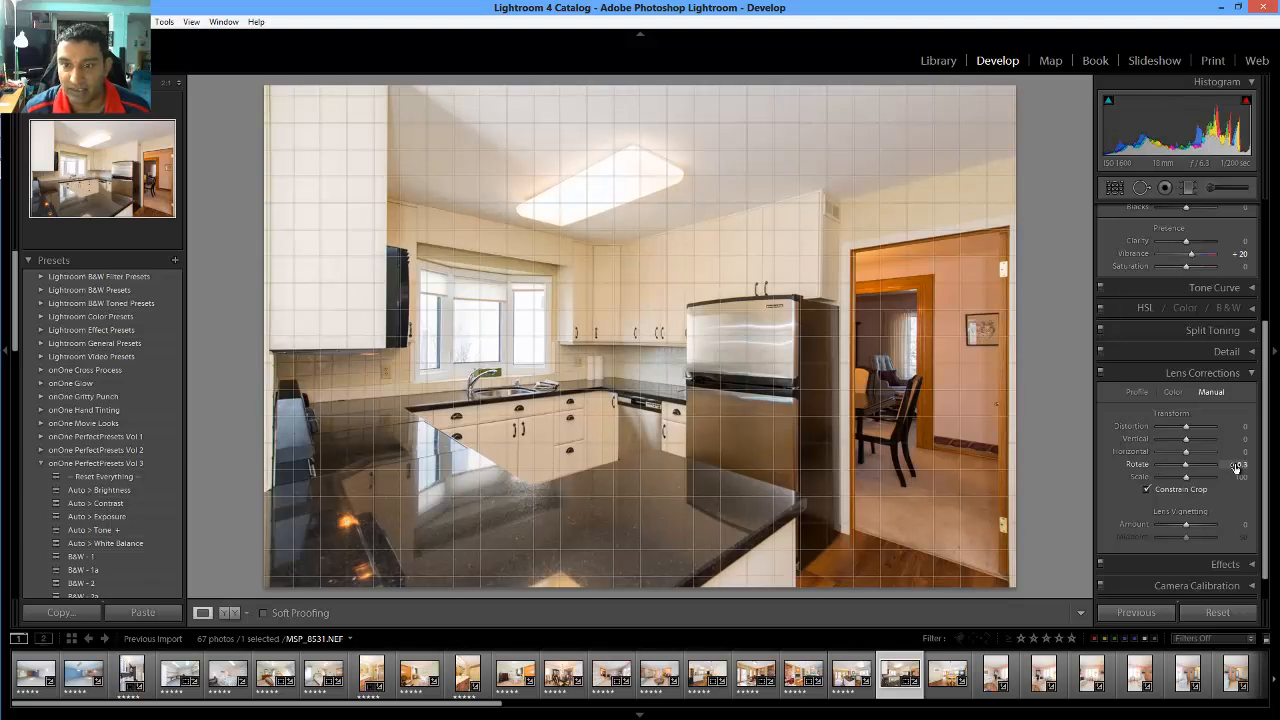
# Raise MSP_8531's Shadows to +74, rate it 5 stars, and open dining-room photo MSP_8532
pyautogui.press('5')
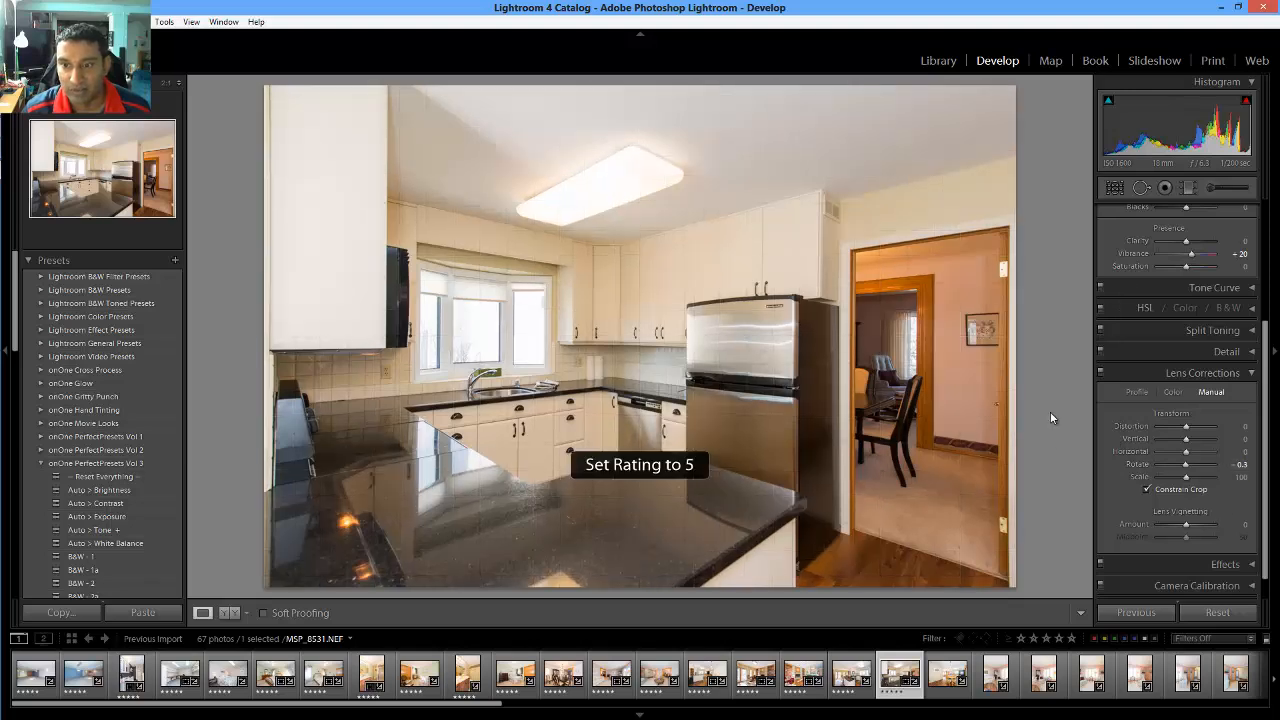
pyautogui.scroll(4, 1192, 380)
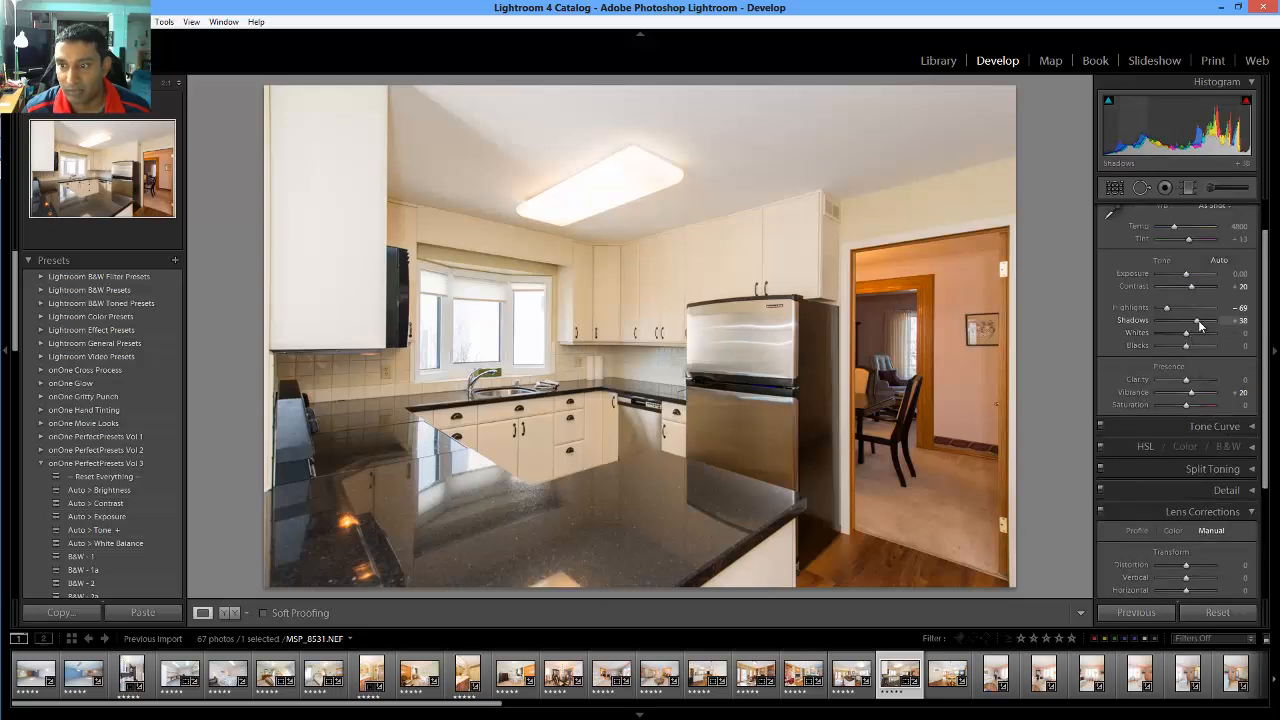
pyautogui.moveTo(1204, 325); pyautogui.dragTo(1210, 326)
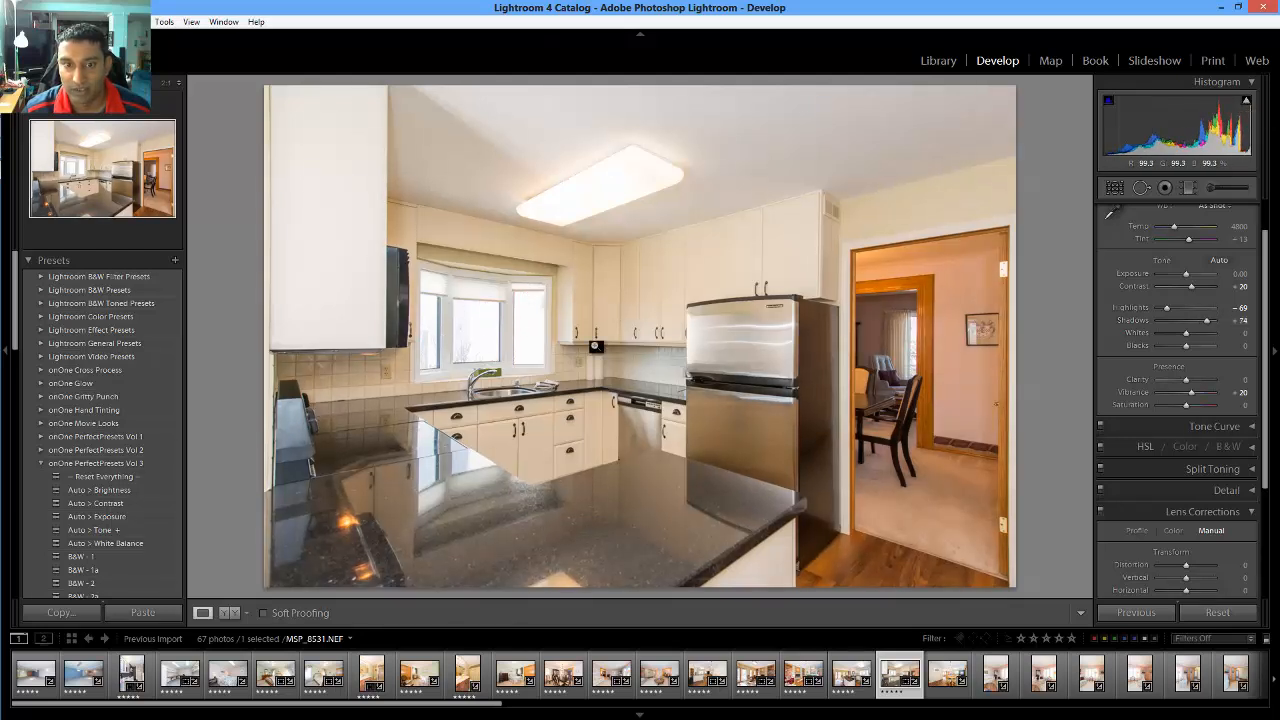
pyautogui.press('5')
pyautogui.click(948, 674)
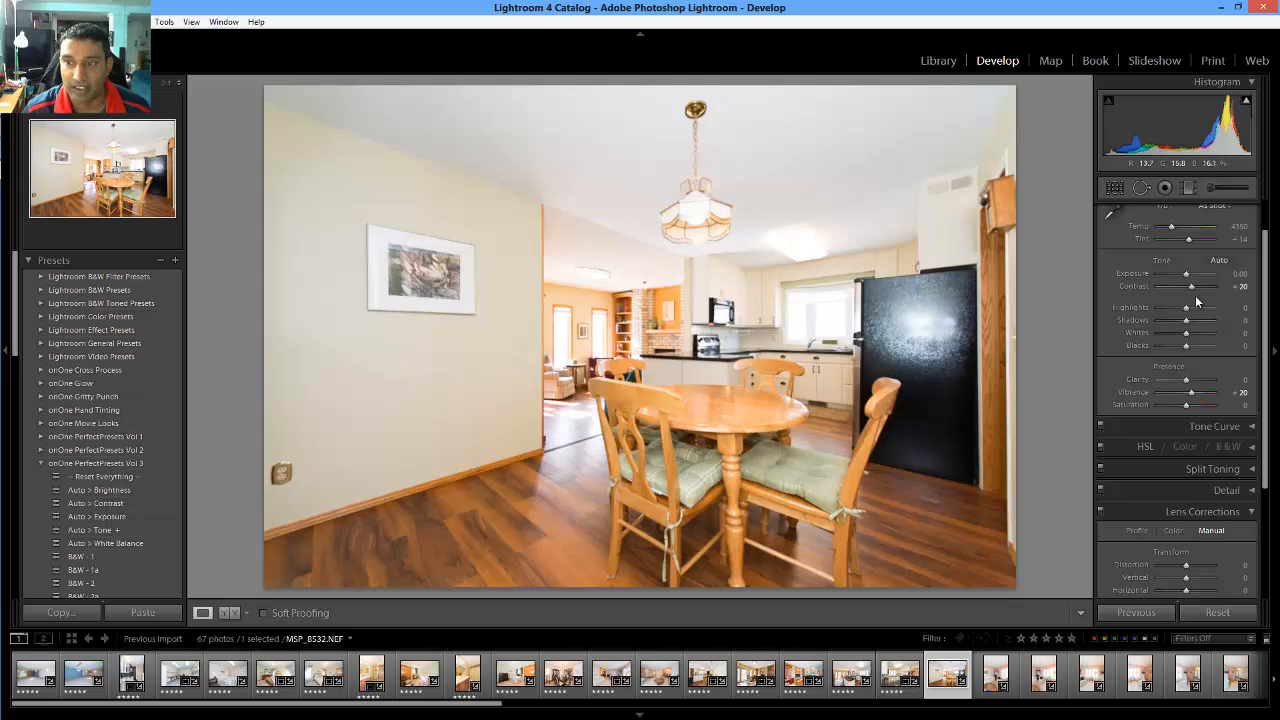
# Drag dining-room photo MSP_8532's Highlights all the way down to -100
pyautogui.moveTo(1094, 306); pyautogui.dragTo(1044, 313)
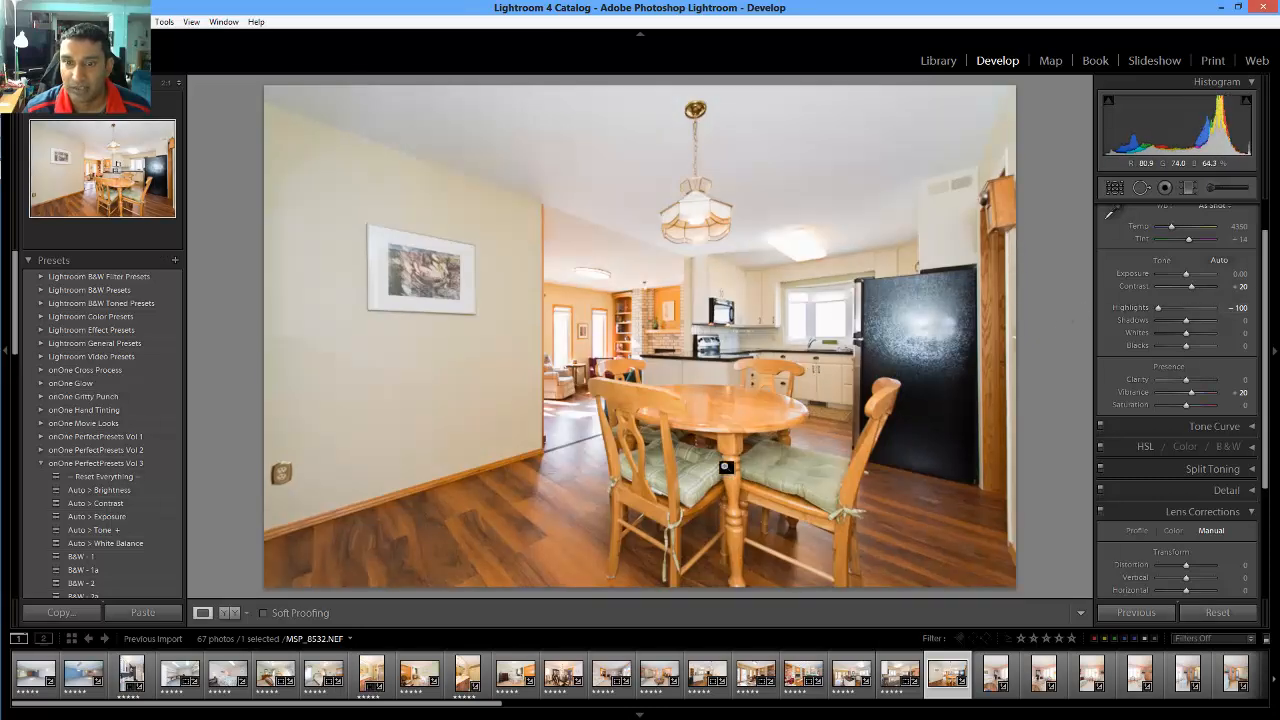
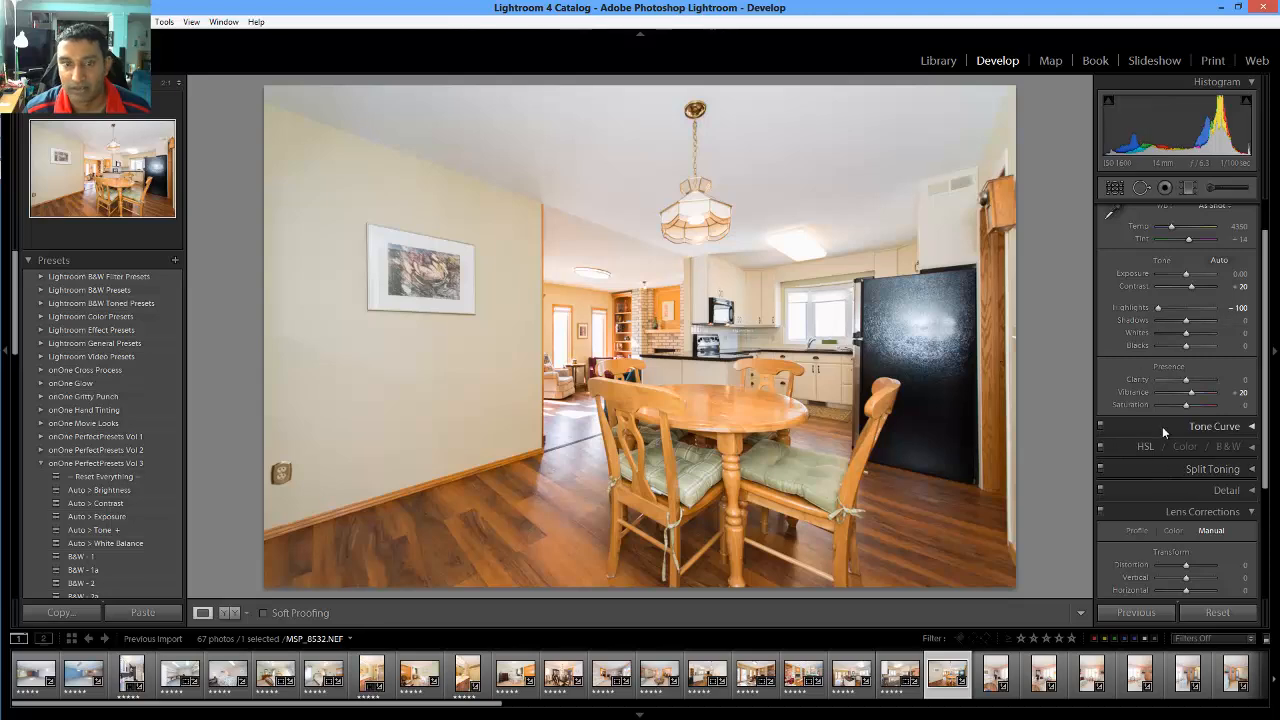
# Select the dining-room photo's Lens Corrections Rotate value and rate the photo five stars
pyautogui.scroll(-3, 1162, 426)
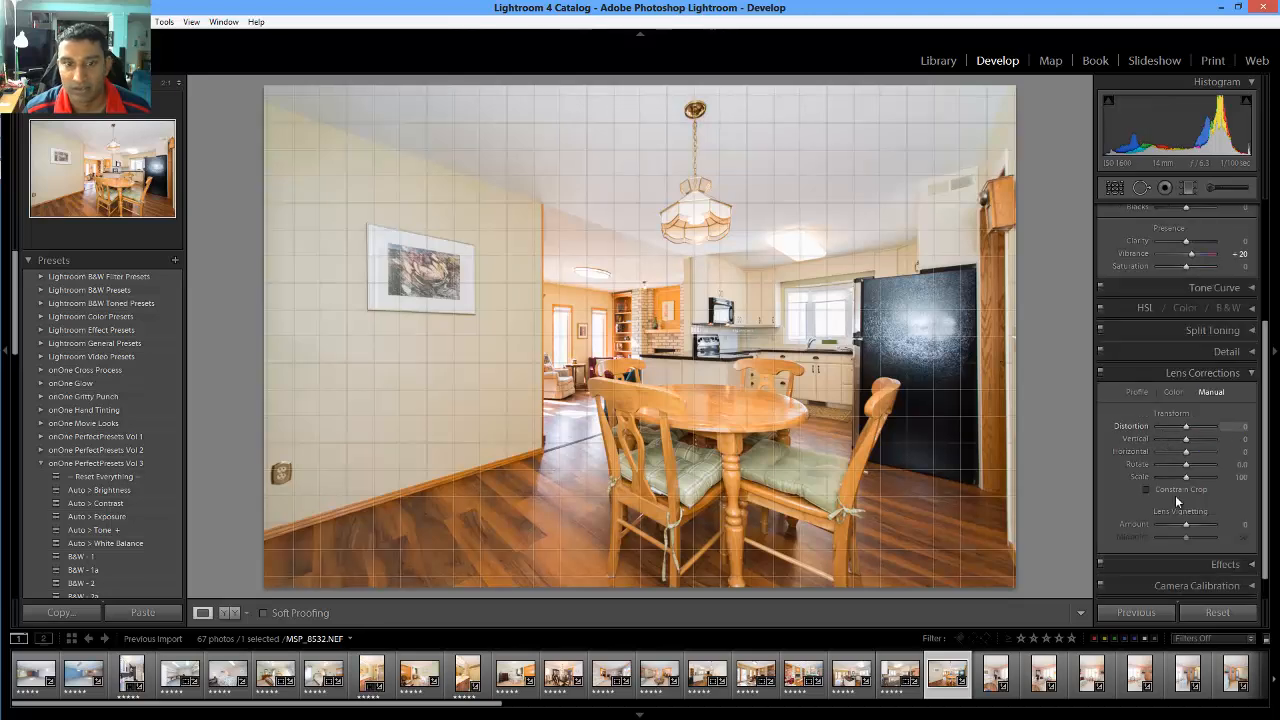
pyautogui.click(1241, 466)
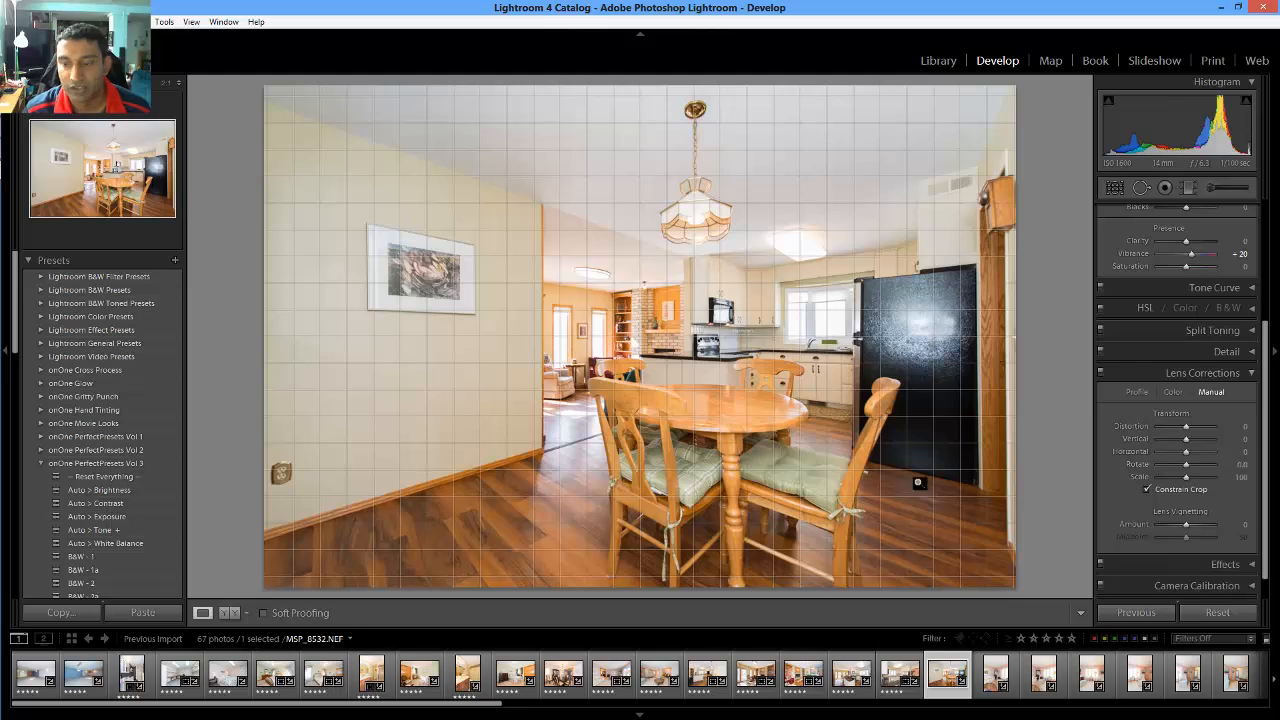
pyautogui.press('5')
pyautogui.scroll(-3, 1010, 673)
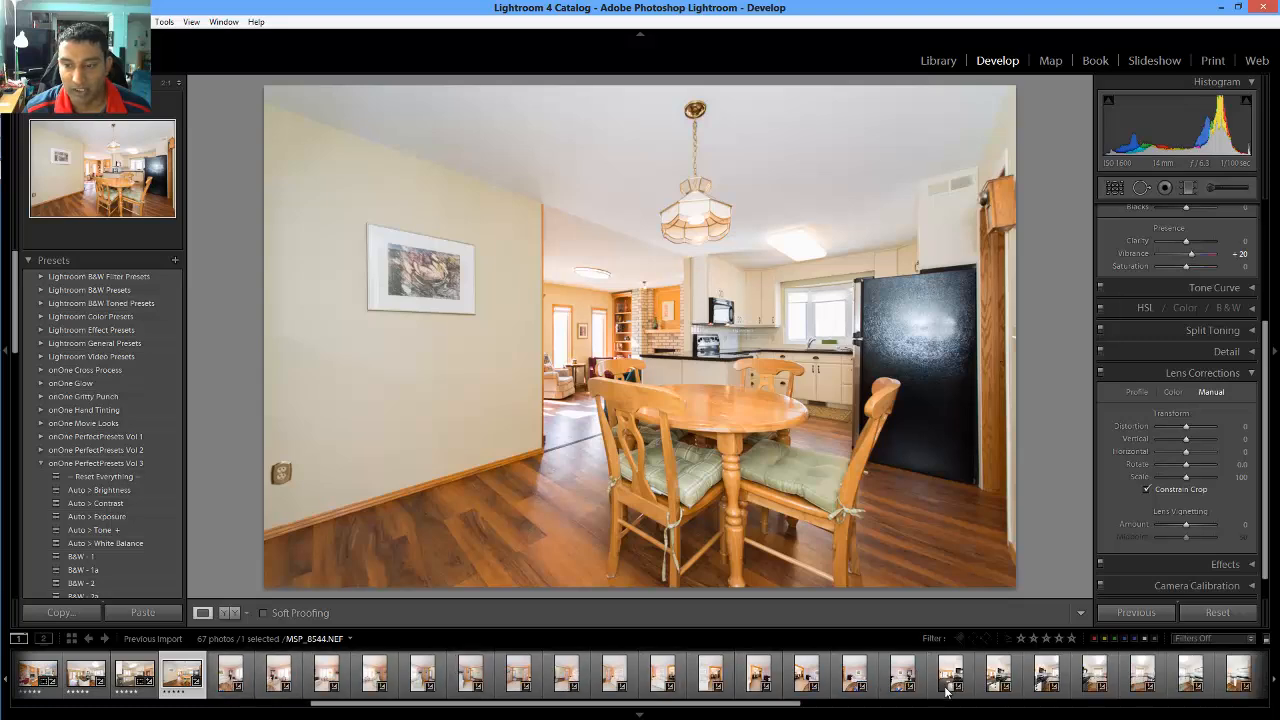
pyautogui.scroll(-5, 990, 682)
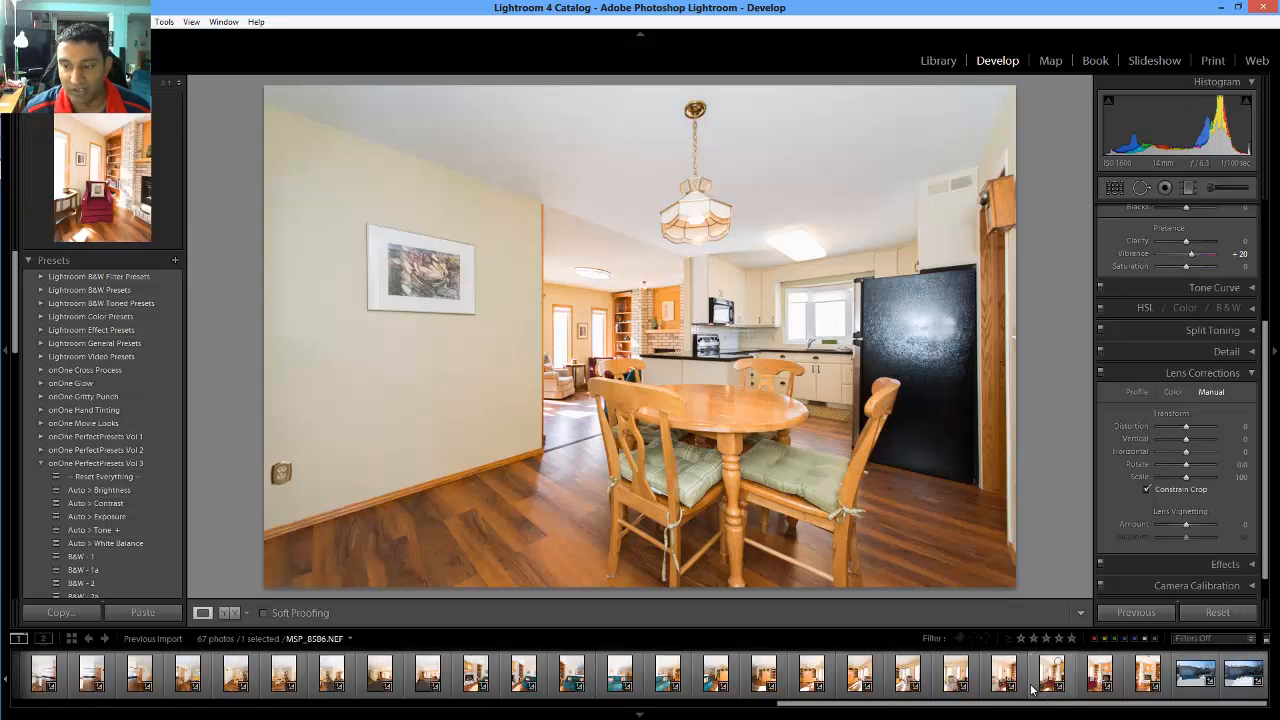
# Open the snowy house-front photo and set its Lens Corrections Rotate to 0.3
pyautogui.click(1188, 672)
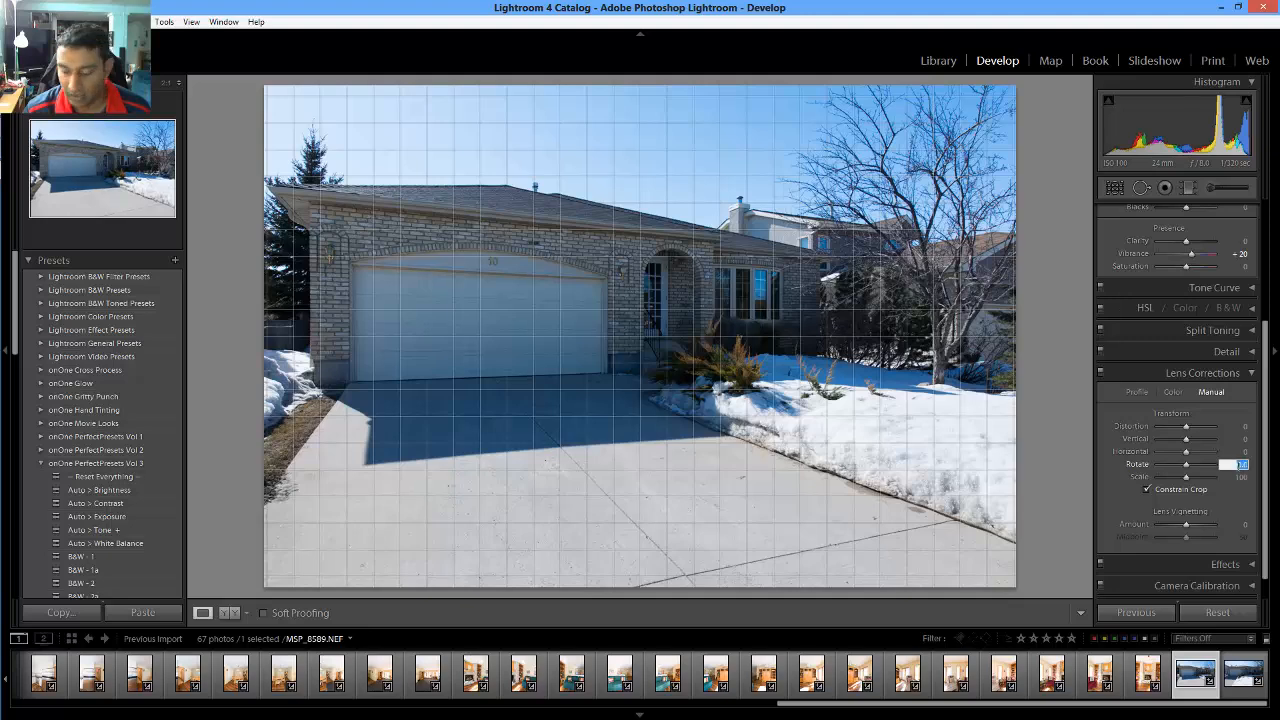
pyautogui.write('.3')
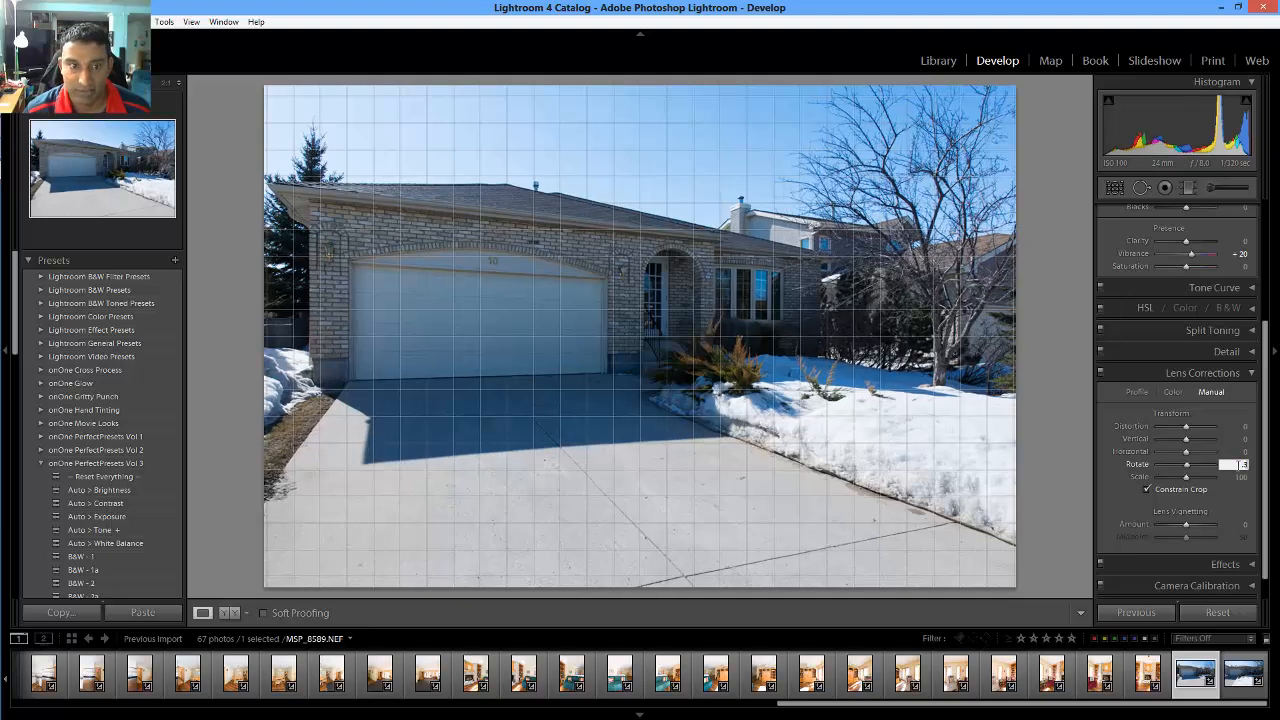
pyautogui.press('Return')
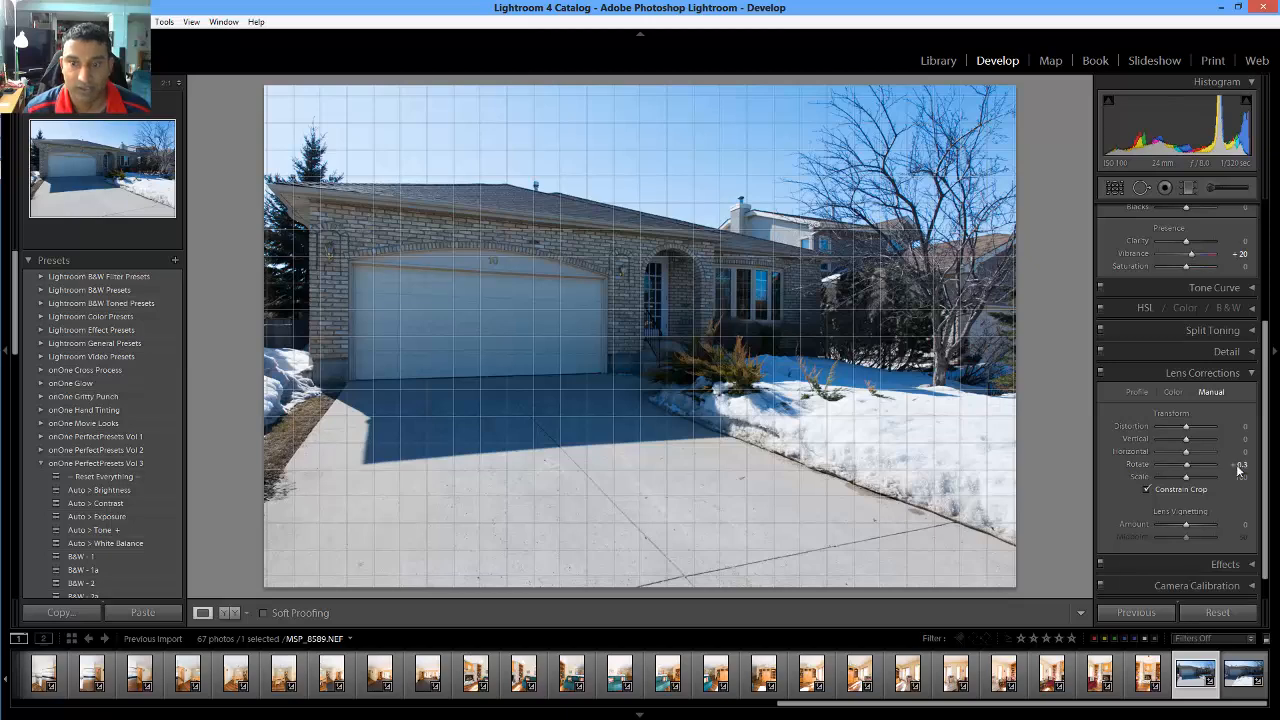
pyautogui.scroll(3, 1222, 470)
pyautogui.scroll(1, 1222, 470)
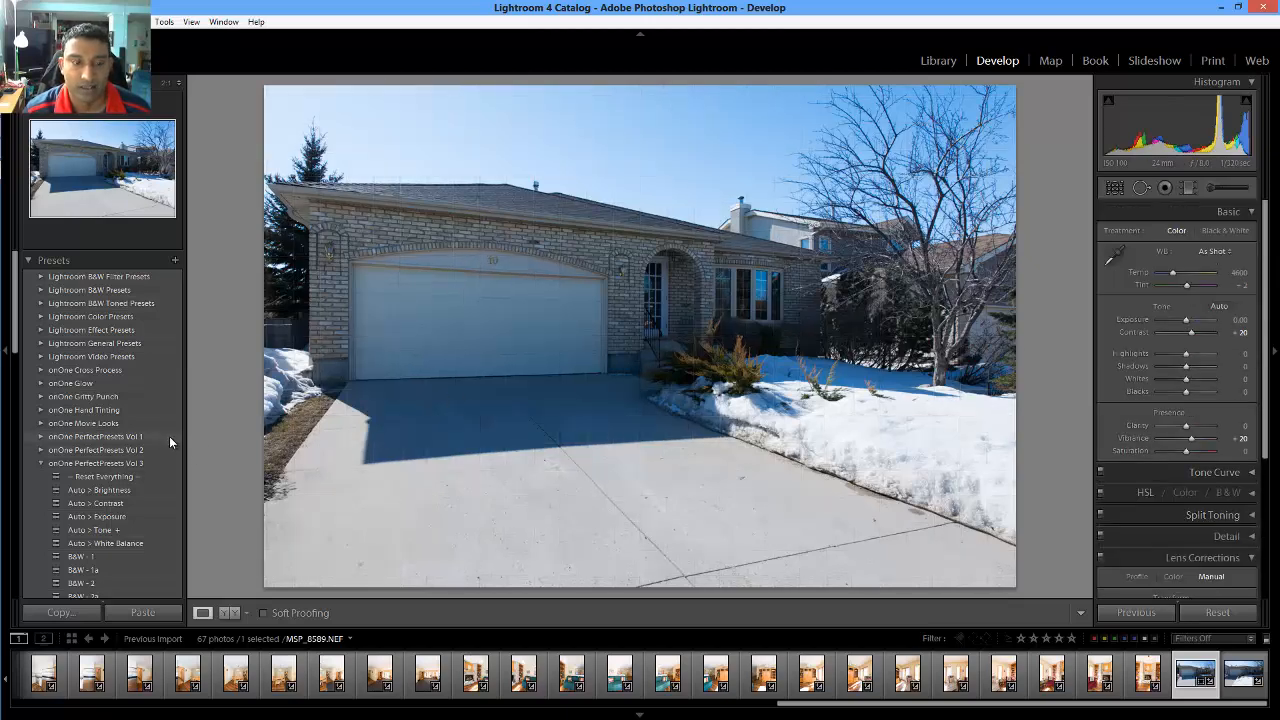
# Apply the Super Shadow Saver - Light preset and fine-tune Shadows to +48
pyautogui.scroll(-6, 169, 436)
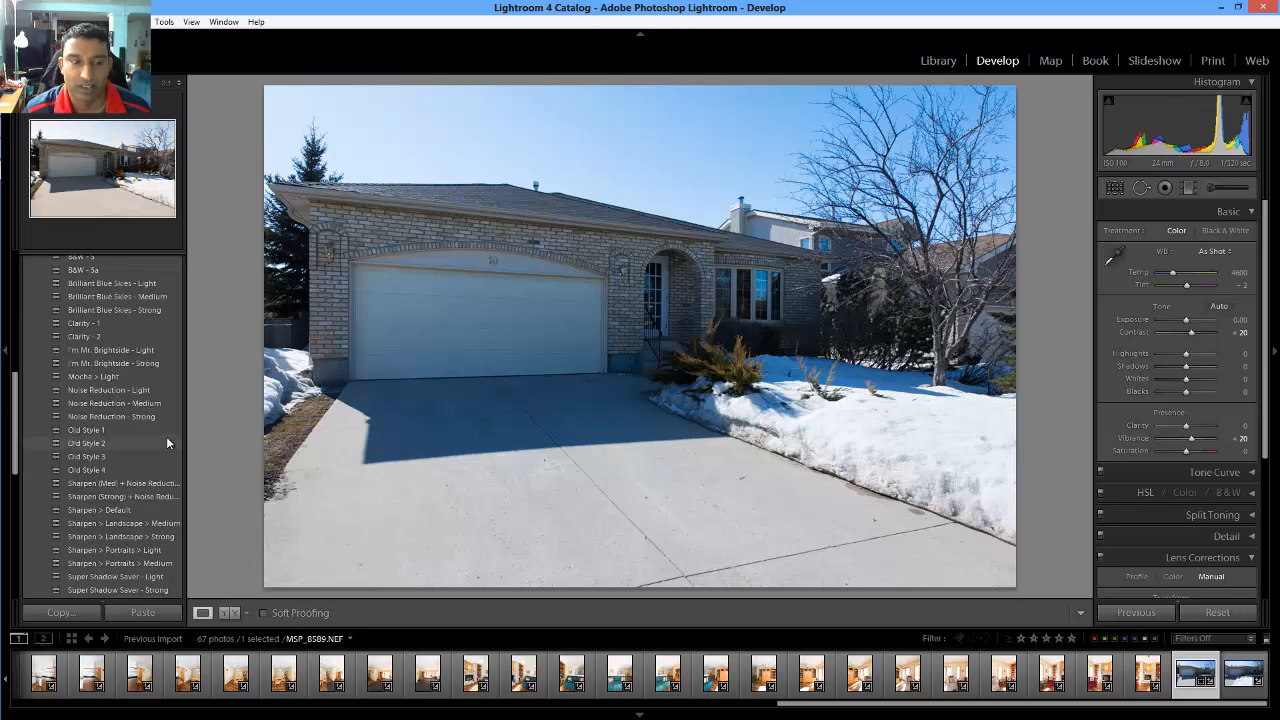
pyautogui.scroll(-6, 167, 443)
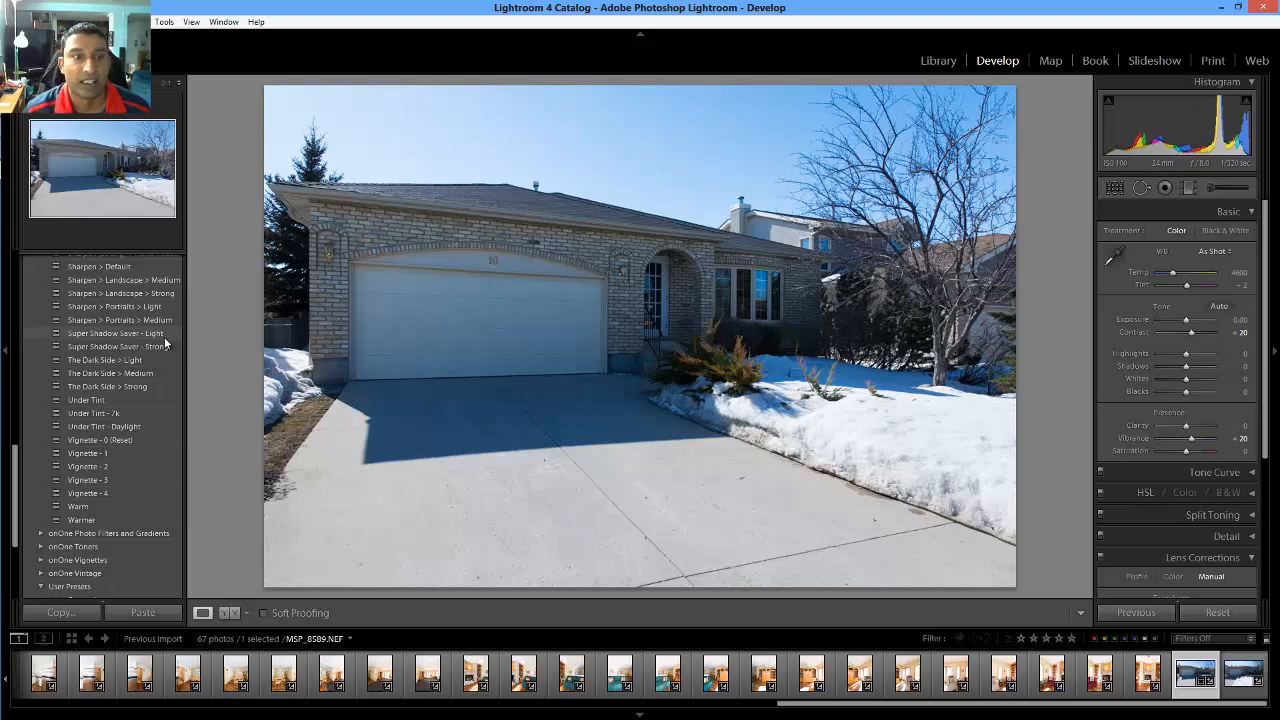
pyautogui.click(163, 336)
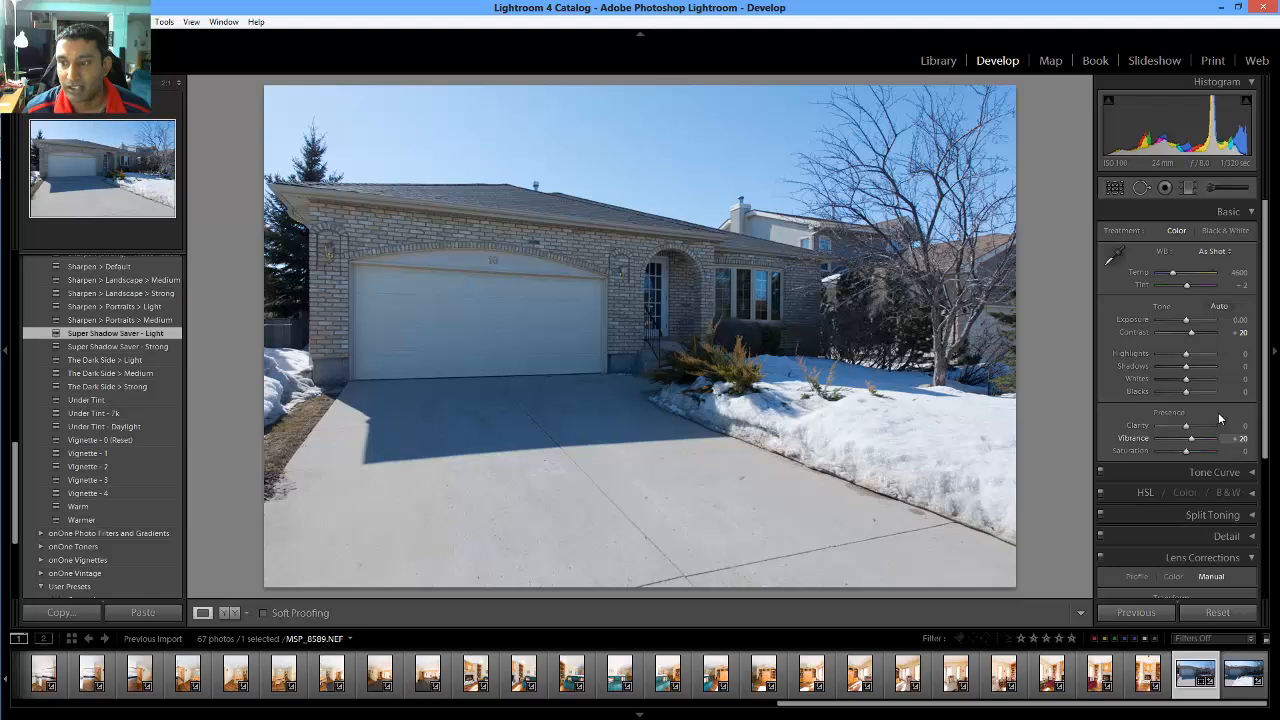
pyautogui.moveTo(1188, 368); pyautogui.dragTo(1200, 371)
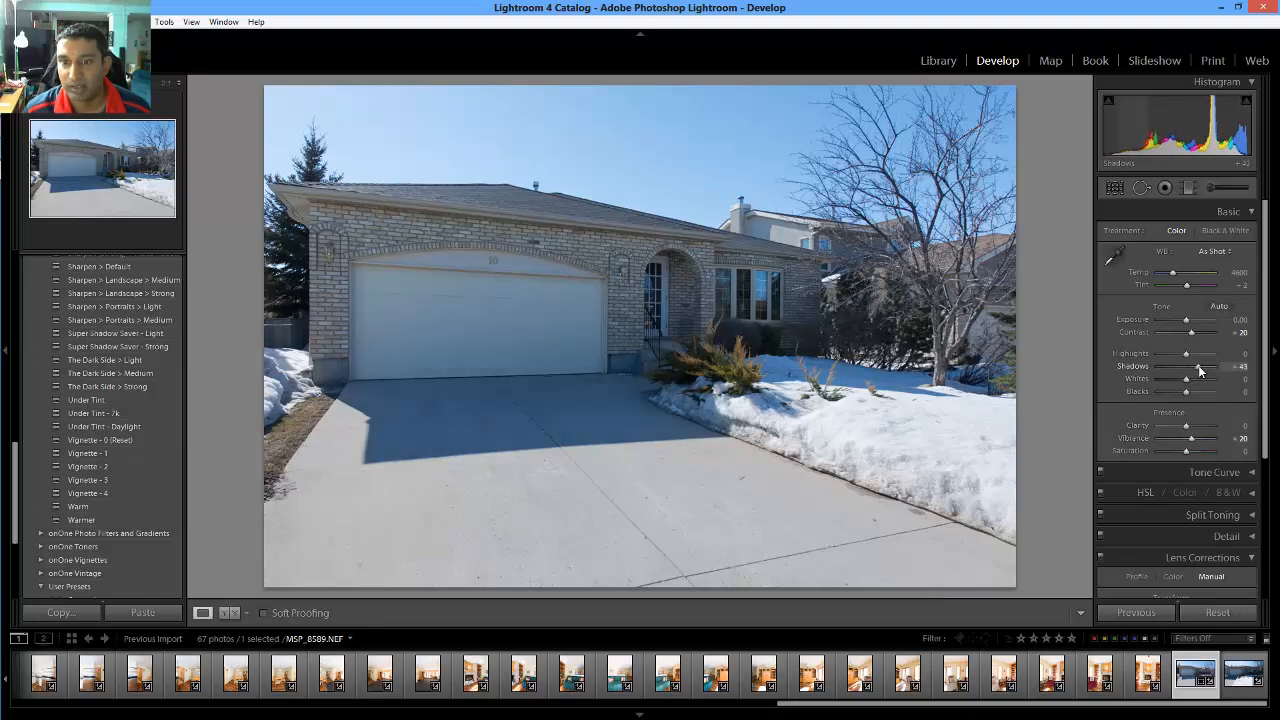
# Set the house photo's Exposure to +0.30 and rate it five stars
pyautogui.click(1240, 319)
pyautogui.write('.3')
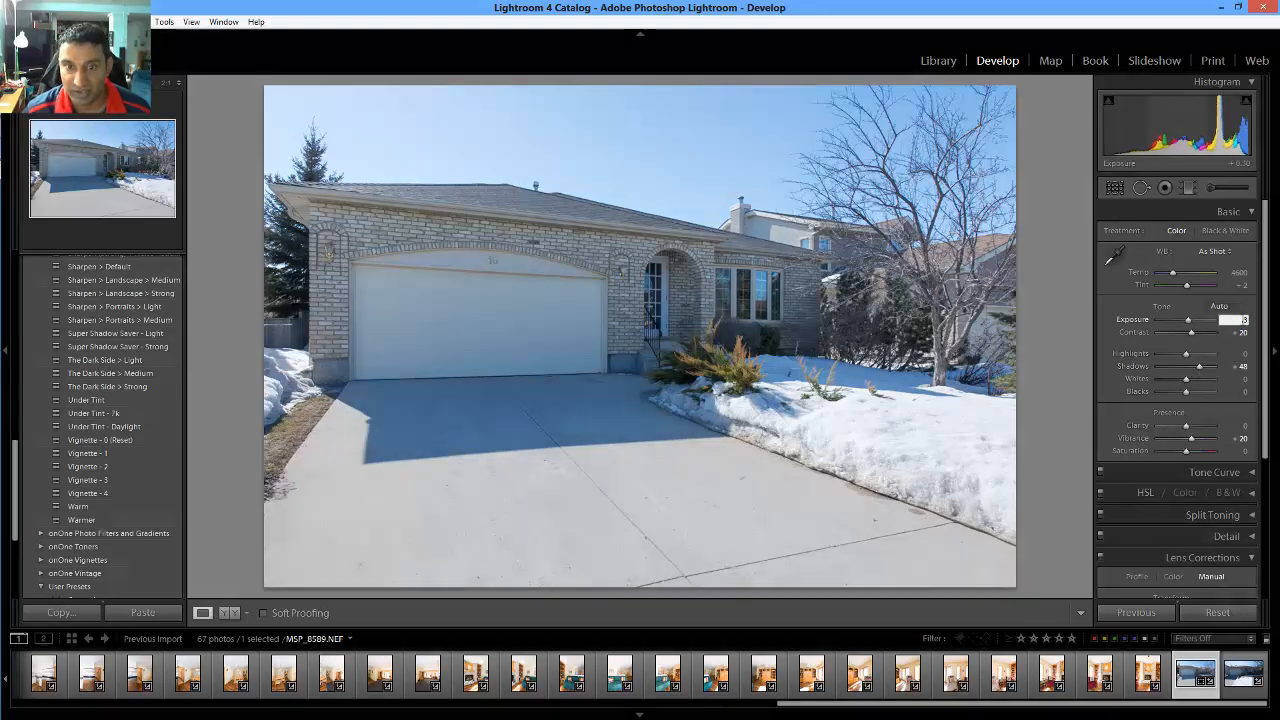
pyautogui.press('Return')
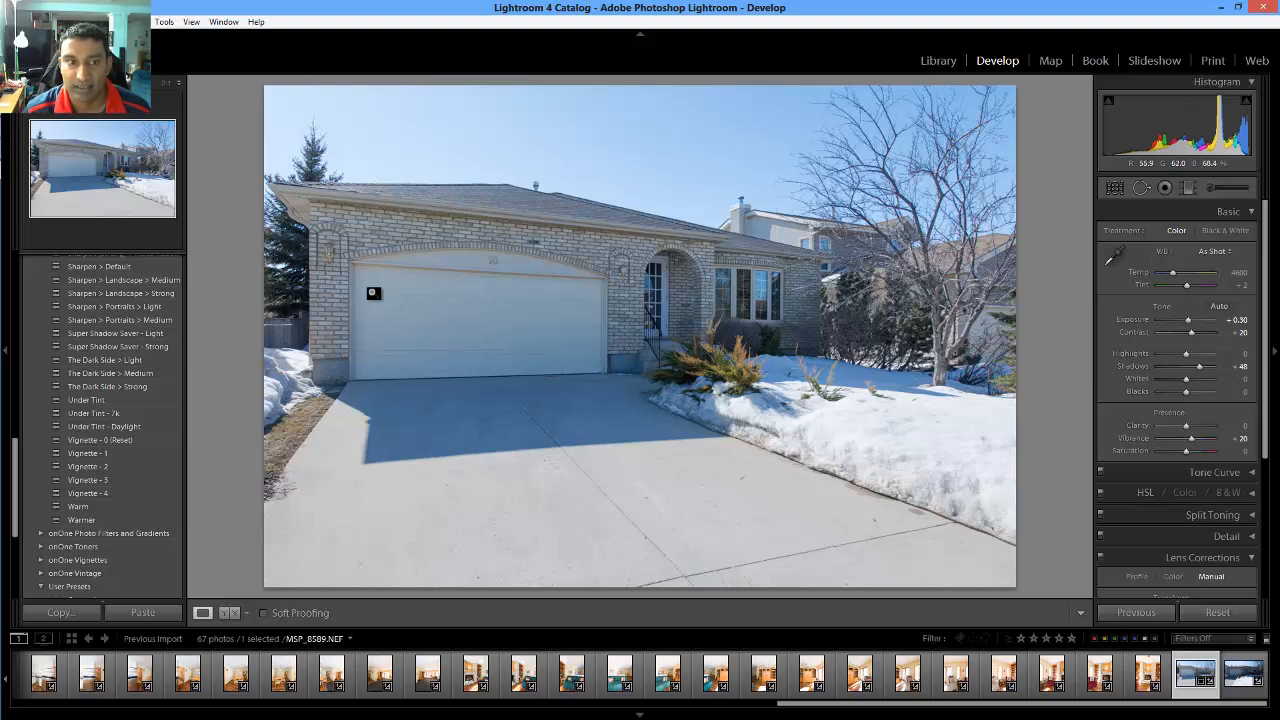
pyautogui.press('5')
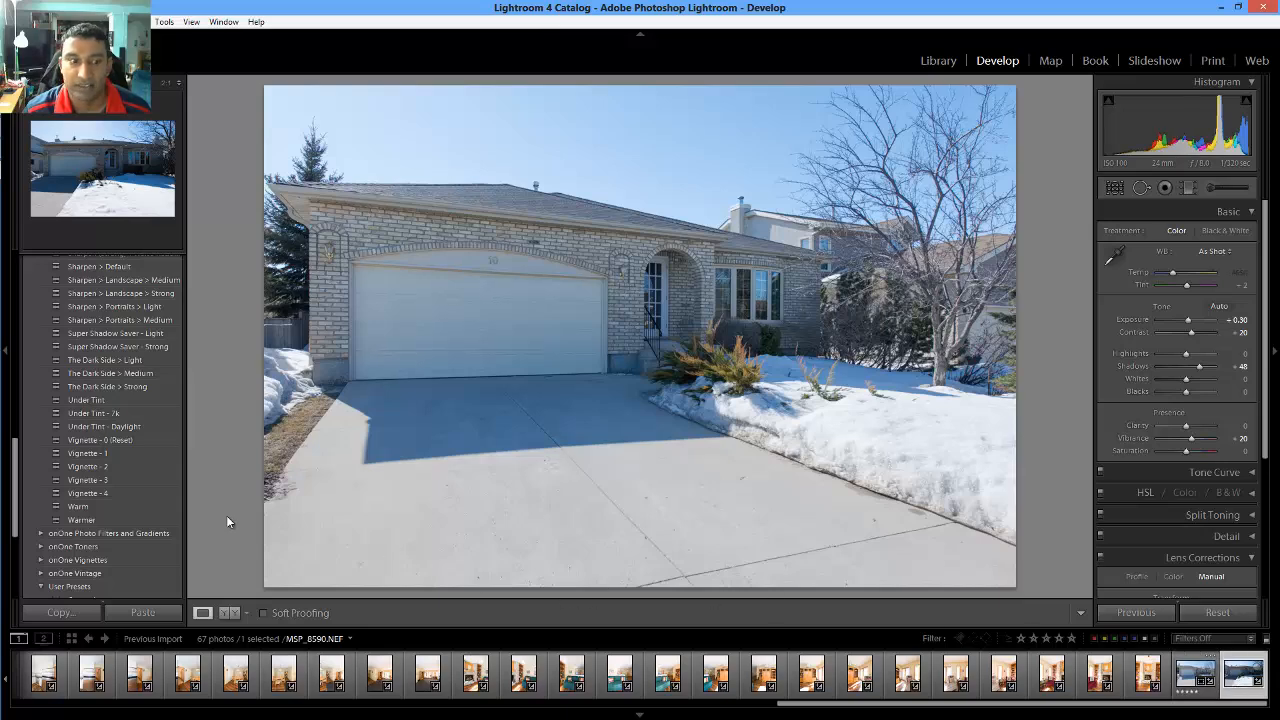
# On MSP_8590, apply Super Shadow Saver - Light, set Exposure +0.30 and brighten Shadows
pyautogui.press('Right')
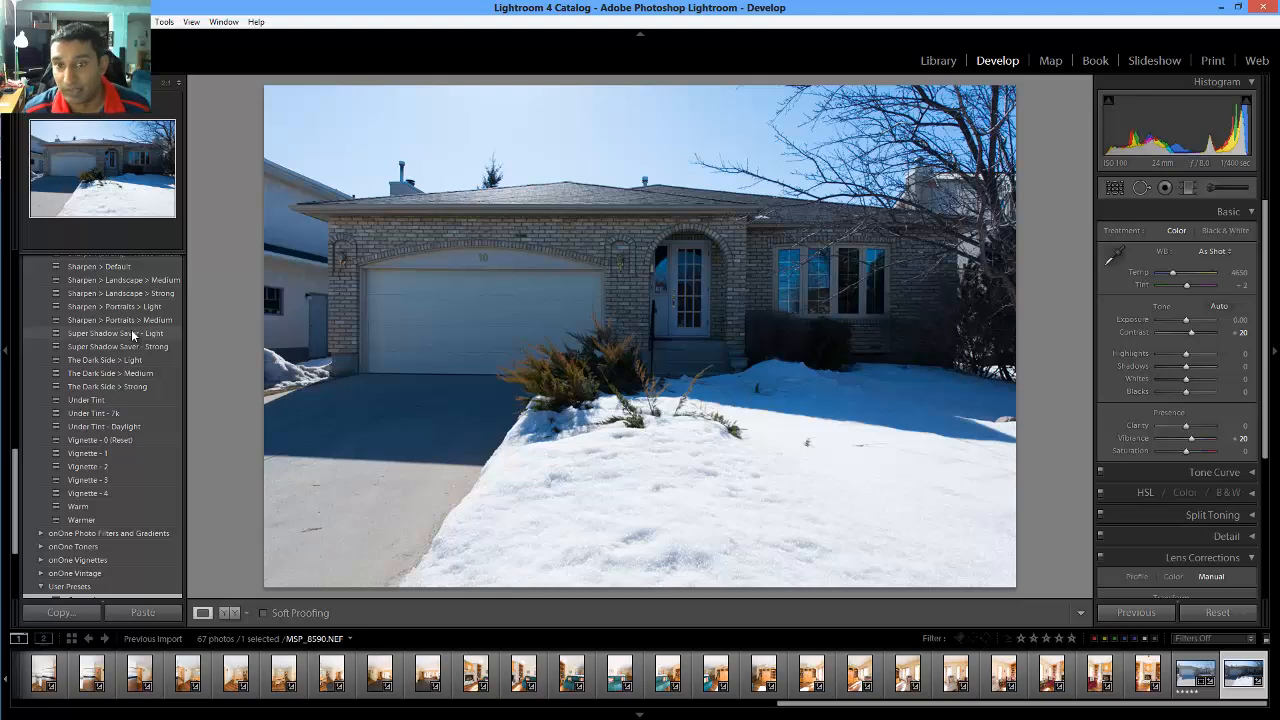
pyautogui.click(115, 333)
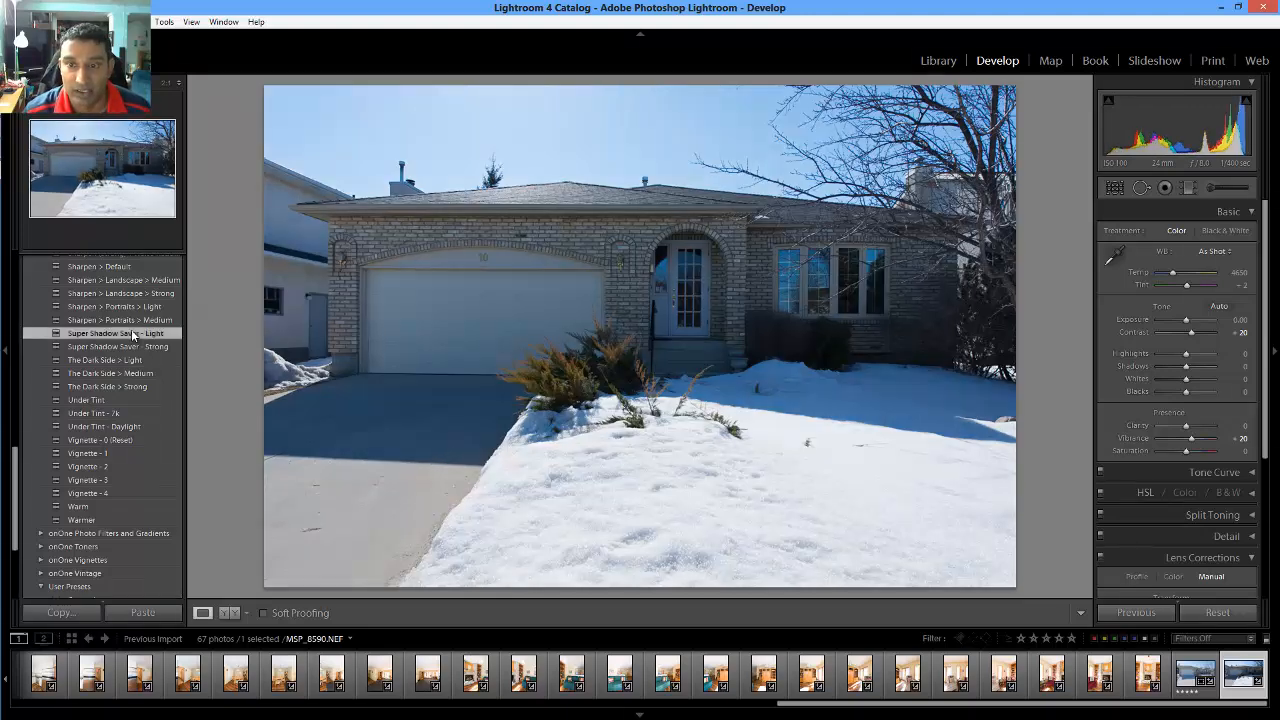
pyautogui.scroll(10, 137, 402)
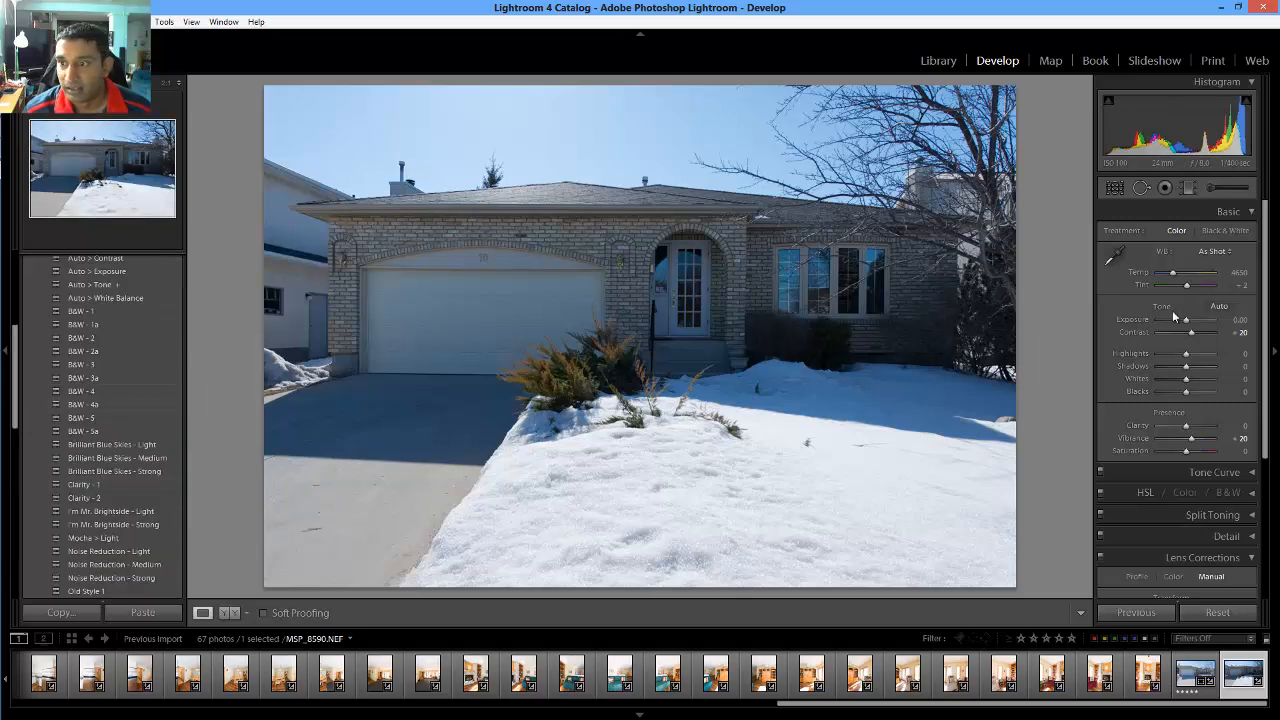
pyautogui.click(1238, 319)
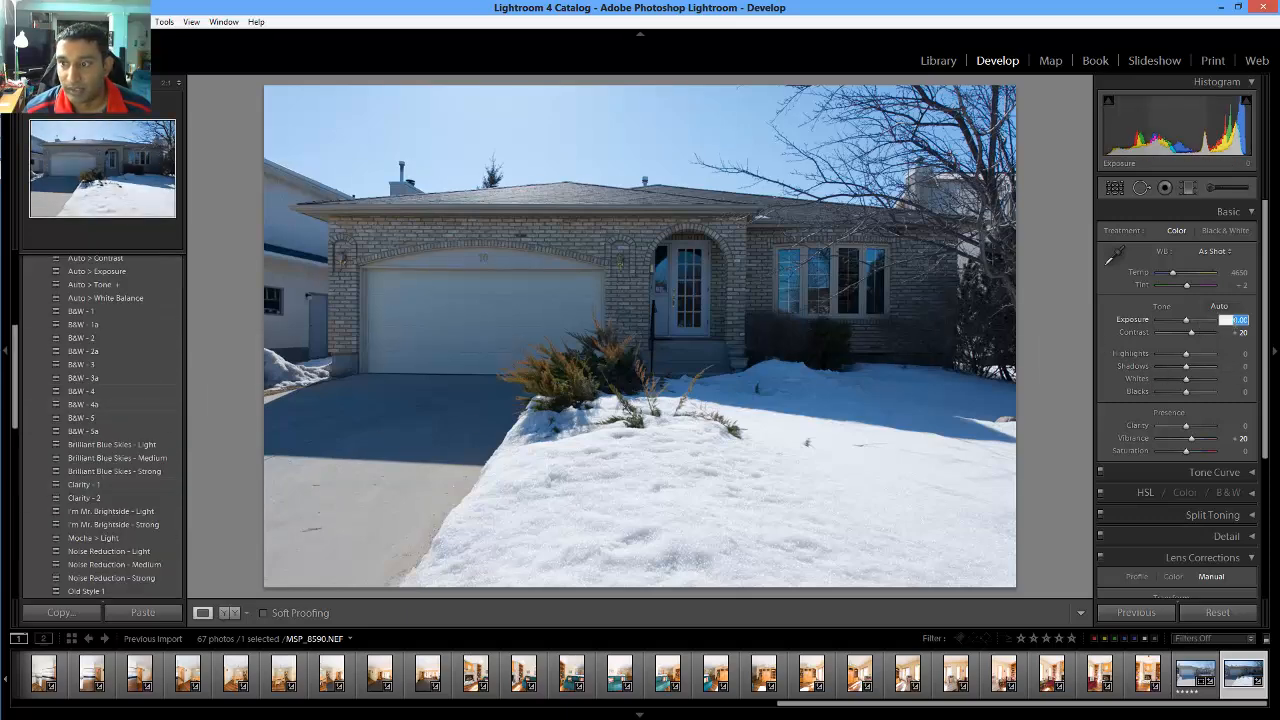
pyautogui.write('.3')
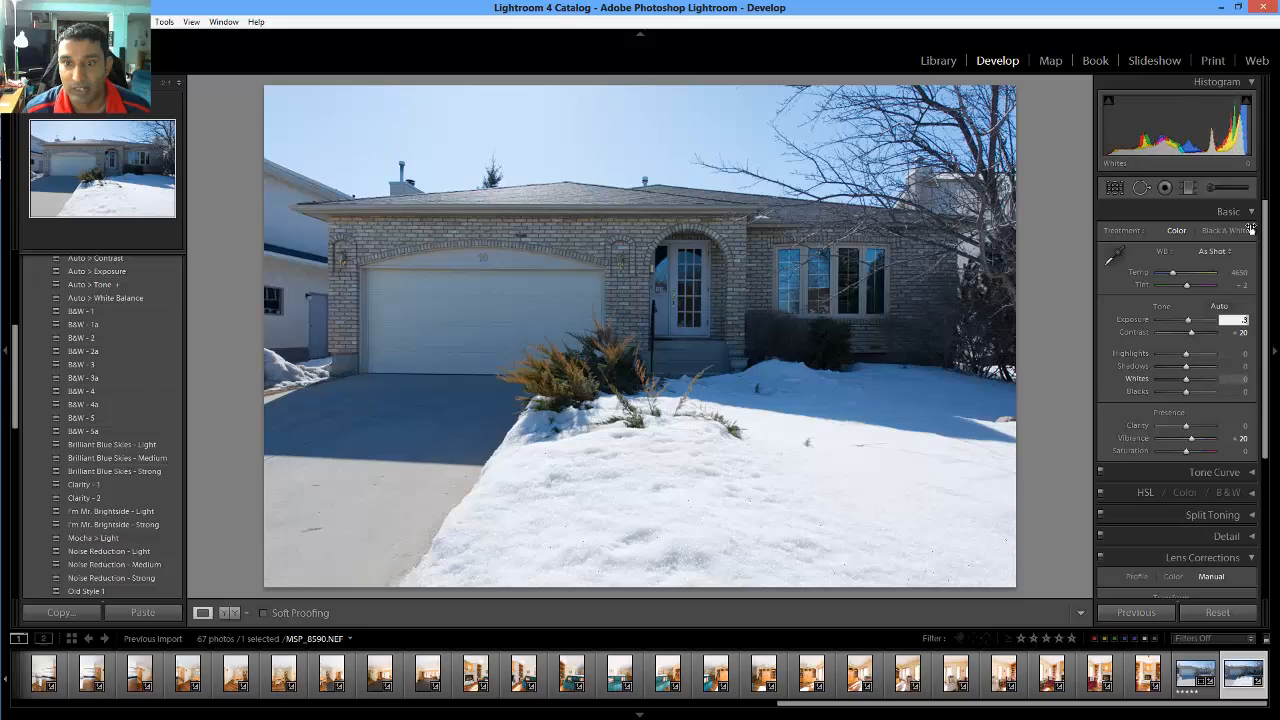
pyautogui.moveTo(1186, 366)
pyautogui.mouseDown()
pyautogui.moveTo(1203, 370)
pyautogui.moveTo(1156, 353)
pyautogui.moveTo(1200, 370)
pyautogui.mouseUp()
# Turn on Constrain Crop for MSP_8590 and rate it five stars
pyautogui.scroll(-5, 1170, 440)
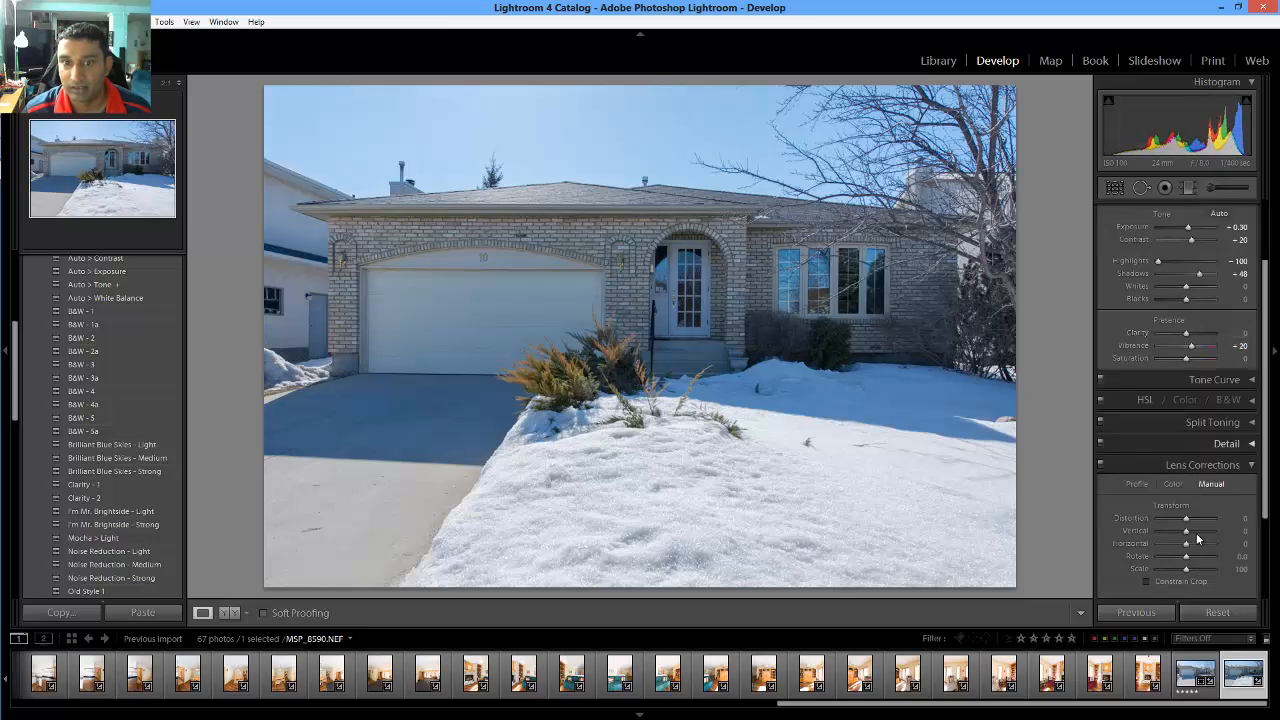
pyautogui.click(1193, 494)
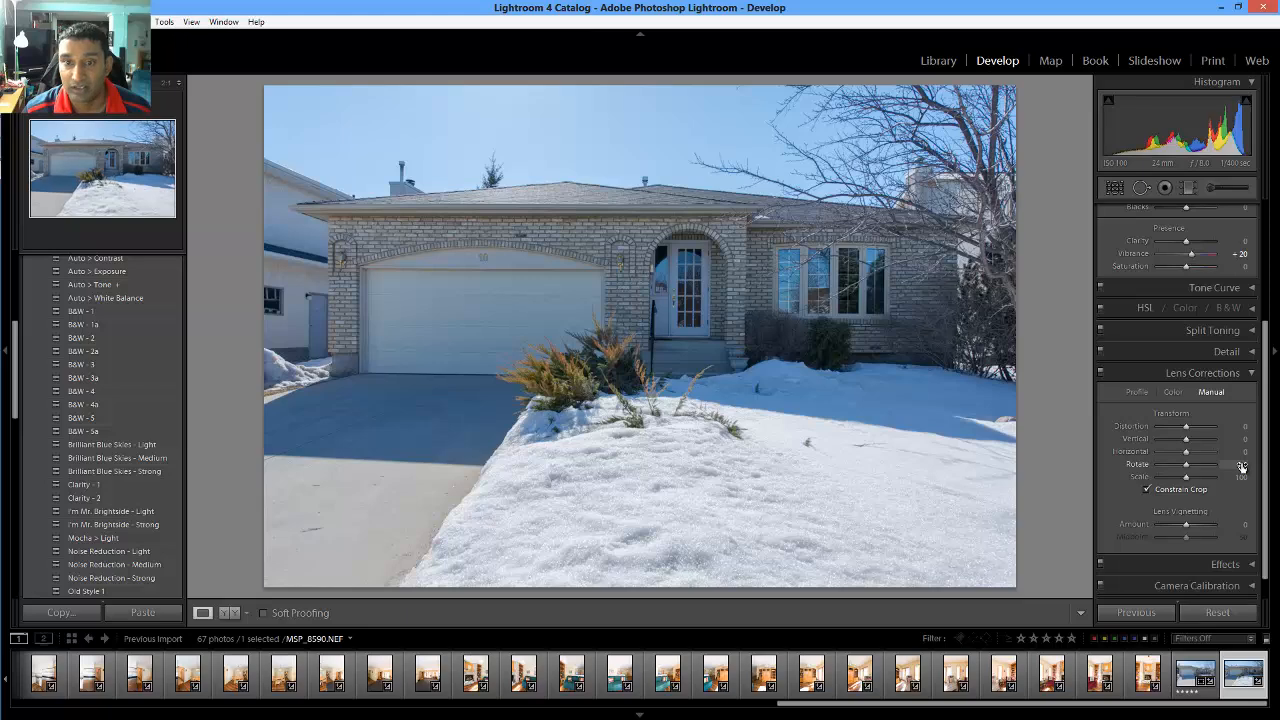
pyautogui.click(1241, 466)
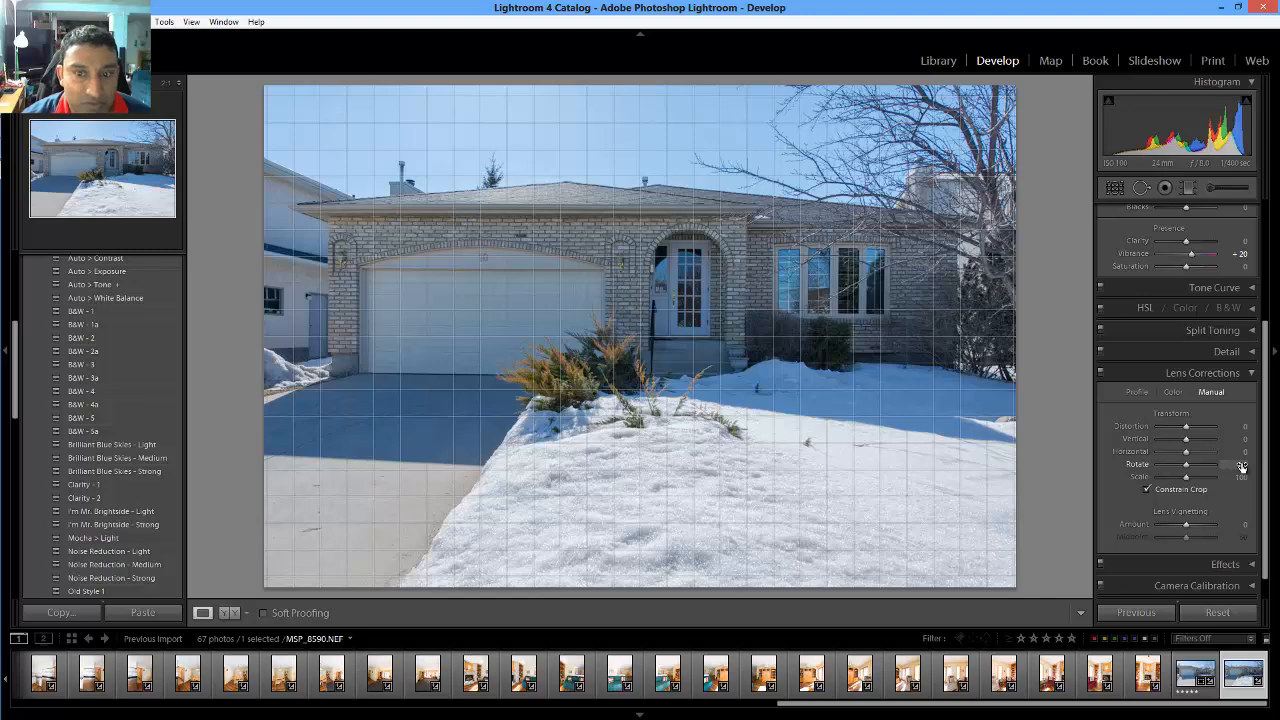
pyautogui.press('5')
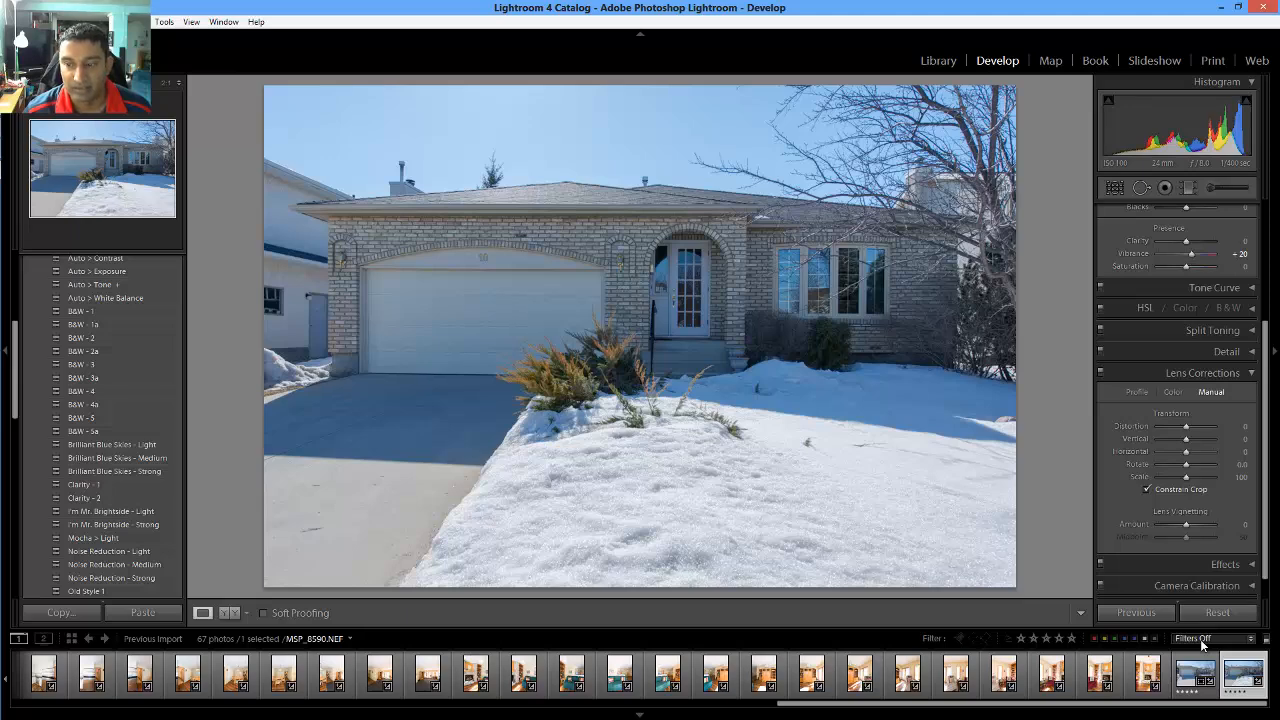
# Filter the filmstrip to rated photos, select all 22, and bring up their Export submenu
pyautogui.click(1203, 640)
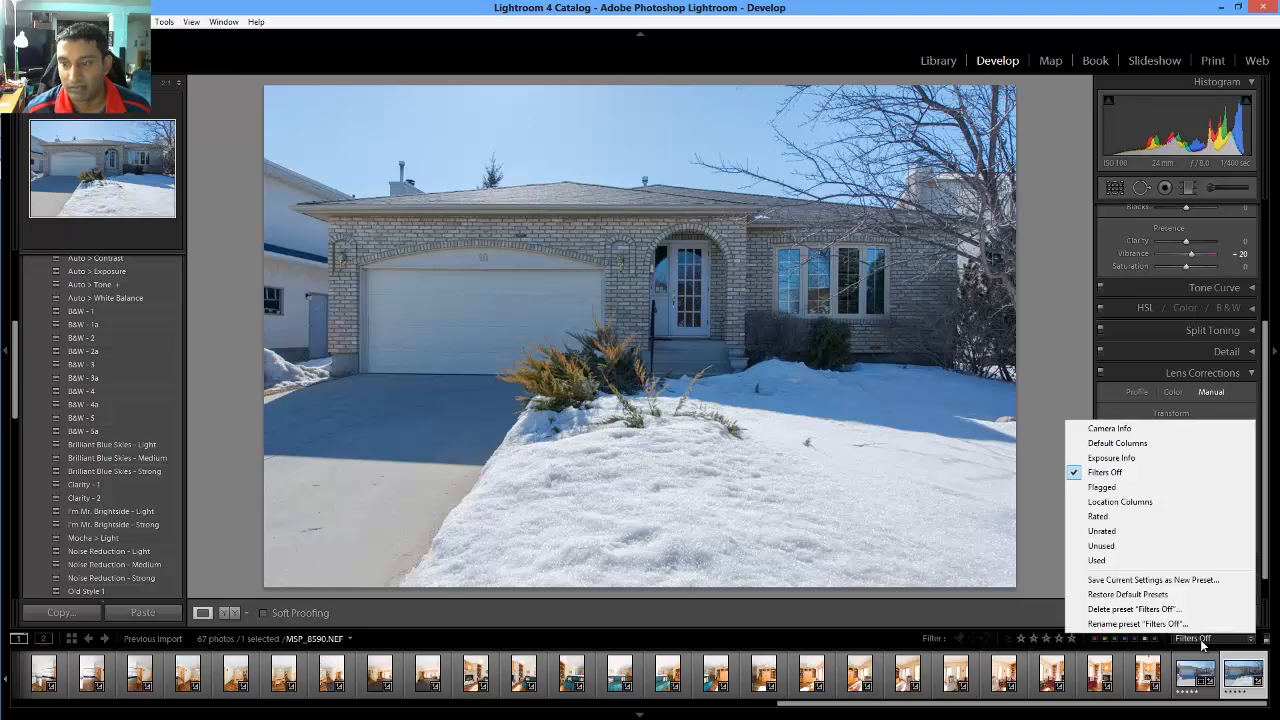
pyautogui.click(1131, 516)
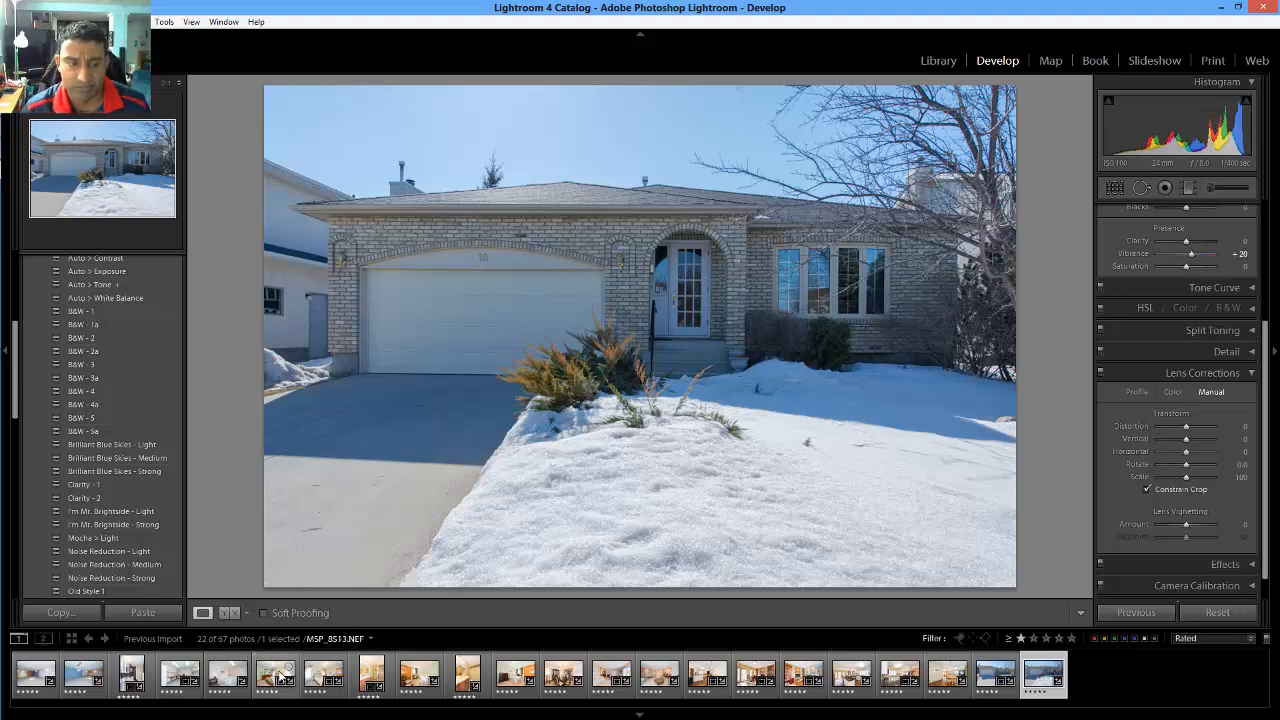
pyautogui.hotkey('ctrl', 'a')
pyautogui.rightClick(30, 680)
pyautogui.moveTo(88, 623)
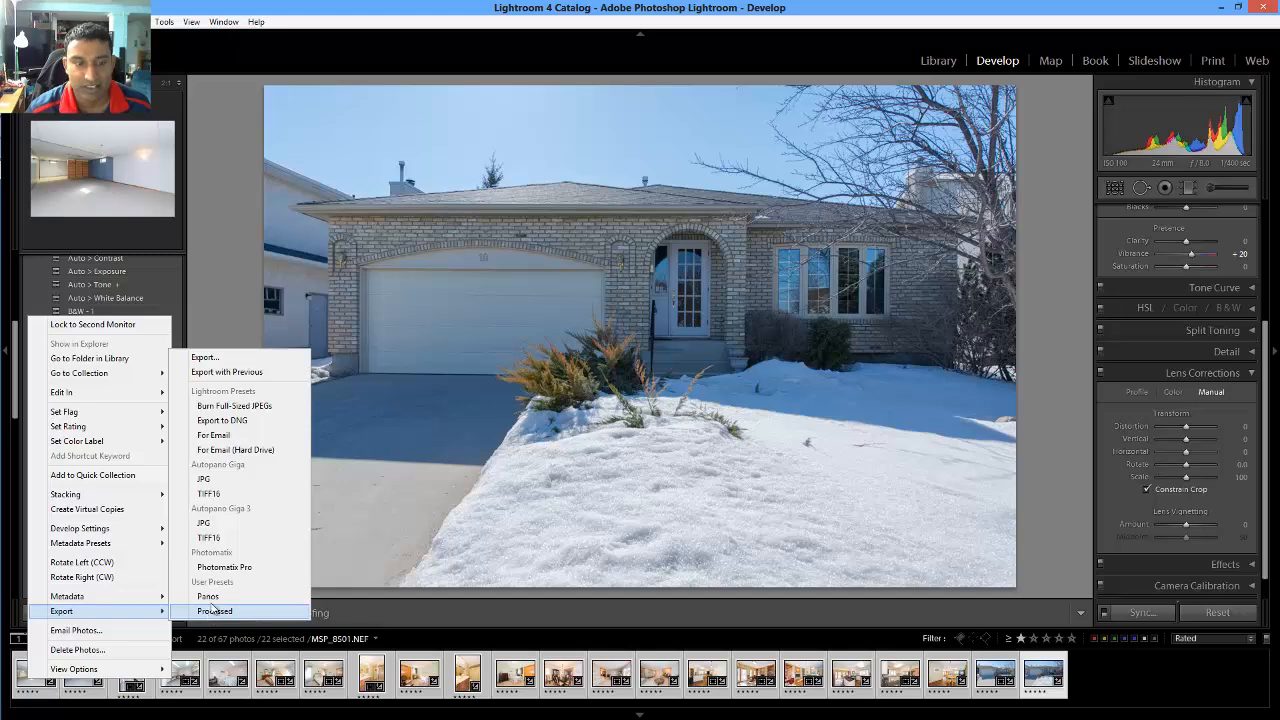
# Load the Processed export preset for the 22 files, review its settings, and export
pyautogui.click(244, 362)
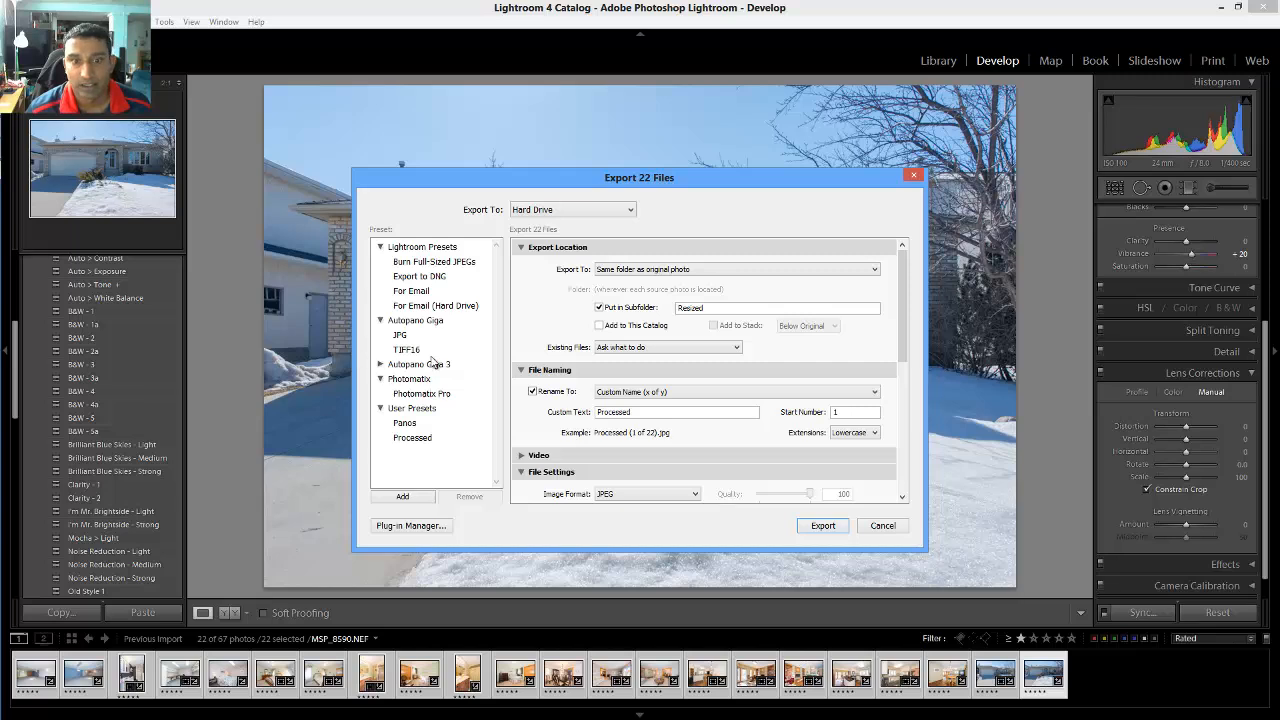
pyautogui.click(424, 442)
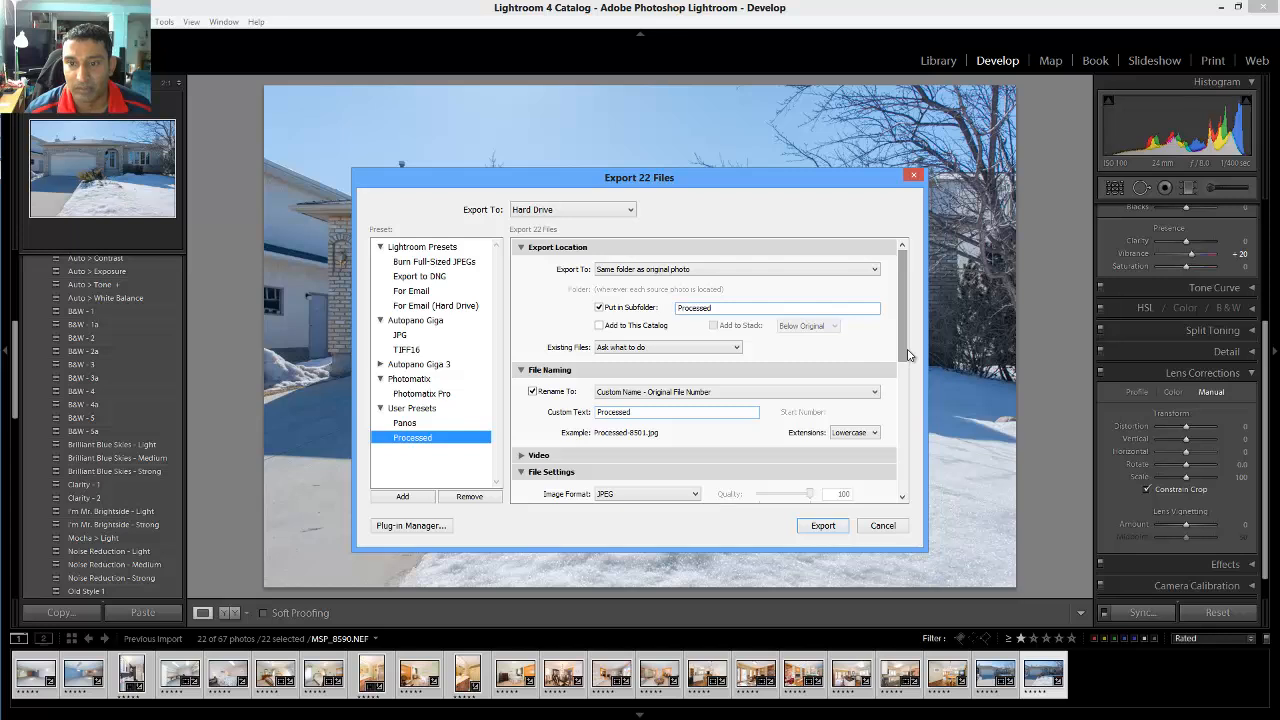
pyautogui.scroll(-3, 766, 372)
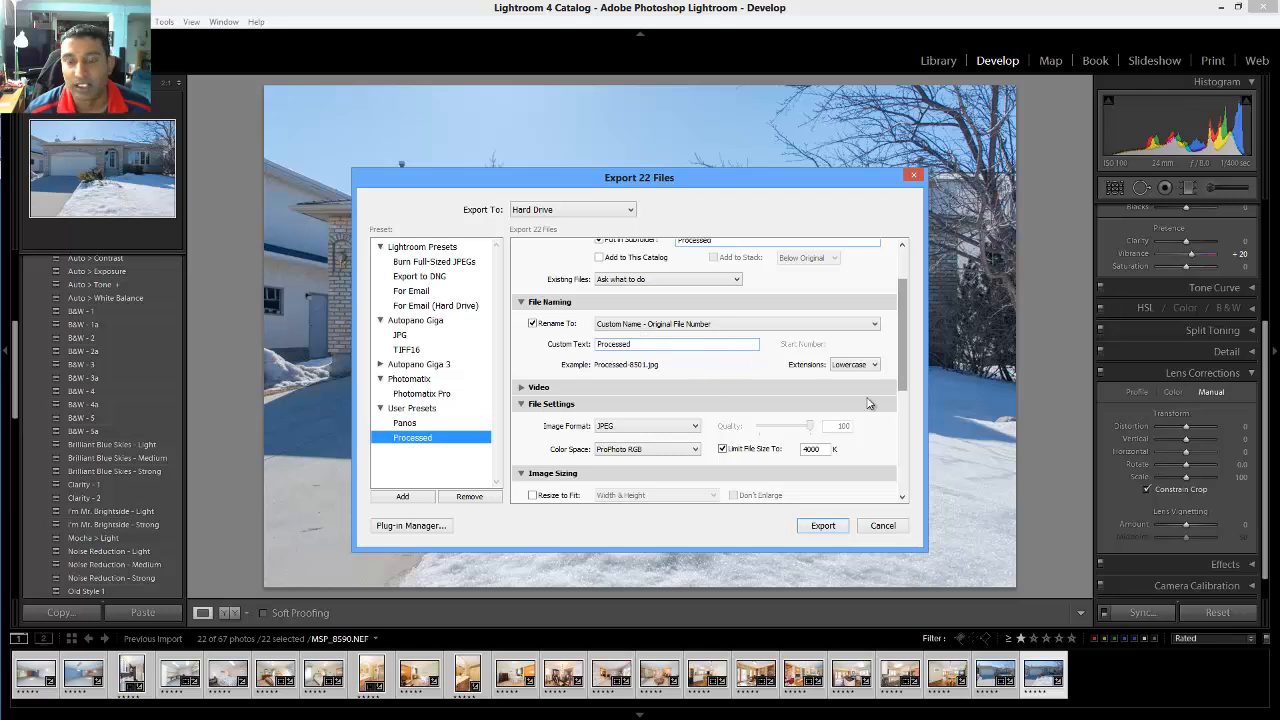
pyautogui.scroll(-4, 906, 383)
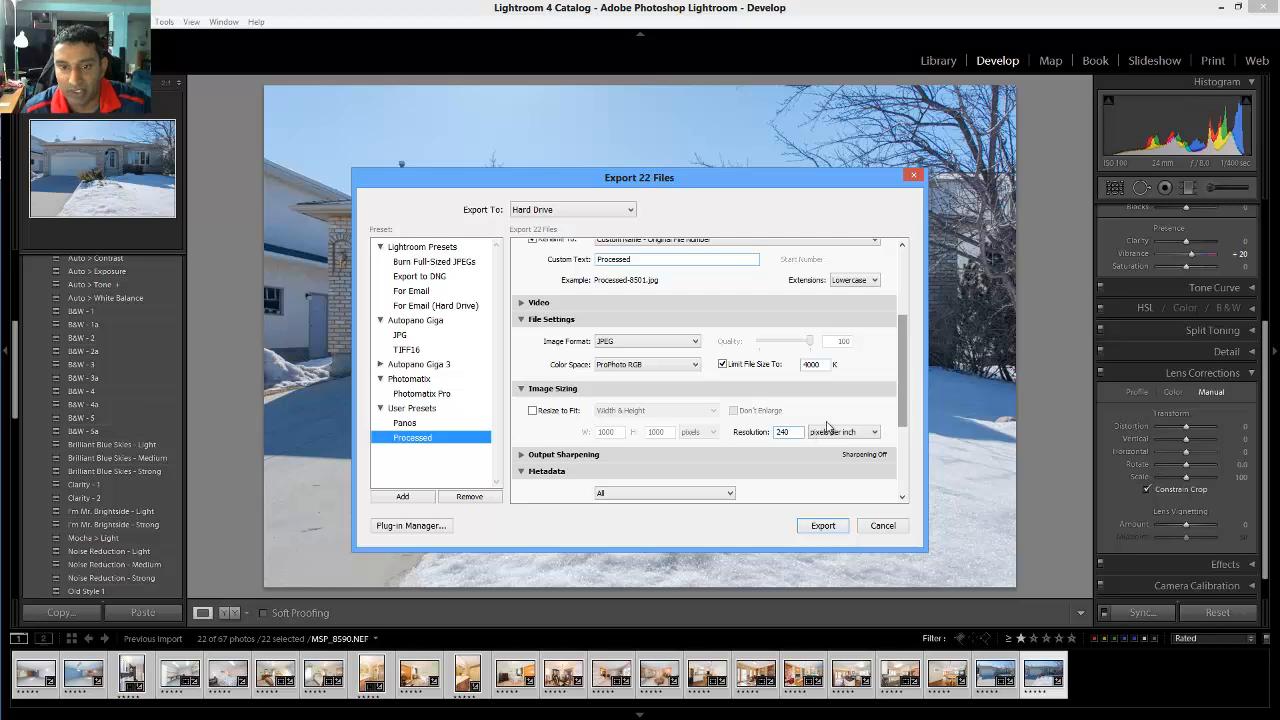
pyautogui.moveTo(905, 413); pyautogui.dragTo(905, 446)
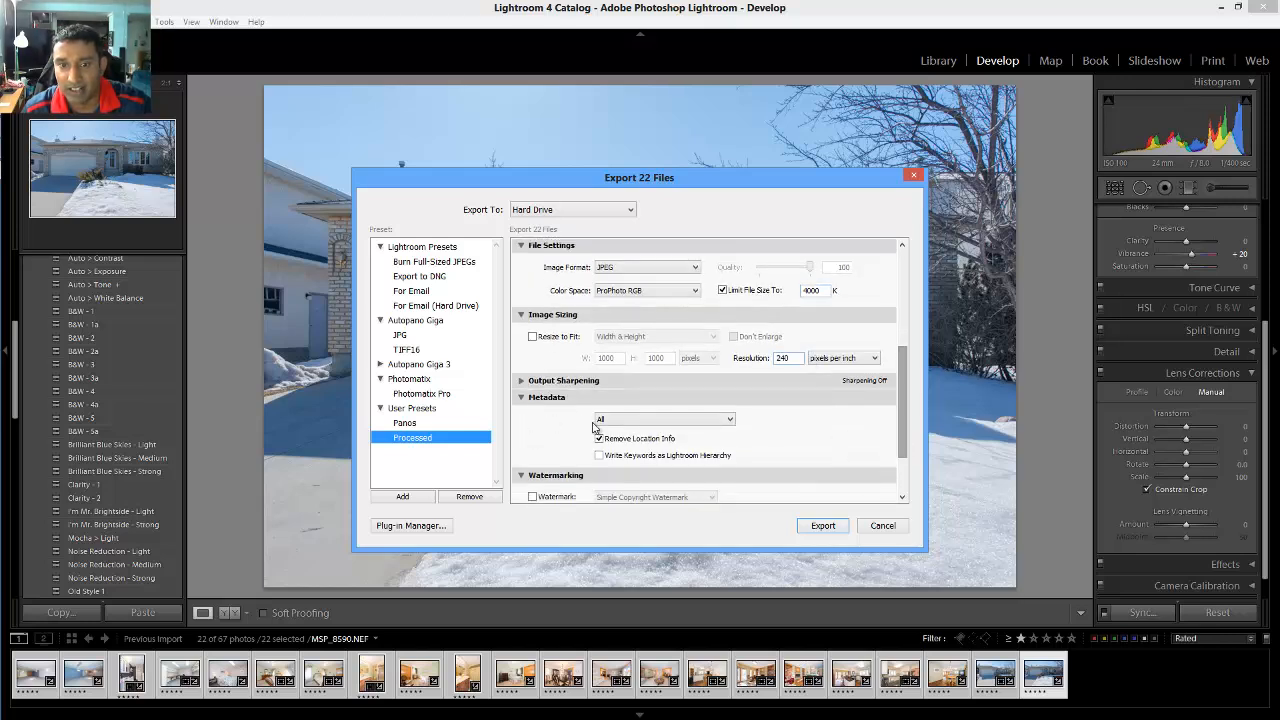
pyautogui.moveTo(905, 446); pyautogui.dragTo(911, 313)
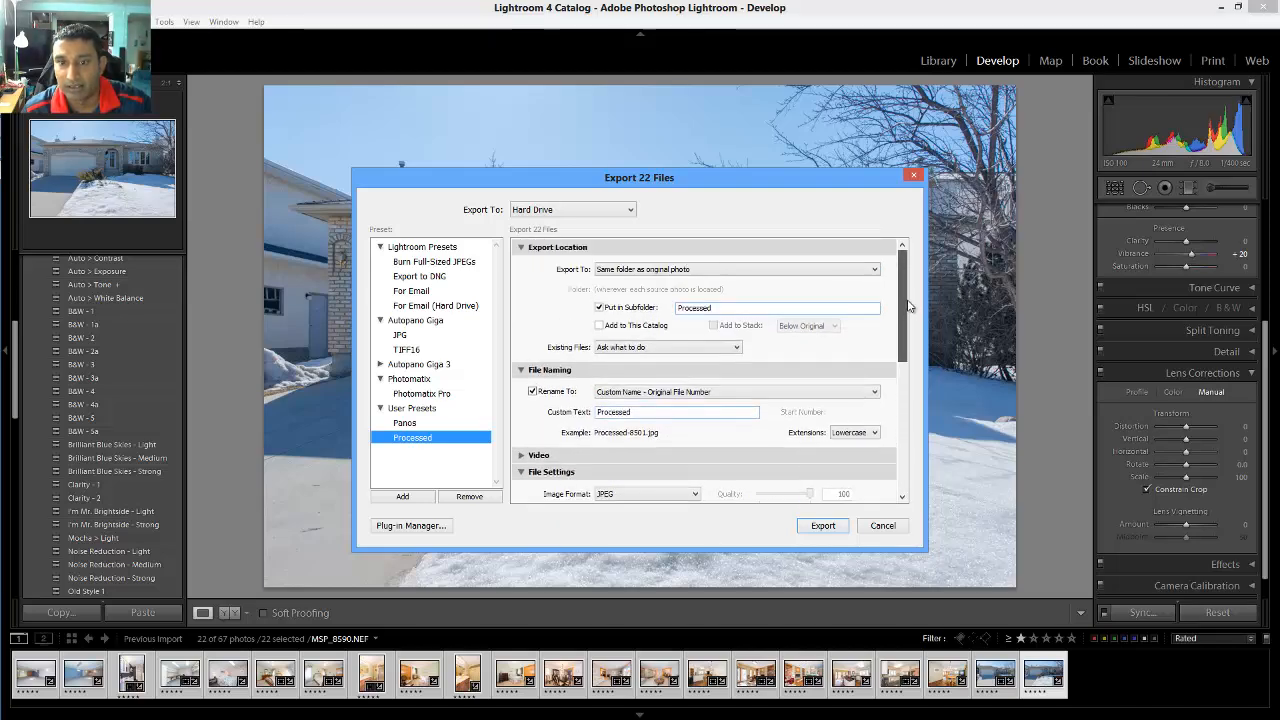
pyautogui.click(822, 525)
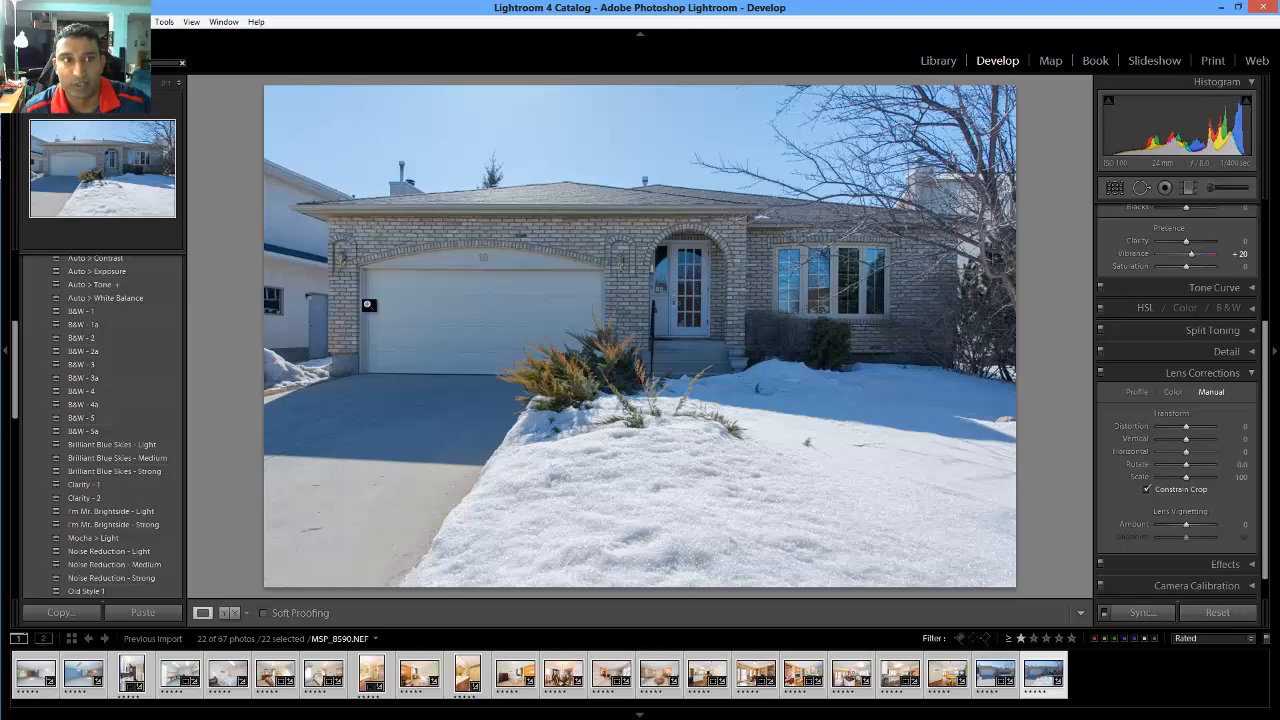
# Filter the filmstrip to unrated photos and select all 45 panorama shots
pyautogui.click(1215, 637)
pyautogui.click(1133, 530)
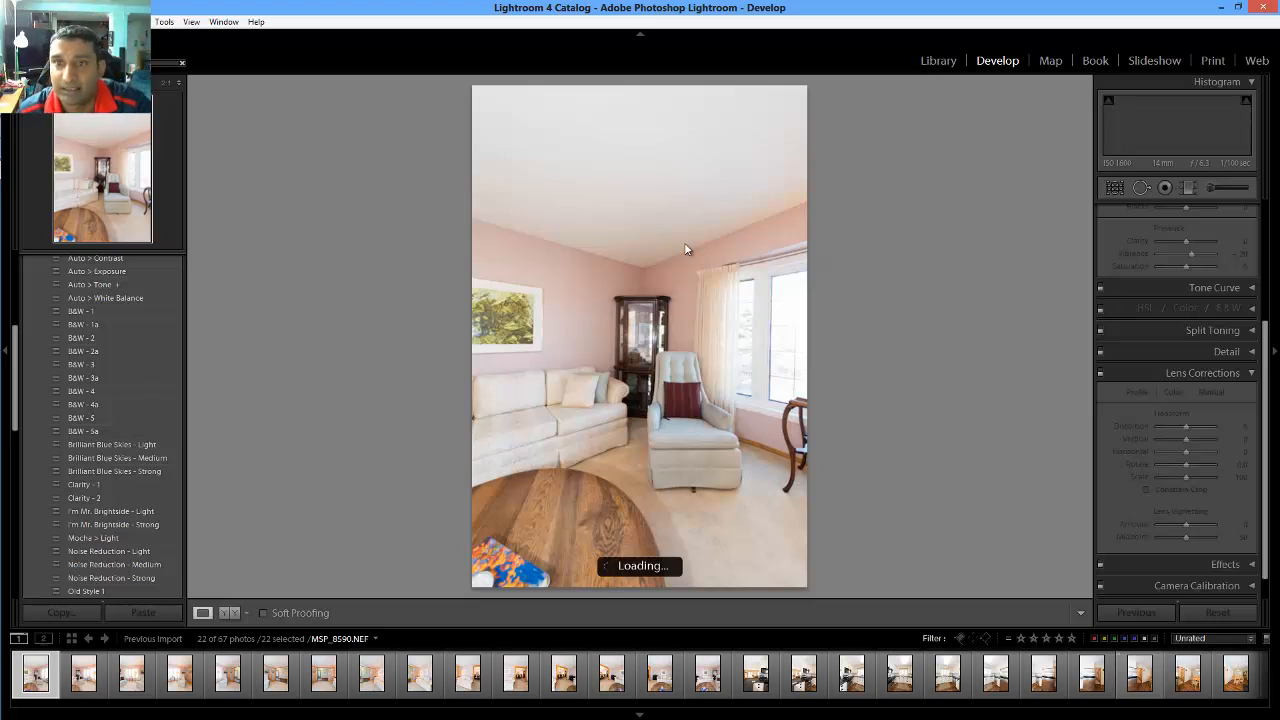
pyautogui.press('0')
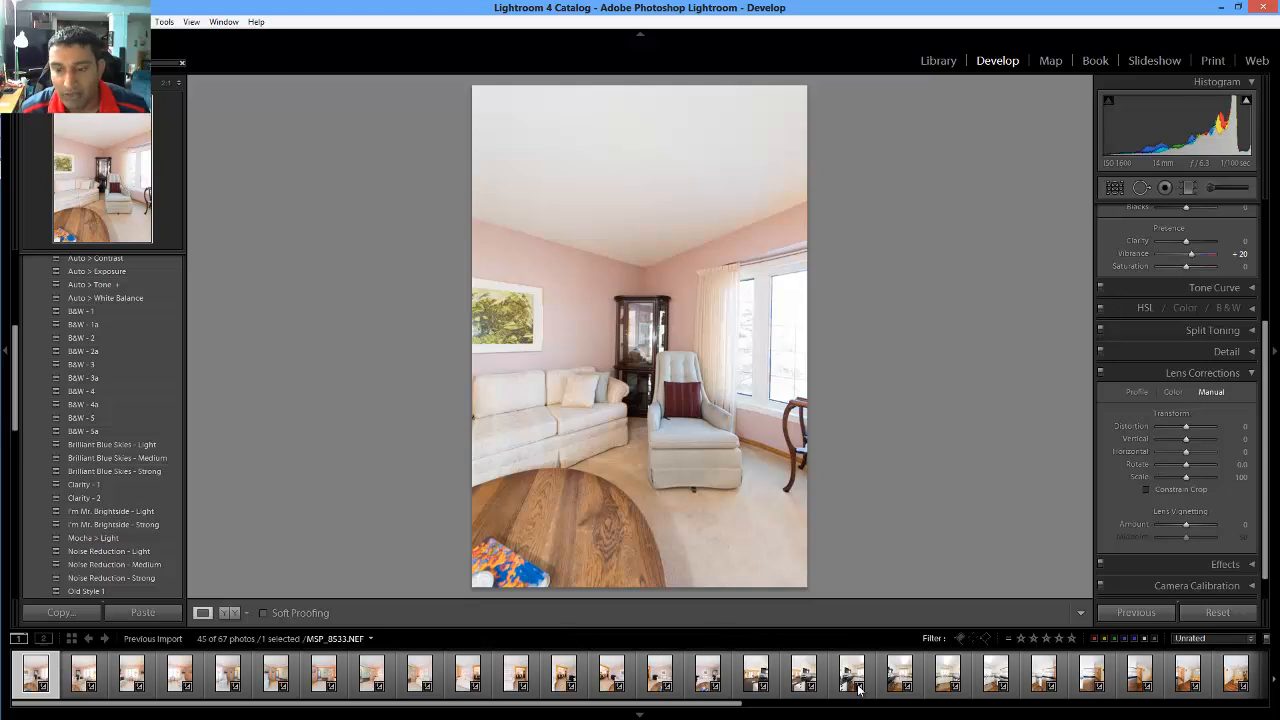
pyautogui.click(790, 707)
pyautogui.moveTo(825, 708); pyautogui.dragTo(1150, 703)
pyautogui.keyDown('shift'); pyautogui.click(1243, 674); pyautogui.keyUp('shift')
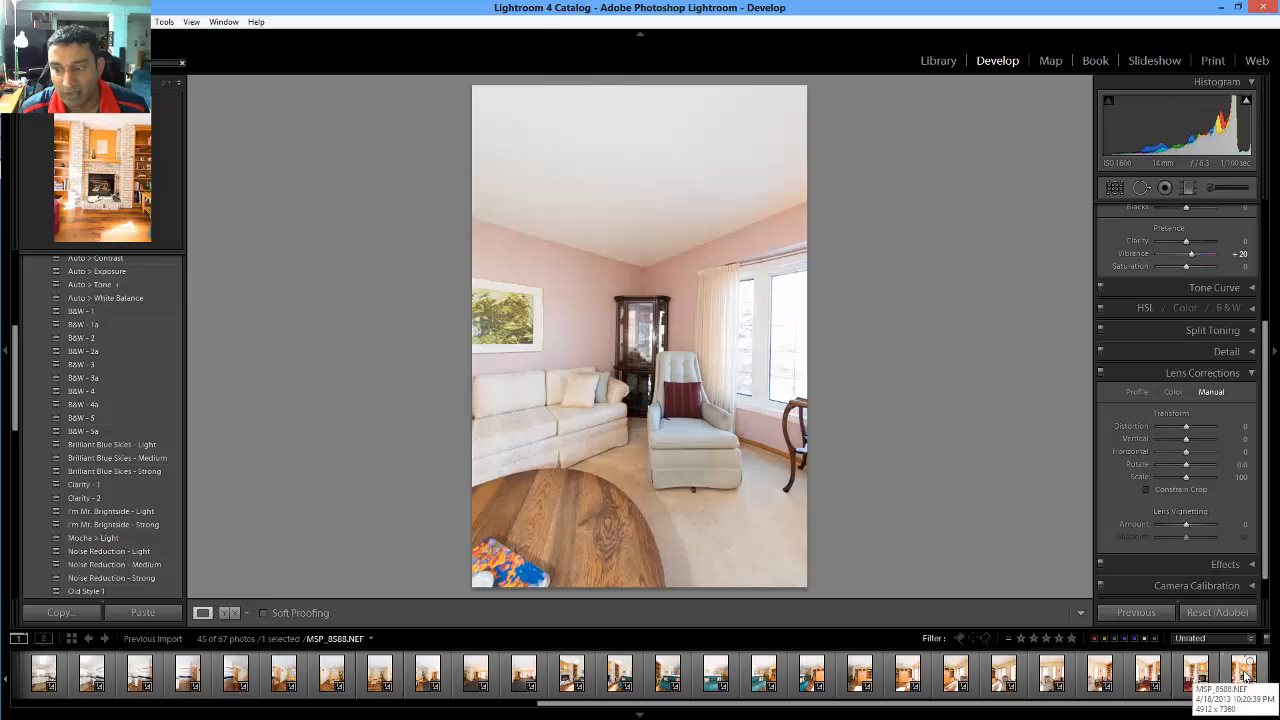
# From the Library grid, open the Export dialog for the 45 selected photos
pyautogui.click(938, 61)
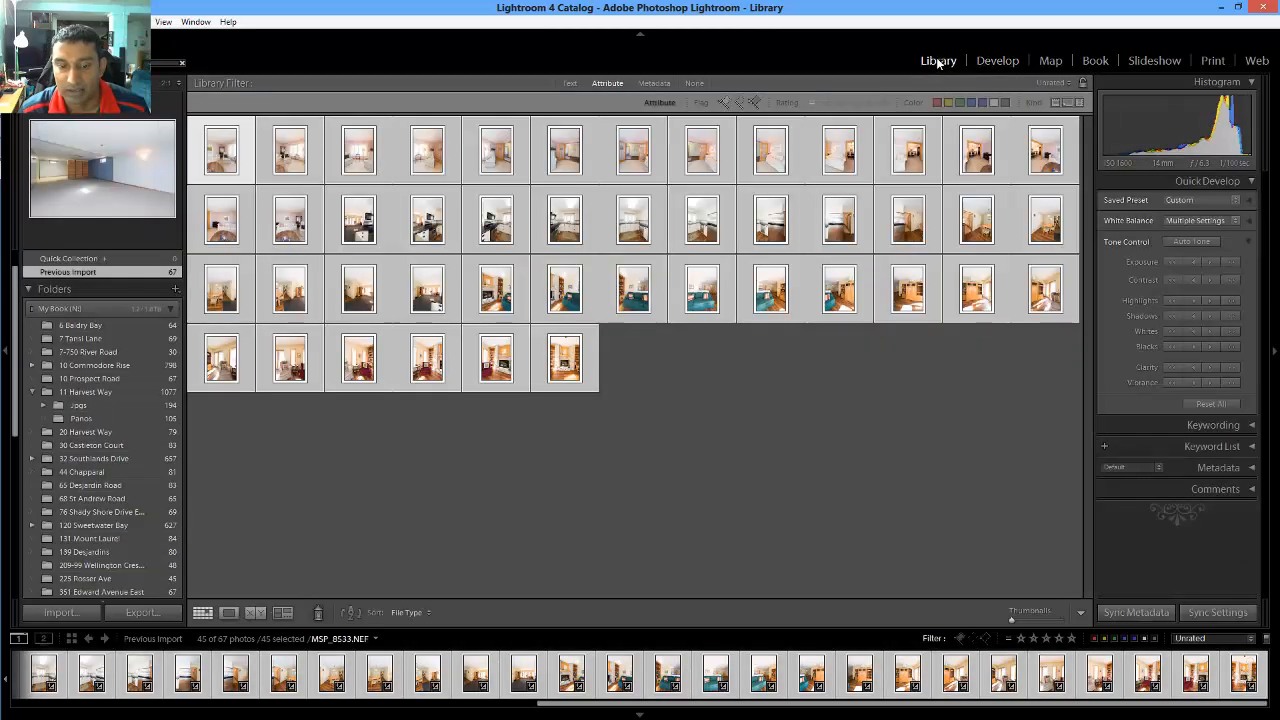
pyautogui.rightClick(560, 354)
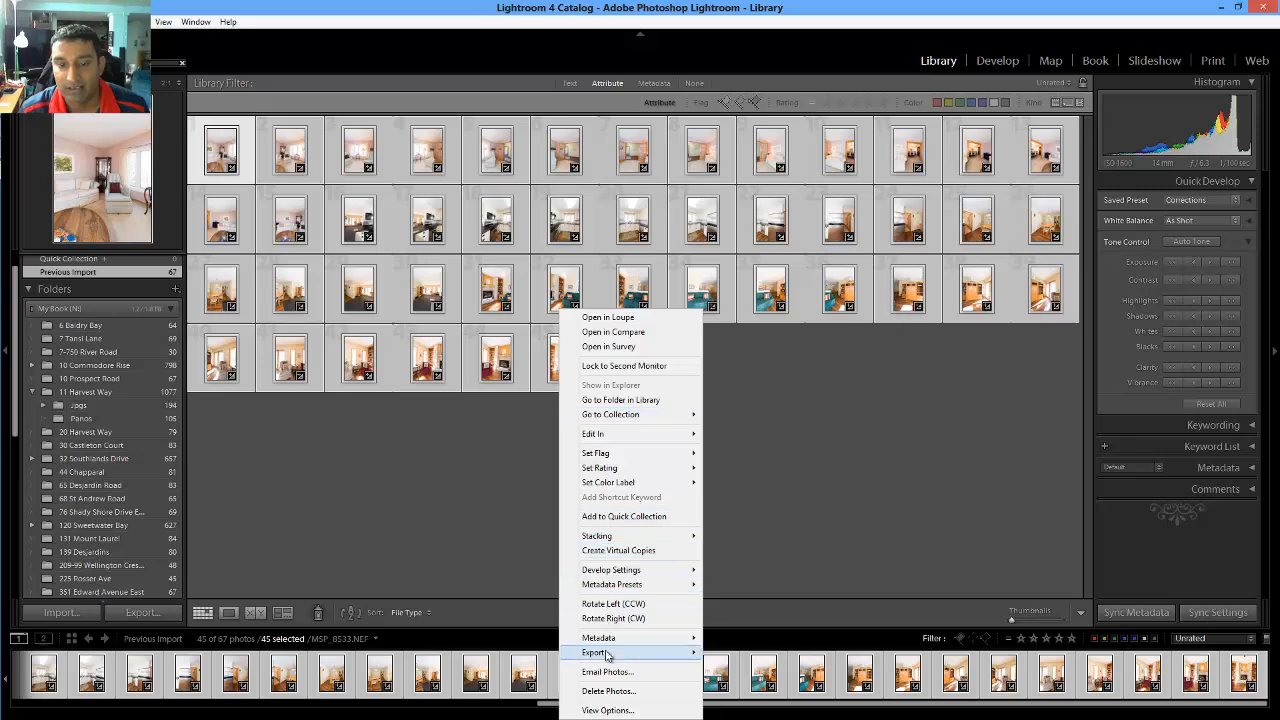
pyautogui.moveTo(610, 655)
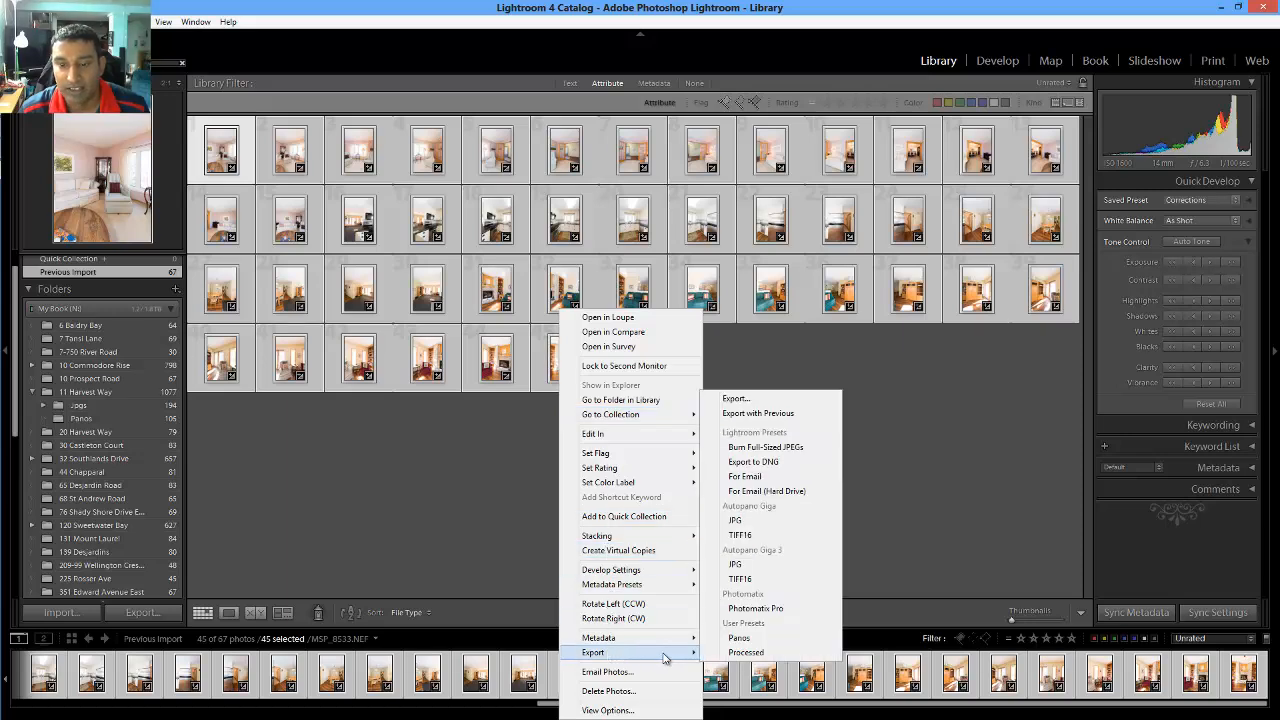
pyautogui.click(756, 402)
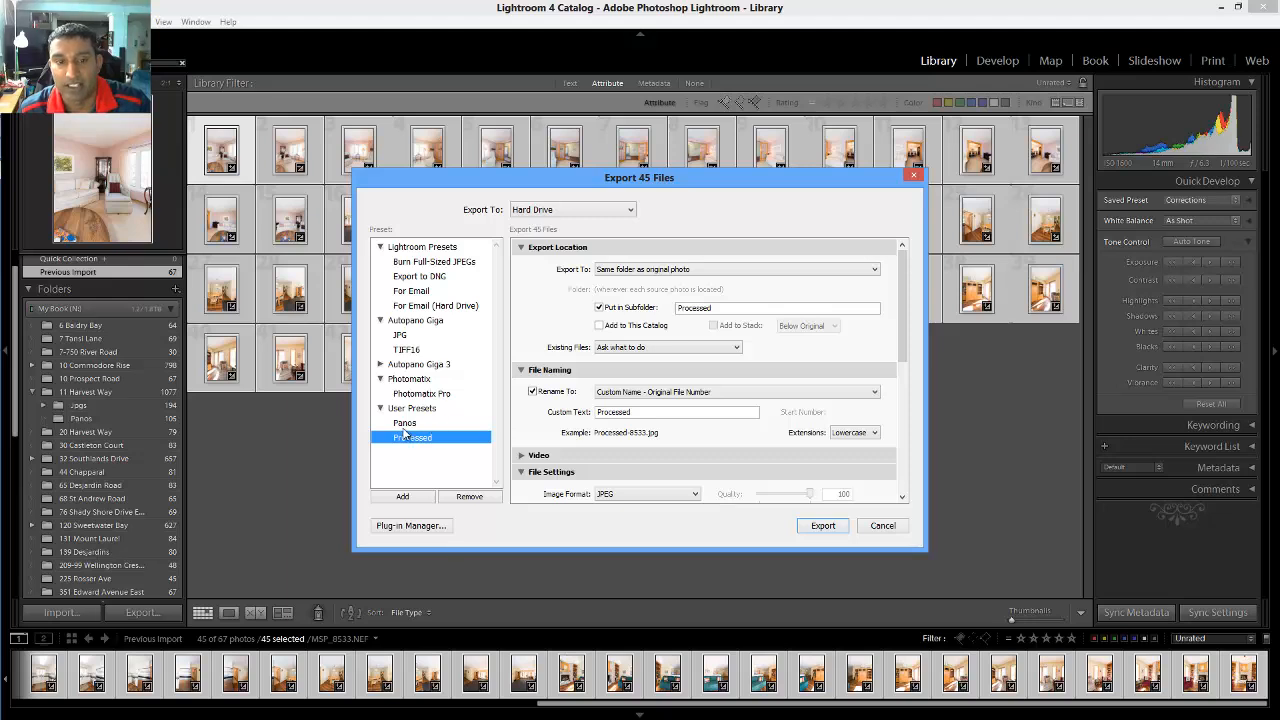
# Load the Panos preset (Export To: Autopano Giga) and export the 45 shots
pyautogui.click(404, 424)
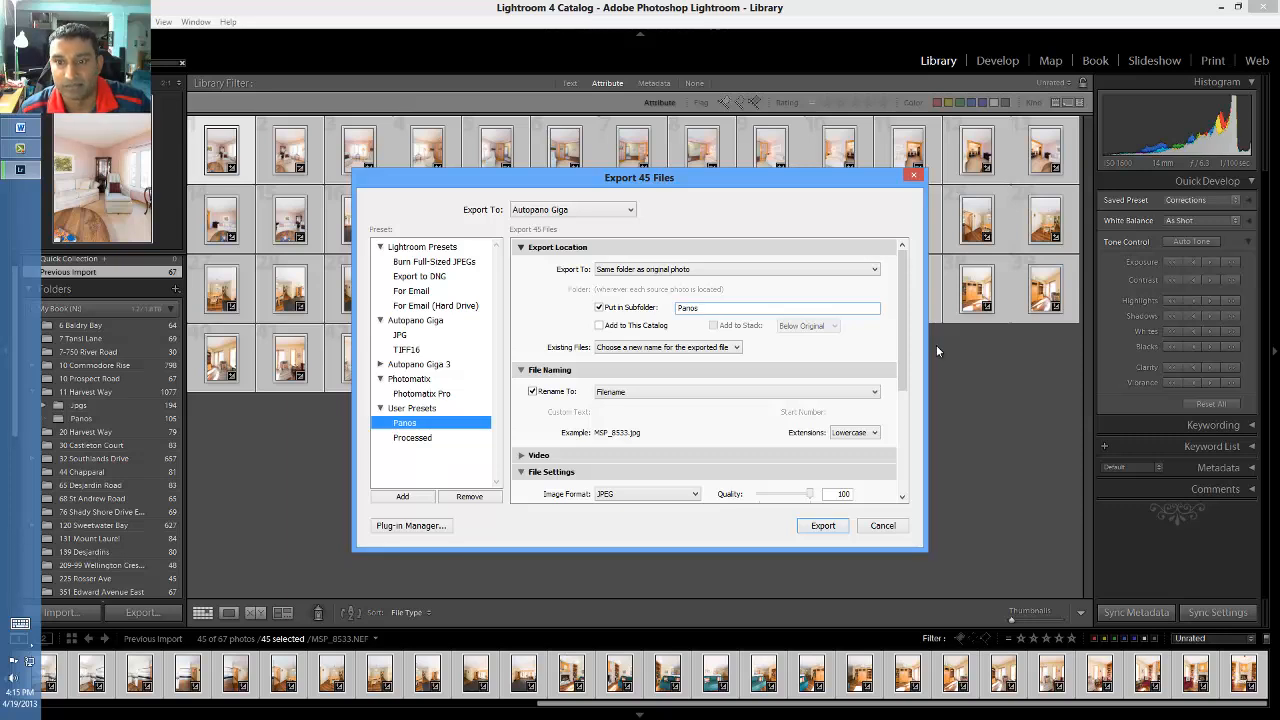
pyautogui.moveTo(903, 334); pyautogui.dragTo(901, 388)
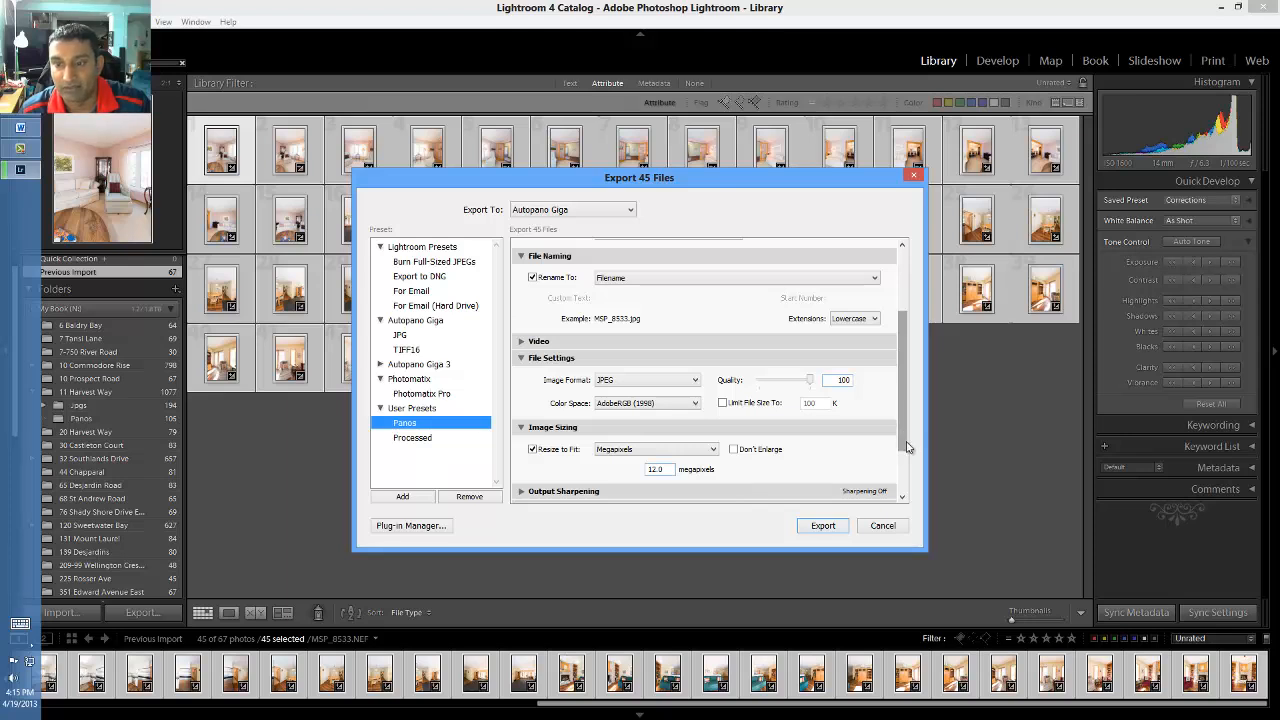
pyautogui.scroll(-2, 900, 429)
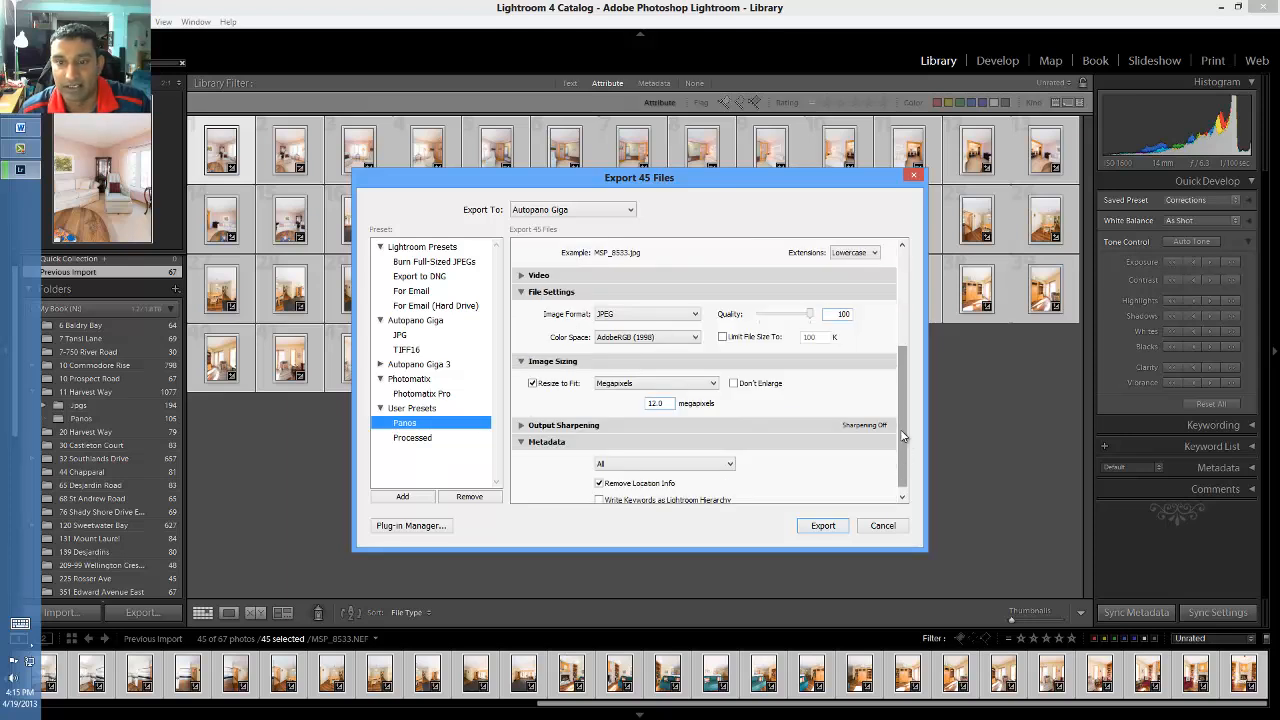
pyautogui.click(822, 526)
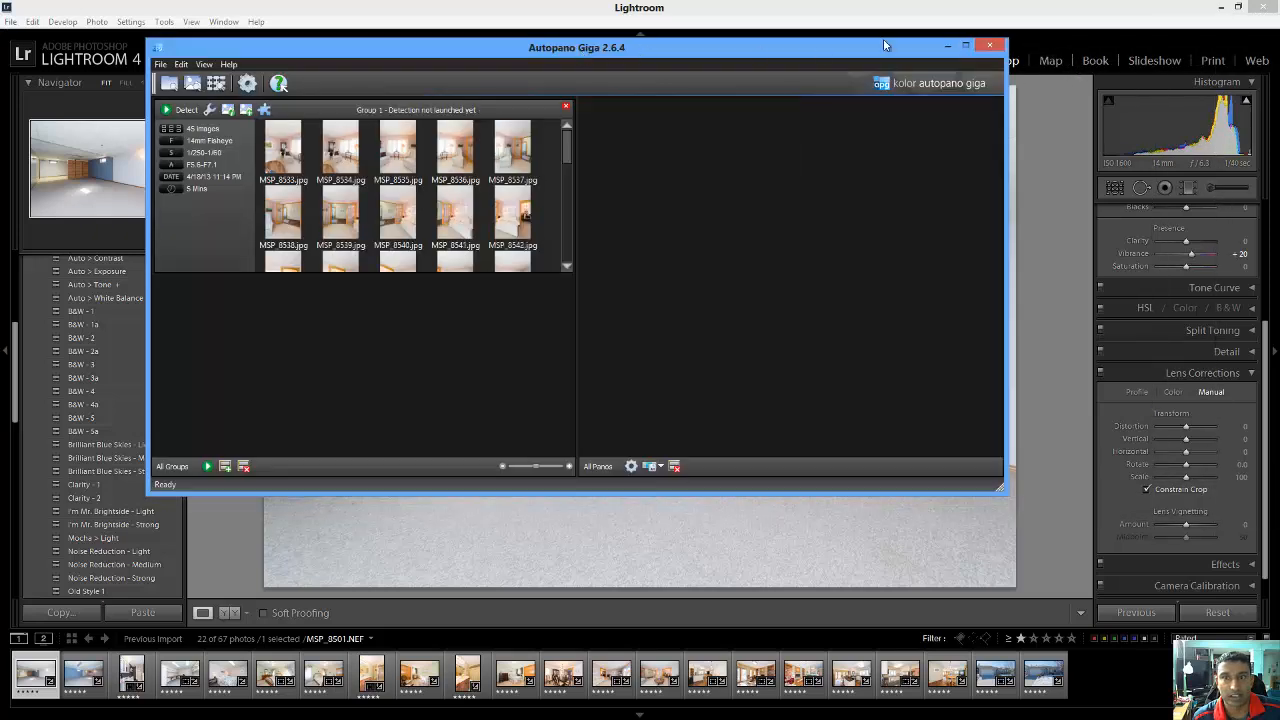
# Maximize Autopano Giga and set all 45 images' lens type from Fisheye to Standard
pyautogui.click(966, 44)
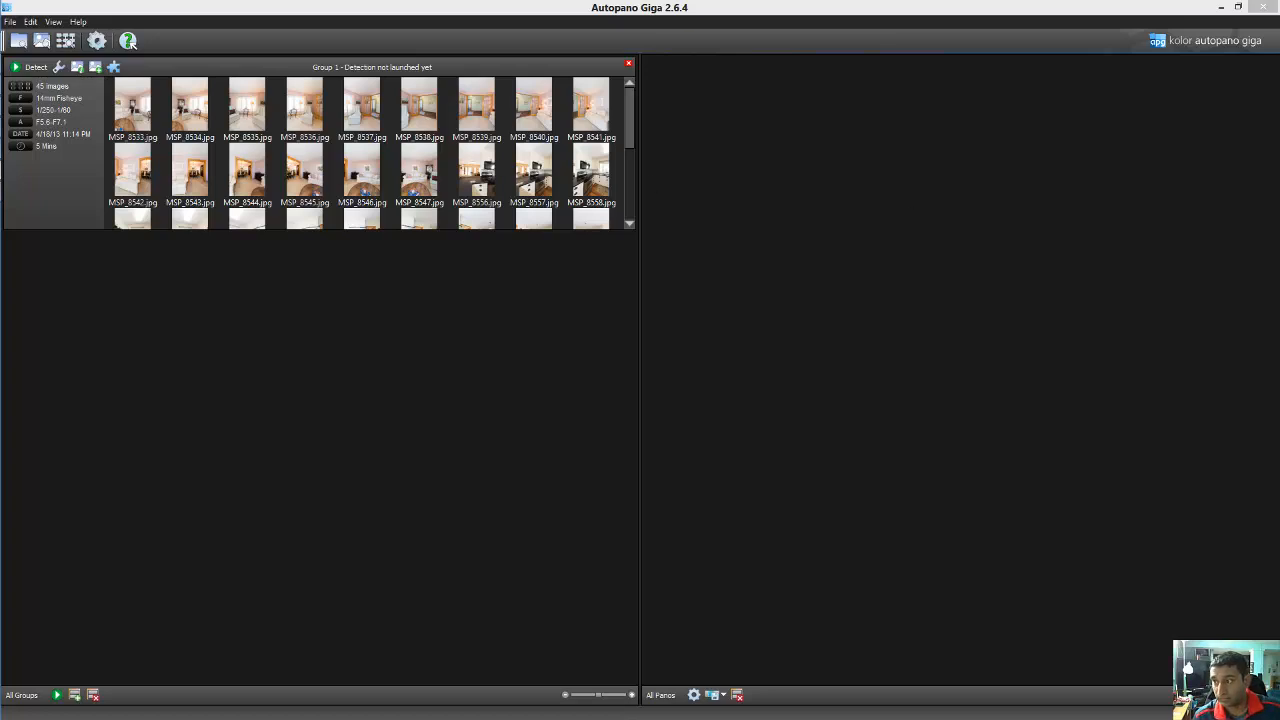
pyautogui.moveTo(1279, 236); pyautogui.dragTo(715, 178)
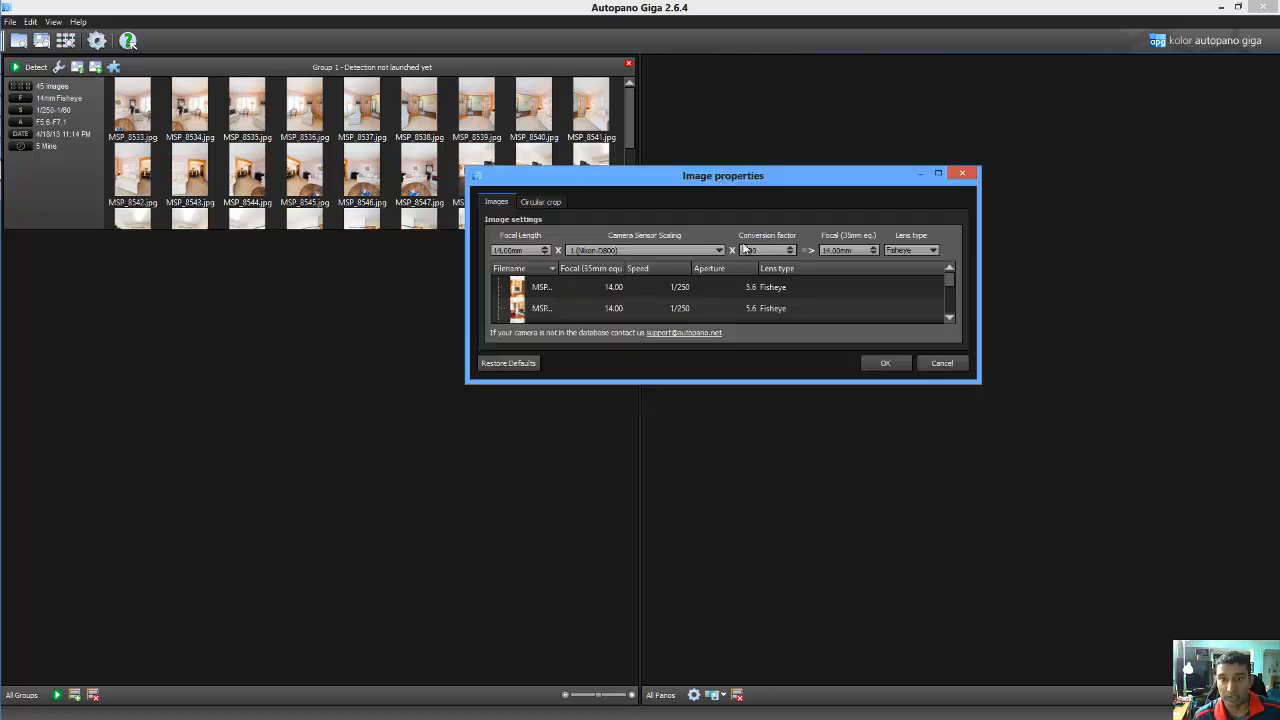
pyautogui.click(902, 248)
pyautogui.click(905, 263)
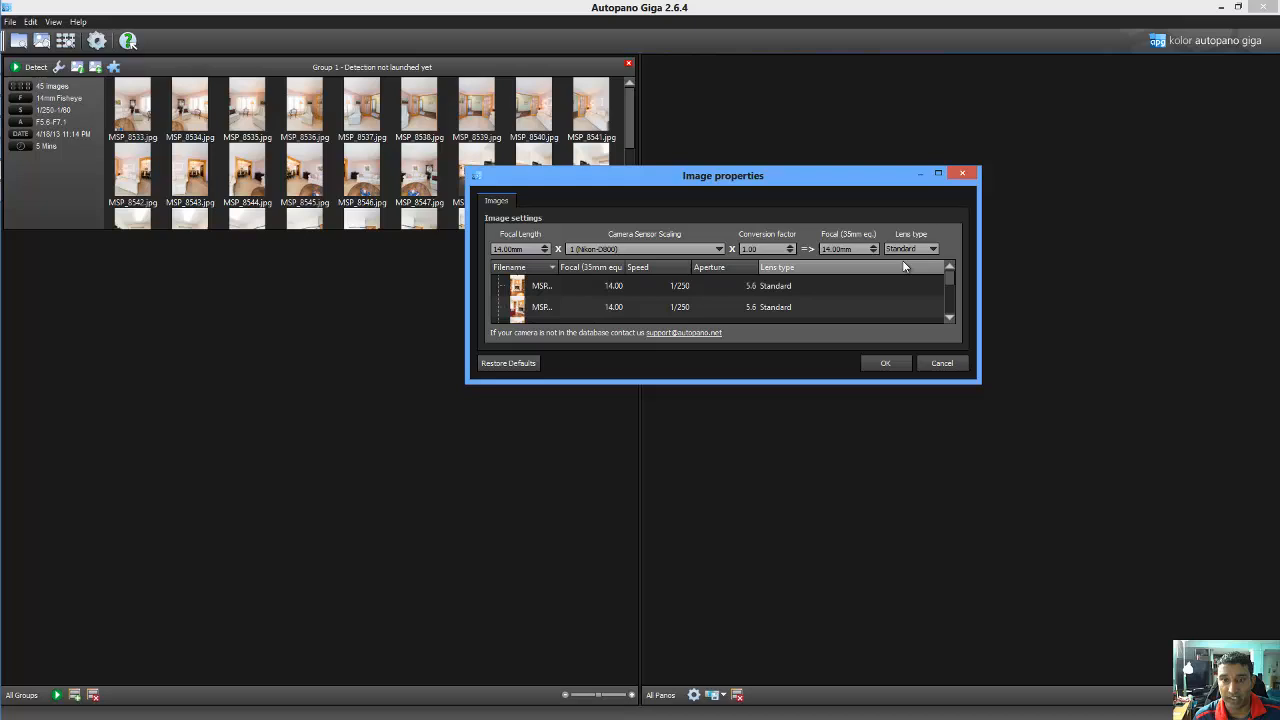
pyautogui.click(886, 364)
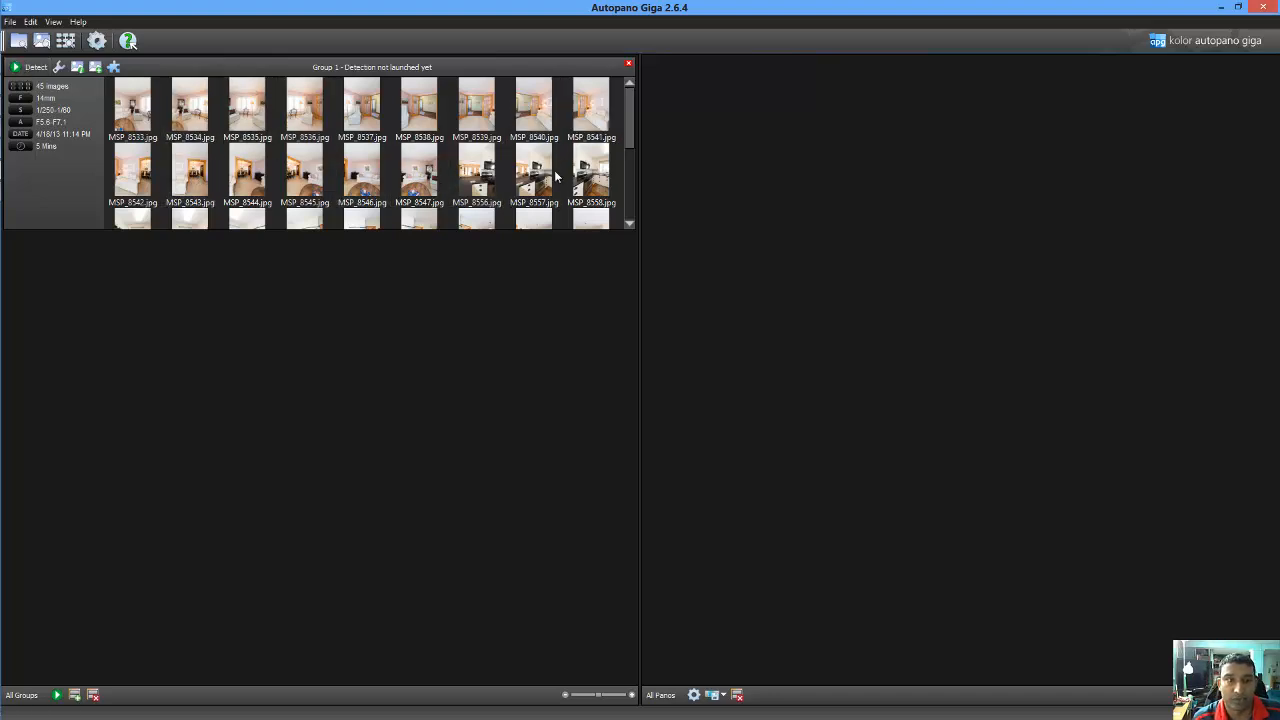
# Run Detect to search the 45 images for panoramas
pyautogui.scroll(-1, 622, 191)
pyautogui.scroll(1, 622, 197)
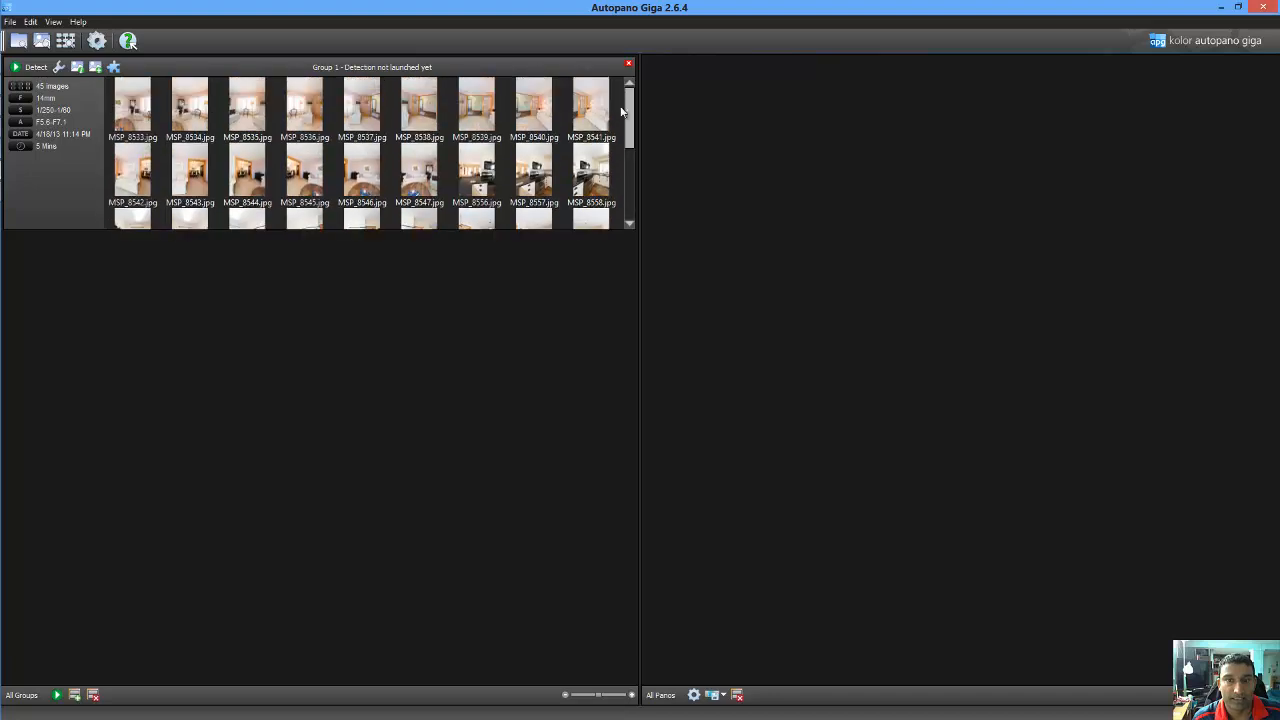
pyautogui.click(35, 68)
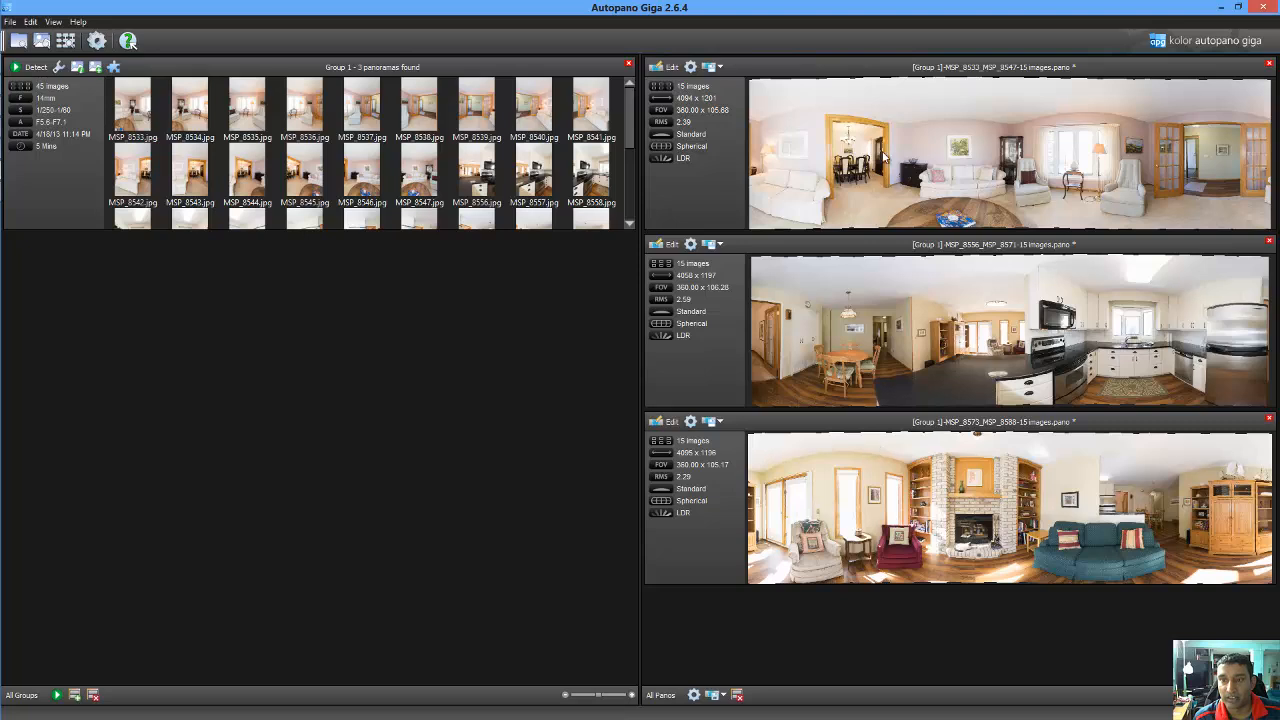
# Open the first detected panorama, the living room, in a maximized editor window
pyautogui.click(670, 68)
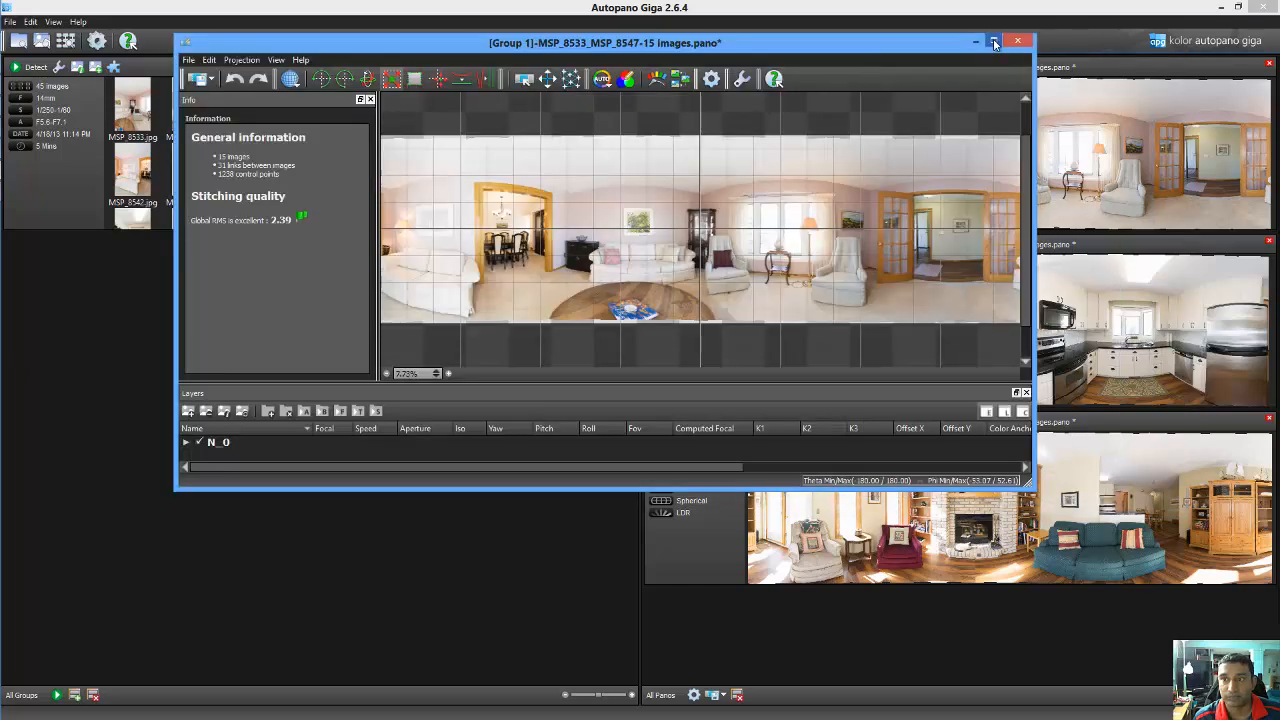
pyautogui.click(994, 41)
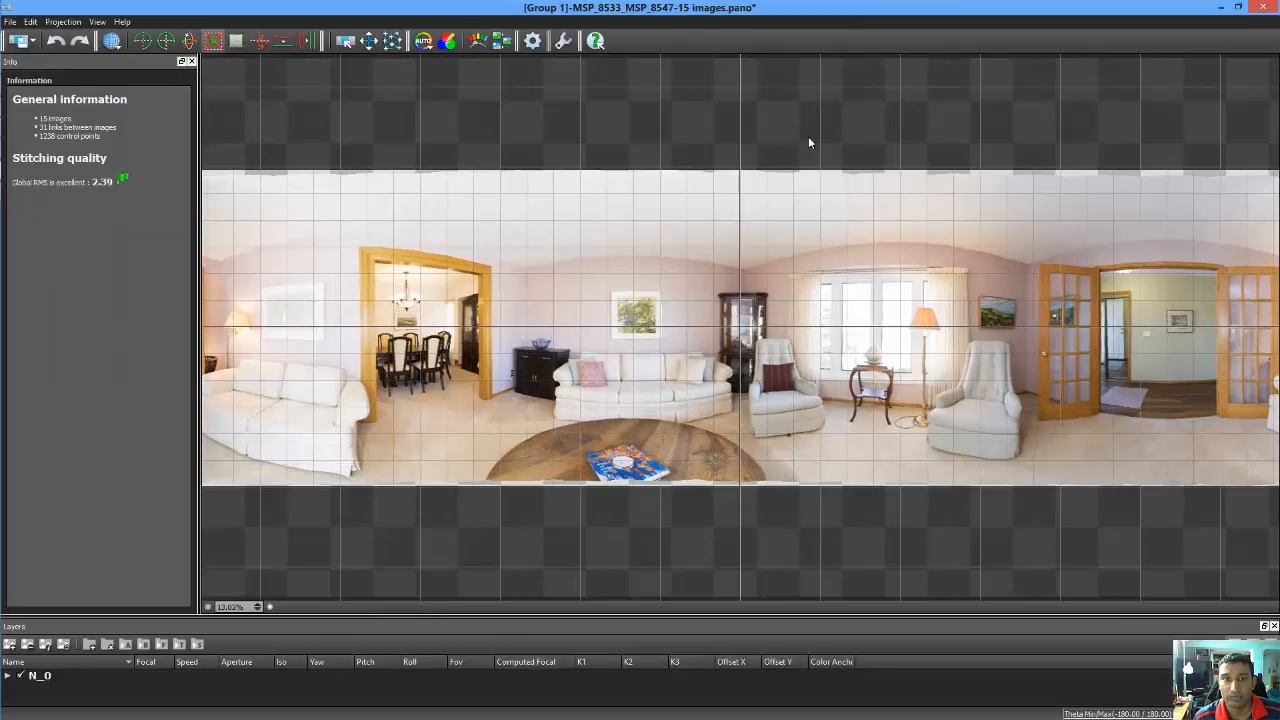
# Keep the living-room panorama in spherical projection and turn off automatic colour correction
pyautogui.click(112, 44)
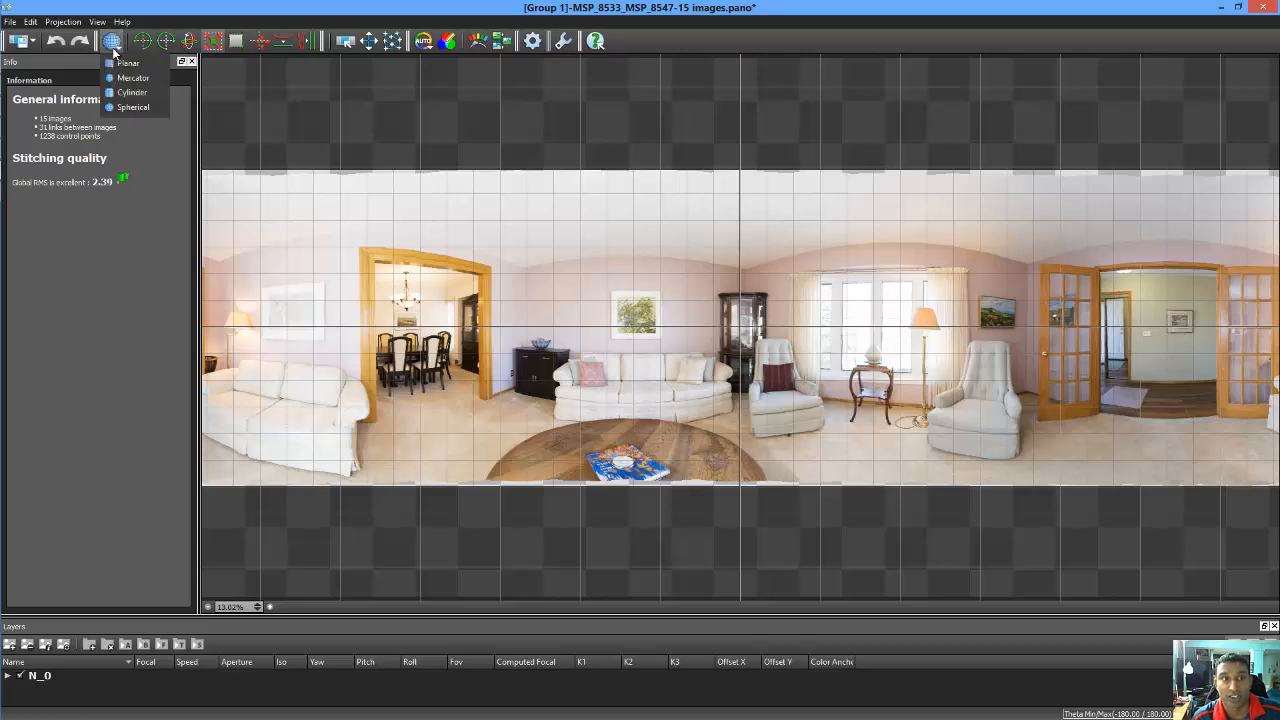
pyautogui.click(121, 110)
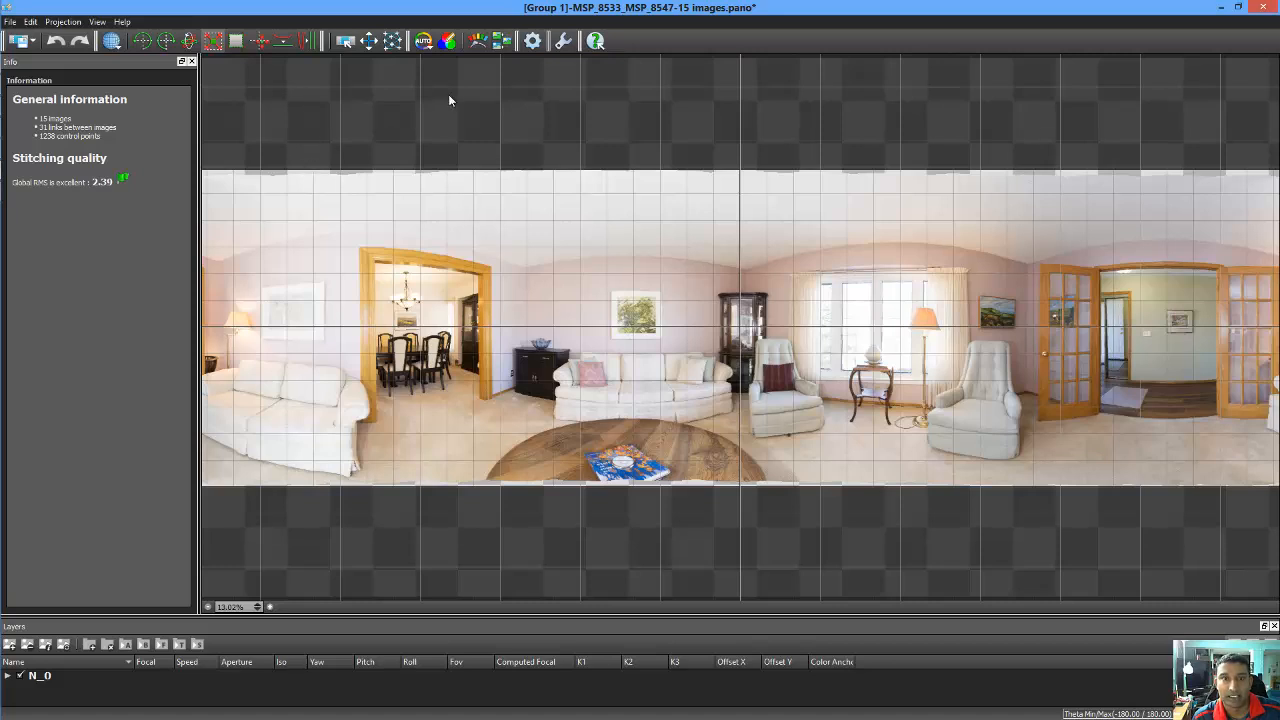
pyautogui.click(424, 44)
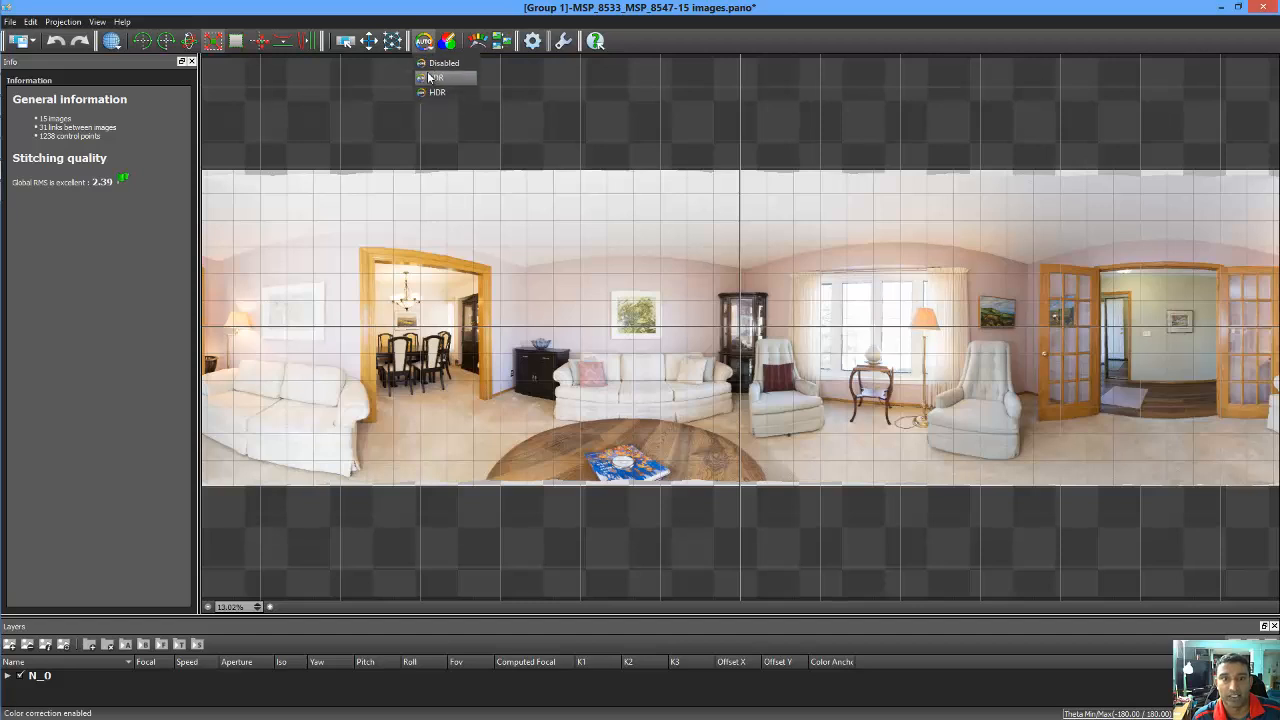
pyautogui.click(429, 64)
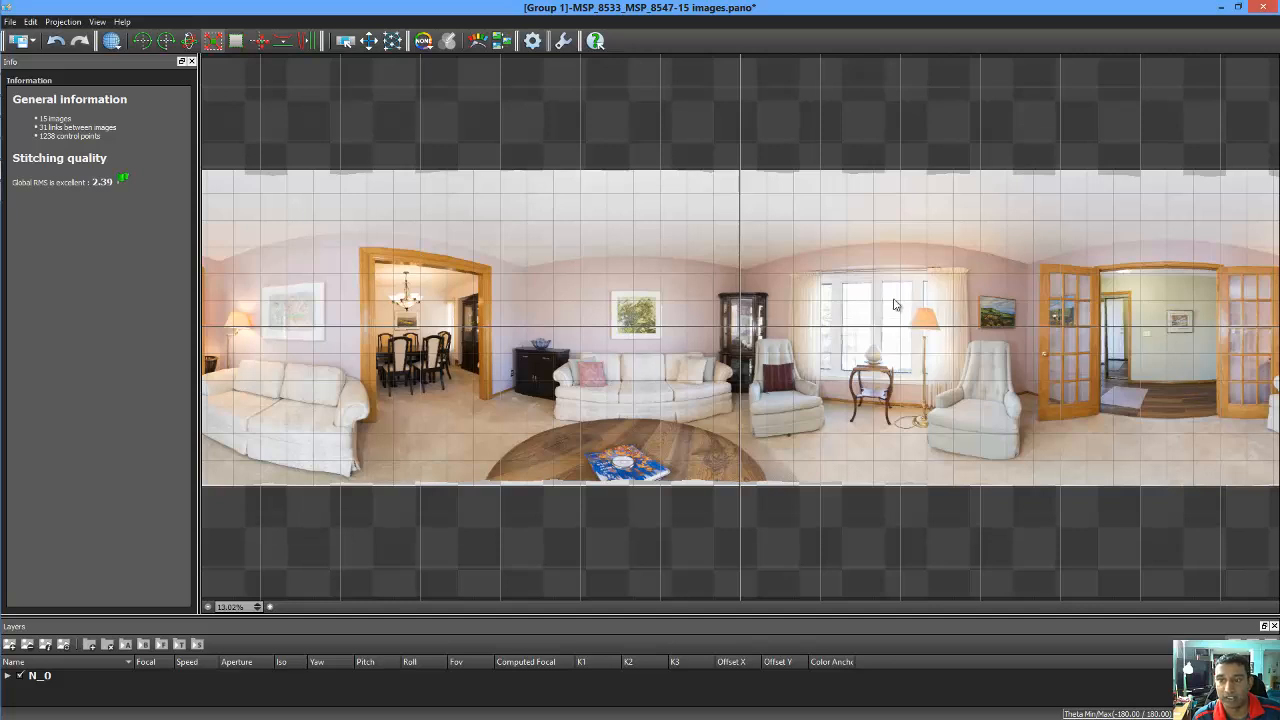
# Confirm the panorama's Levels adjustment and crop it to the filled image area
pyautogui.click(478, 41)
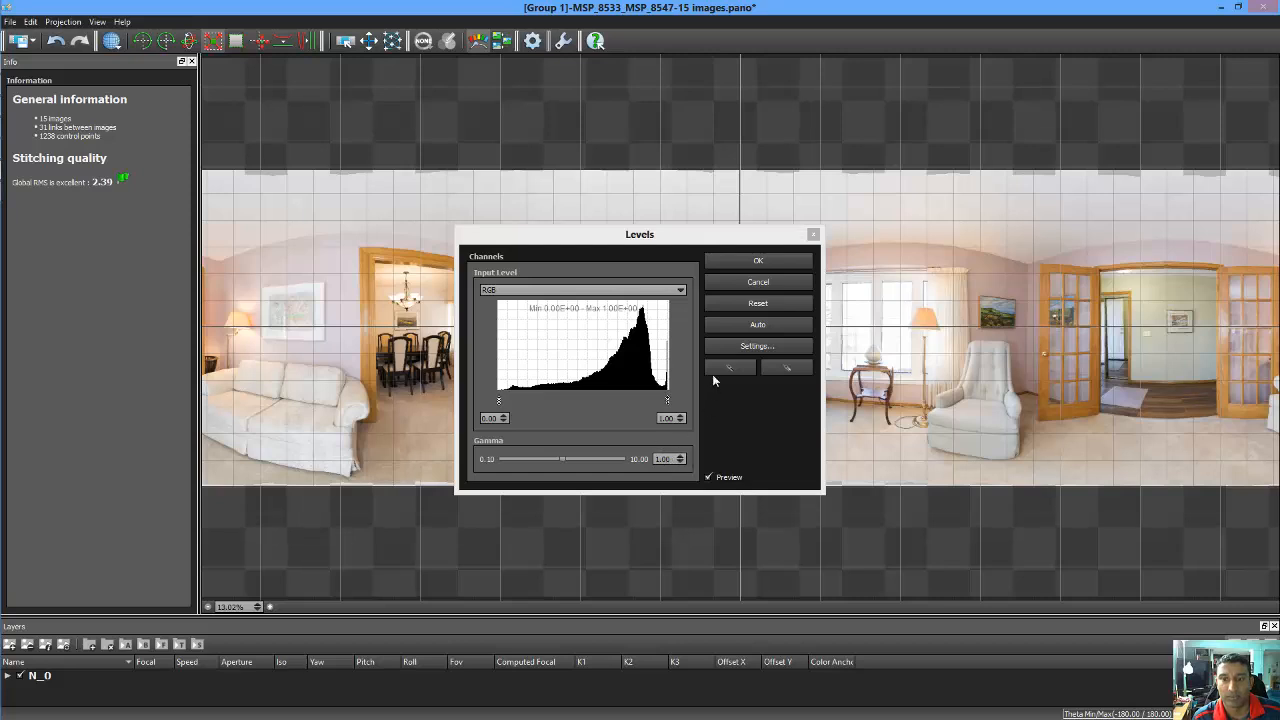
pyautogui.click(731, 258)
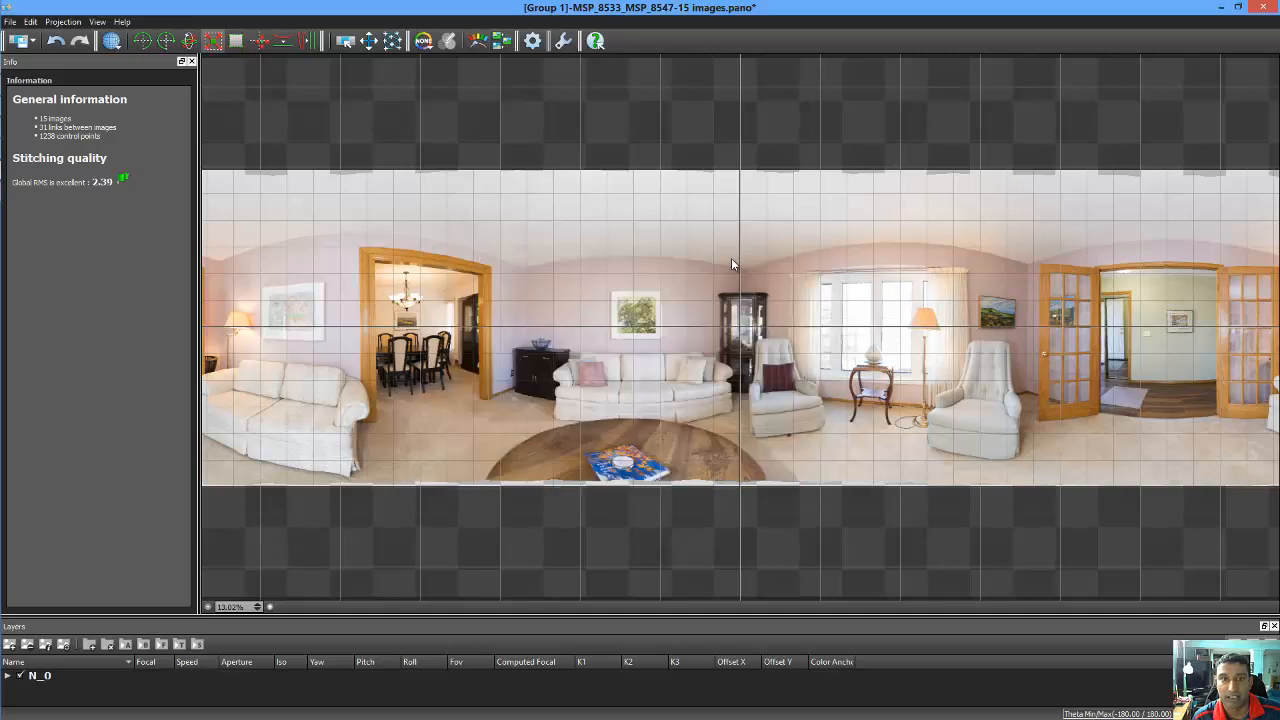
pyautogui.click(235, 41)
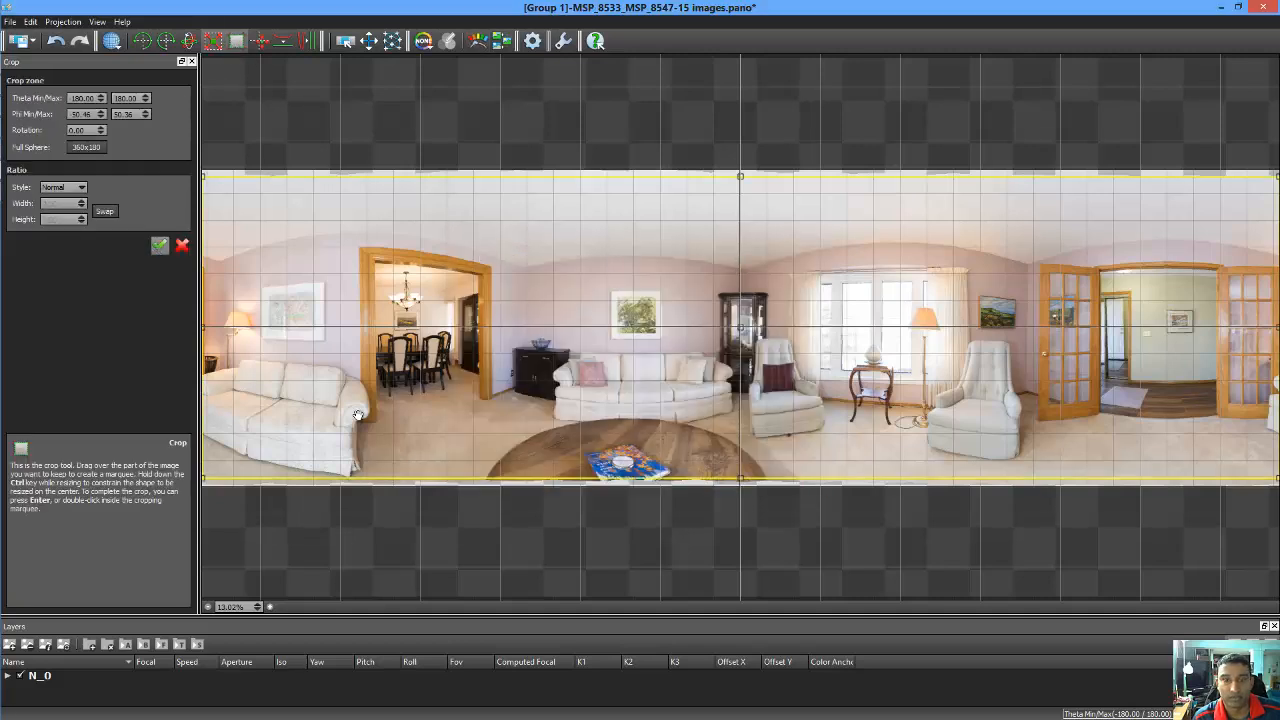
pyautogui.click(158, 249)
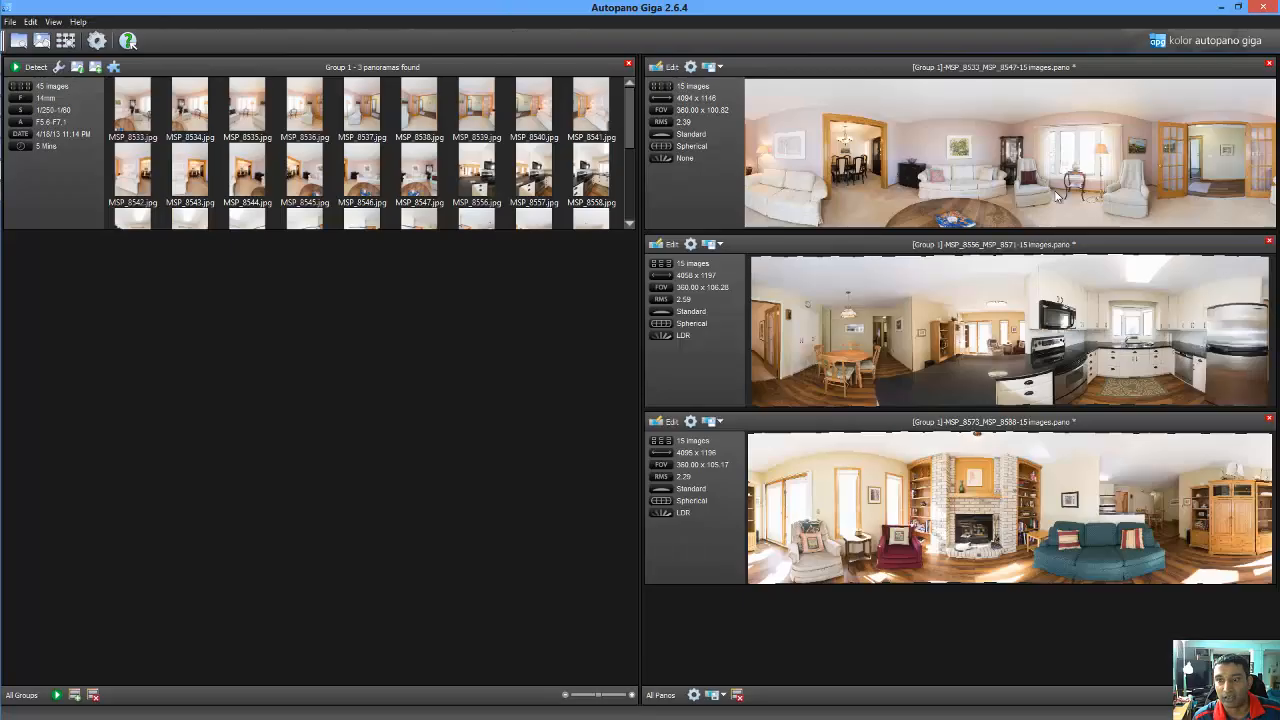
# Close the living-room editor and crop the kitchen panorama to 360 × 101.26 degrees
pyautogui.click(1263, 7)
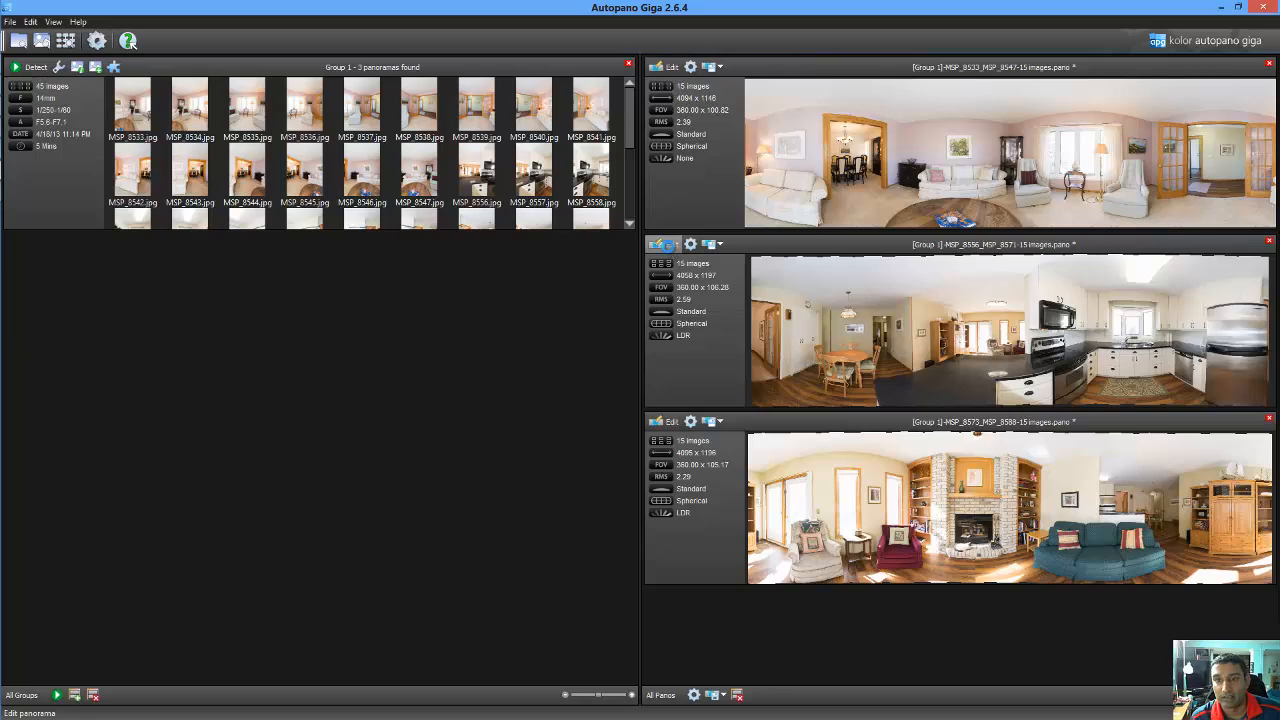
pyautogui.click(670, 246)
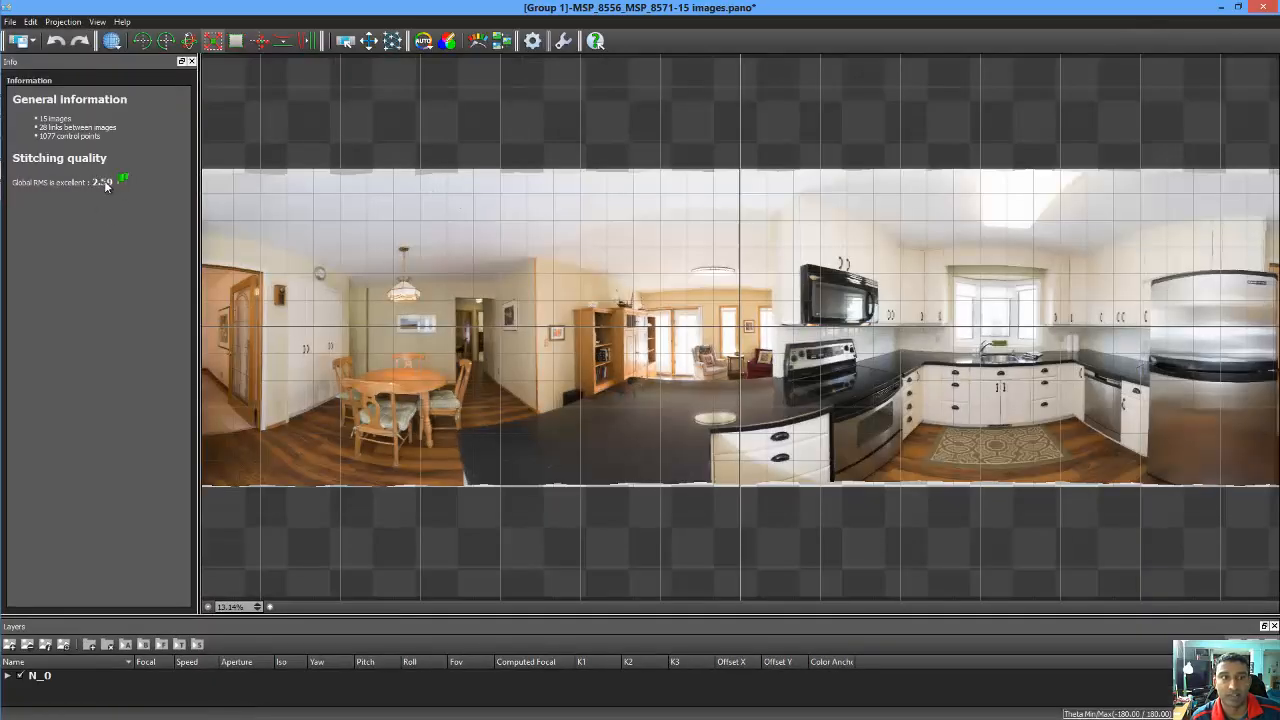
pyautogui.click(214, 41)
pyautogui.click(161, 245)
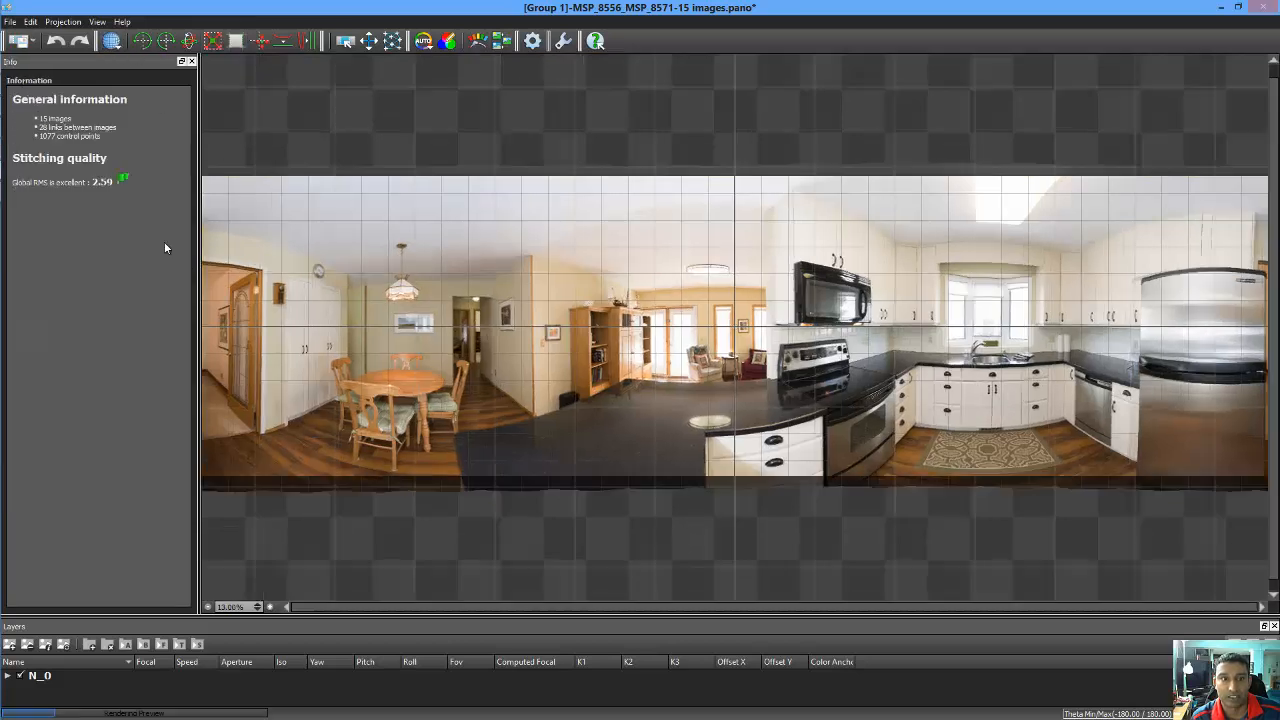
# Toggle the kitchen panorama's colour correction to Disabled and back to Auto, then open the fireplace-room panorama
pyautogui.click(424, 41)
pyautogui.click(431, 66)
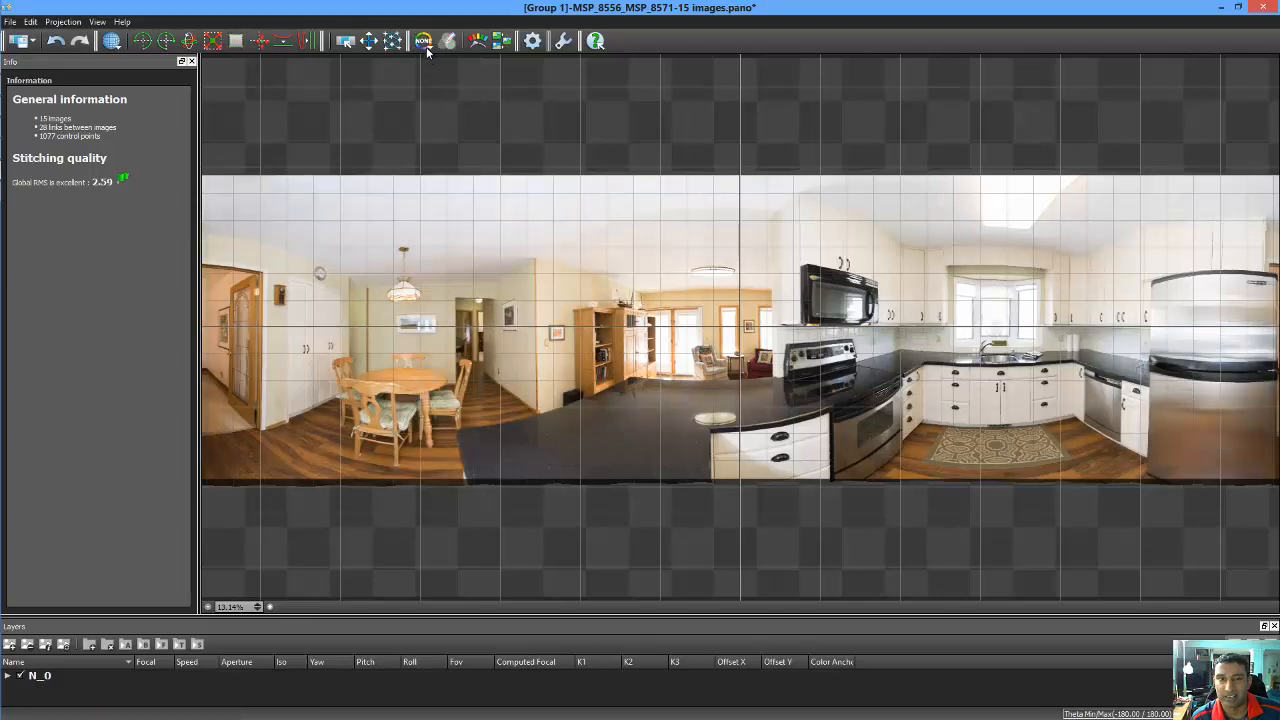
pyautogui.click(424, 41)
pyautogui.click(427, 79)
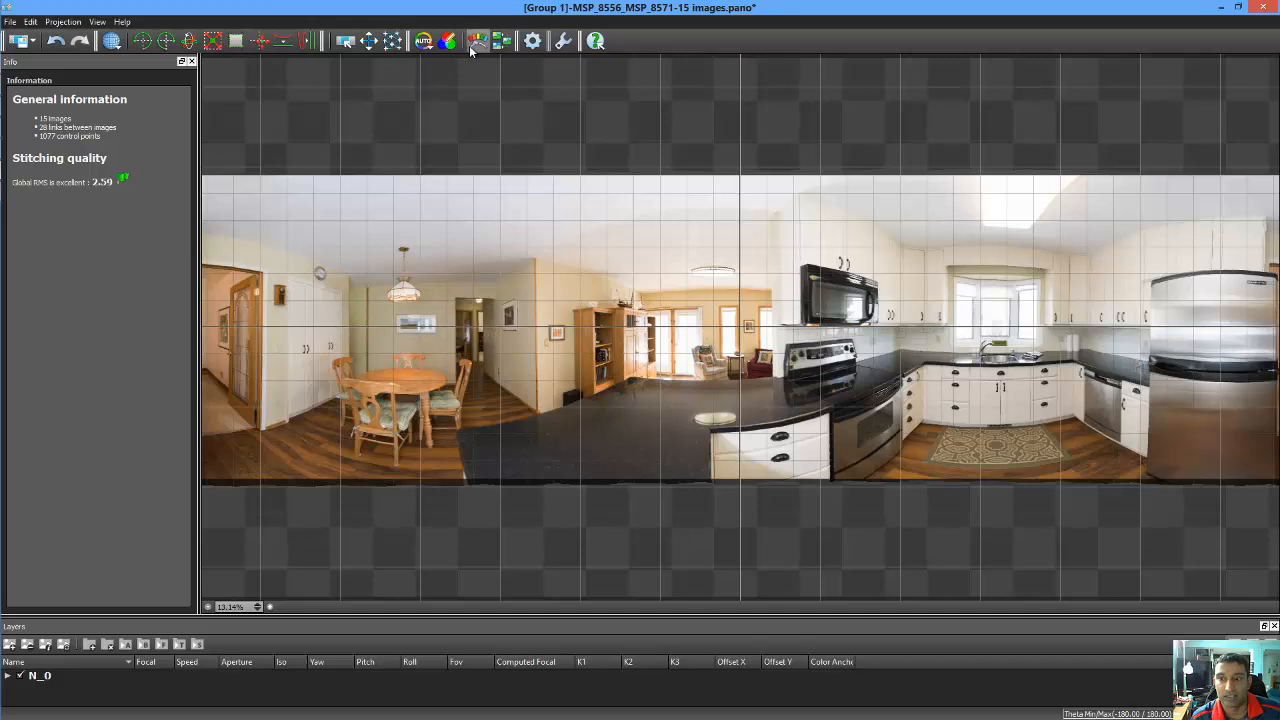
pyautogui.click(1264, 7)
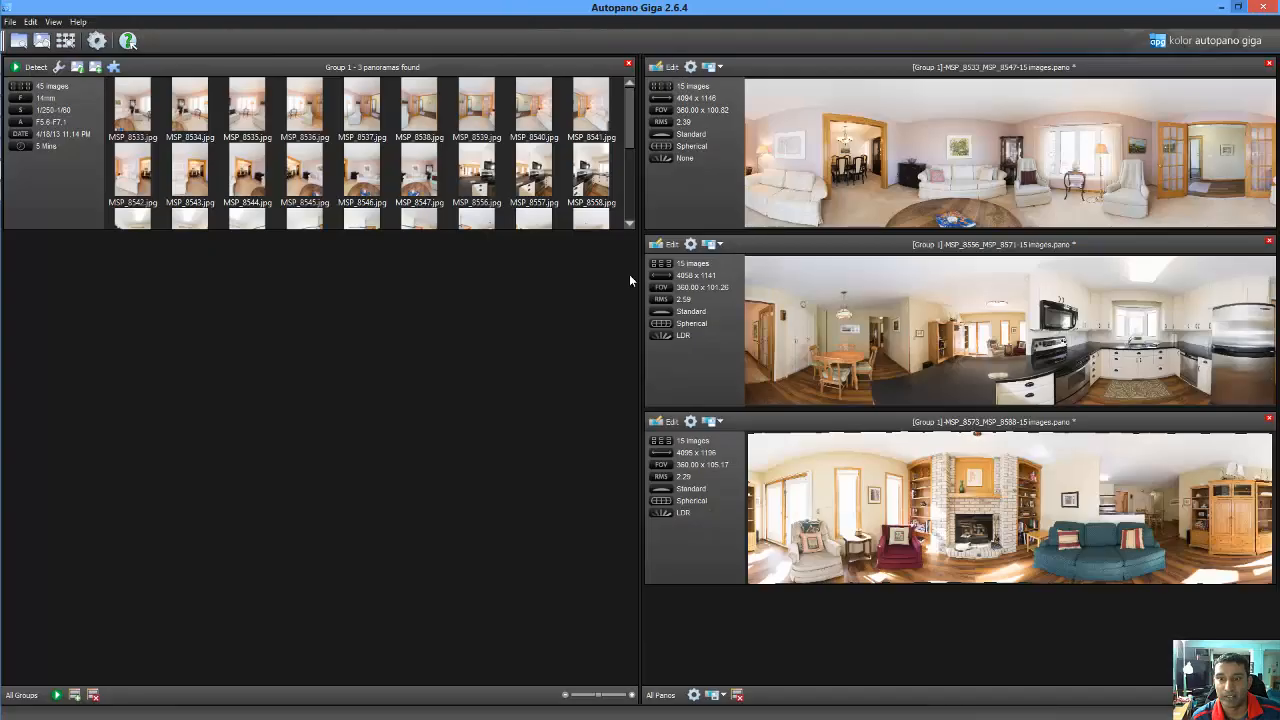
pyautogui.click(668, 421)
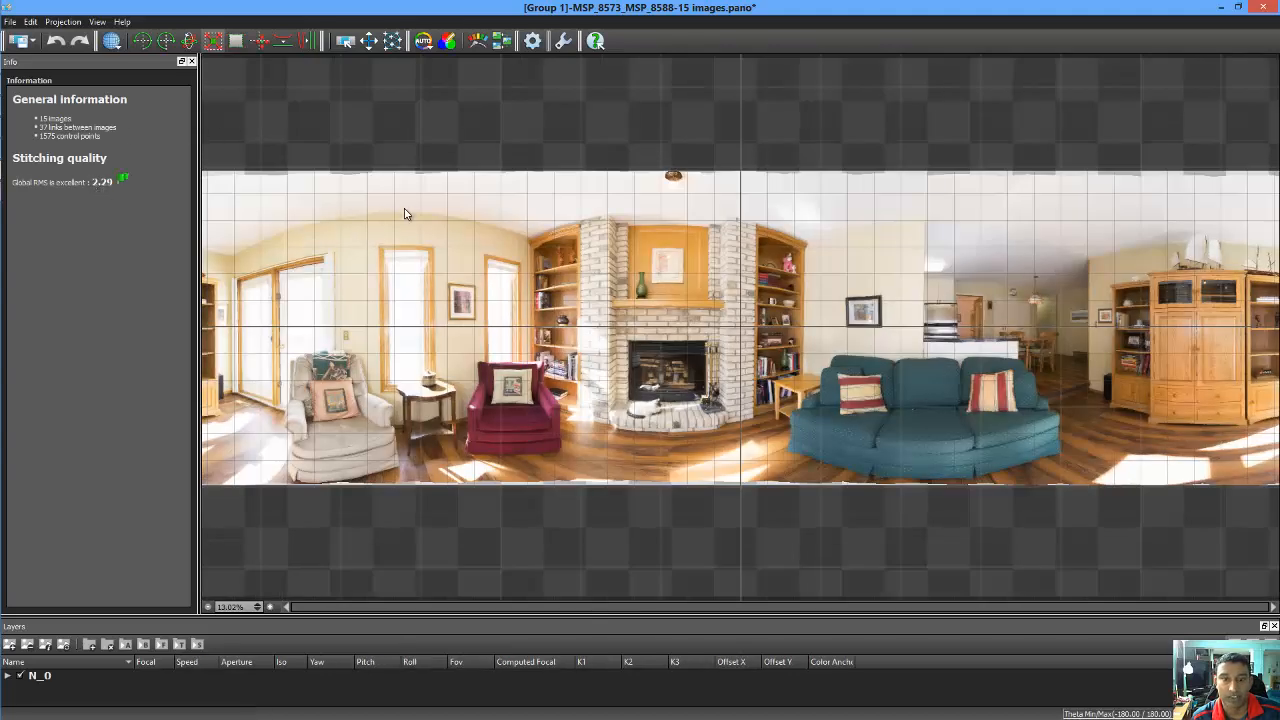
# Crop the fireplace-room panorama to 360 × 100.80 degrees, disable its colour correction, and close the editor
pyautogui.click(236, 41)
pyautogui.click(158, 246)
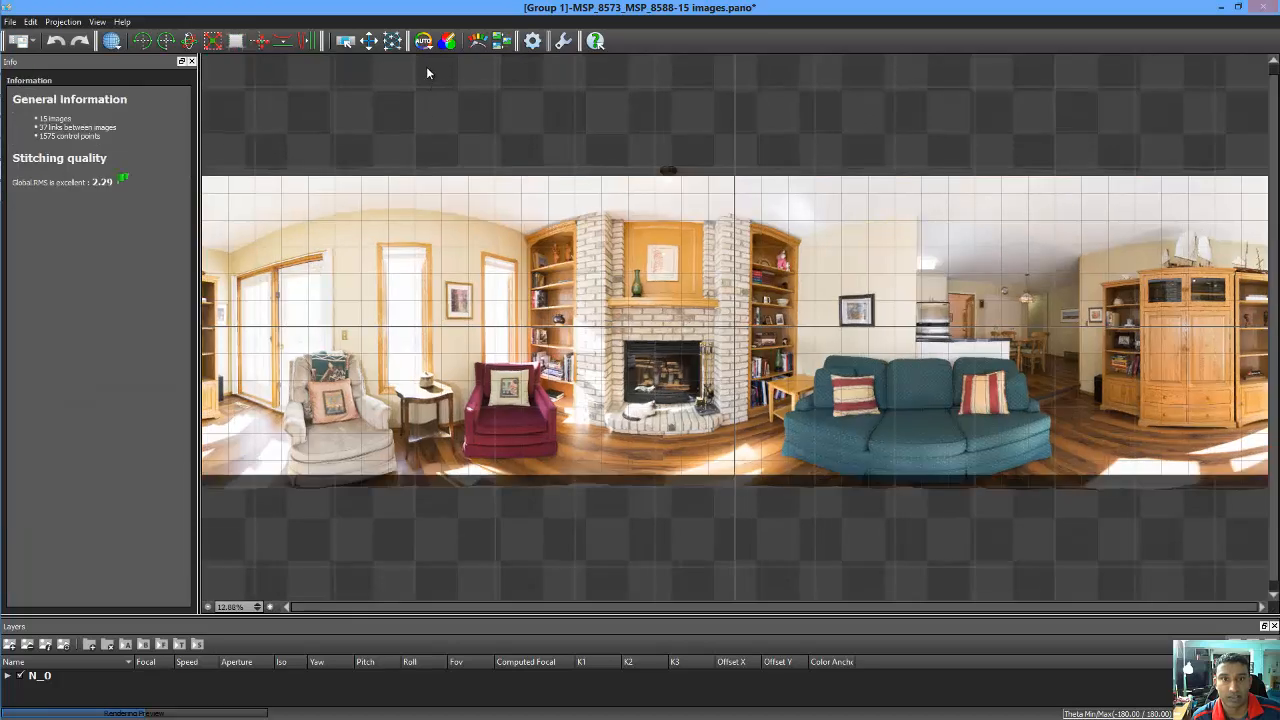
pyautogui.click(424, 45)
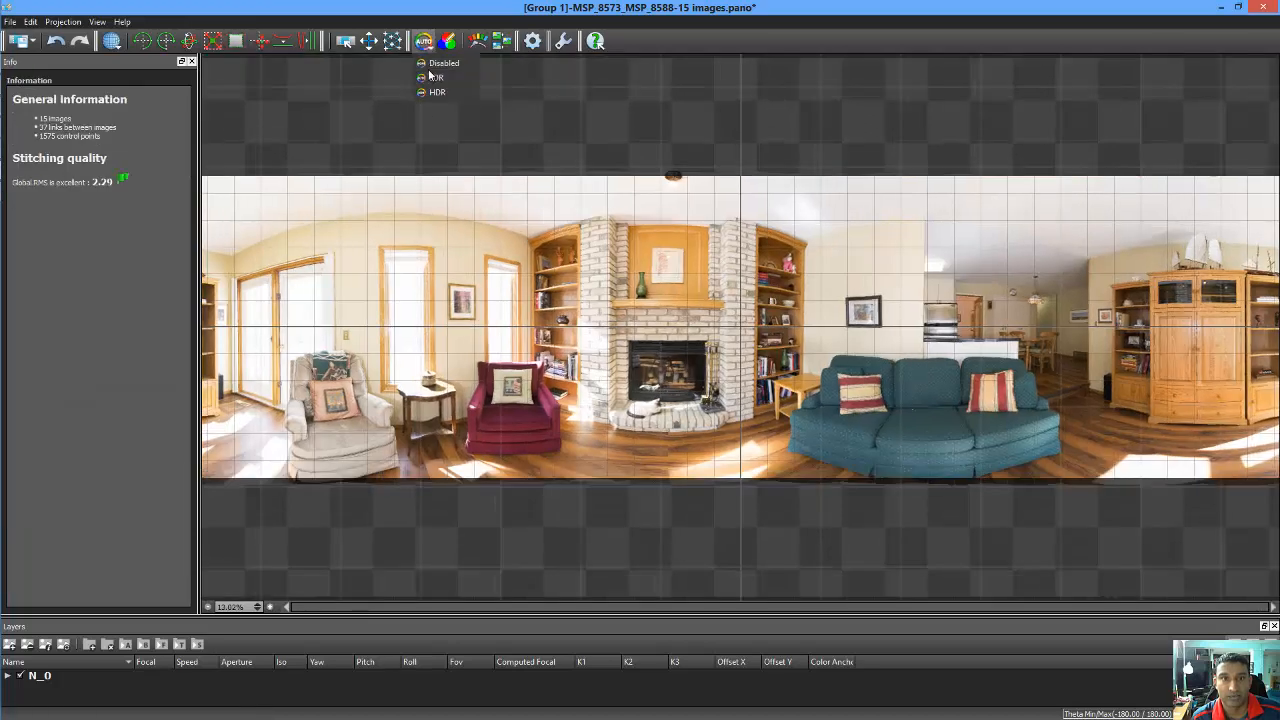
pyautogui.click(428, 66)
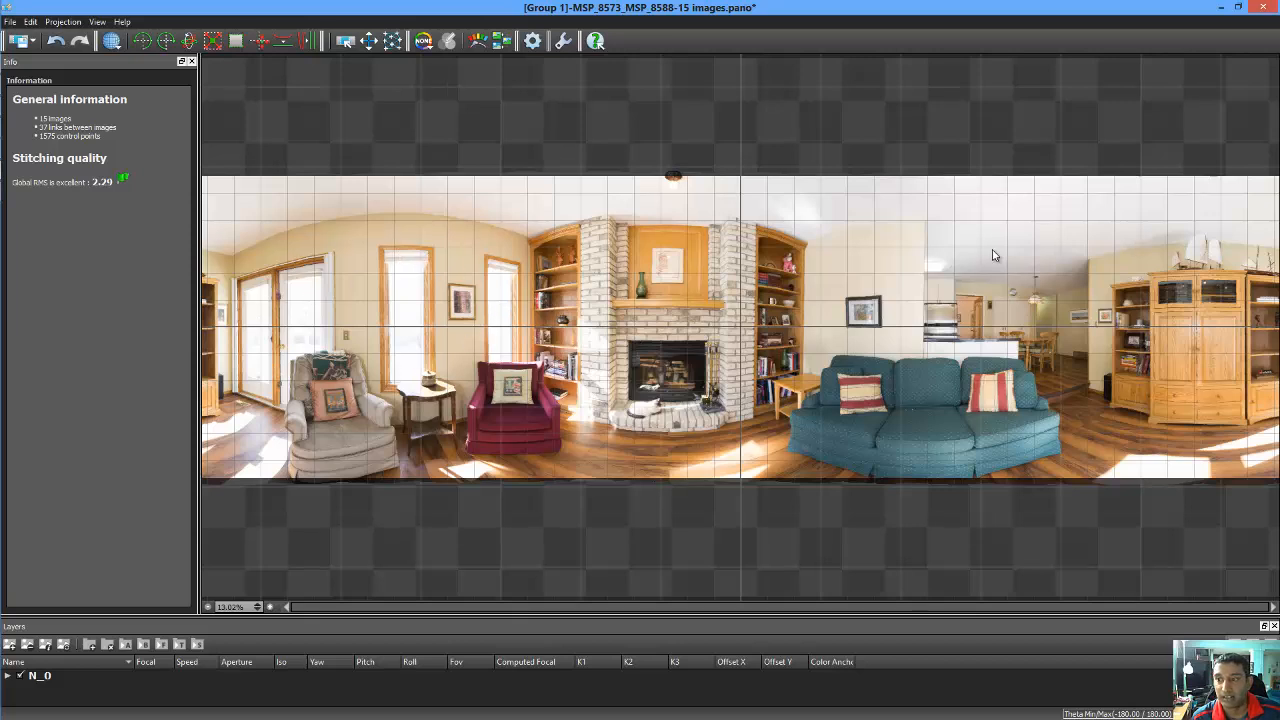
pyautogui.click(1262, 8)
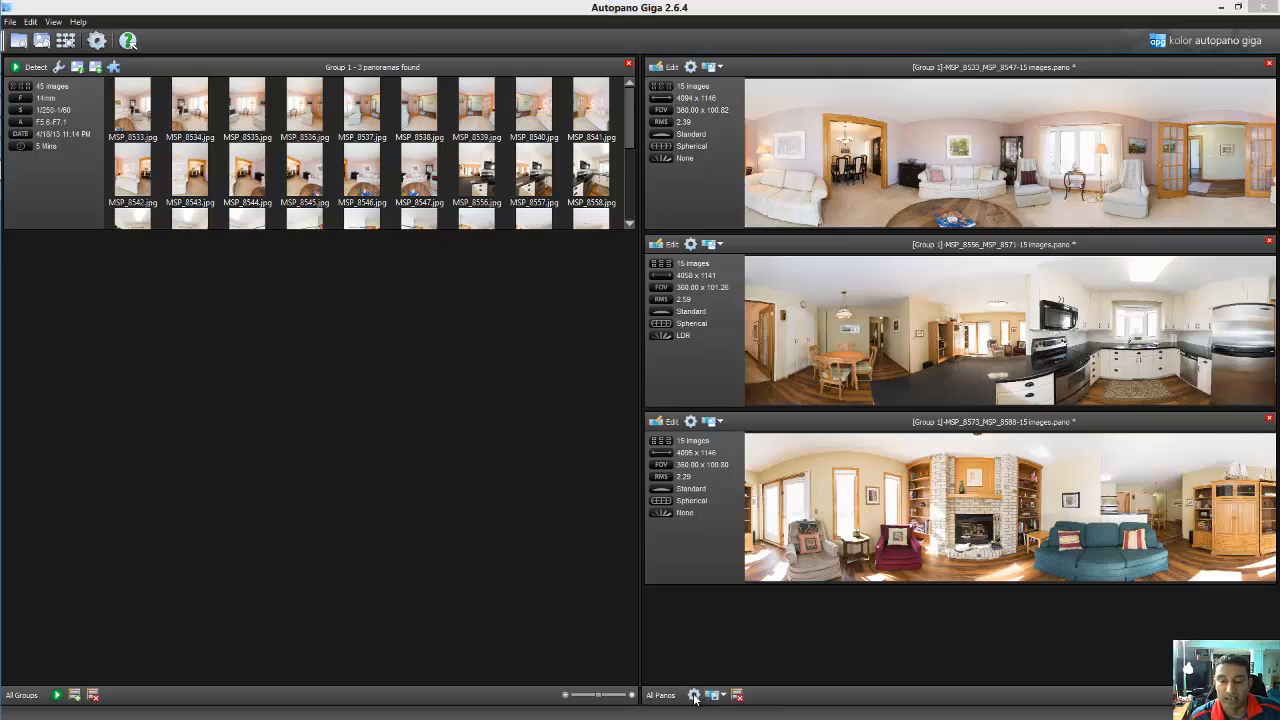
pyautogui.moveTo(1279, 66); pyautogui.dragTo(597, 77)
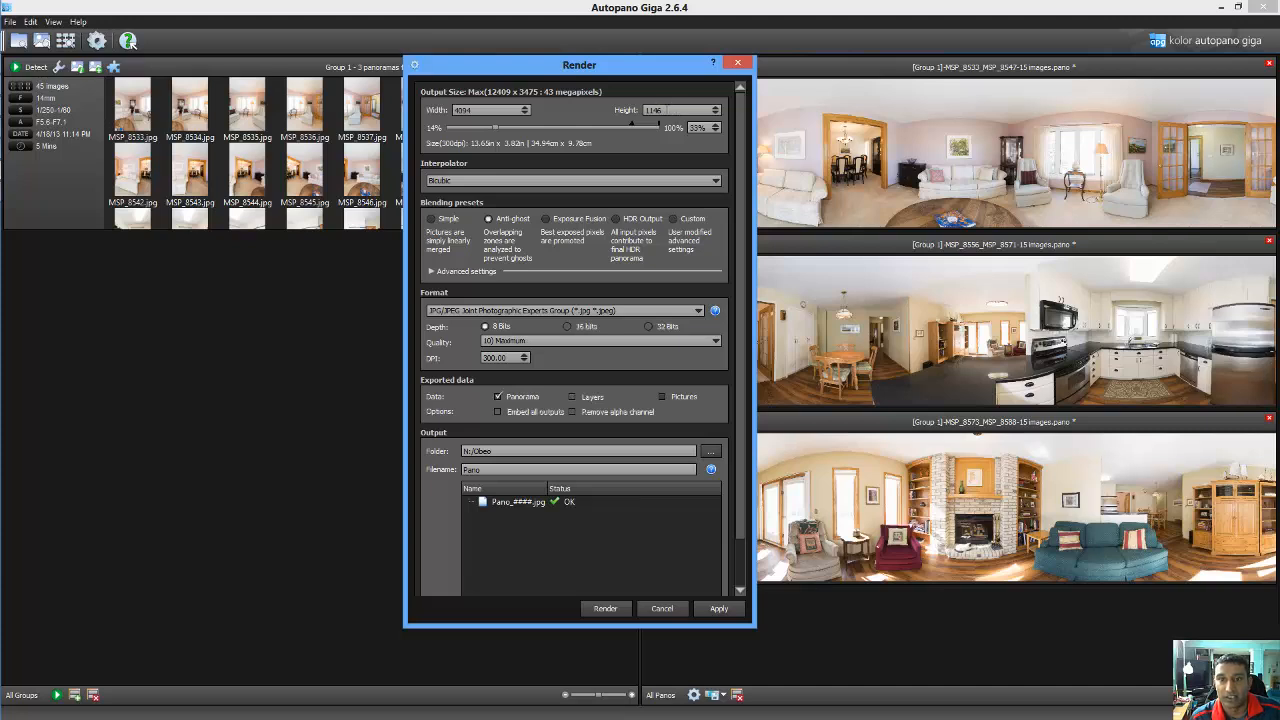
pyautogui.doubleClick(653, 110)
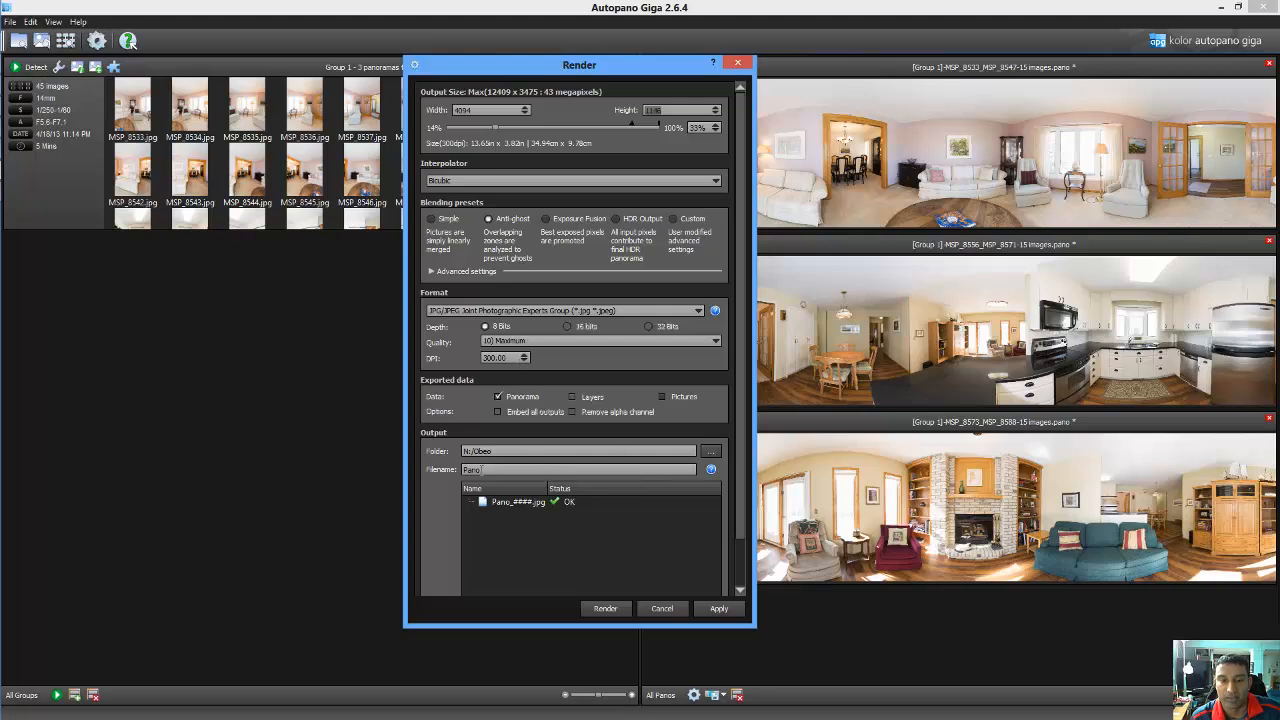
pyautogui.click(714, 453)
pyautogui.doubleClick(476, 410)
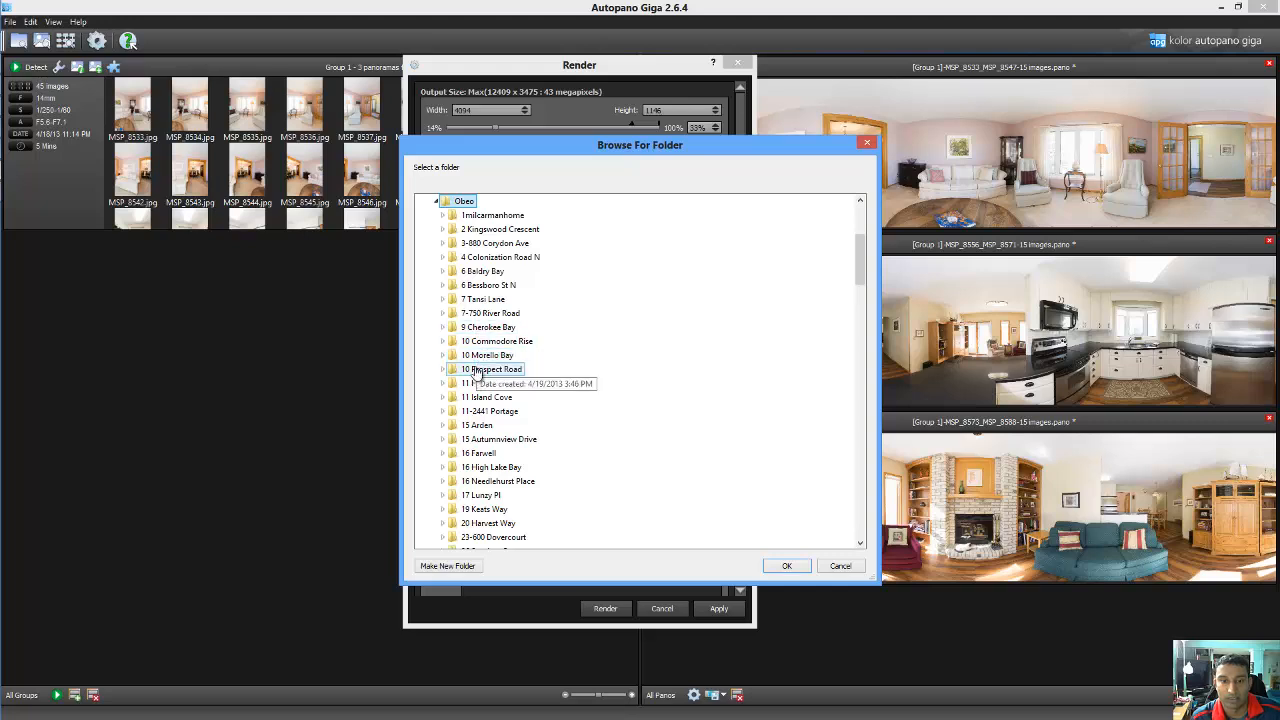
pyautogui.doubleClick(476, 370)
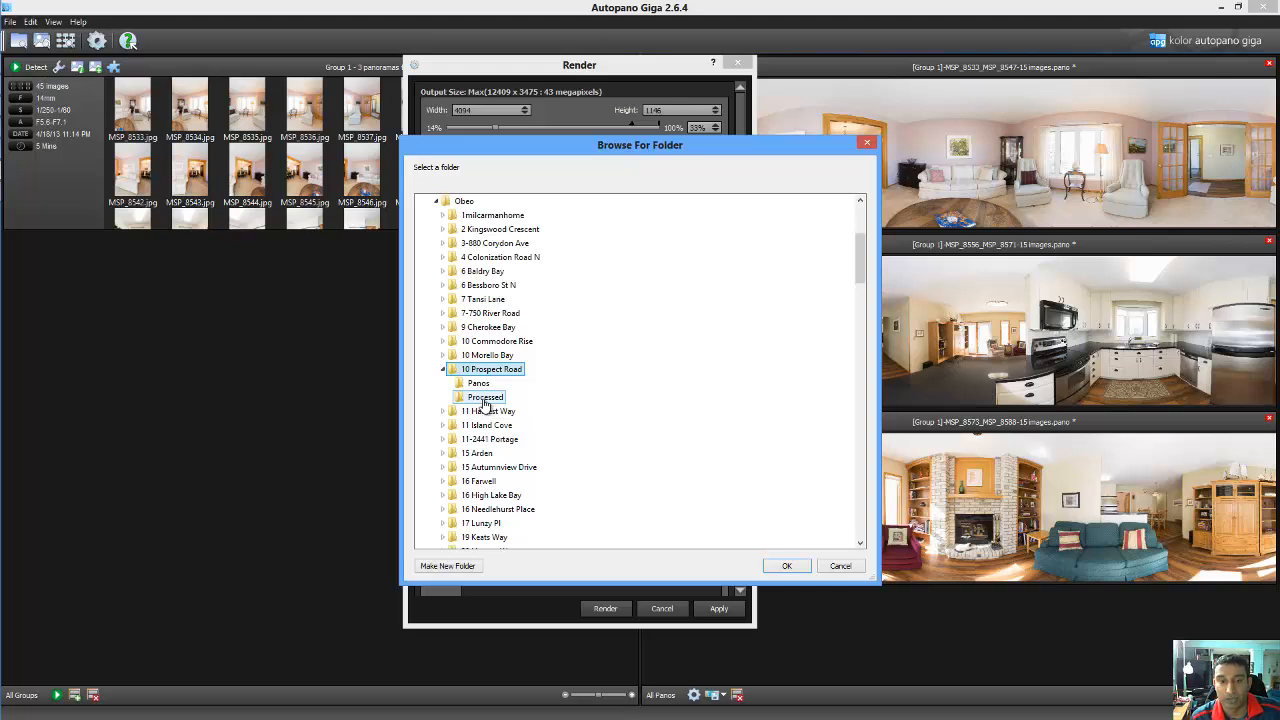
pyautogui.click(485, 399)
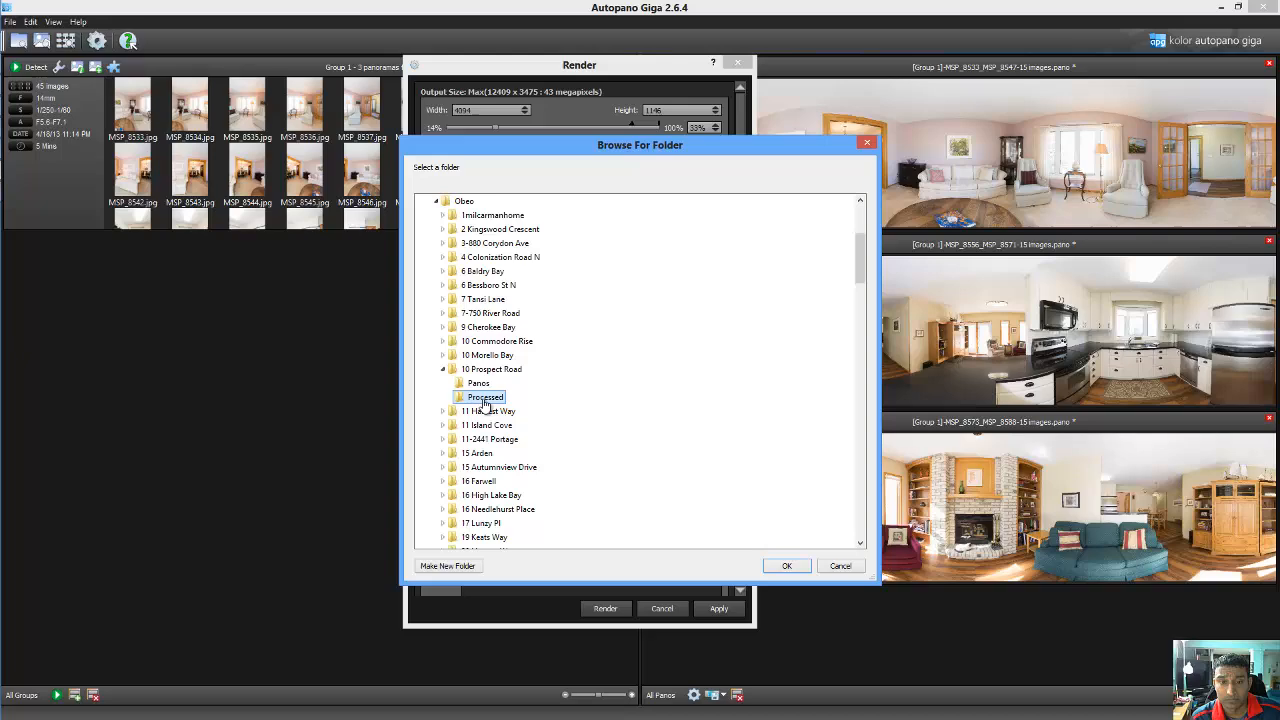
pyautogui.click(794, 567)
pyautogui.click(612, 614)
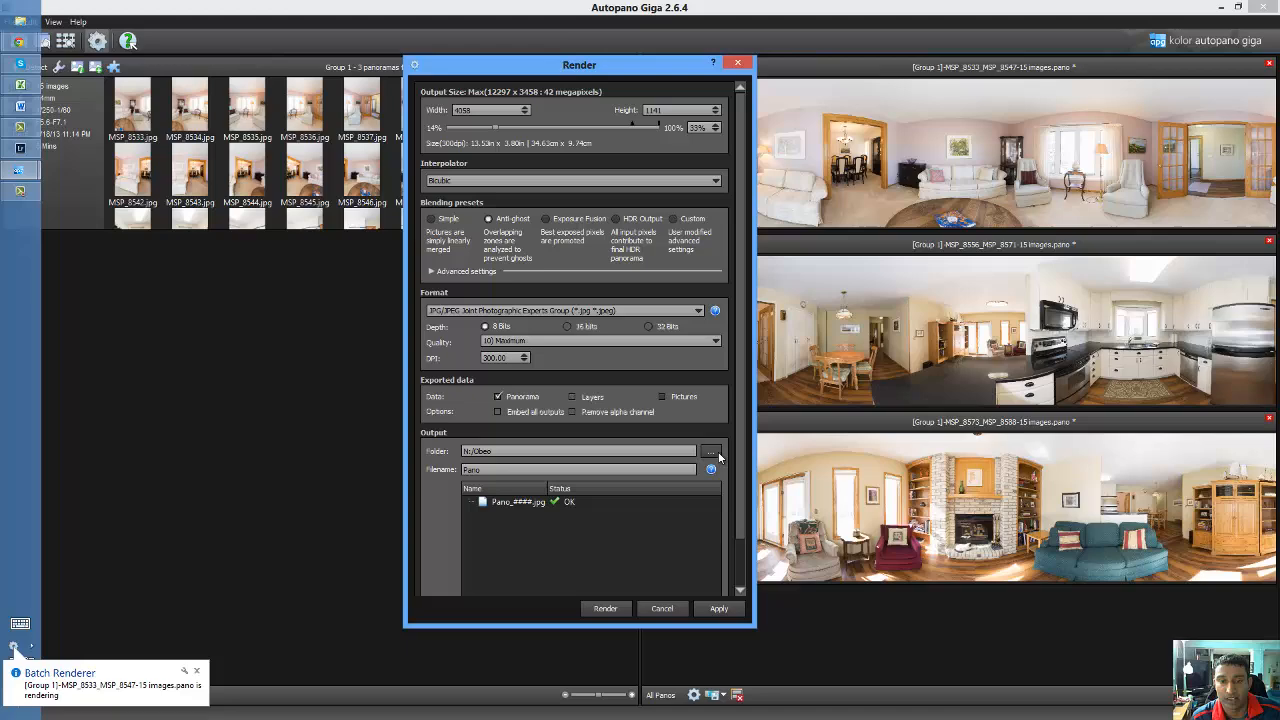
pyautogui.click(716, 453)
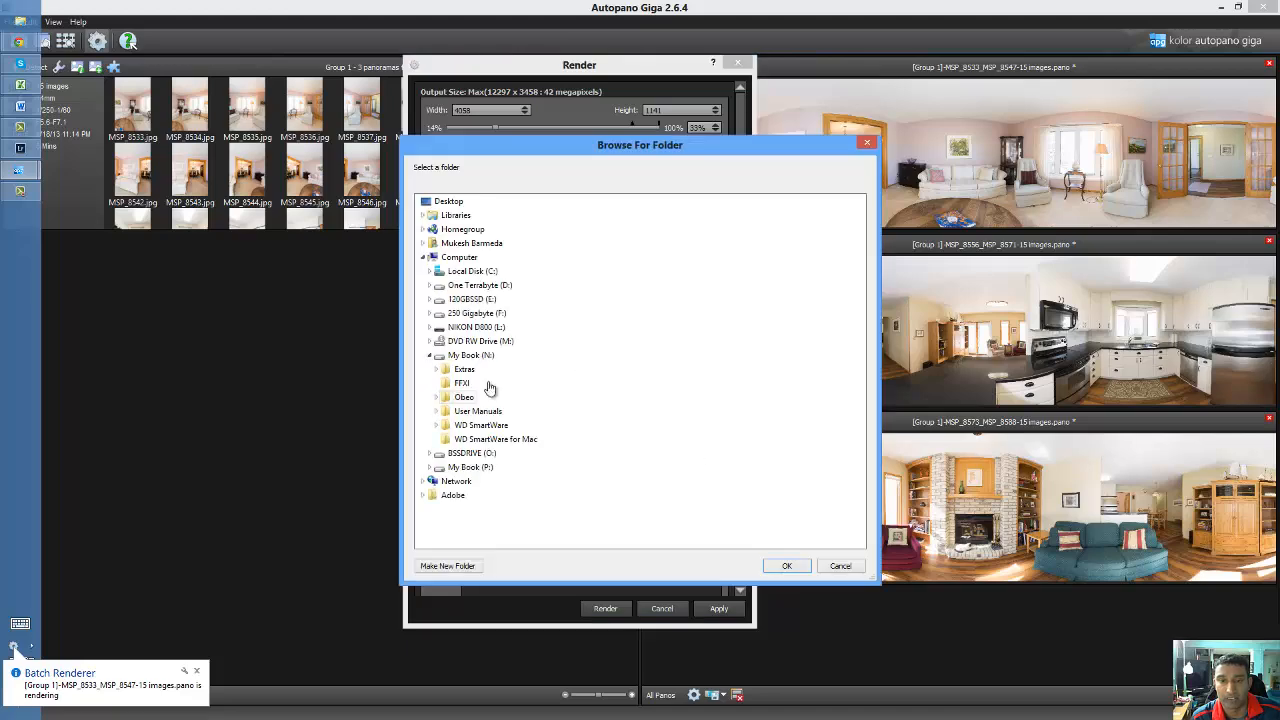
pyautogui.doubleClick(466, 409)
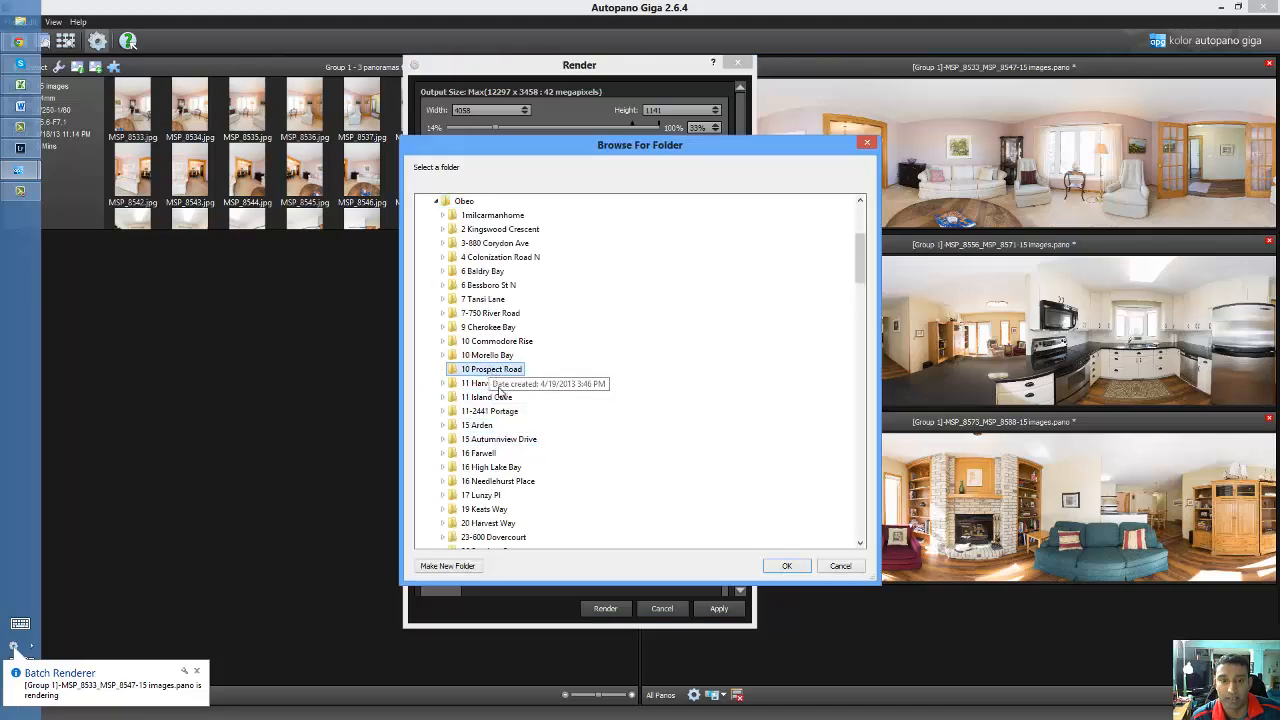
pyautogui.doubleClick(490, 369)
pyautogui.click(485, 397)
pyautogui.click(786, 567)
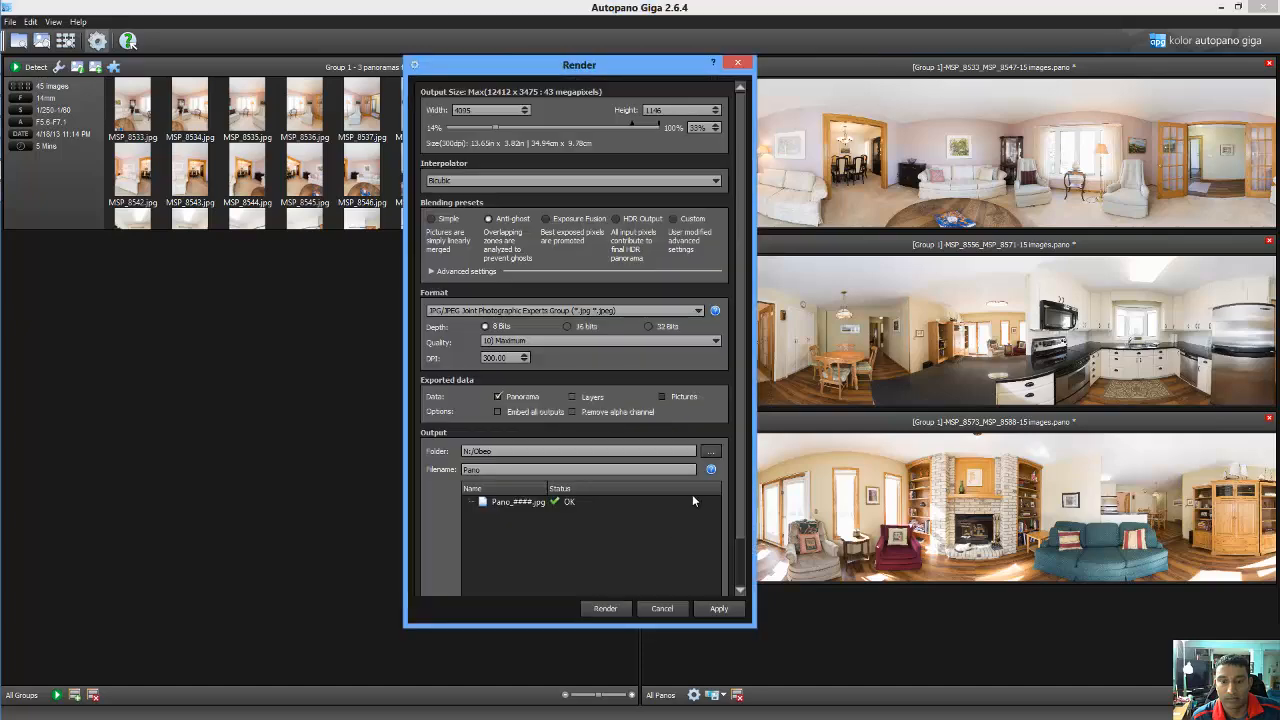
# Render the last panorama to the Processed folder and select MSP_8573_MSP_8588 in the queue
pyautogui.click(709, 451)
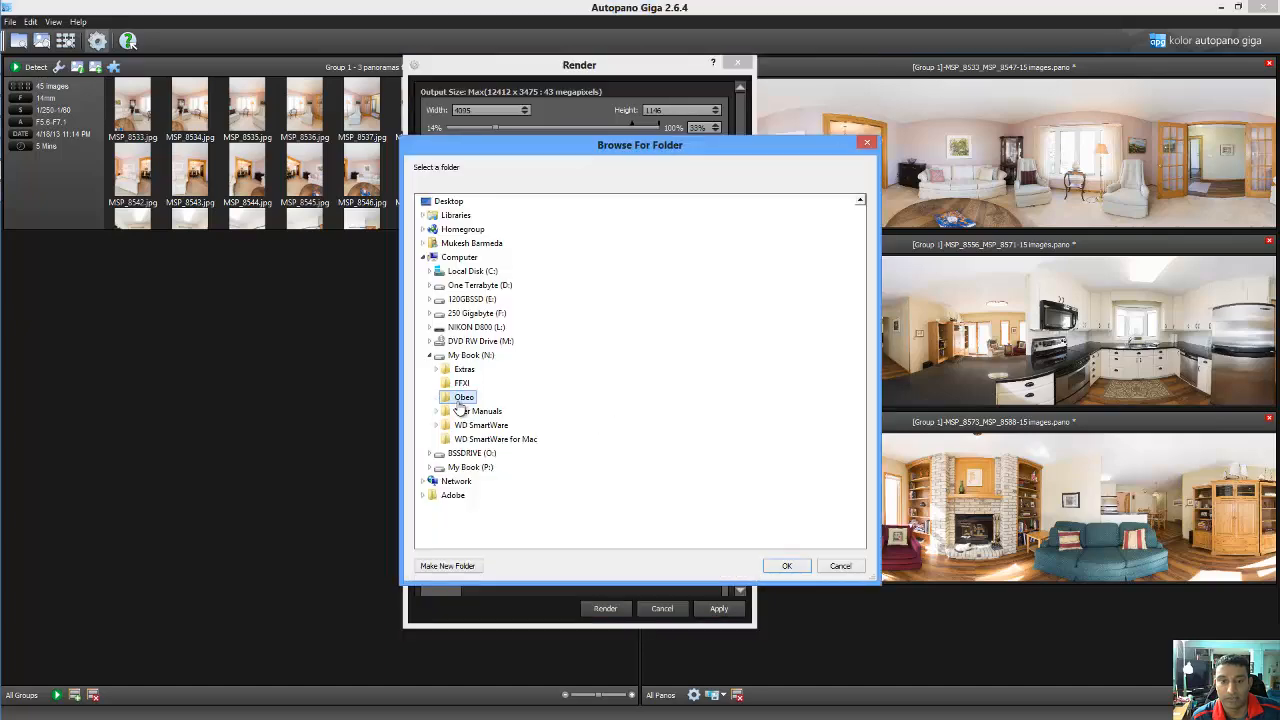
pyautogui.click(478, 369)
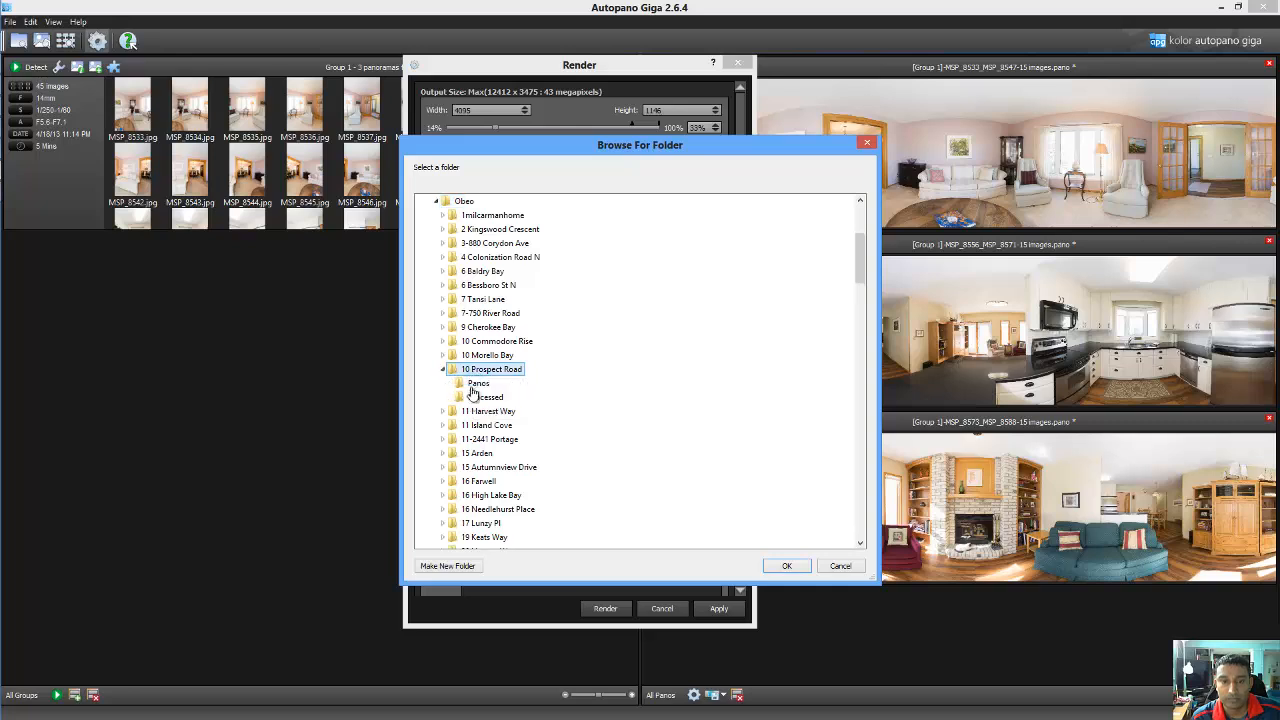
pyautogui.click(484, 398)
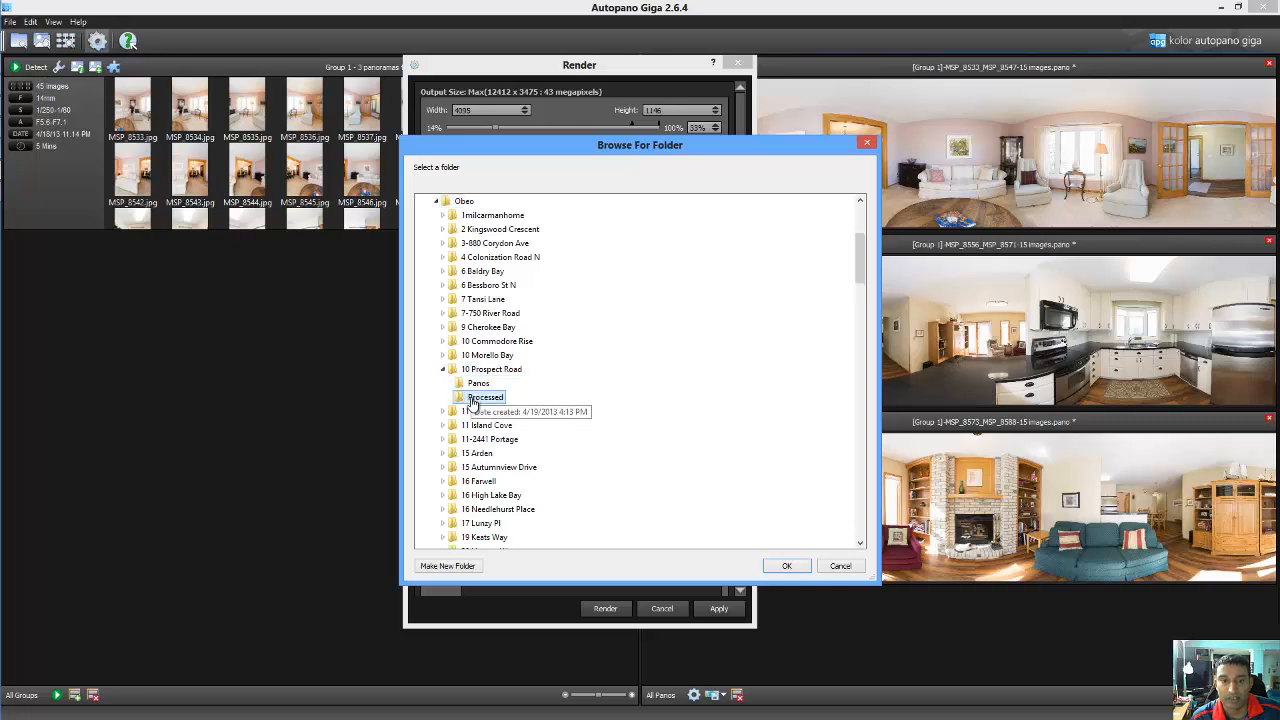
pyautogui.click(786, 566)
pyautogui.click(597, 612)
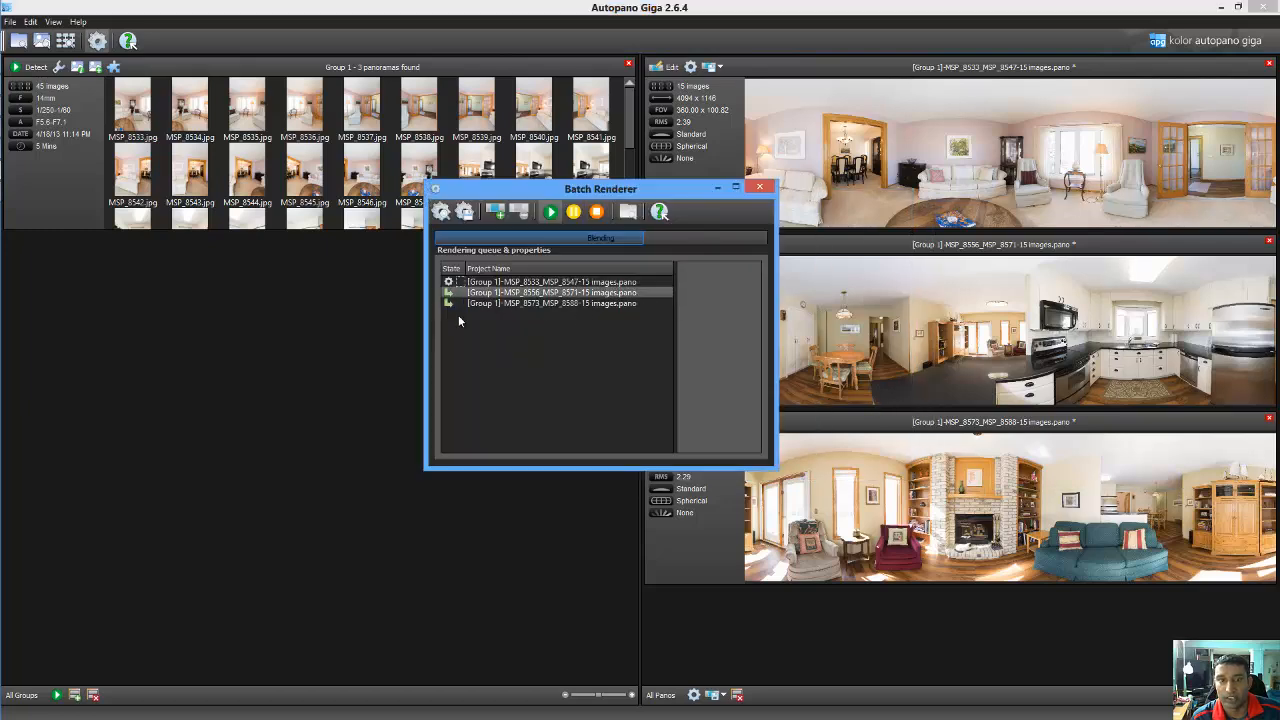
pyautogui.click(627, 305)
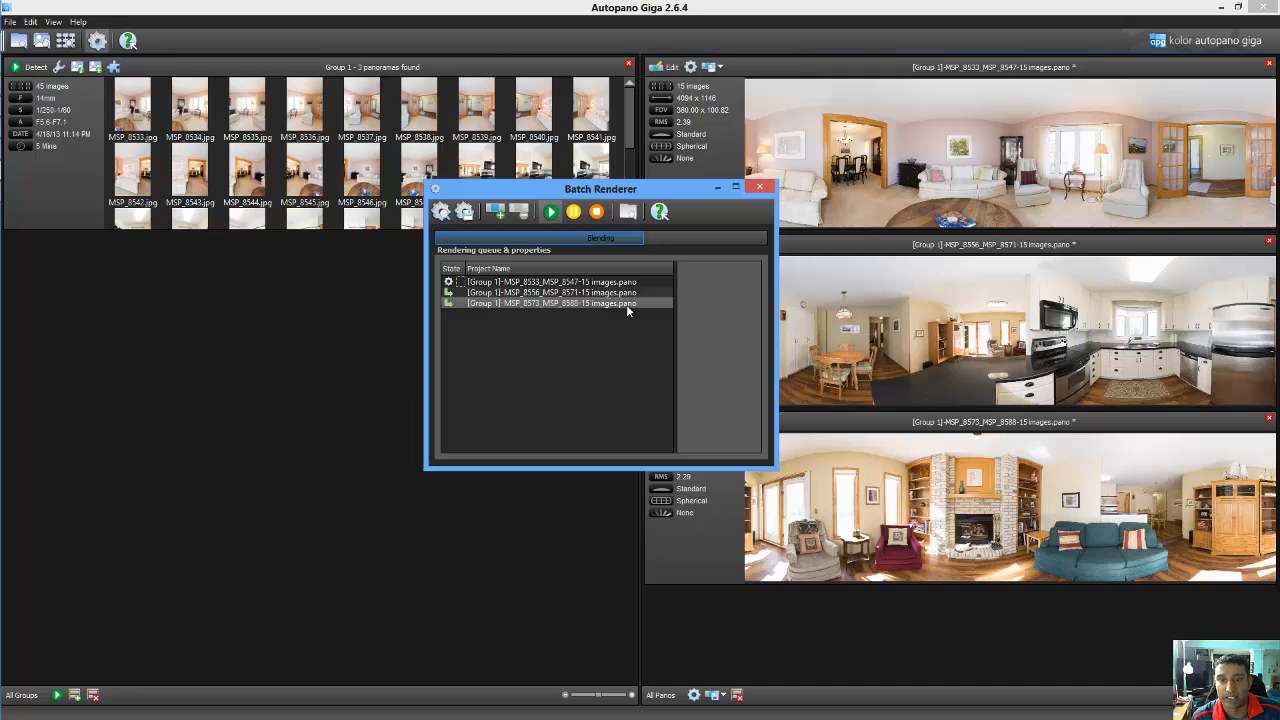